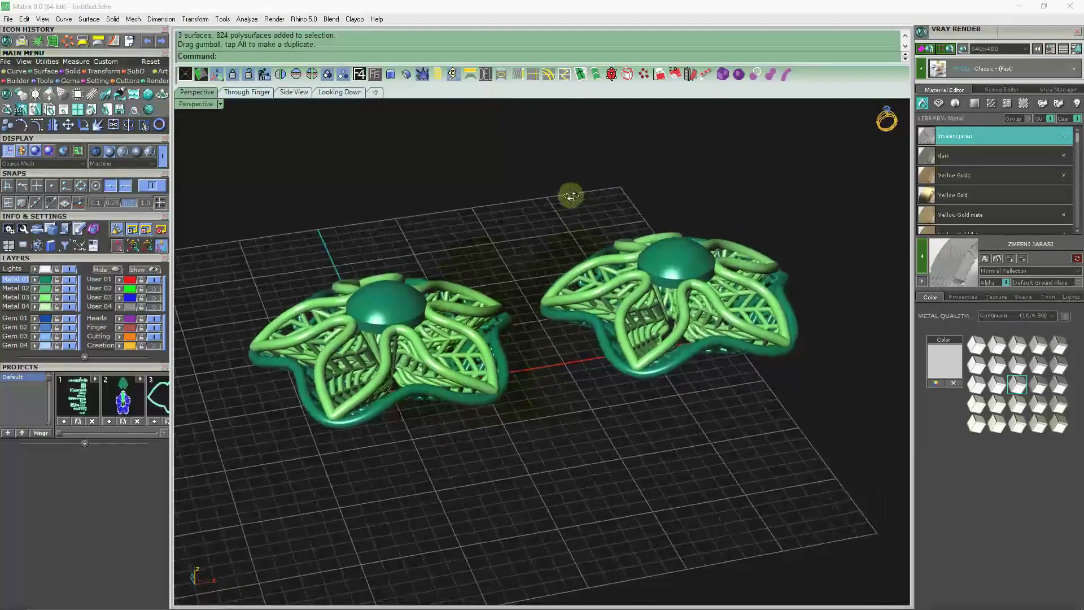
Step: Orbit the finished earrings render to a near-level side view
mouse_move(571, 195)
right_down()
mouse_move(721, 288)
mouse_move(524, 293)
mouse_move(391, 420)
mouse_move(375, 353)
mouse_move(675, 310)
right_up()
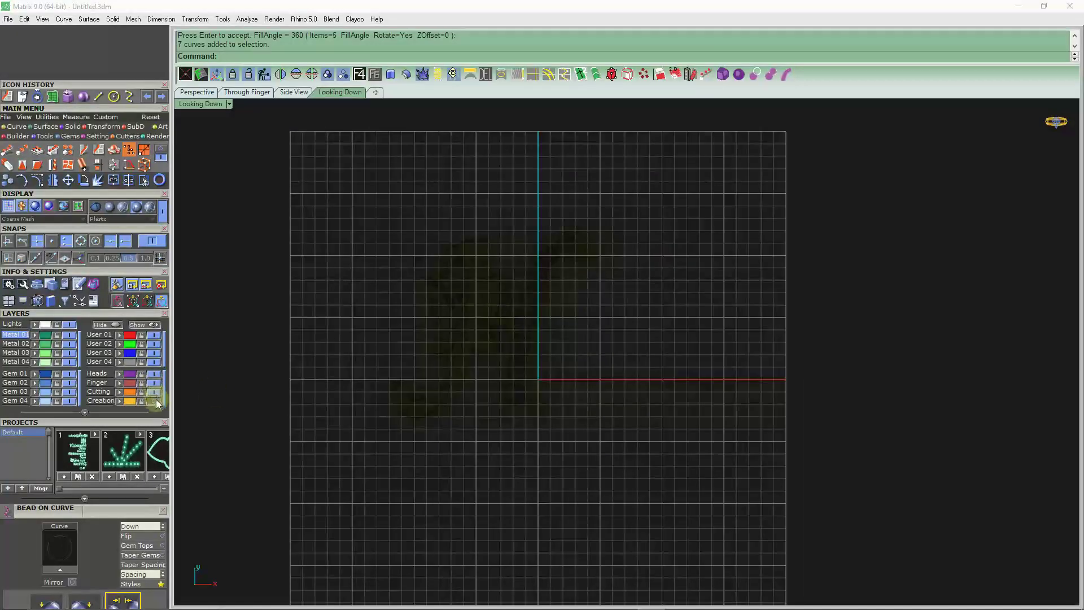
Step: Select the four lower petal curves, leaving out the top petal and centre circle, and hide layer User 04
scroll(564, 399, up, 1)
right_drag(564, 399, 576, 360)
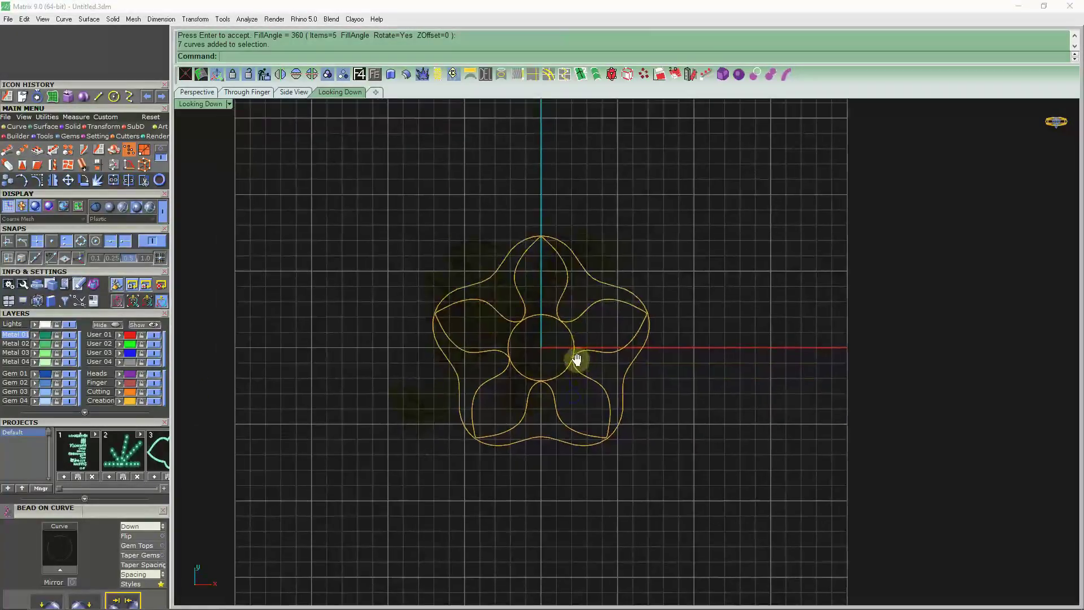
click(524, 296)
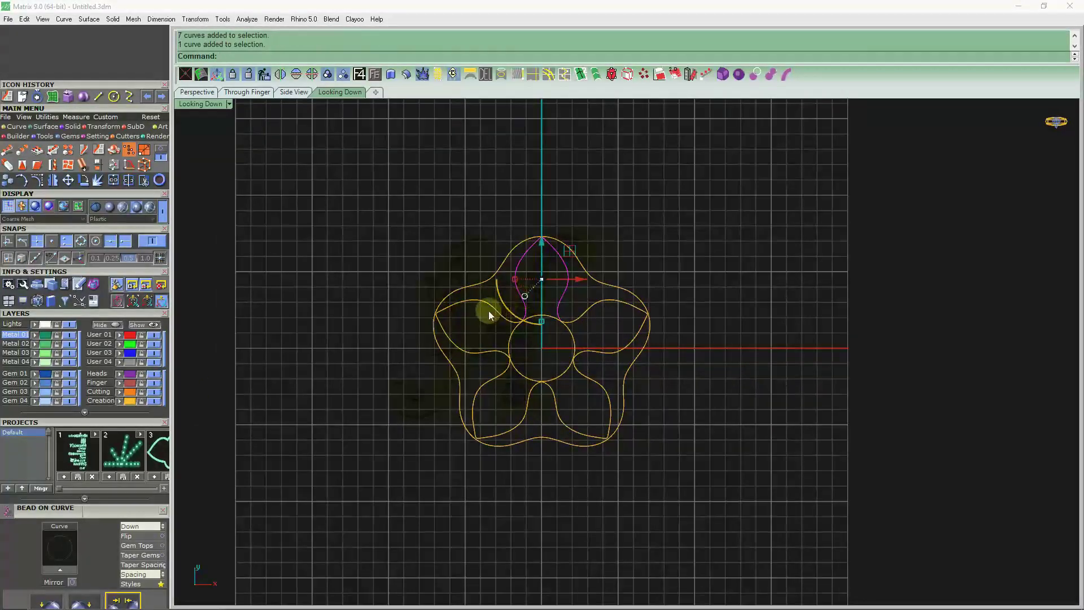
click(479, 283)
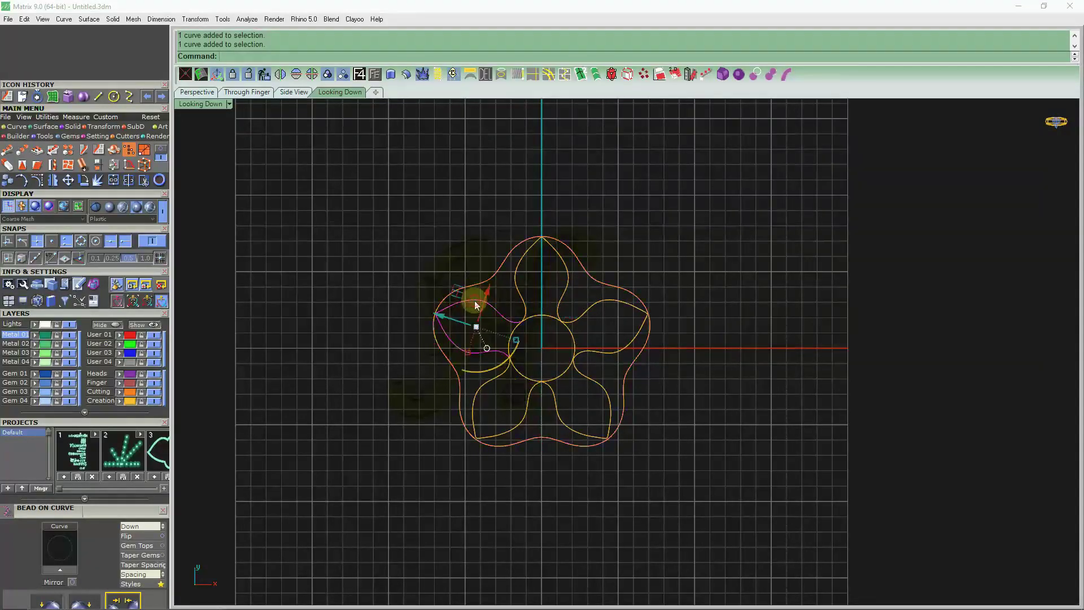
drag(580, 302, 493, 399)
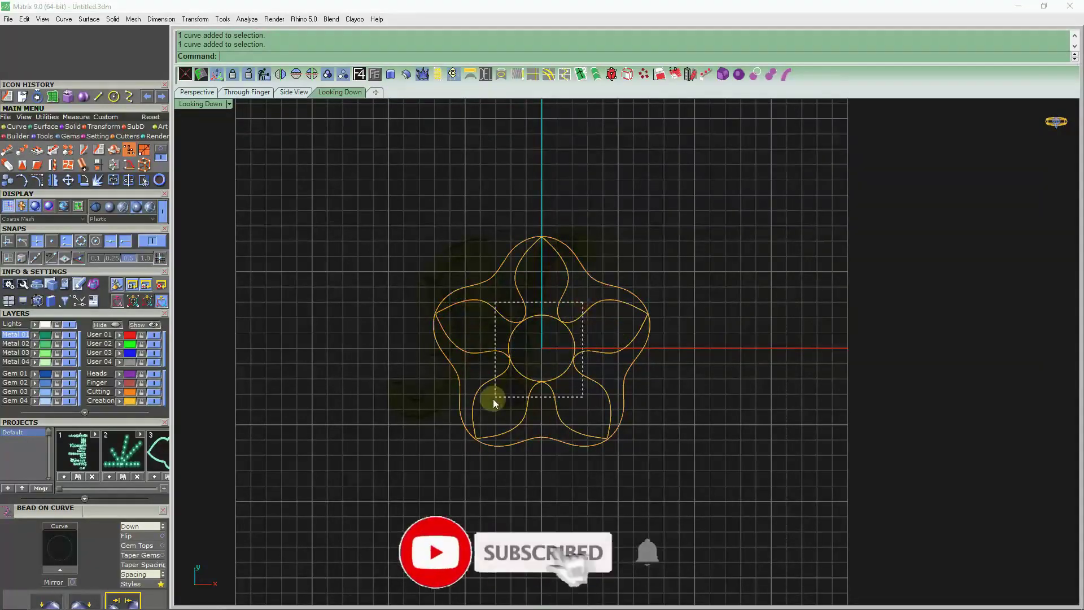
scroll(561, 300, up, 2)
ctrl+click(583, 286)
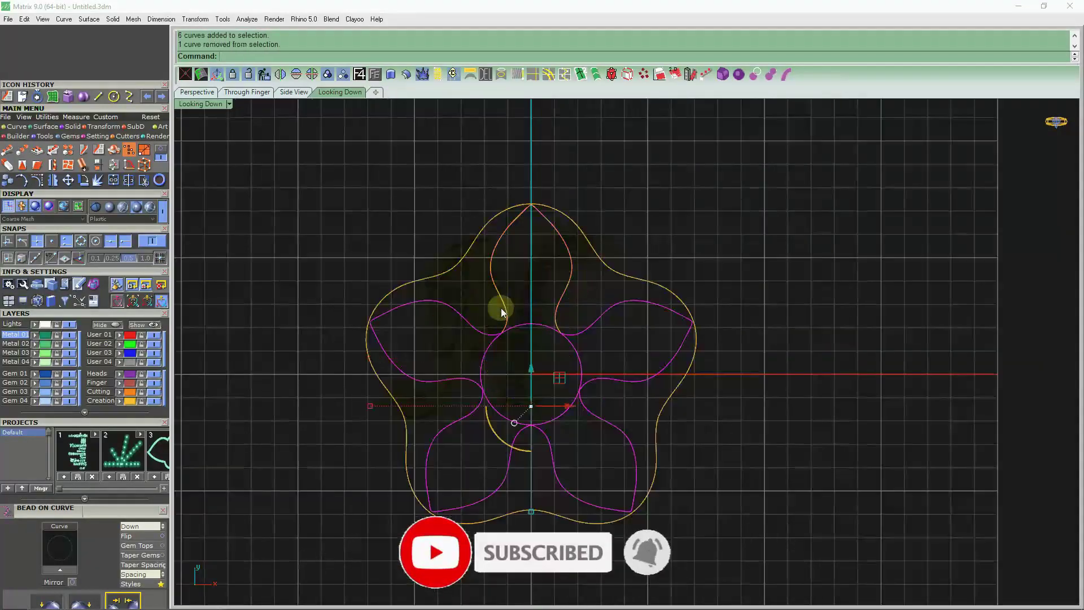
ctrl+click(523, 330)
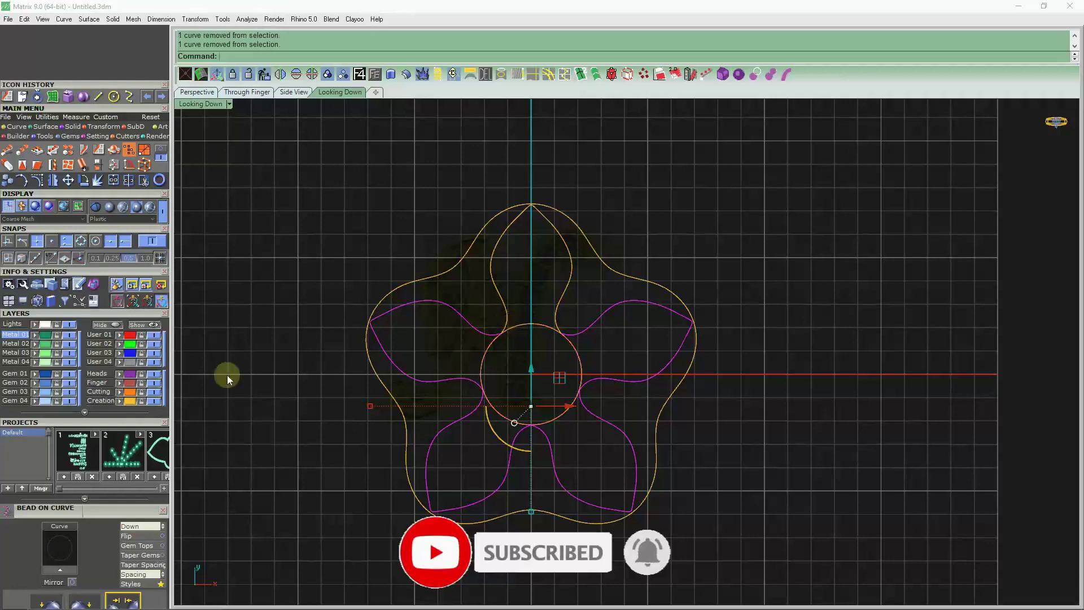
click(154, 361)
scroll(463, 338, down, 3)
scroll(525, 311, up, 2)
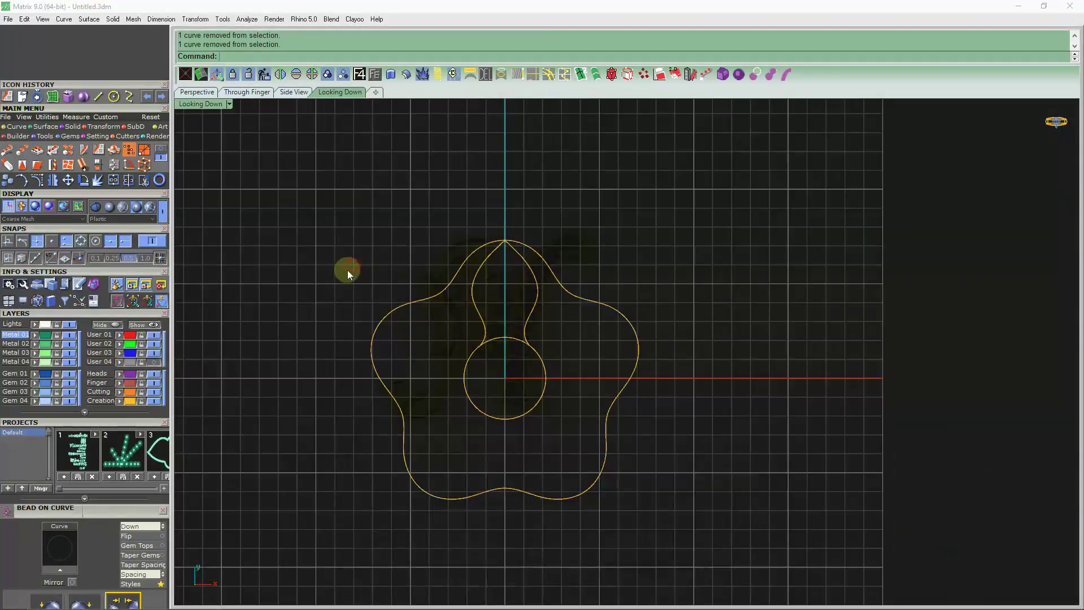
Step: Create a sphere centred at 0,0,0 with diameter 17.808
click(83, 96)
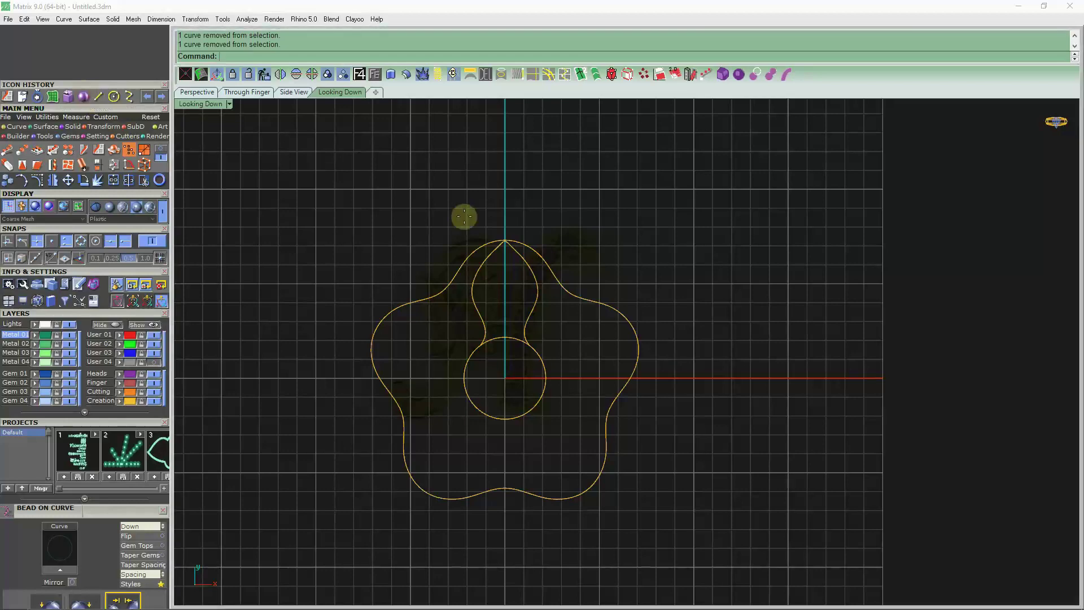
click(505, 208)
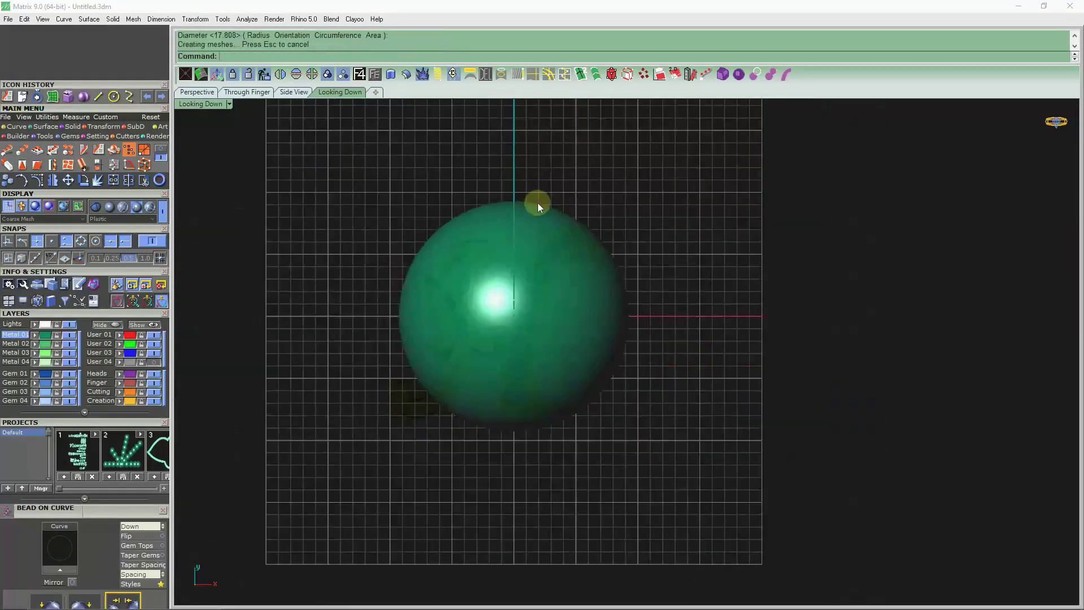
click(584, 232)
click(467, 208)
scroll(510, 226, up, 3)
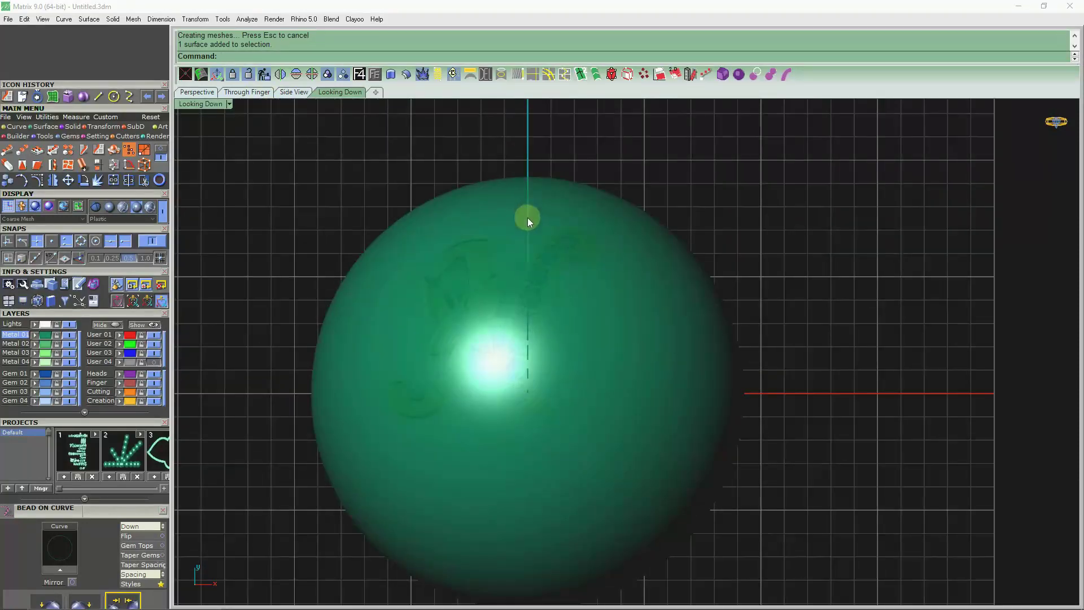
Step: Rotate the sphere 90° in the front view with the gumball
click(551, 223)
click(247, 91)
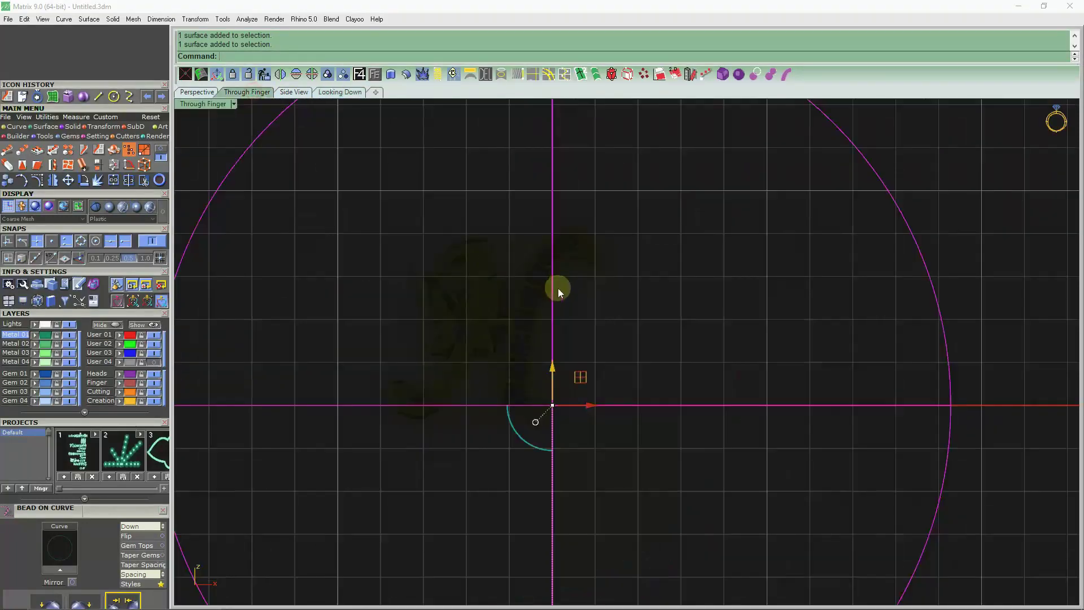
scroll(554, 333, down, 5)
drag(540, 385, 599, 360)
click(379, 190)
click(331, 96)
click(574, 263)
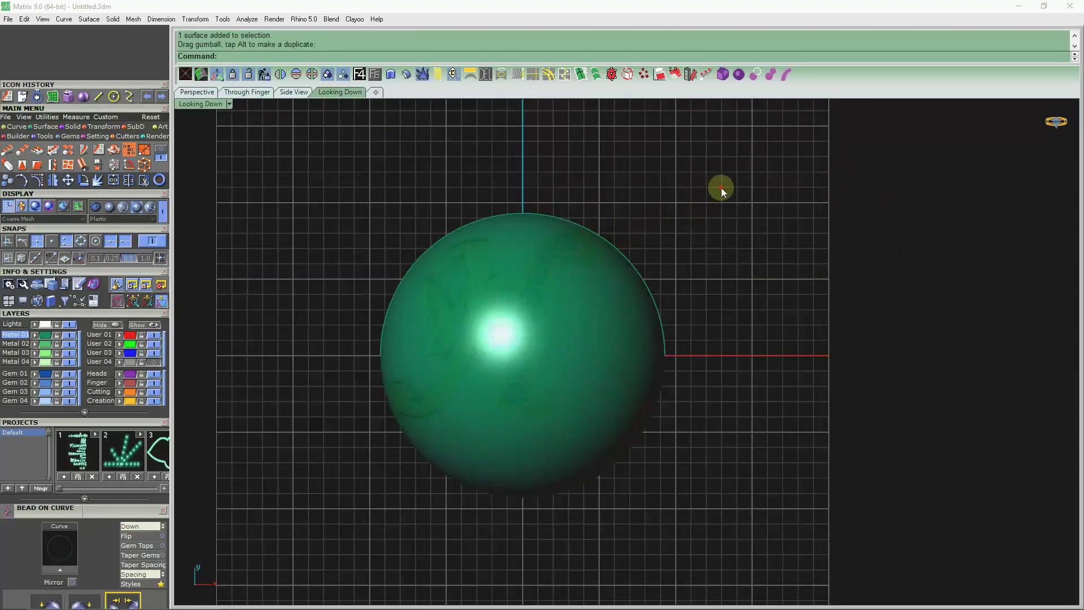
Step: Select the three flower curves and pick the sphere as their projection target
drag(398, 495, 398, 495)
ctrl+click(574, 258)
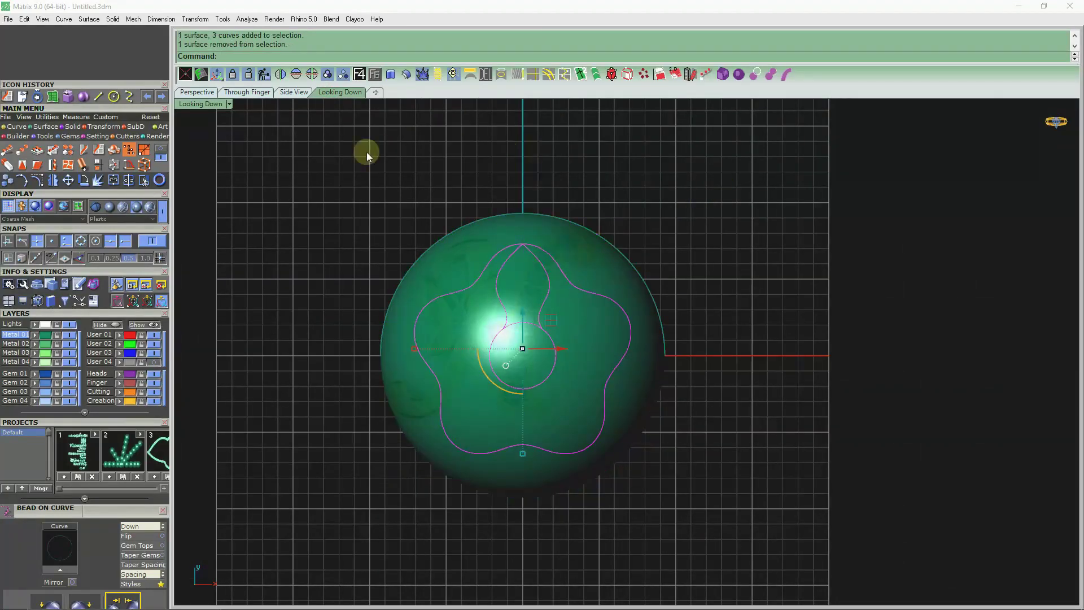
click(16, 126)
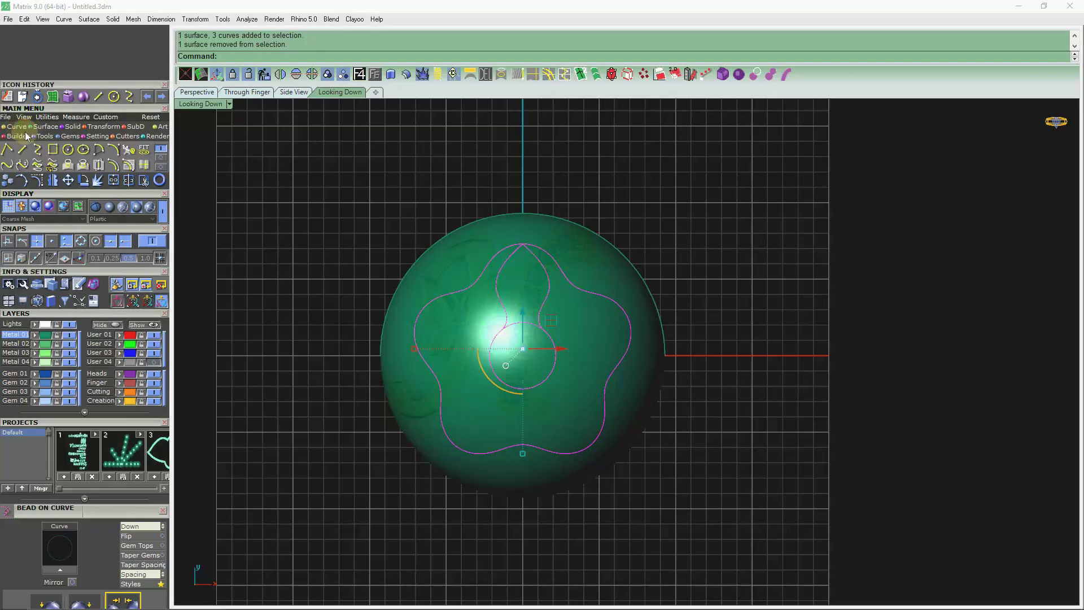
click(83, 164)
scroll(497, 282, up, 2)
click(473, 313)
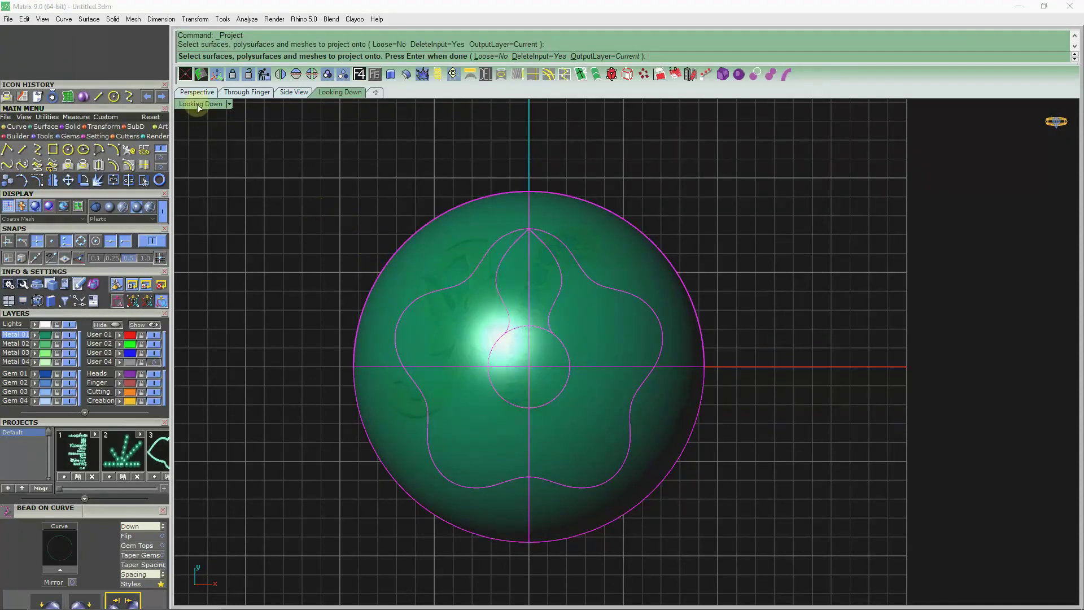
Step: Project the curves onto the sphere and squash the projections toward the centre with the gumball
key(Return)
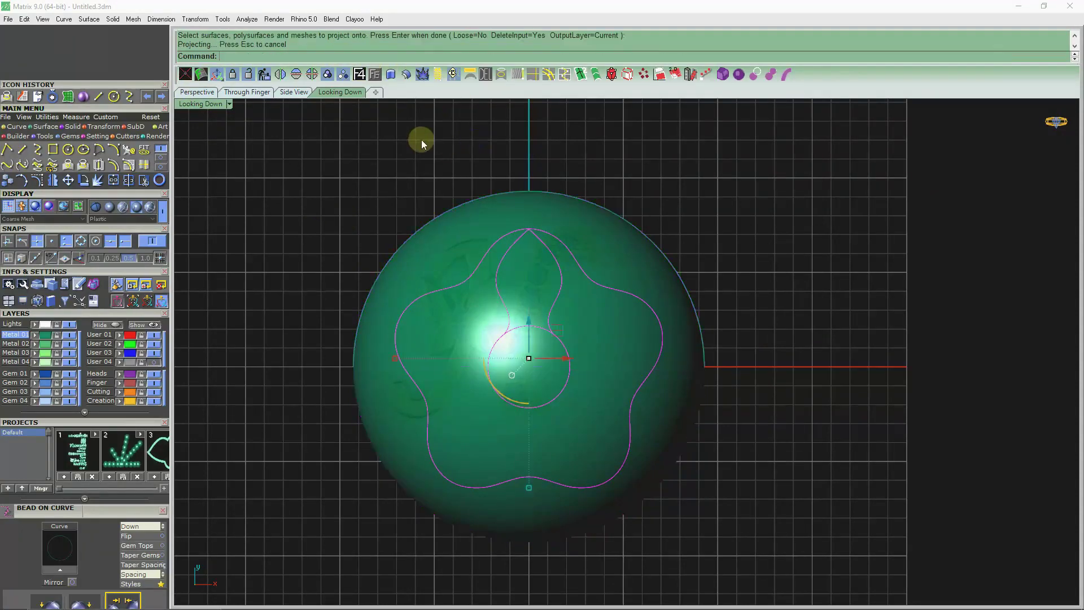
click(246, 91)
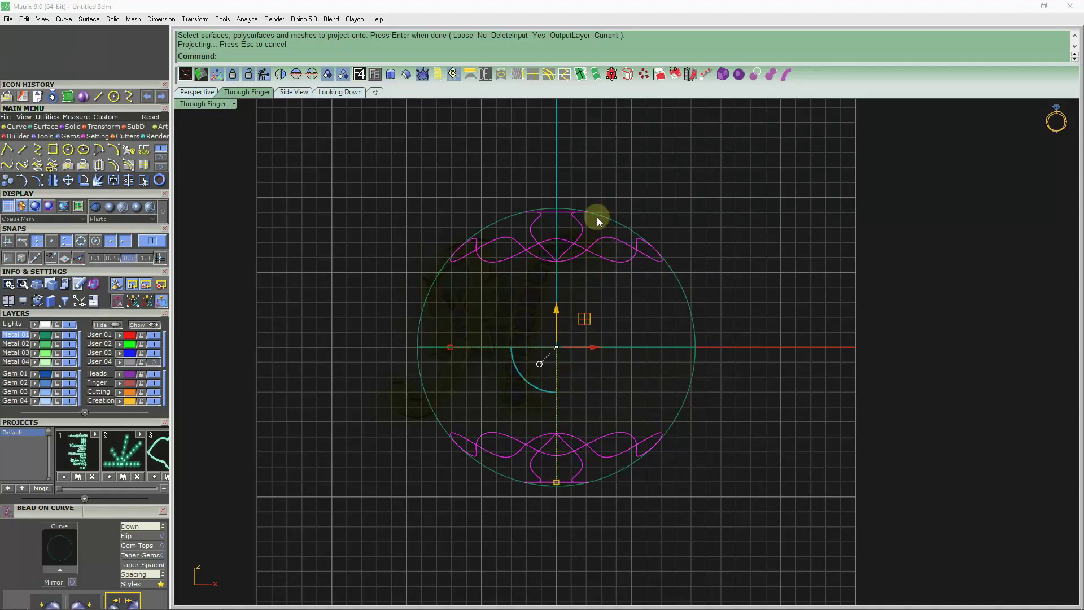
drag(557, 482, 558, 449)
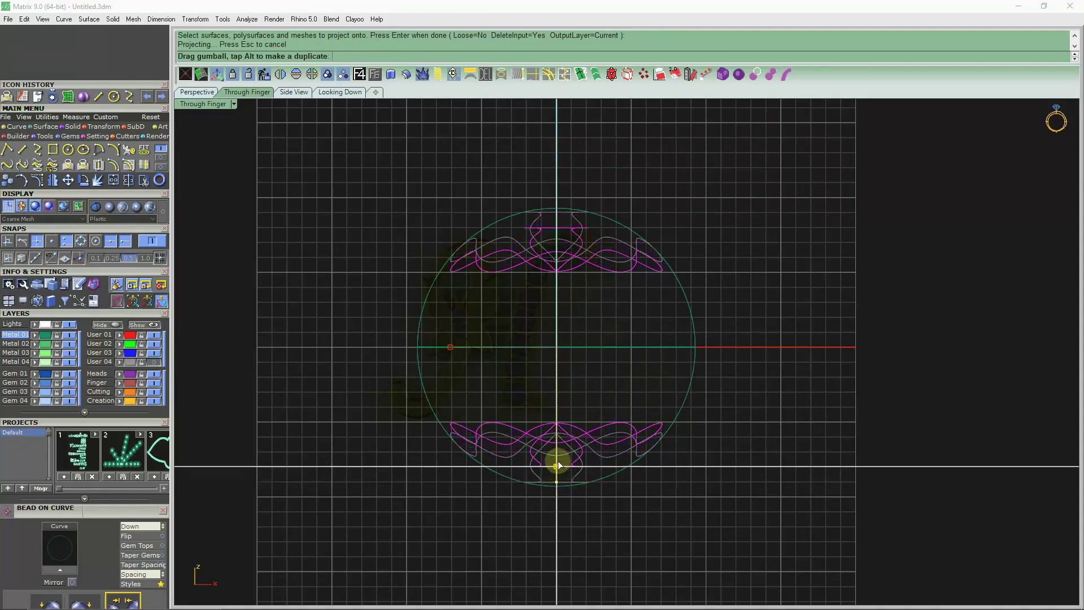
drag(558, 449, 558, 450)
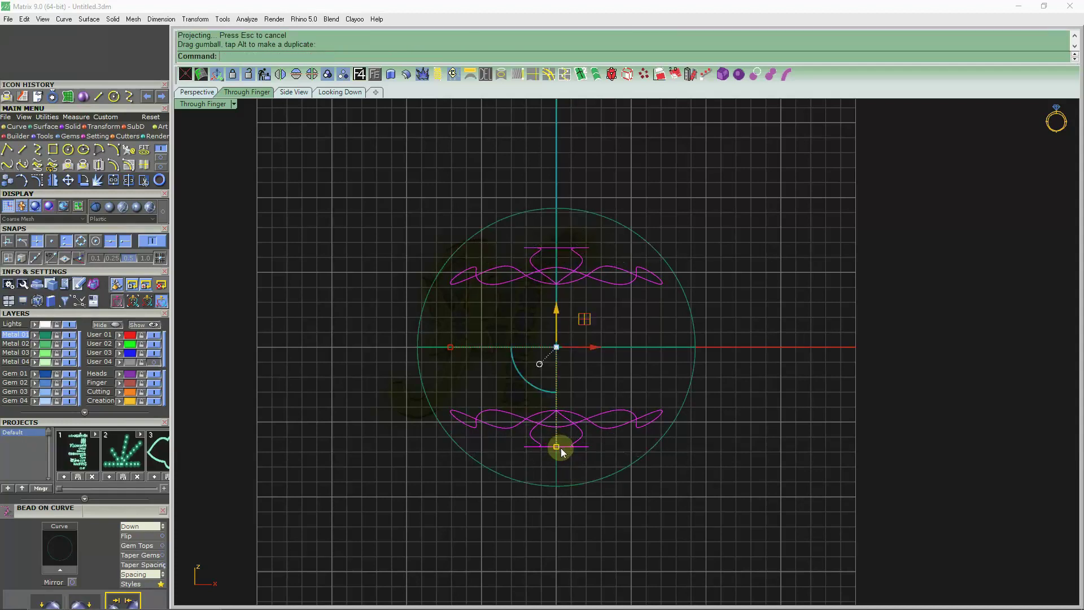
Step: Delete the sphere and the lower set of projected curves
drag(680, 321, 680, 321)
key(Delete)
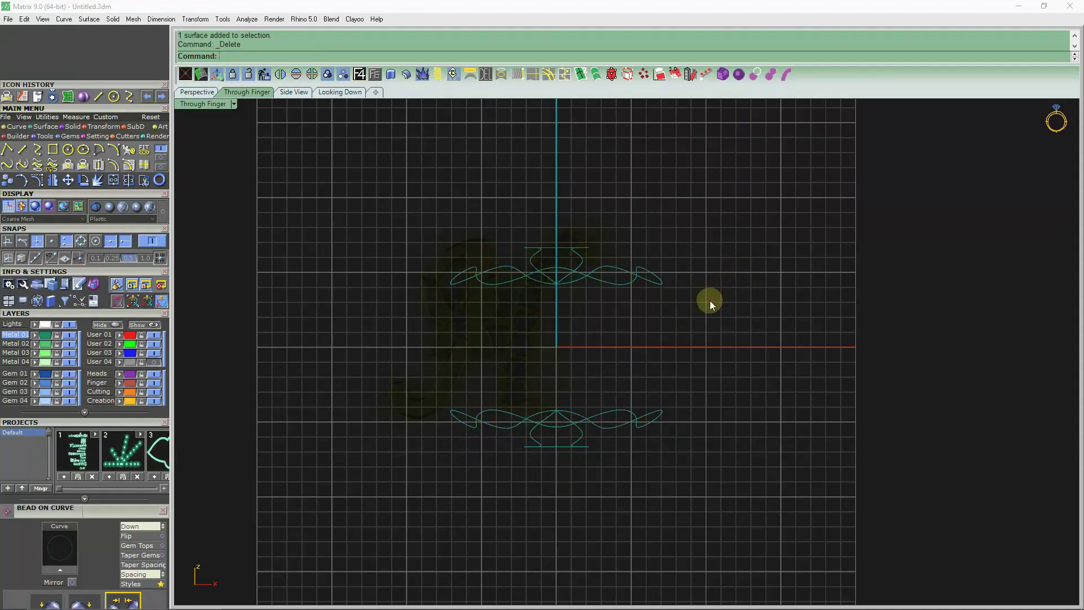
drag(751, 372, 386, 480)
key(Delete)
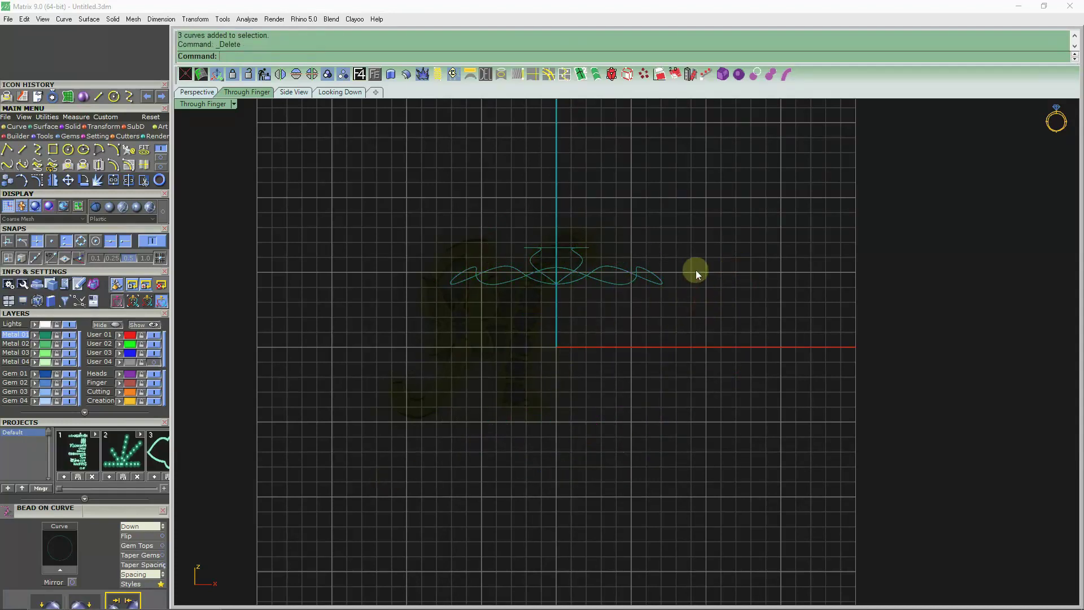
Step: Move the remaining upper curves down toward the origin and select the top petal
scroll(594, 259, up, 1)
scroll(594, 259, up, 1)
drag(307, 321, 307, 320)
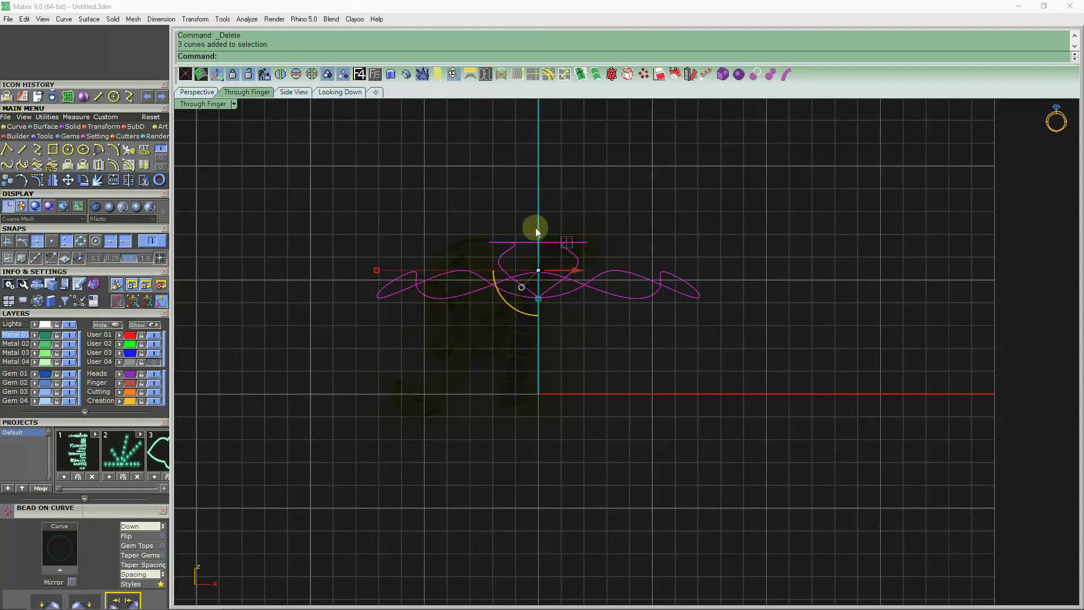
drag(538, 235, 542, 266)
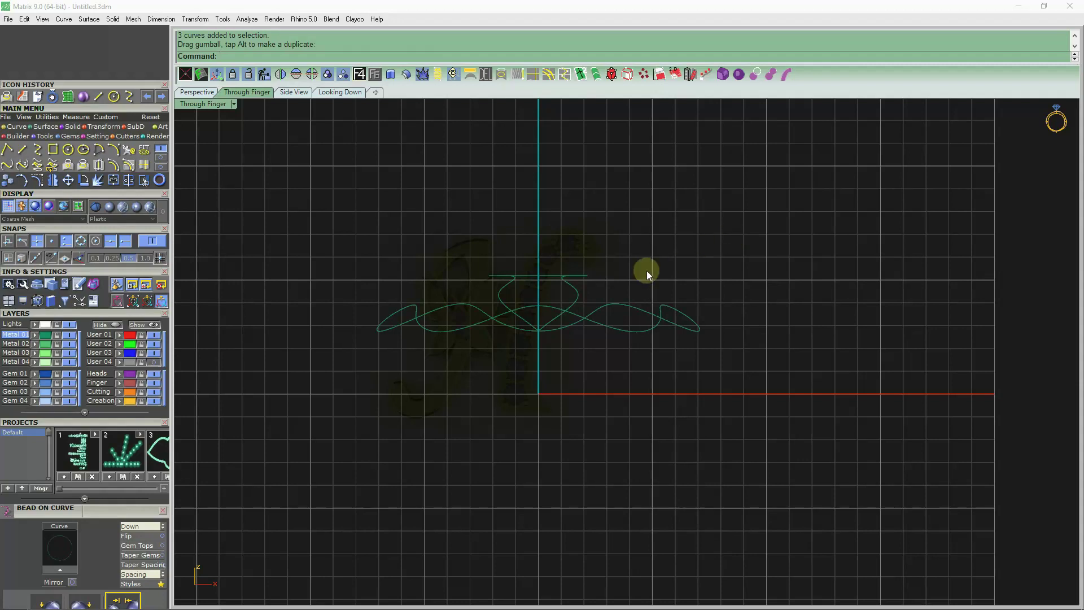
click(574, 289)
click(340, 92)
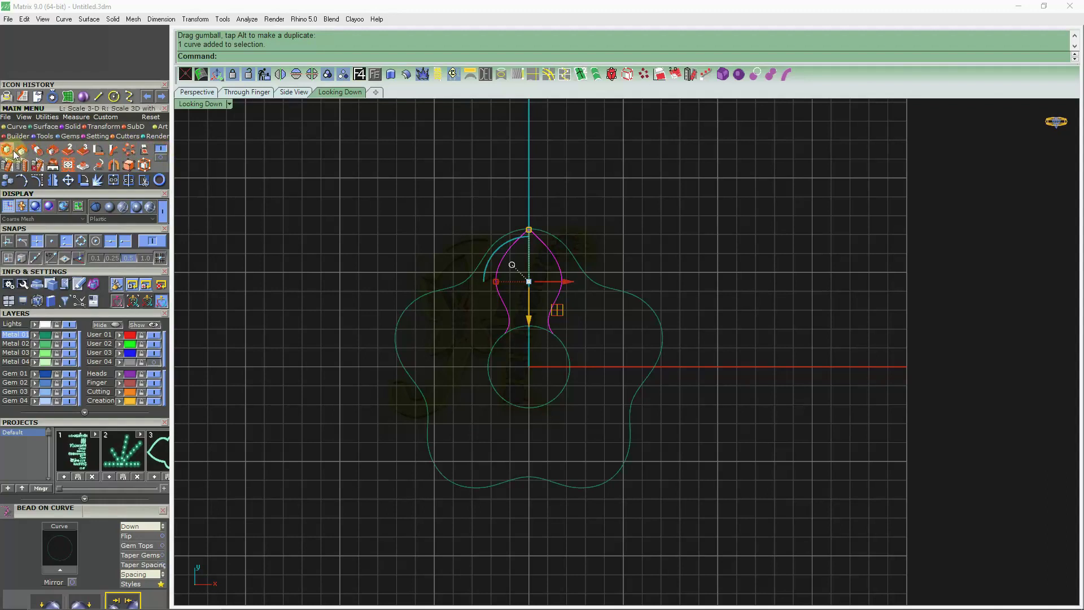
Step: Scale a small copy of the top petal about 0,0,0 and loft both petals with straight sections
right_click(12, 153)
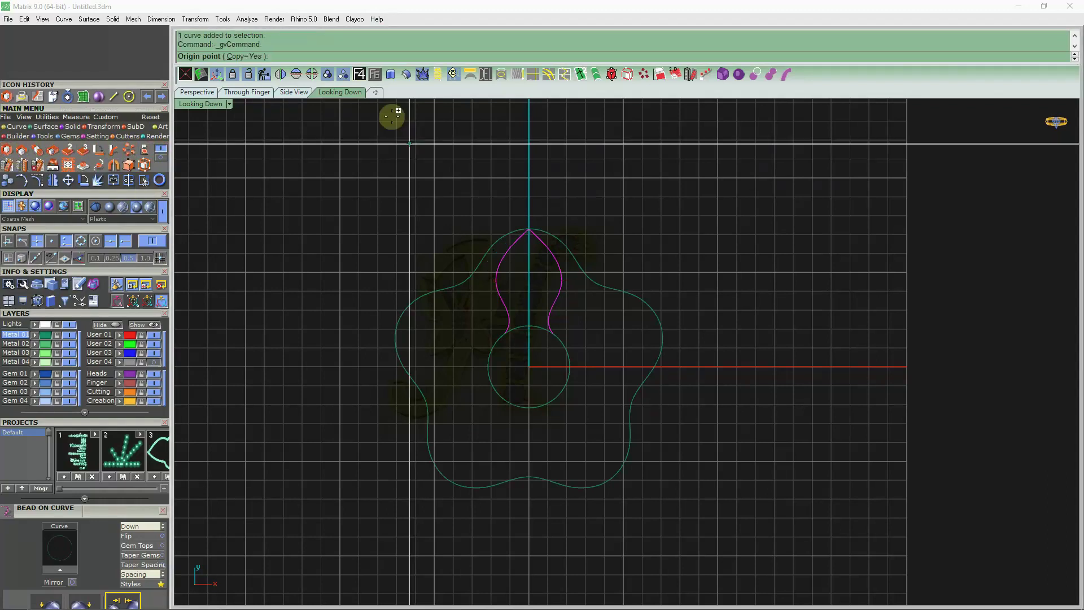
text(0,0,0)
key(Return)
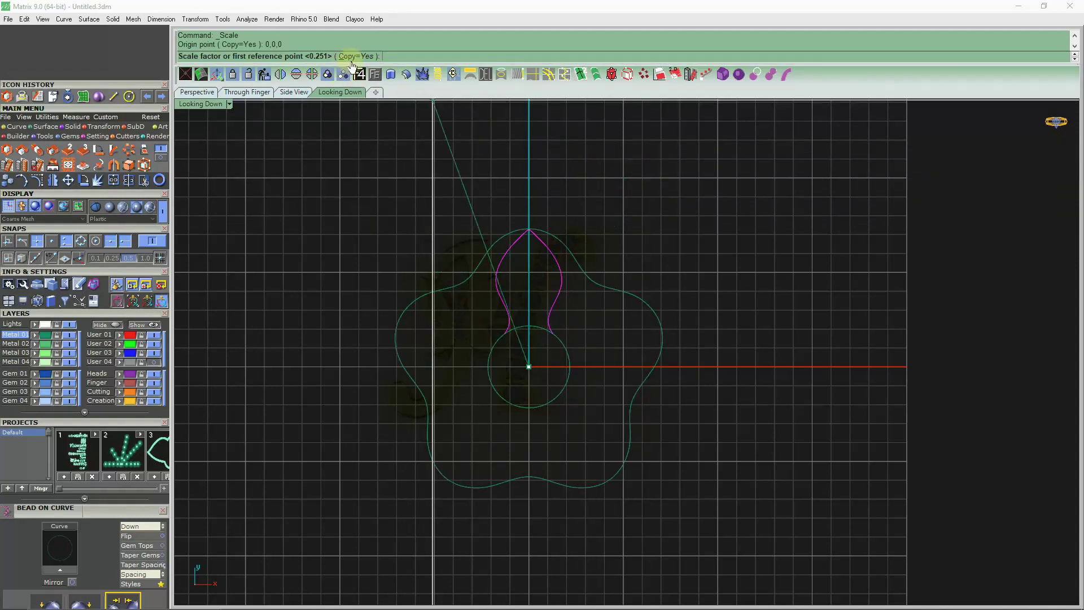
click(730, 194)
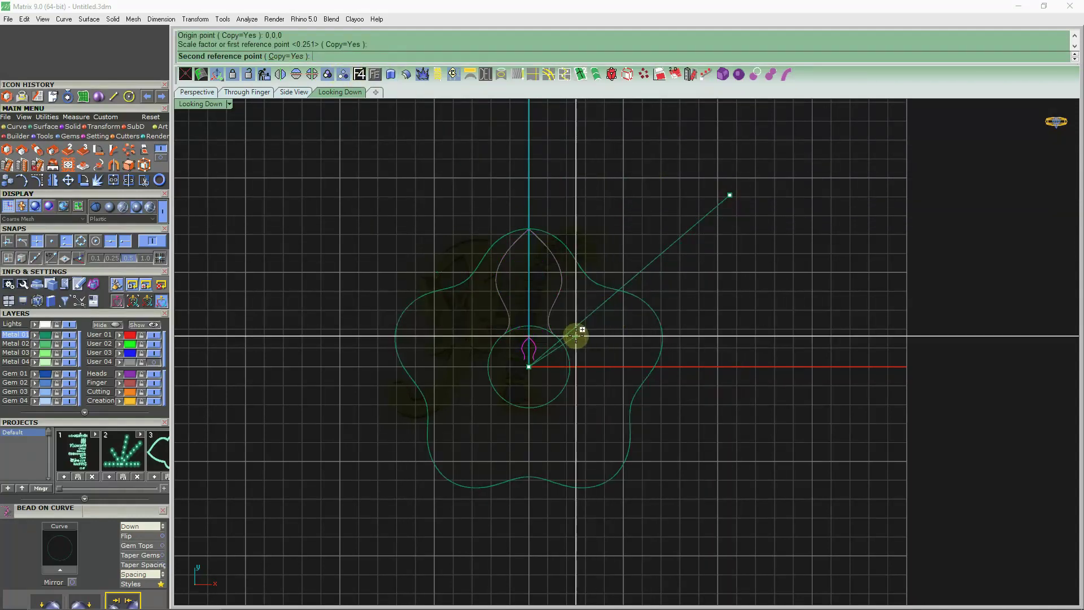
scroll(576, 335, up, 1)
click(598, 322)
key(Return)
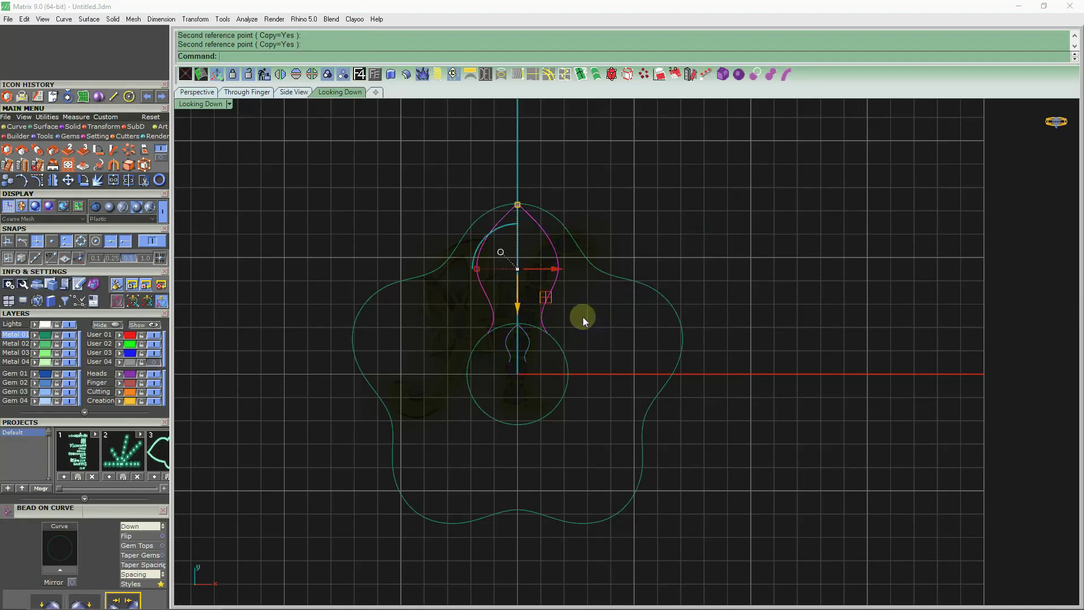
click(523, 344)
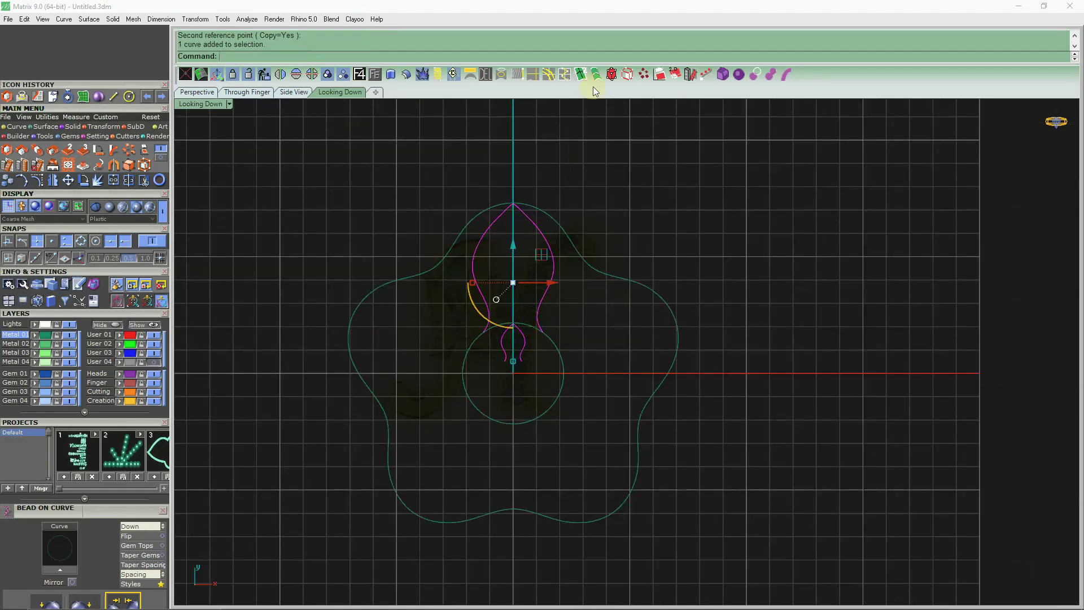
right_click(411, 172)
Step: Rebuild the lofted petal surface to 5 × 111 points at degree 3
scroll(511, 236, up, 2)
scroll(512, 236, up, 4)
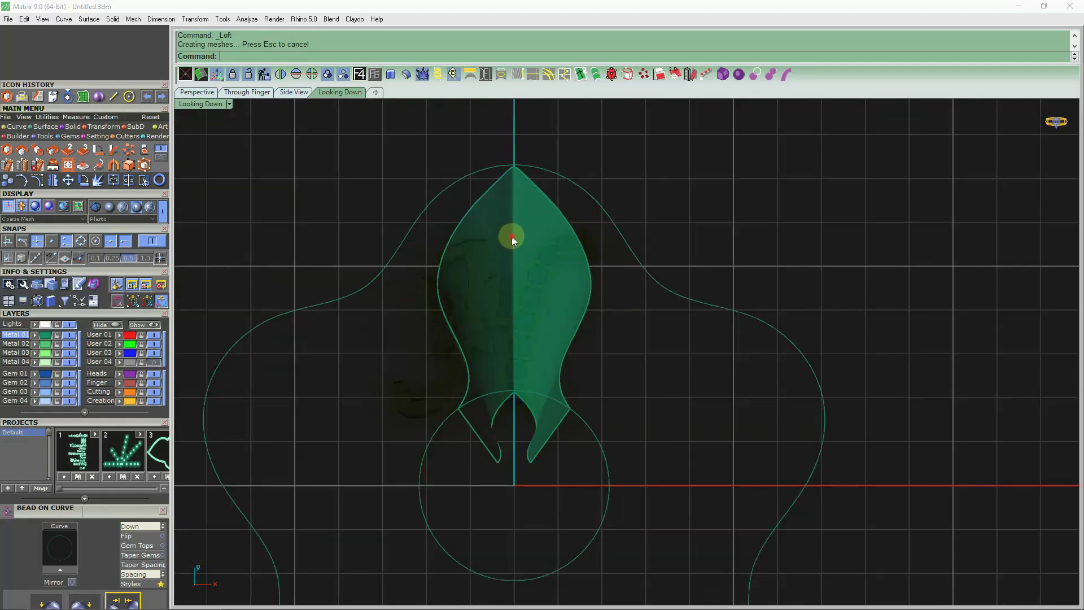
click(515, 188)
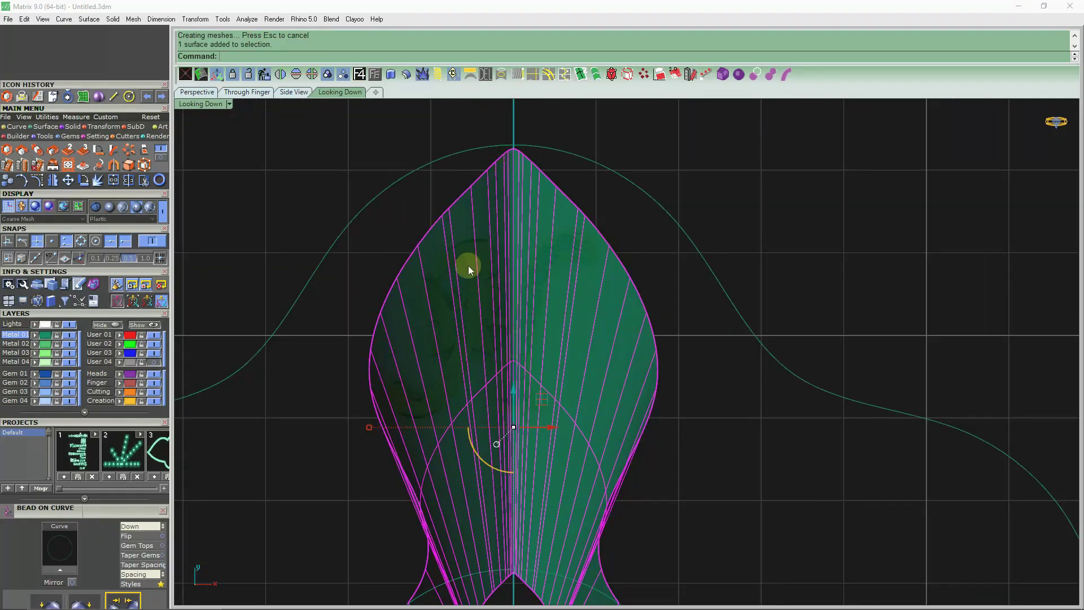
click(264, 74)
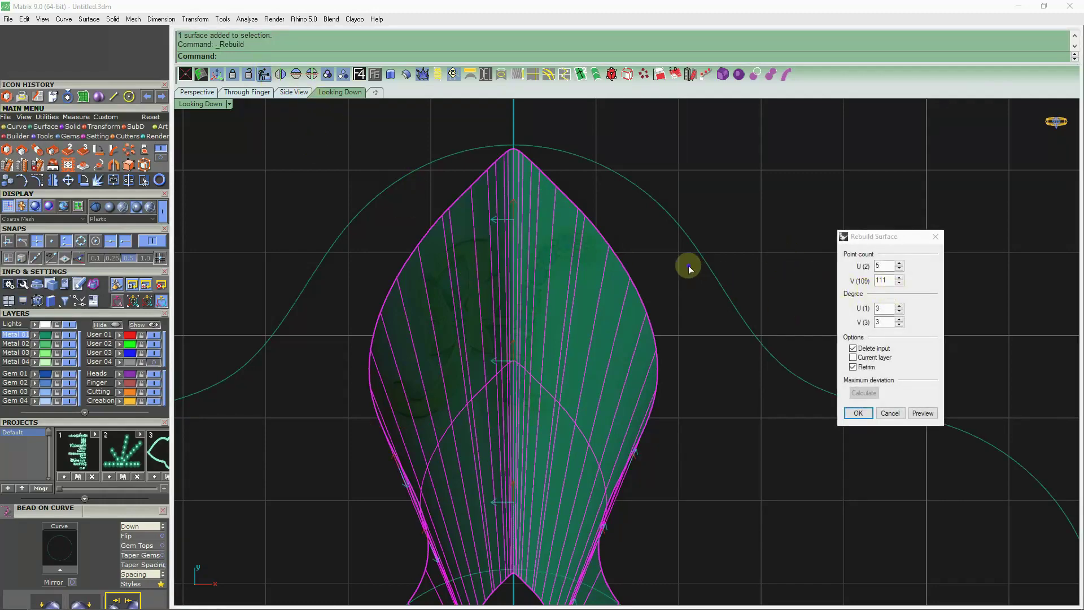
key(Return)
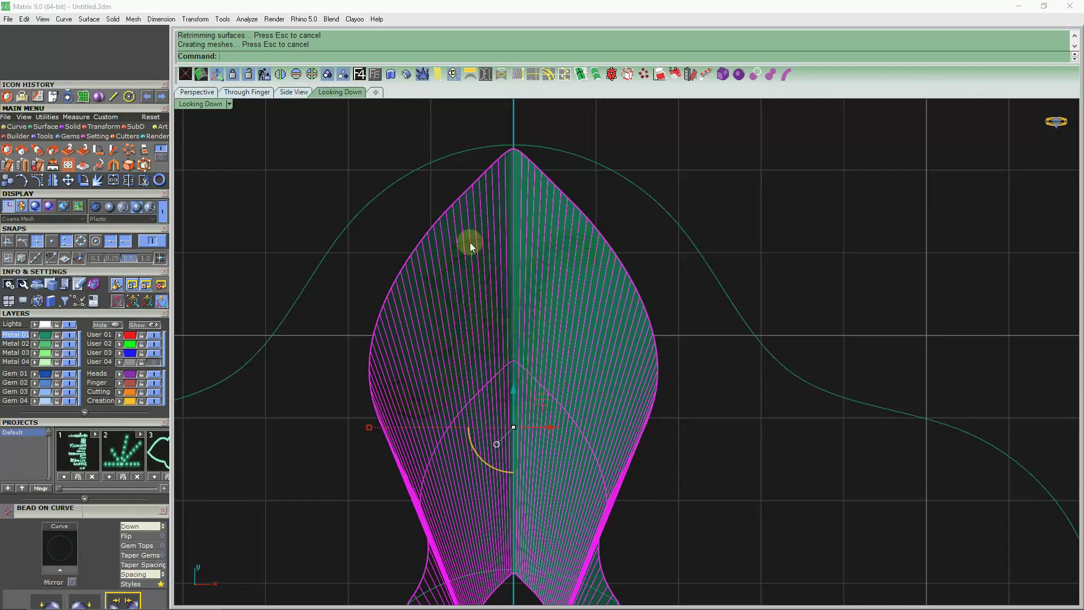
Step: Select the large five-lobed outline curve and view it from the front
scroll(733, 194, down, 5)
scroll(644, 283, down, 3)
scroll(673, 225, down, 1)
scroll(665, 195, up, 2)
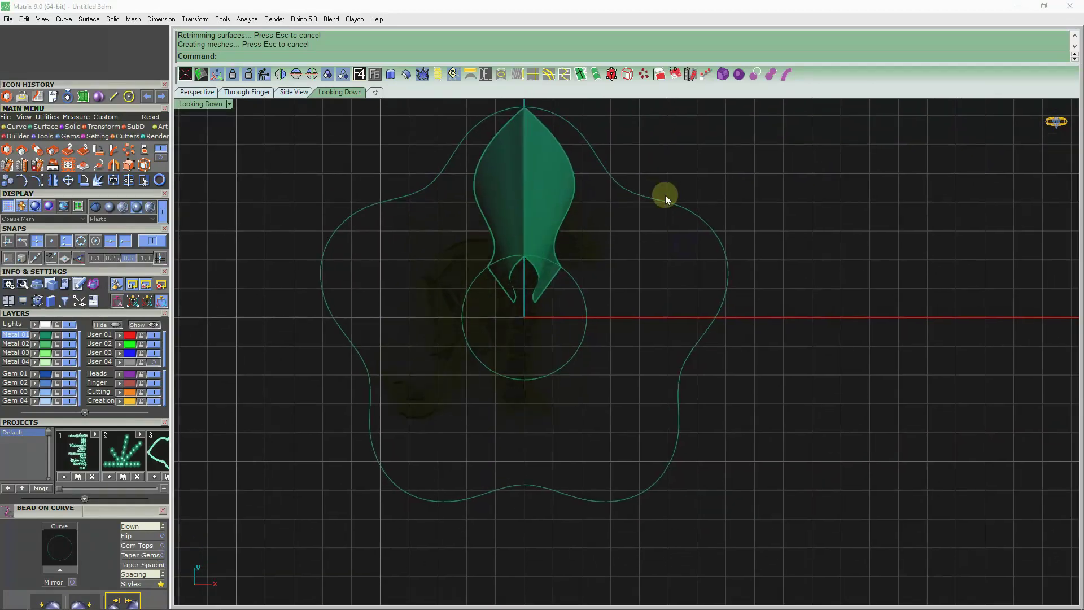
click(650, 198)
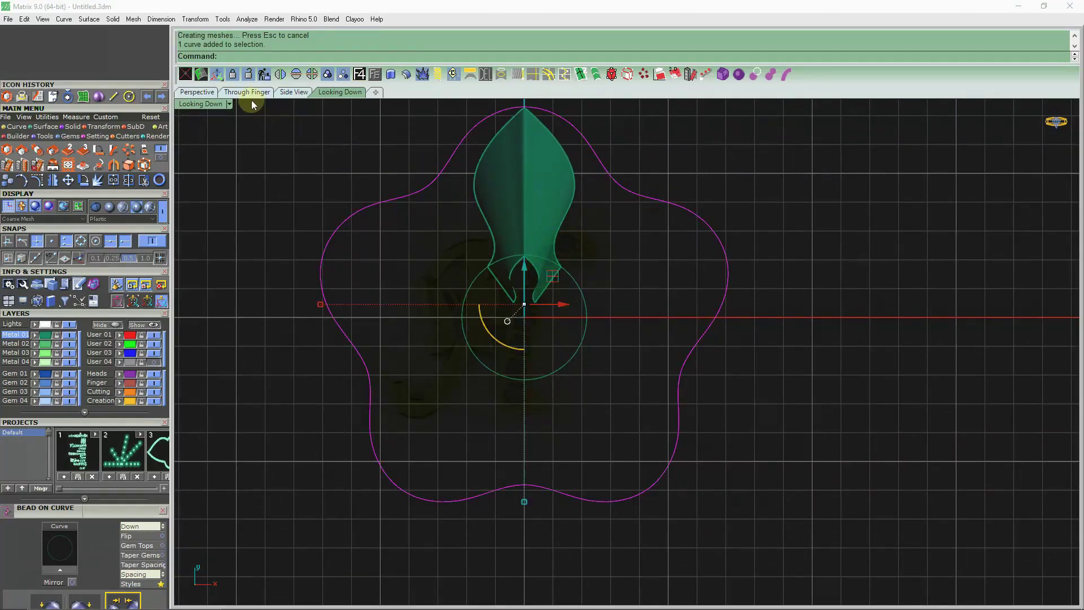
click(251, 93)
Step: Scale a smaller copy of the five-lobed outline about 0,0,0 and select both outlines for lofting
click(339, 92)
click(375, 74)
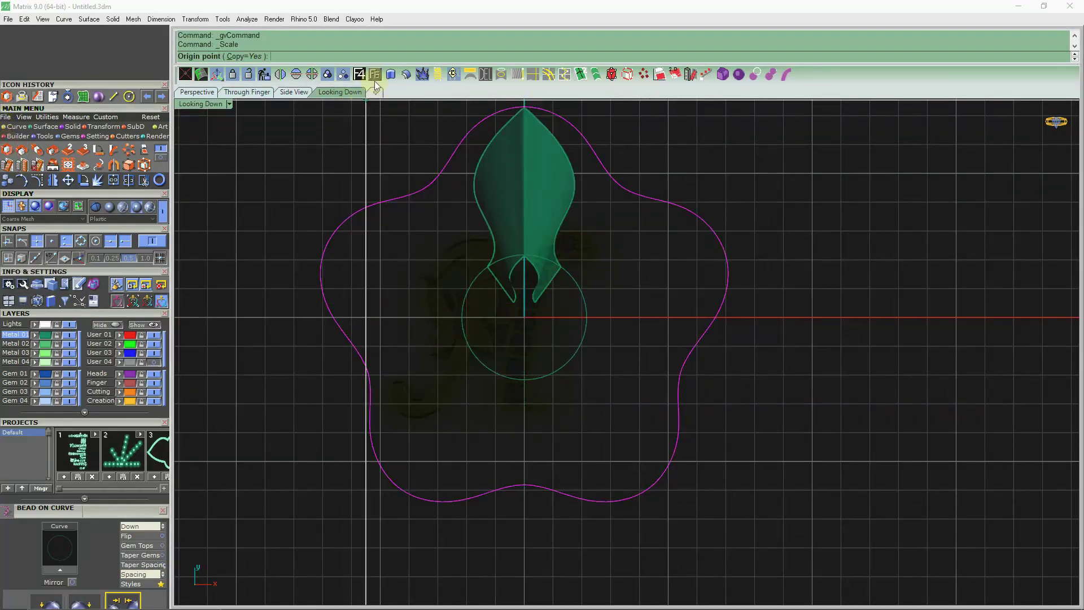
click(524, 316)
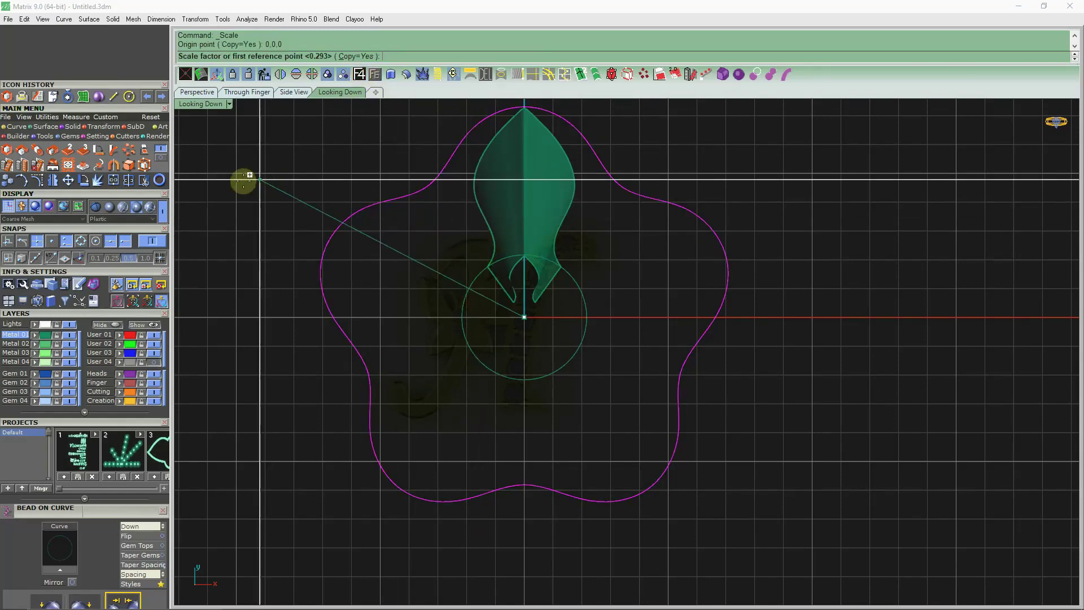
click(216, 189)
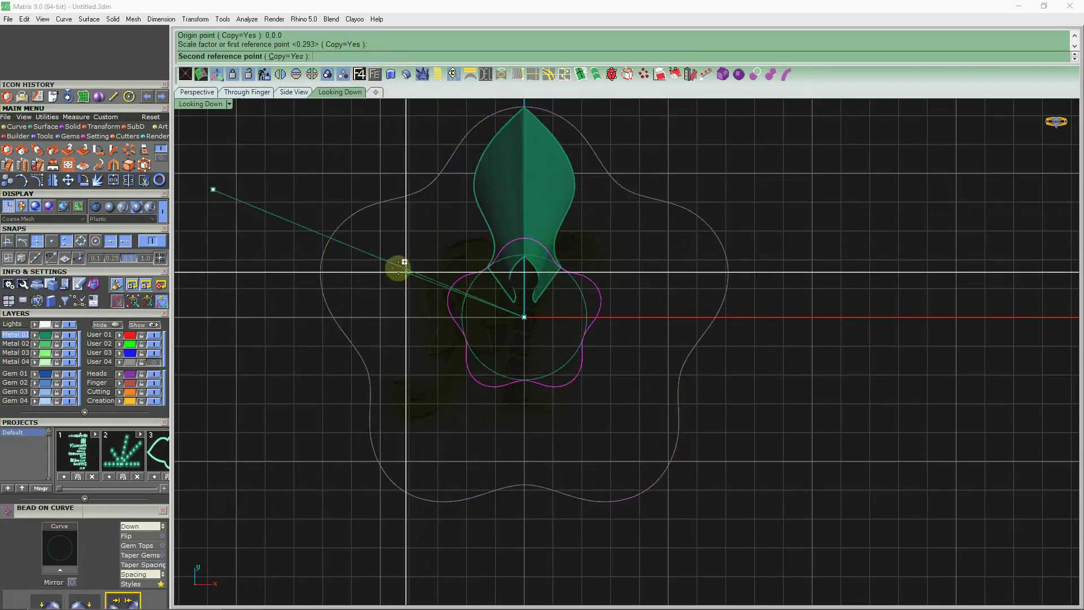
scroll(406, 273, up, 1)
click(428, 283)
right_click(481, 302)
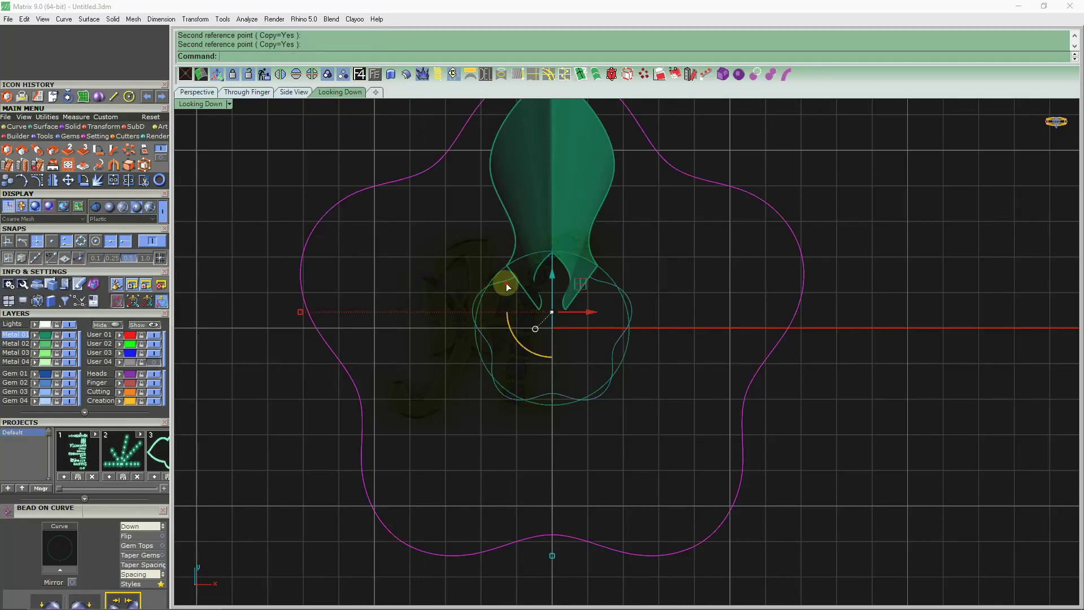
click(505, 283)
scroll(506, 283, down, 2)
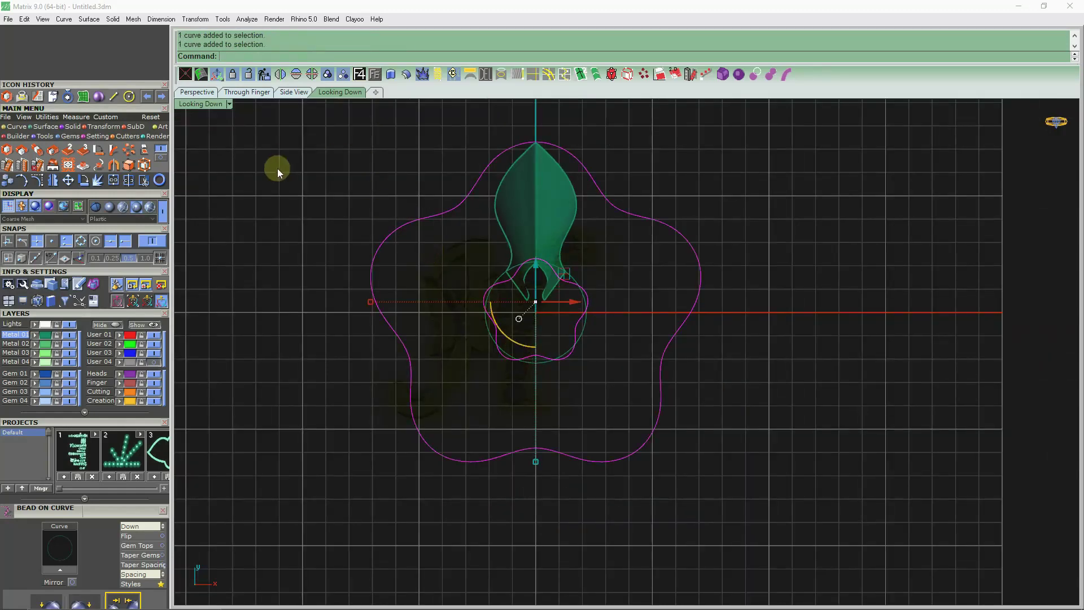
click(597, 77)
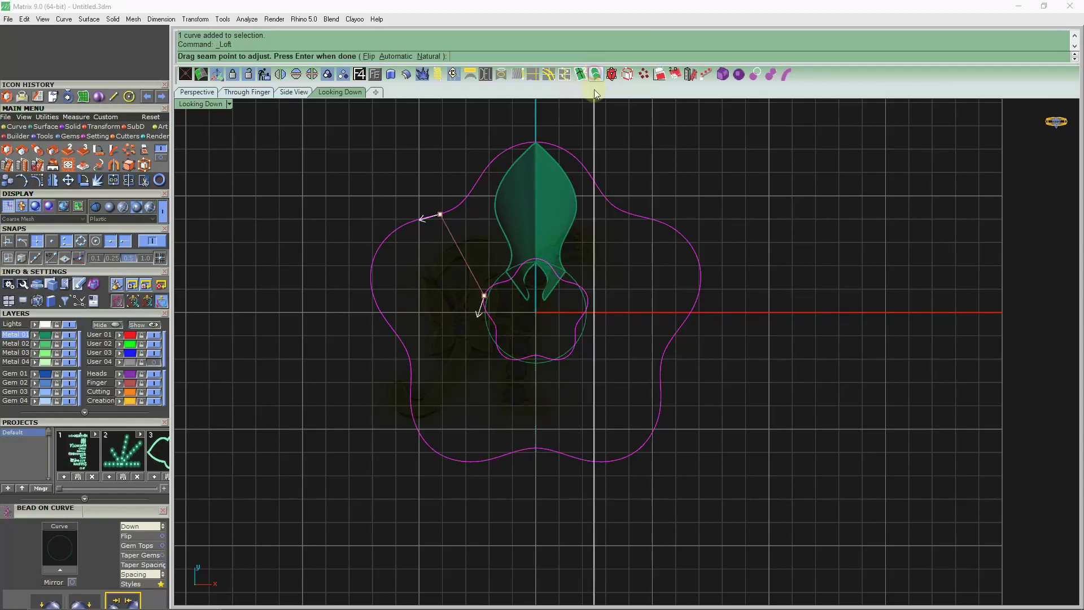
Step: Move the outer outline's loft seam to its bottom lobe
scroll(500, 242, up, 1)
drag(439, 211, 435, 213)
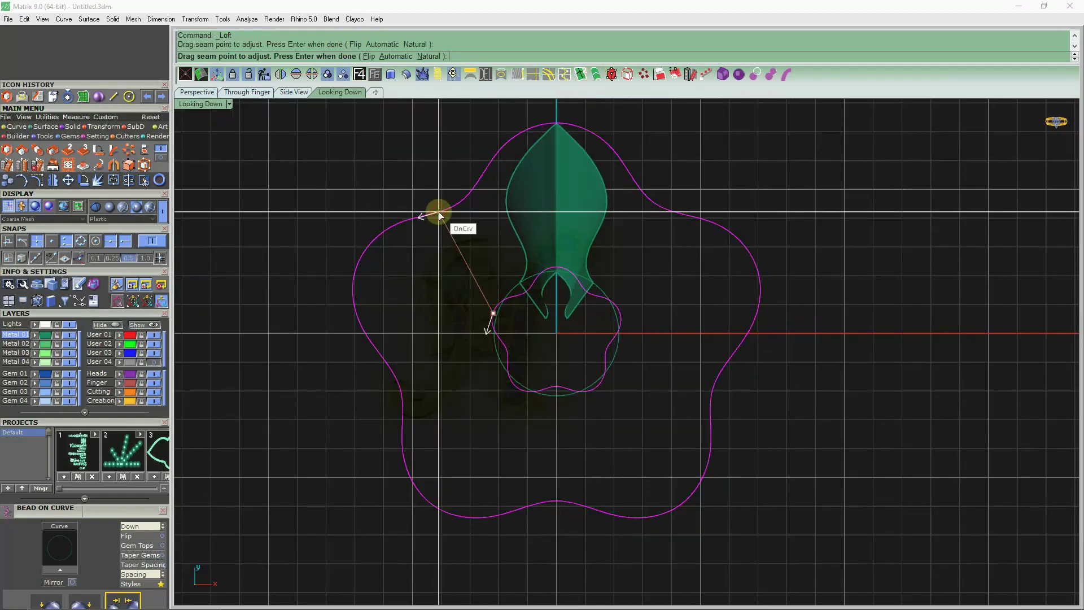
drag(577, 487, 558, 502)
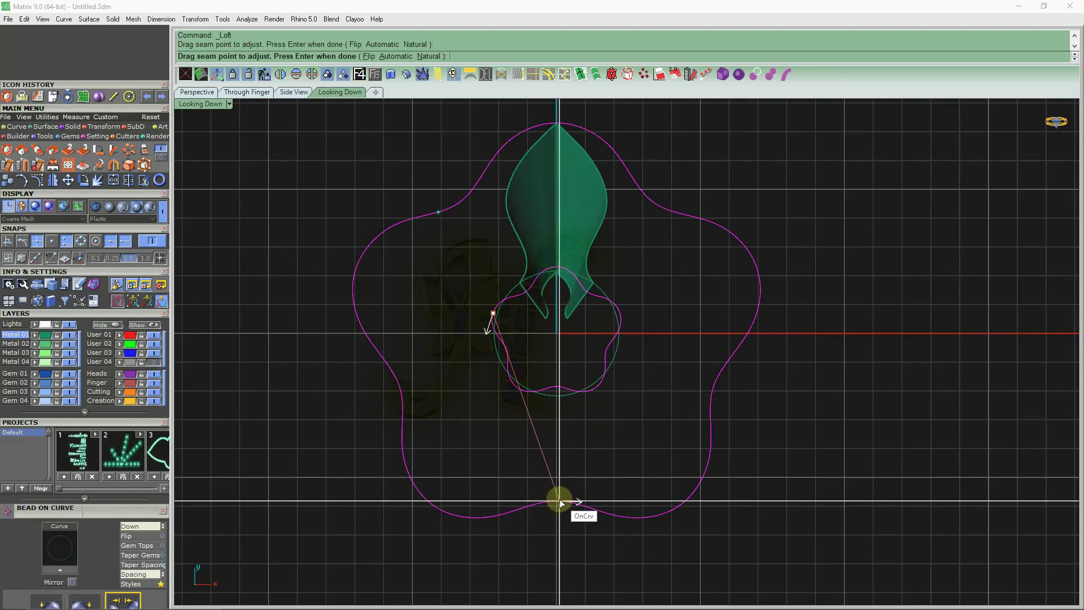
scroll(556, 503, up, 3)
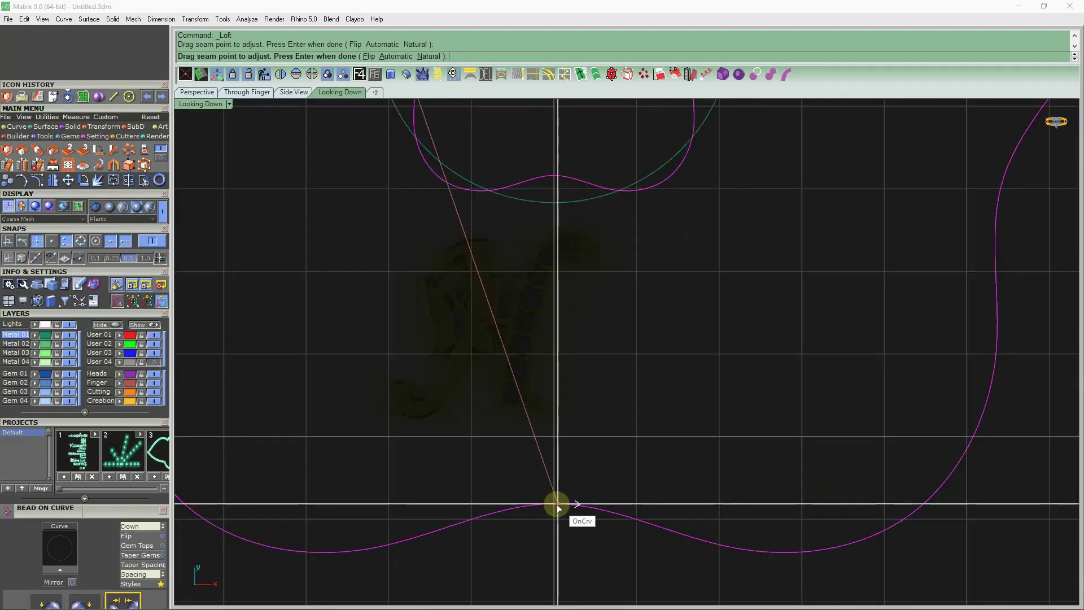
scroll(554, 504, down, 2)
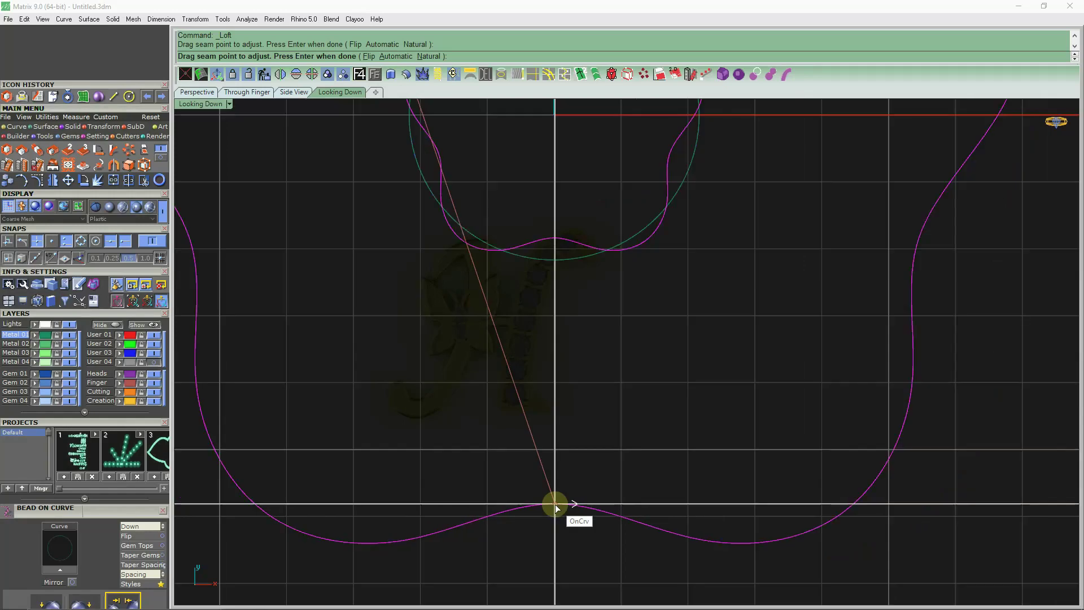
scroll(555, 504, down, 2)
scroll(555, 504, down, 2)
click(554, 503)
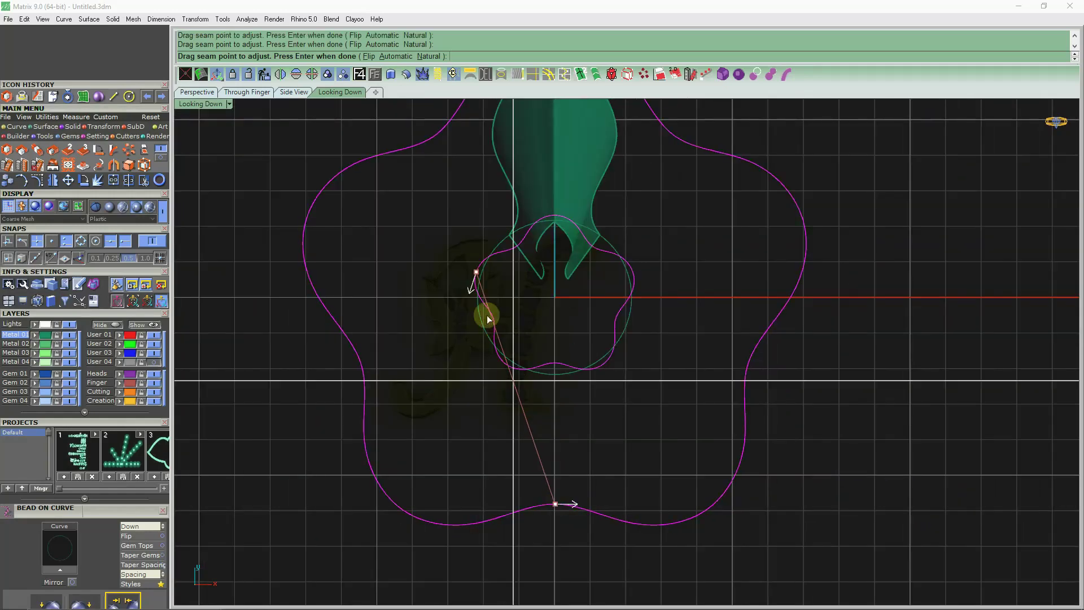
Step: Move the inner outline's seam to its bottom lobe and accept the aligned seams
drag(476, 274, 556, 385)
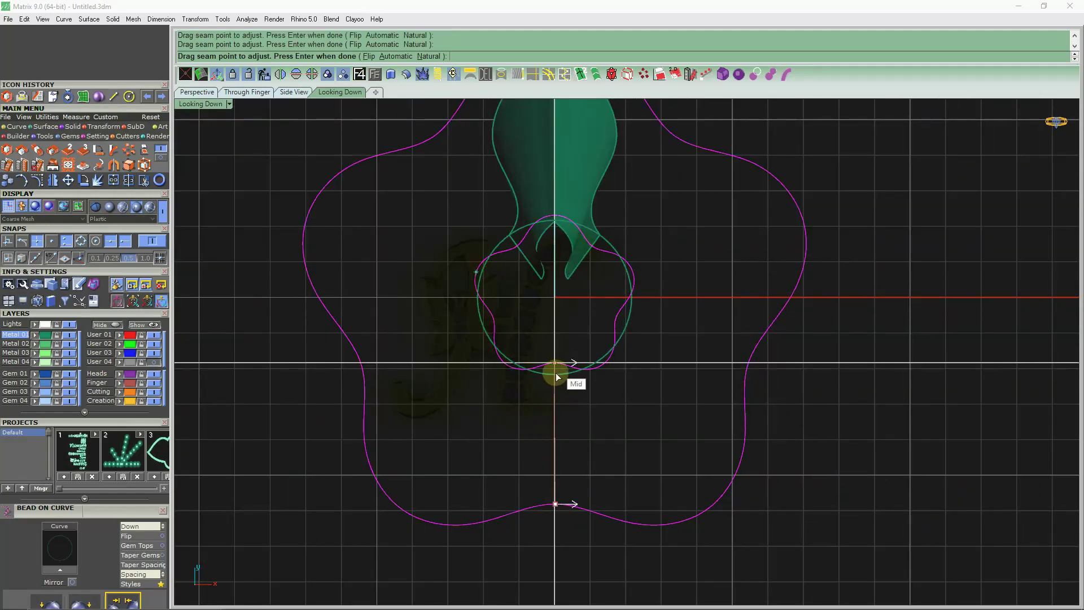
scroll(556, 373, up, 2)
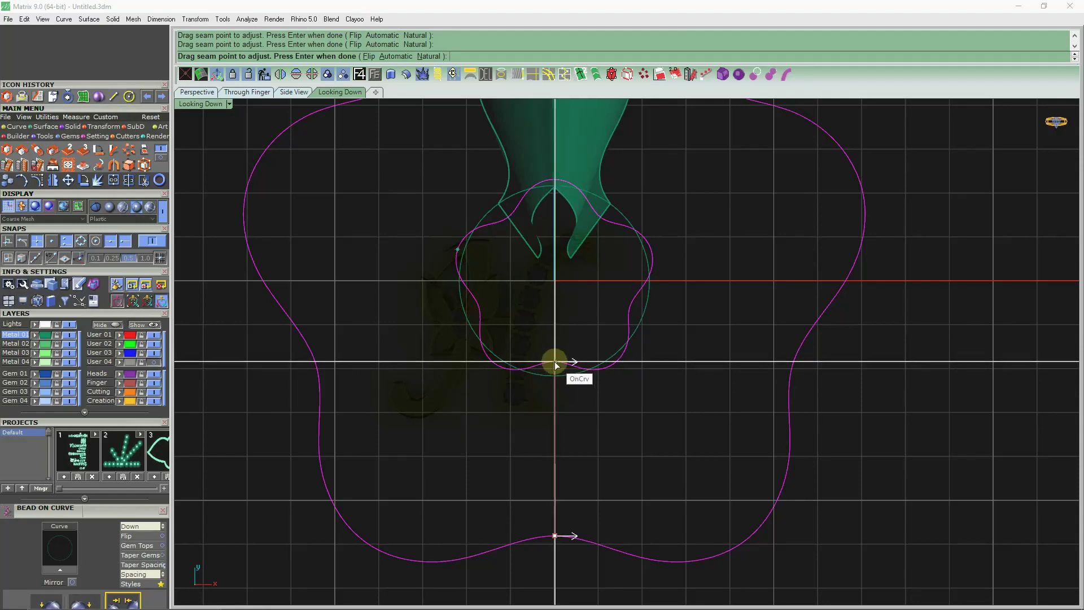
scroll(554, 362, up, 2)
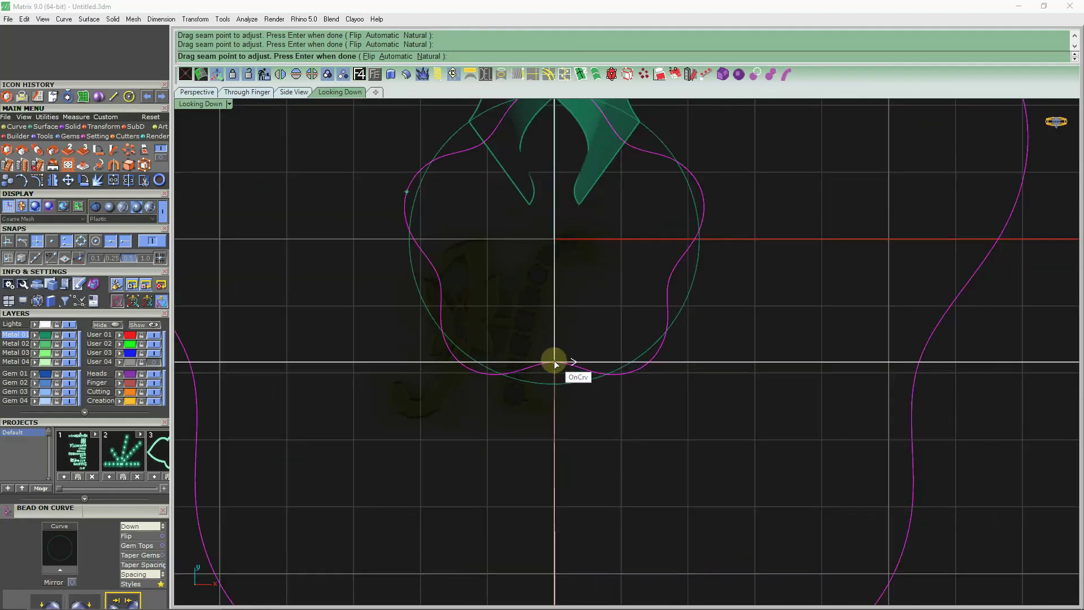
scroll(555, 362, down, 4)
key(Return)
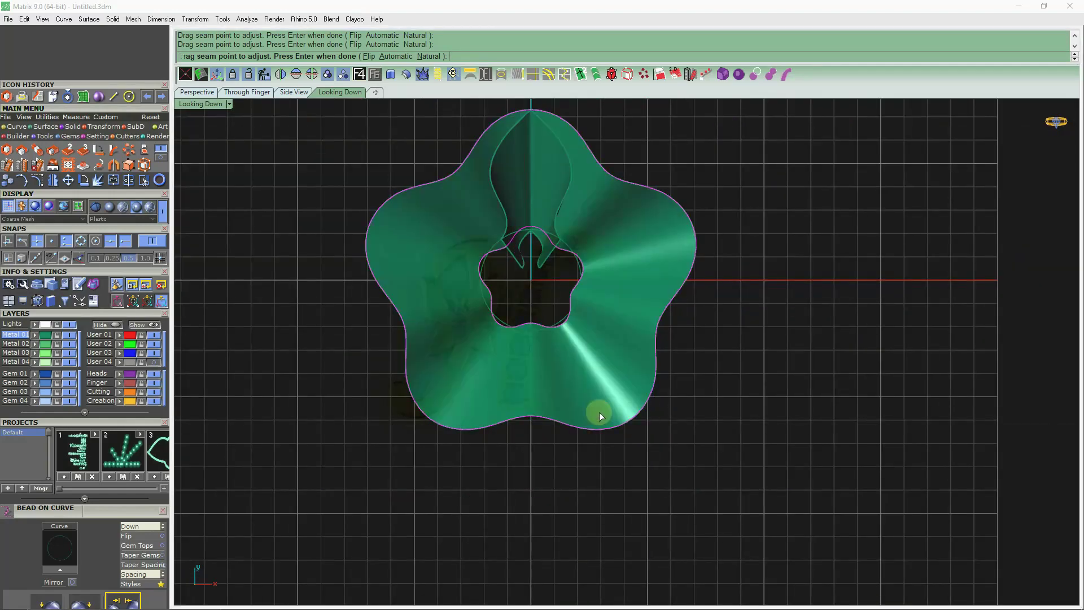
Step: Confirm the loft options to create the five-lobed flower surface
scroll(516, 412, down, 3)
key(Return)
scroll(649, 446, up, 2)
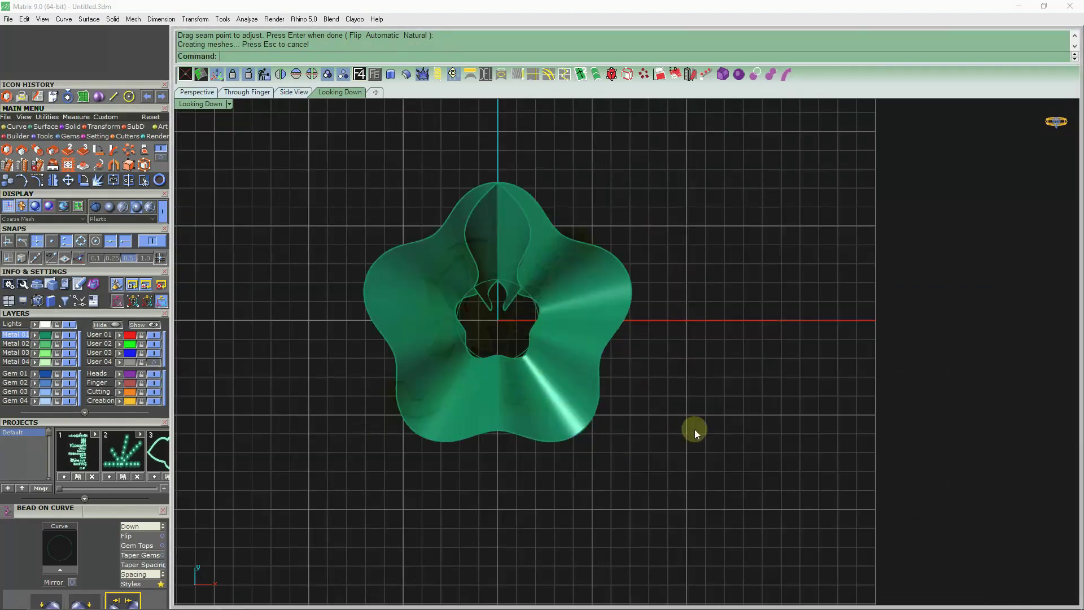
Step: Inspect the flower surface's curvature in perspective using the Machine material
click(211, 96)
scroll(498, 333, up, 3)
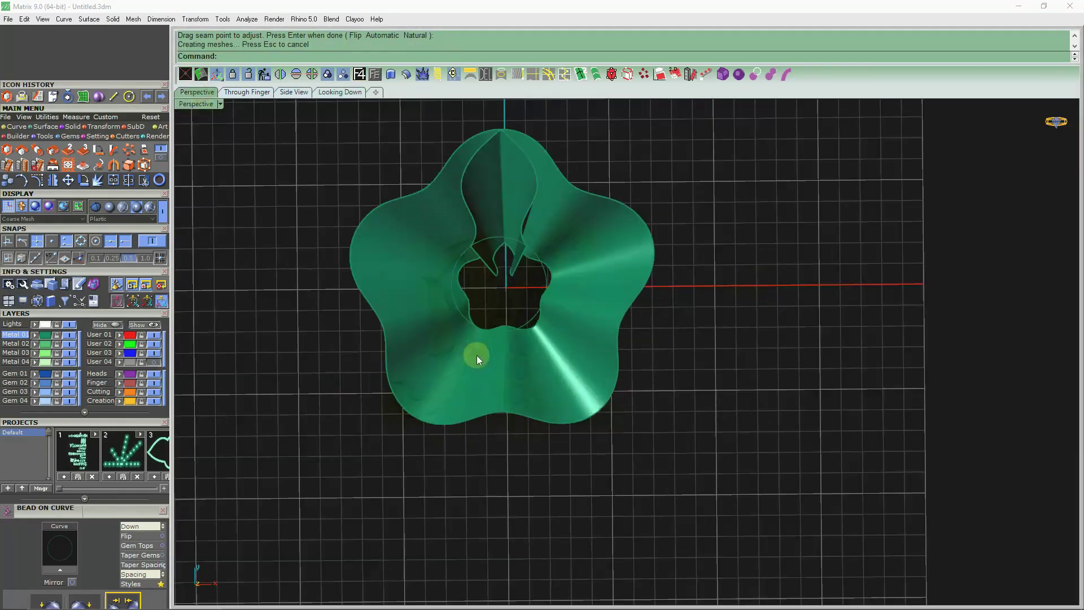
click(112, 211)
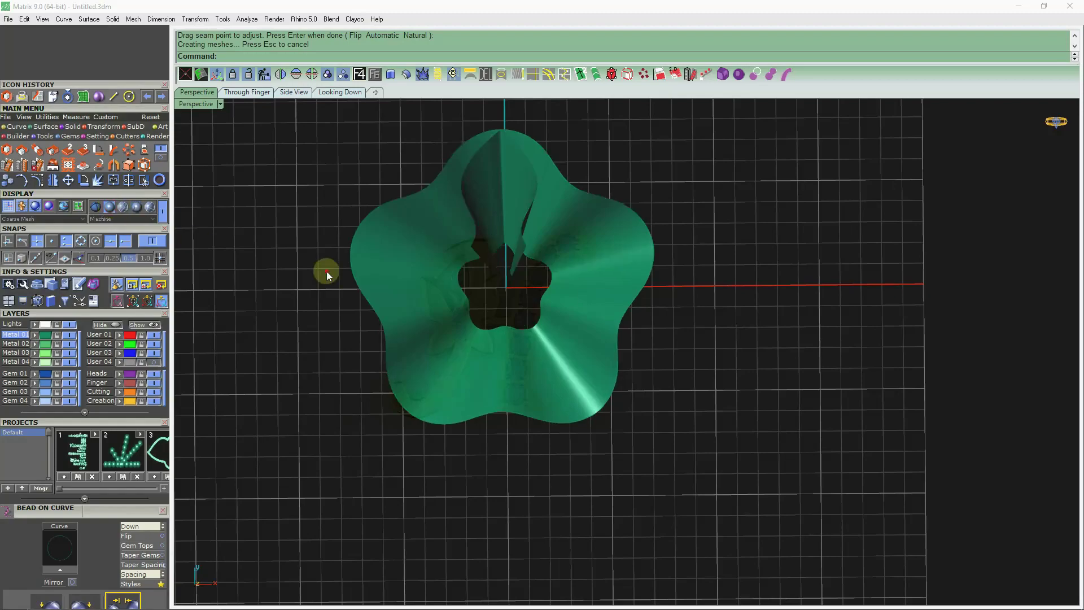
right_drag(325, 271, 600, 295)
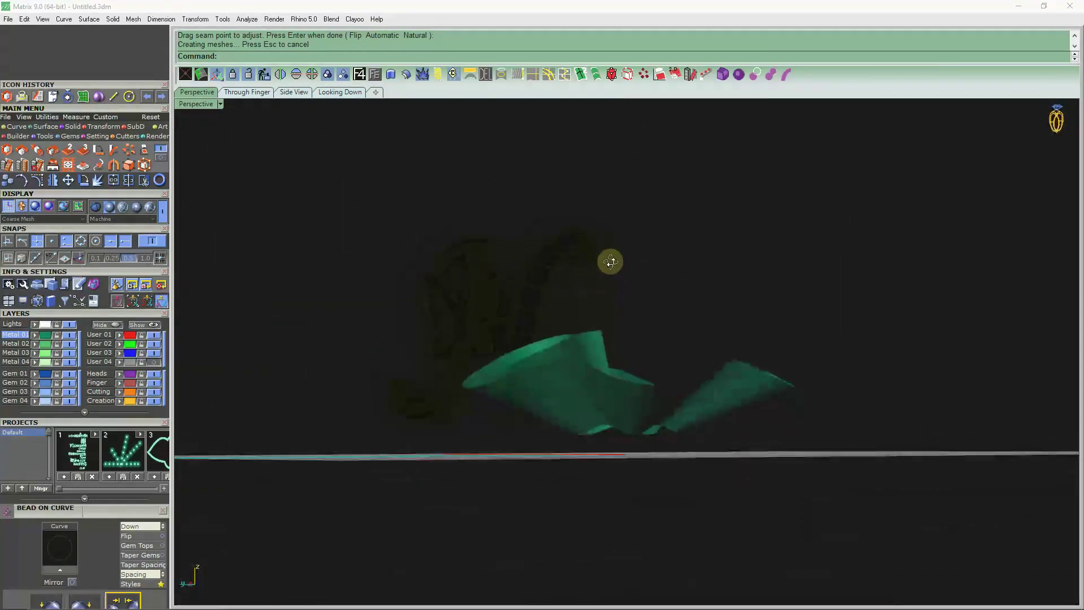
mouse_move(600, 295)
right_down()
mouse_move(534, 293)
mouse_move(596, 364)
mouse_move(556, 290)
mouse_move(575, 373)
right_up()
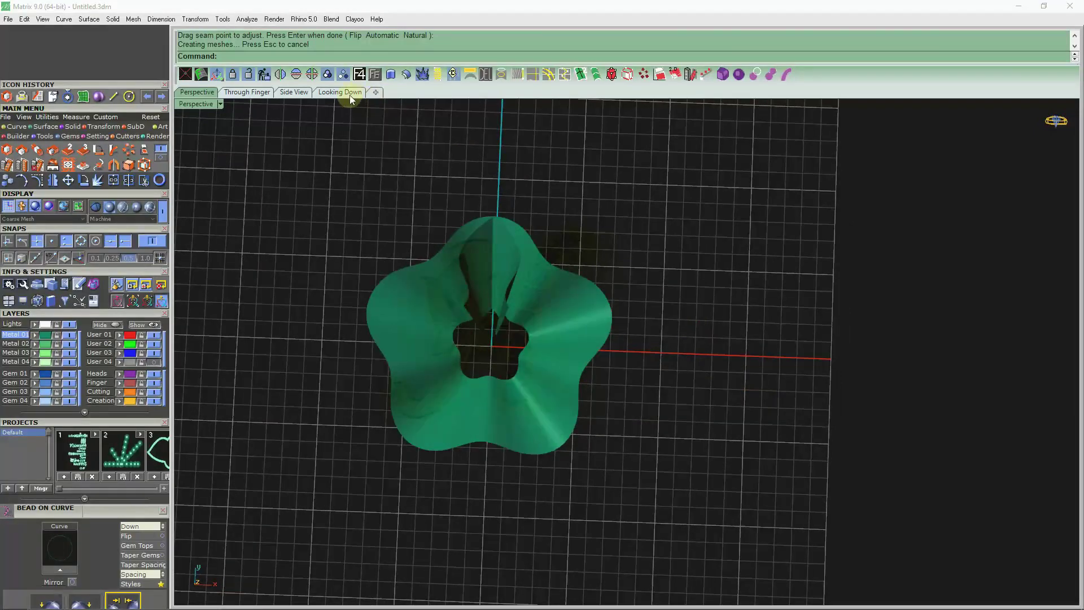
click(350, 93)
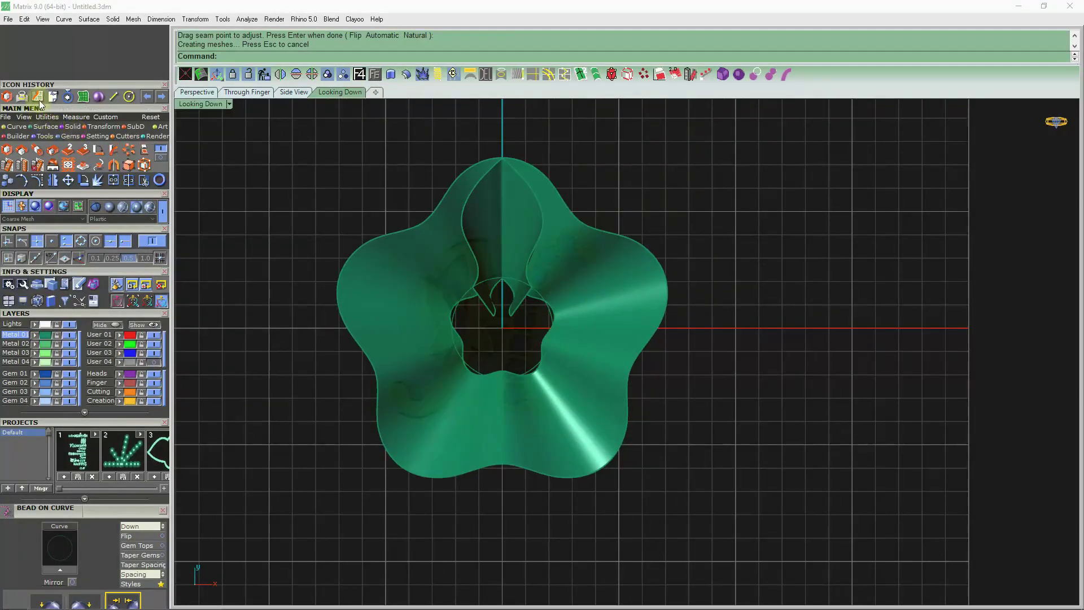
click(98, 97)
Step: Create a sphere of about 18.569 diameter at the origin and rotate it a quarter turn
scroll(486, 262, up, 3)
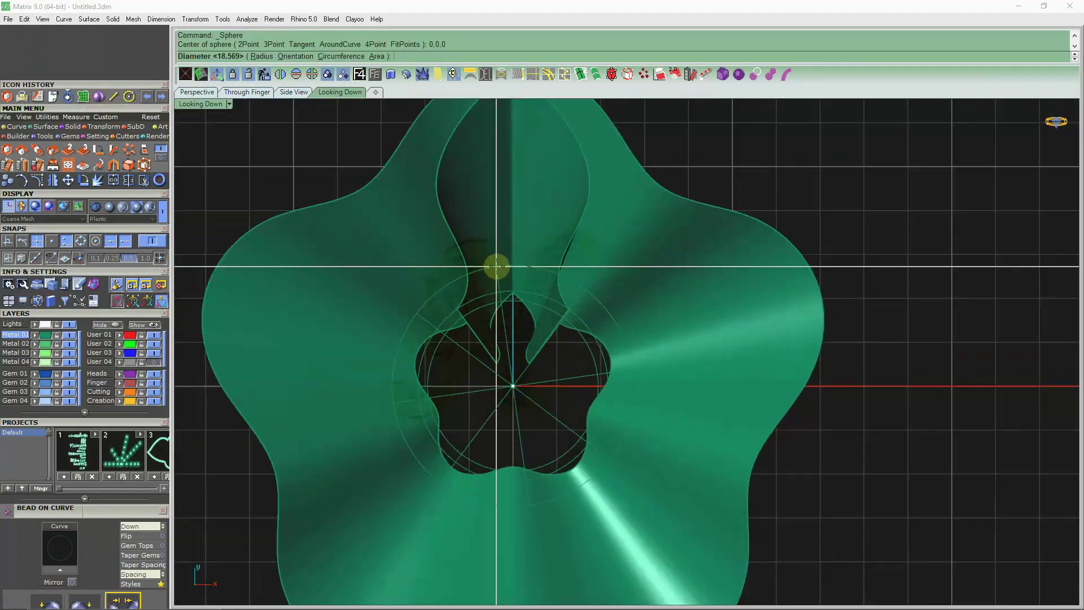
scroll(497, 268, up, 2)
click(515, 296)
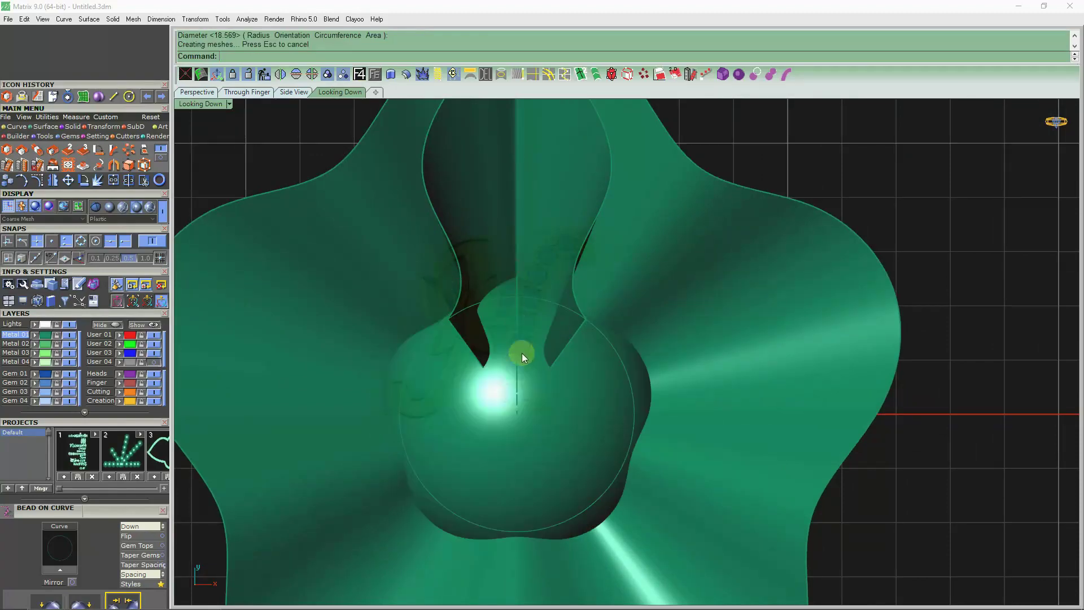
click(531, 305)
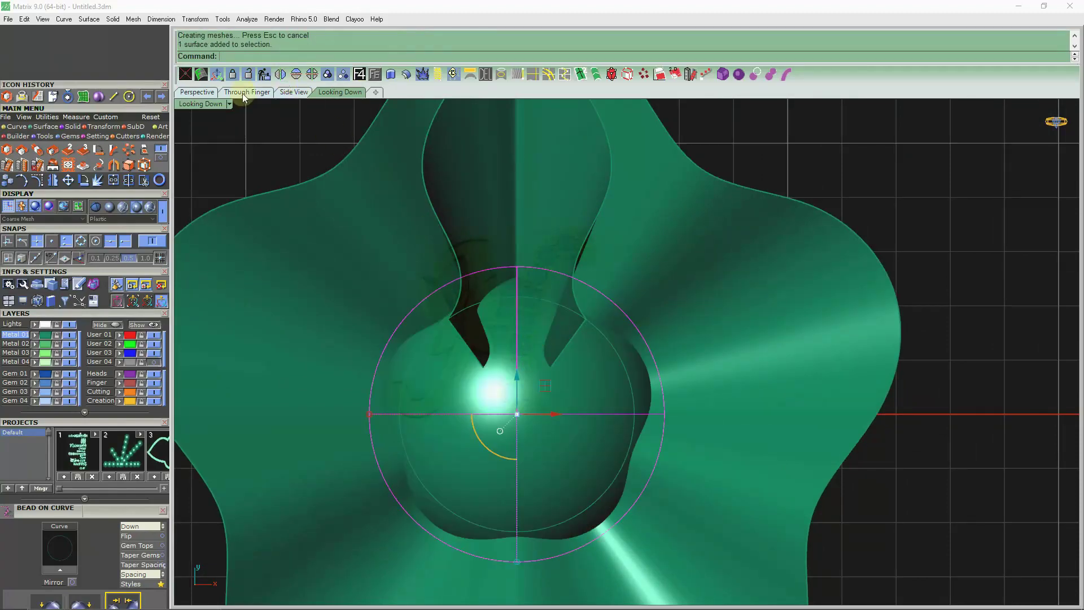
click(243, 94)
drag(526, 438, 572, 422)
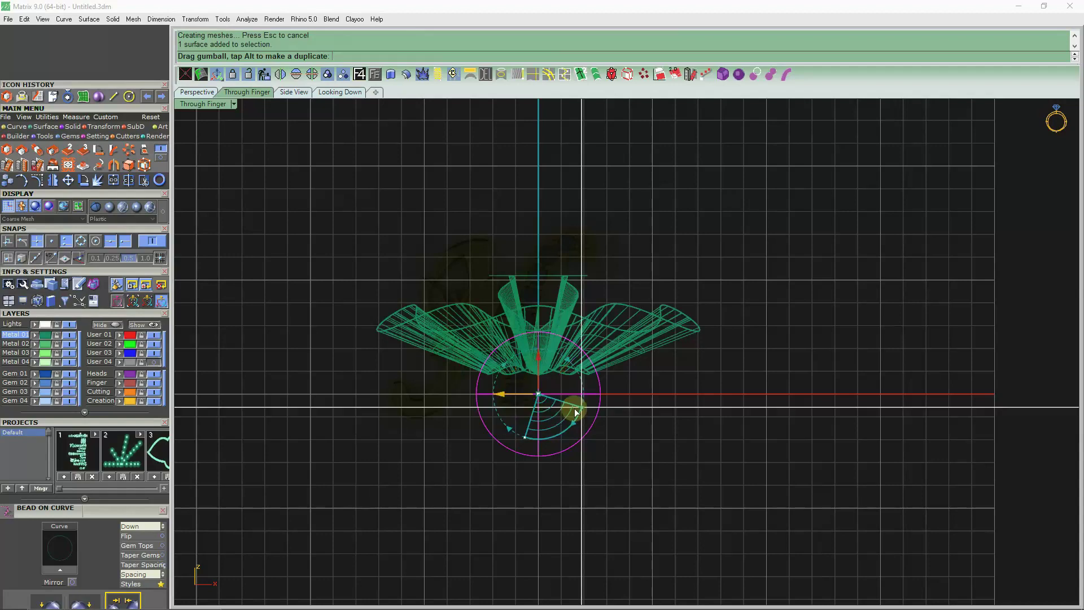
Step: Trim the sphere against the centre circle and view the whole piece in perspective
shift+click(523, 276)
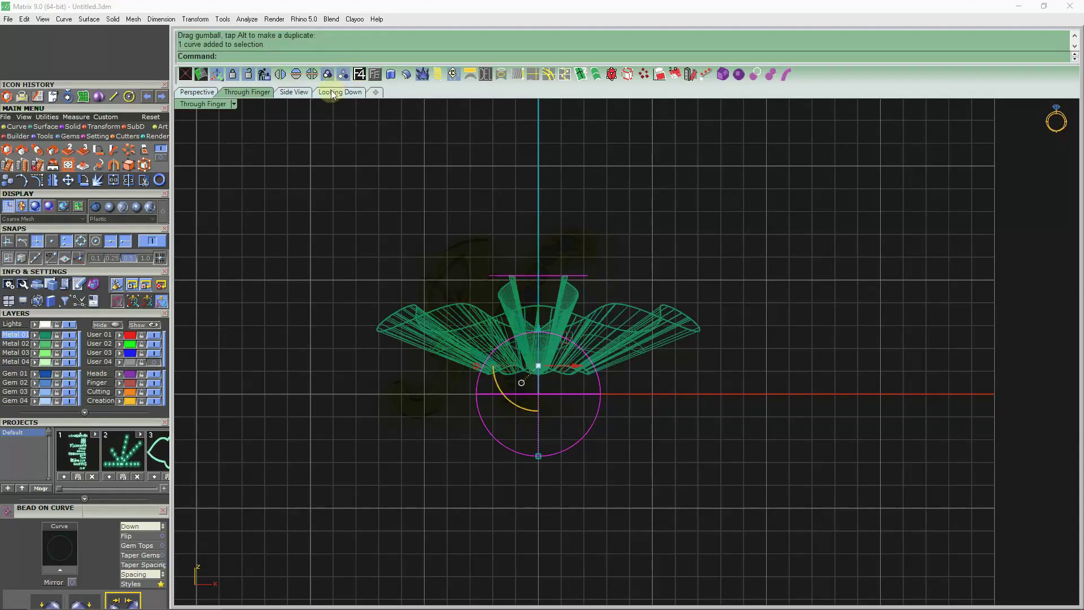
click(336, 92)
click(130, 179)
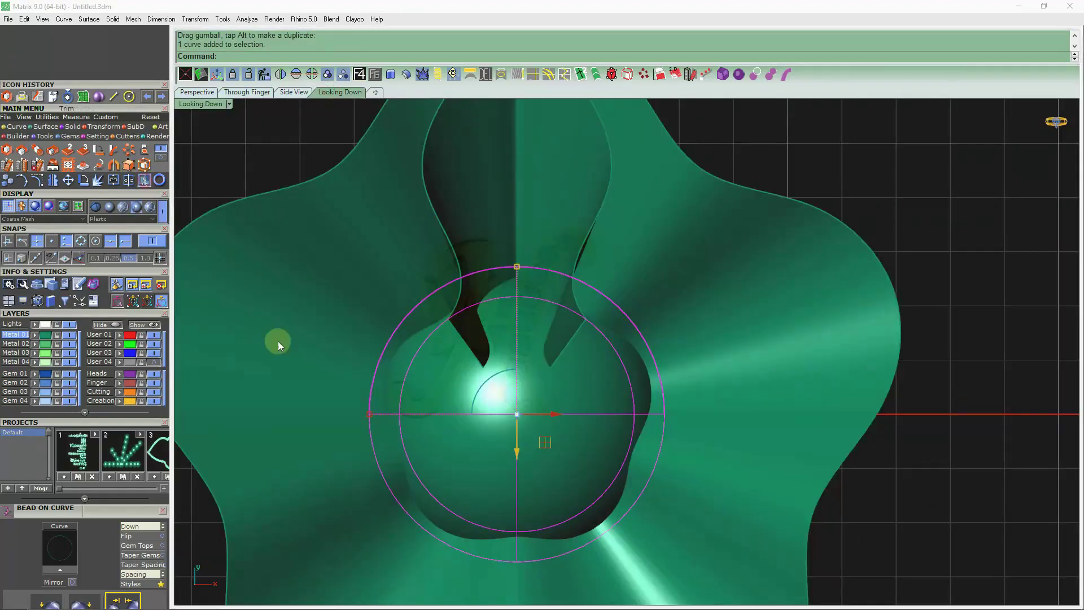
scroll(434, 356, up, 3)
click(401, 328)
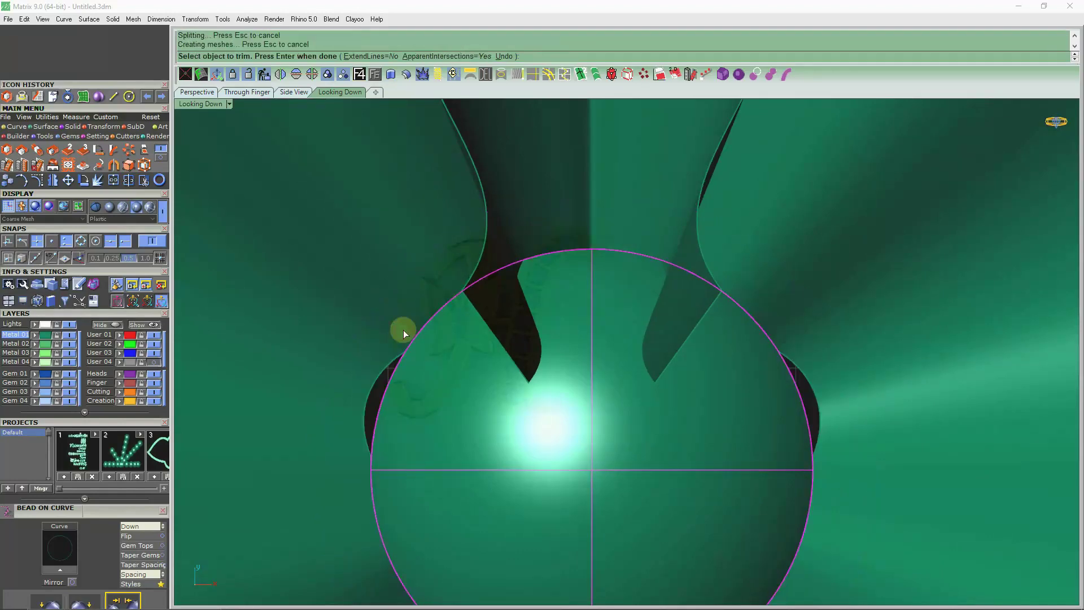
scroll(402, 330, down, 3)
scroll(403, 332, down, 2)
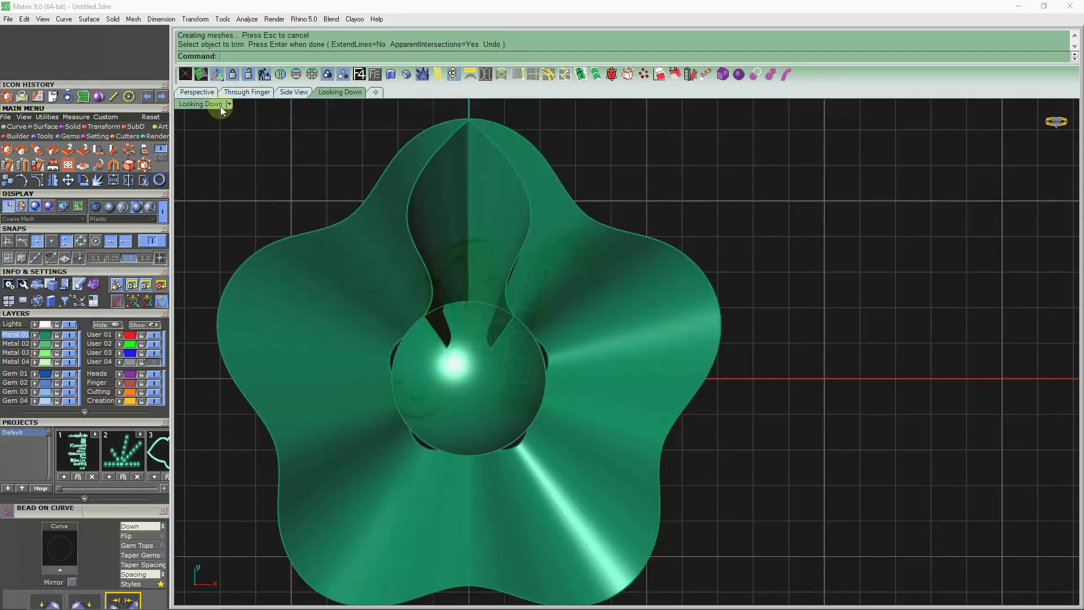
click(197, 92)
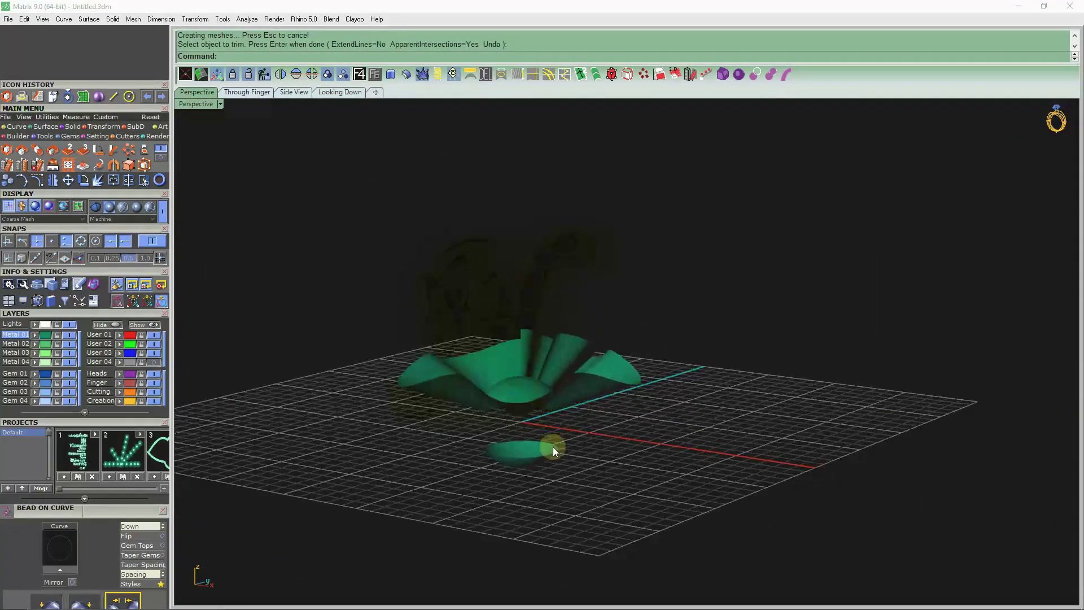
Step: Delete the lower trimmed sphere piece and lift the arc above the petals with the gumball
click(538, 463)
key(Delete)
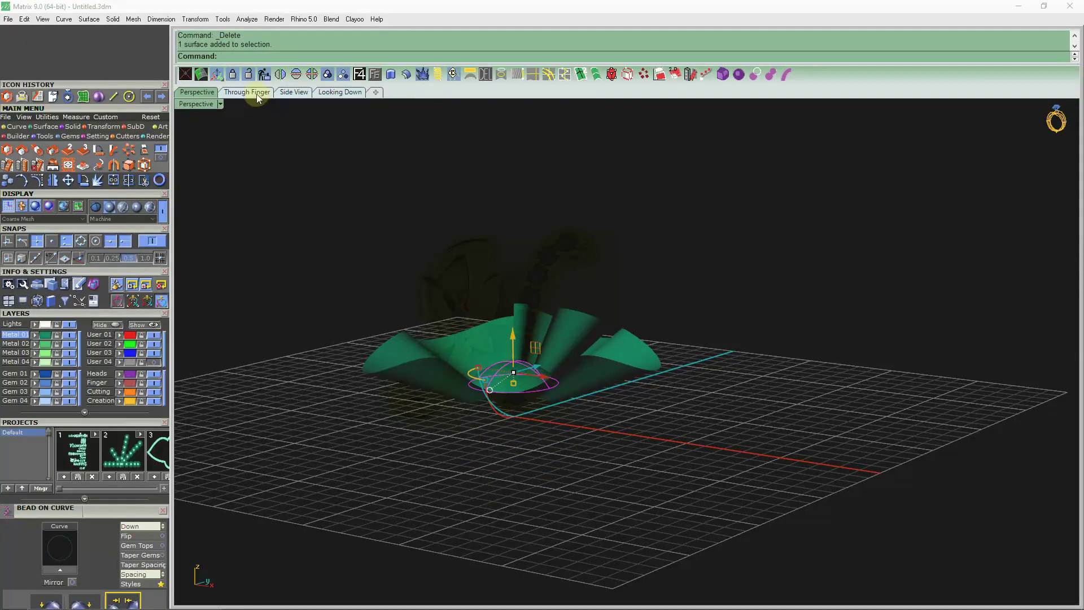
click(258, 96)
drag(536, 311, 527, 209)
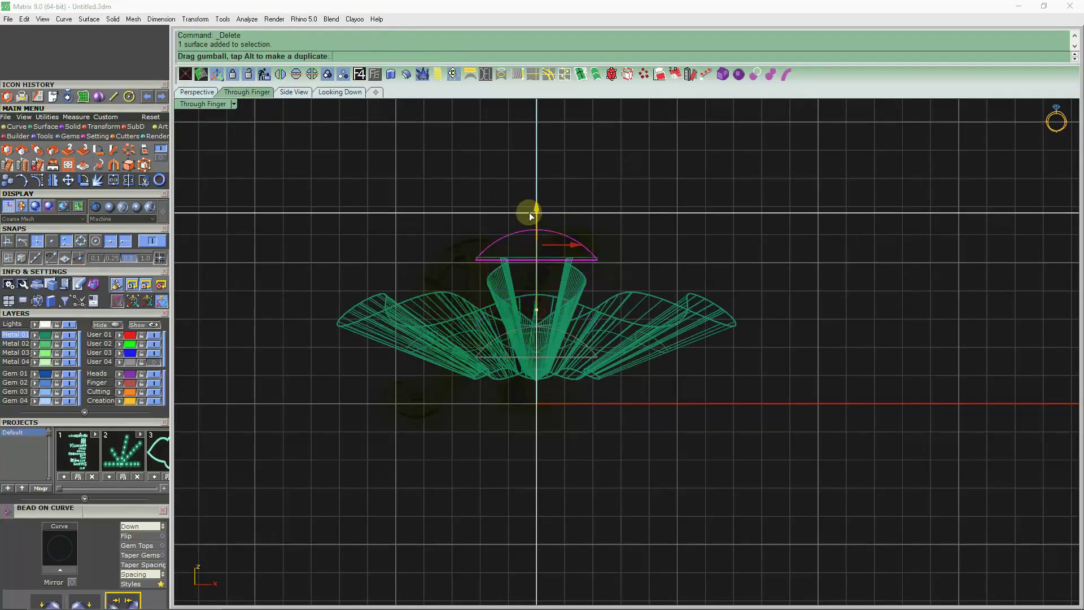
click(693, 196)
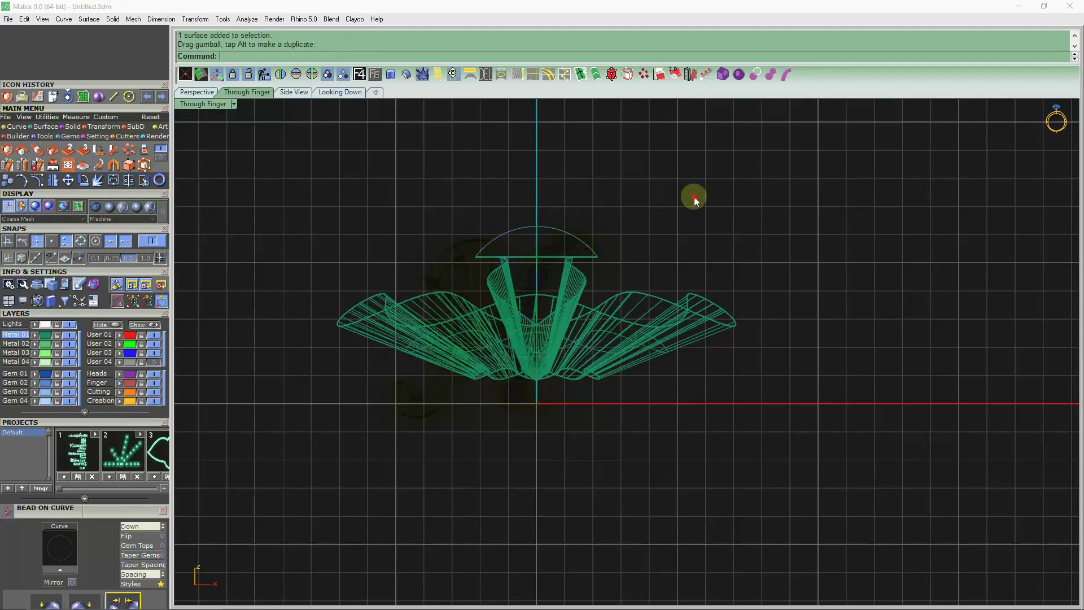
click(365, 94)
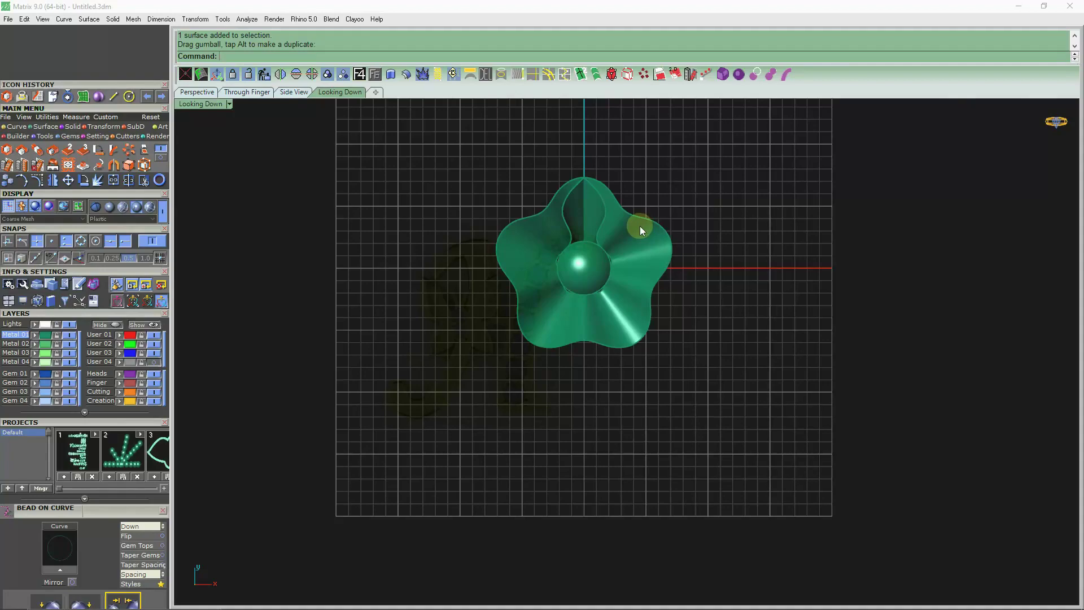
Step: Move the whole flower body onto the User 03 layer
right_drag(632, 205, 544, 216)
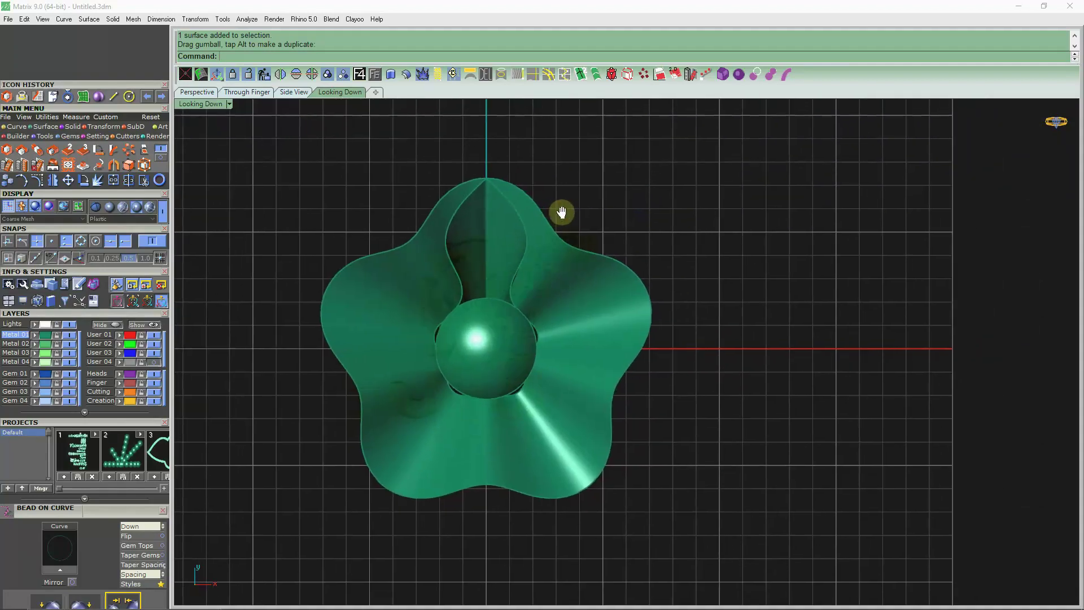
click(500, 252)
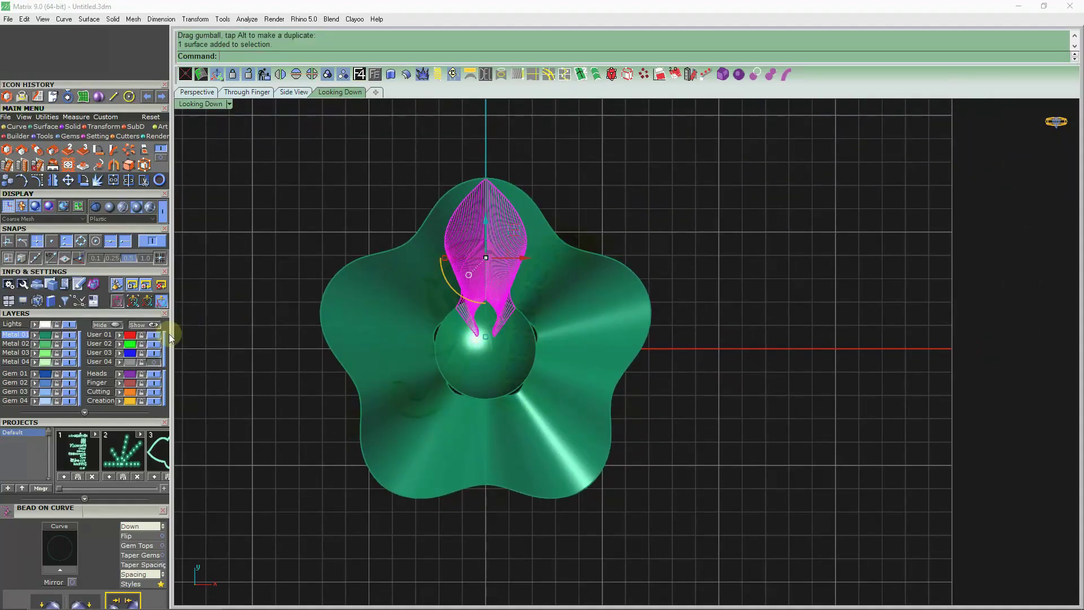
click(359, 287)
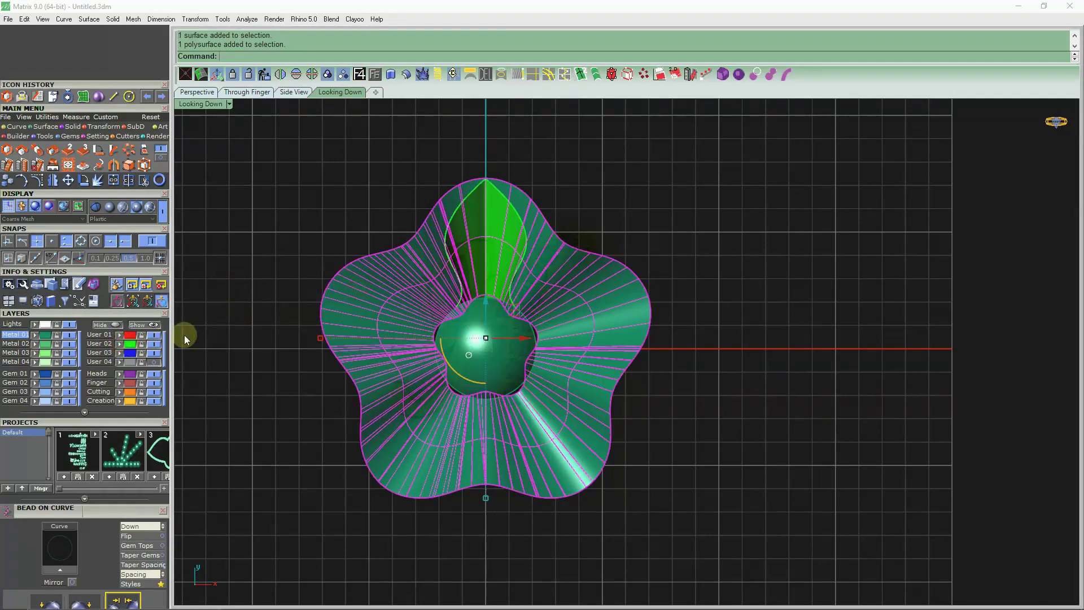
click(124, 352)
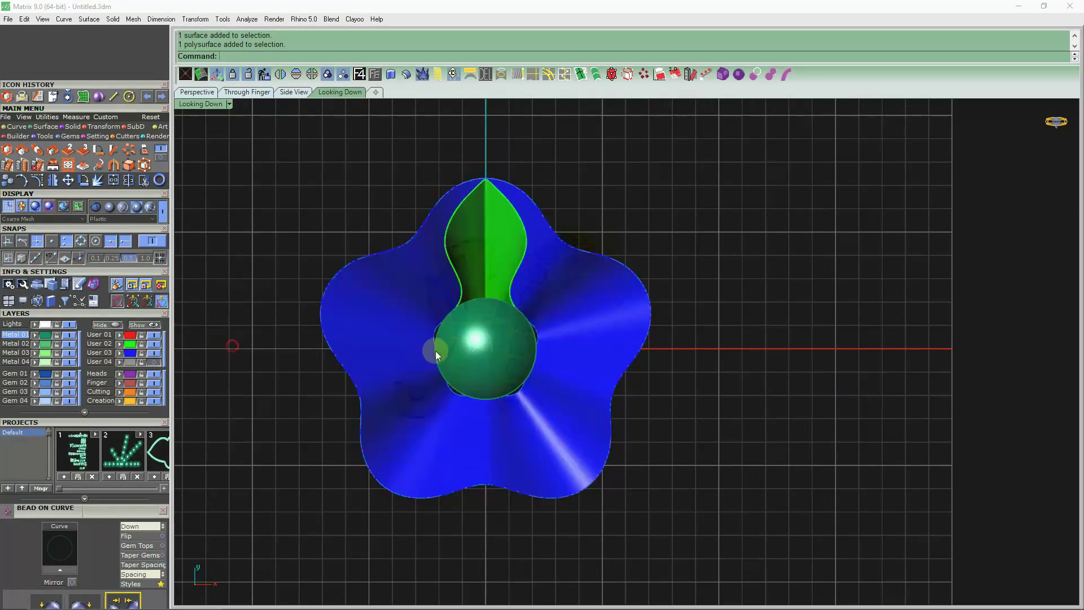
Step: Hide the centre sphere and, in wireframe, window-select and hide all the flower curves
click(69, 343)
key(ctrl+alt+w)
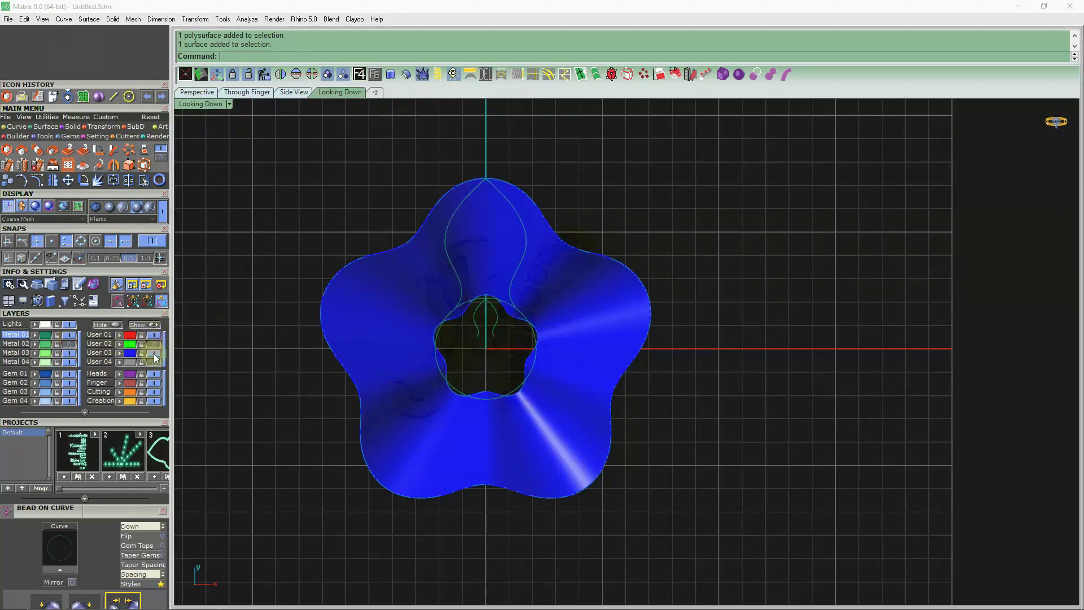
scroll(564, 297, down, 3)
drag(703, 185, 363, 491)
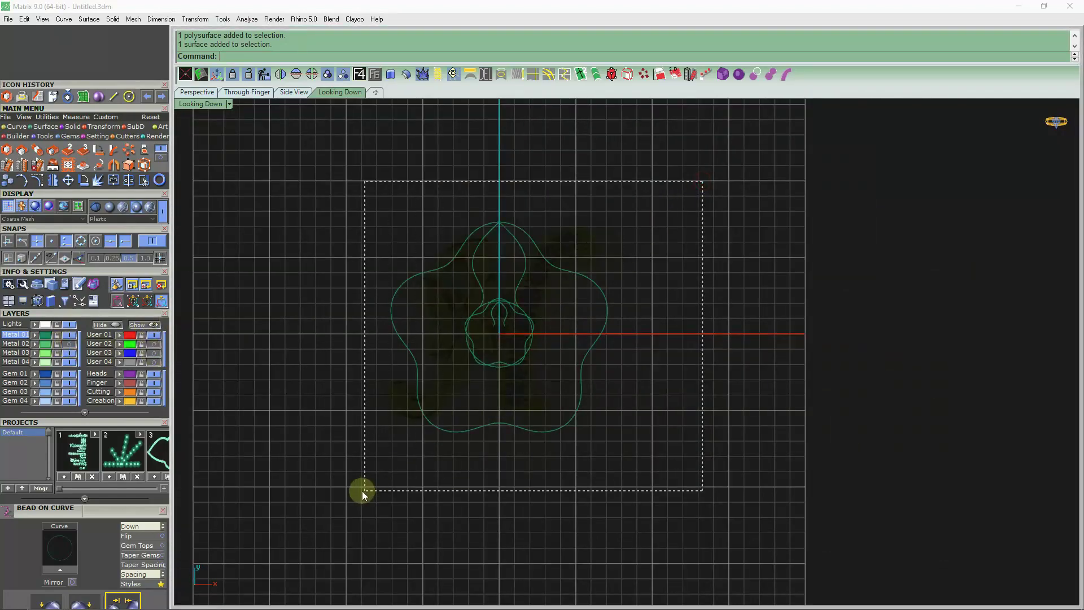
click(121, 405)
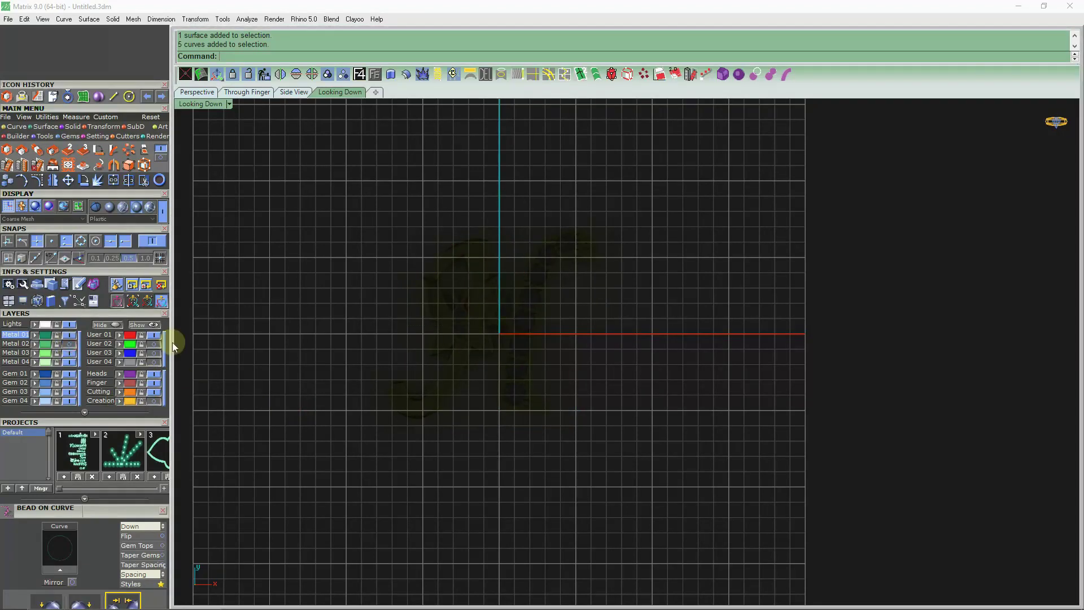
Step: Show the User 02 layer and select the single petal surface
click(153, 345)
scroll(490, 237, up, 3)
click(468, 251)
right_drag(468, 252, 413, 298)
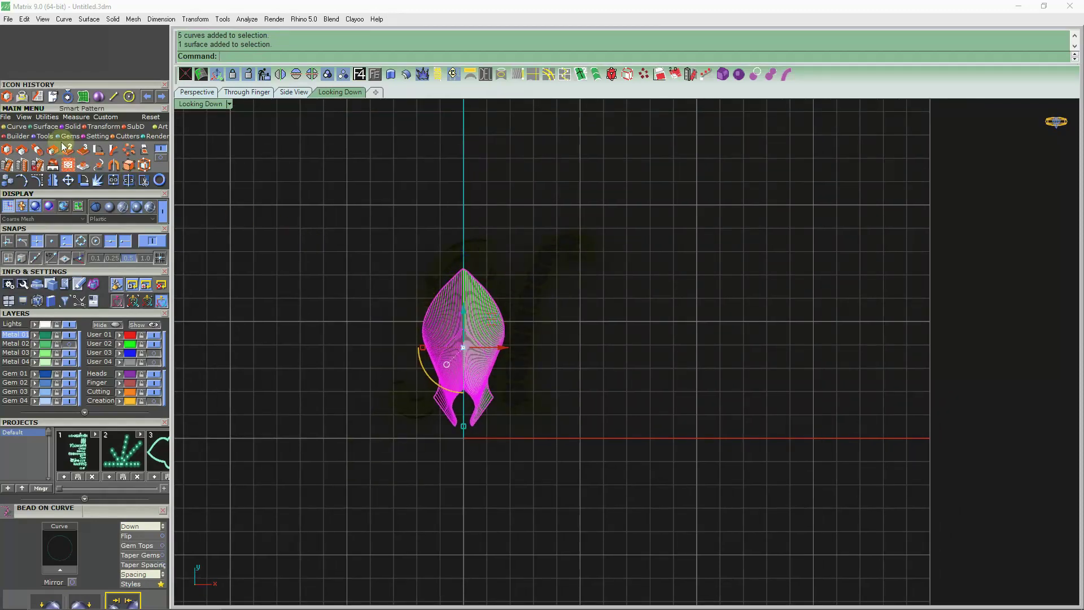
Step: Smash the petal surface into a flat copy beside it and select the result
click(46, 129)
click(161, 160)
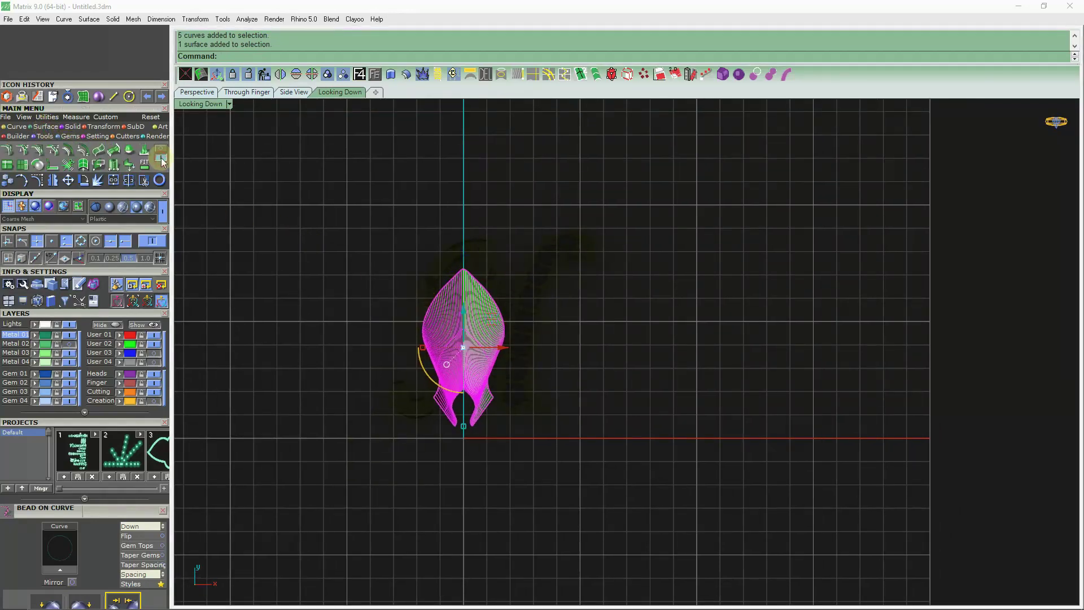
click(68, 166)
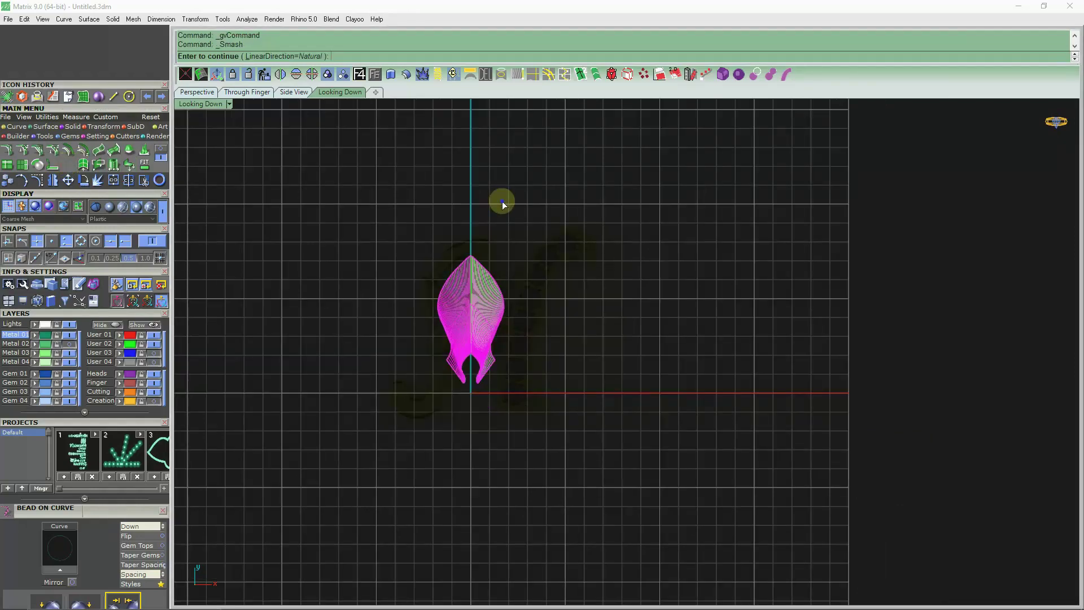
right_click(502, 202)
click(580, 332)
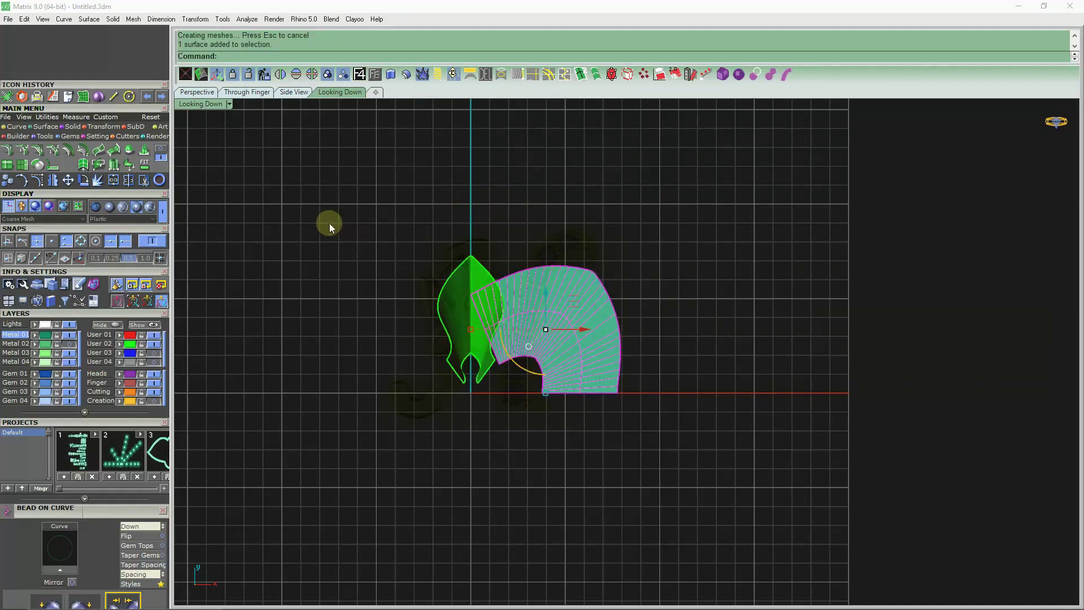
Step: Rebuild the flattened surface with default settings and move it up off the petal
click(265, 75)
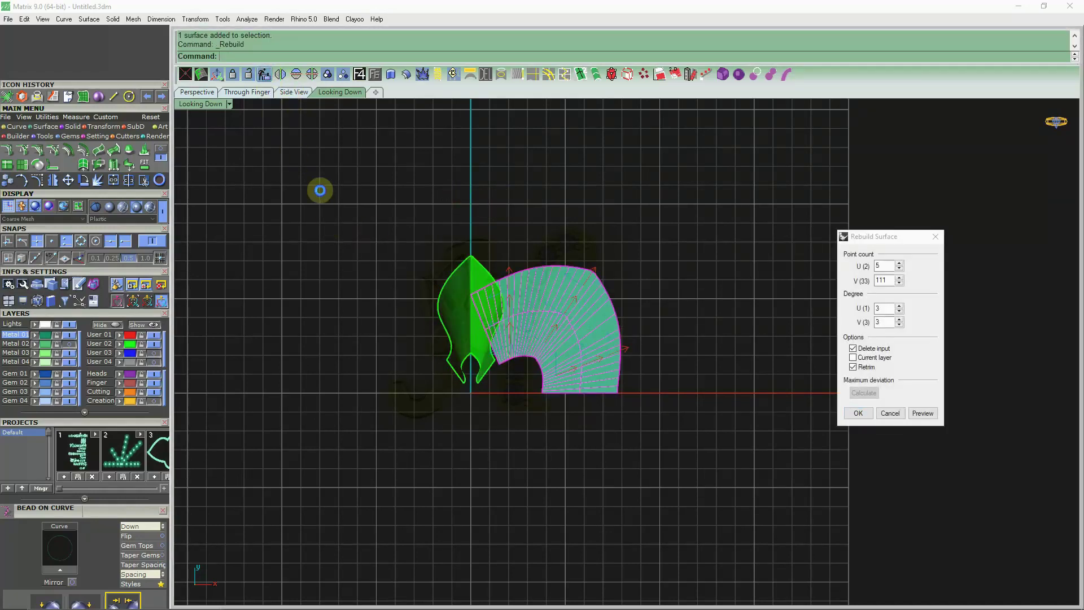
key(Return)
drag(543, 305, 543, 165)
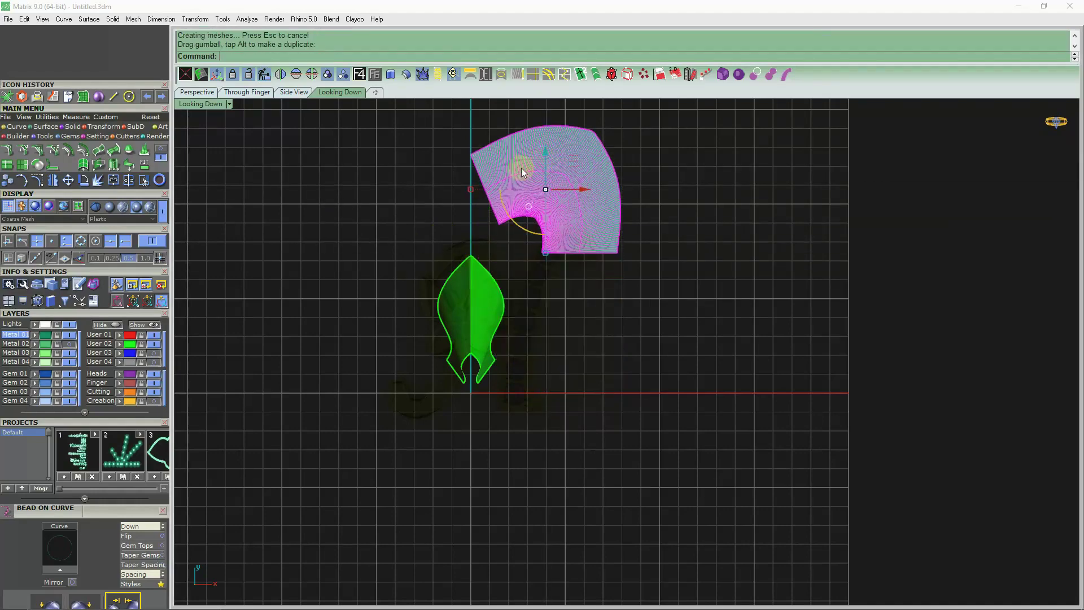
Step: Rotate the flattened surface upright around a picked centre point
click(85, 185)
scroll(526, 231, up, 3)
click(476, 218)
click(558, 272)
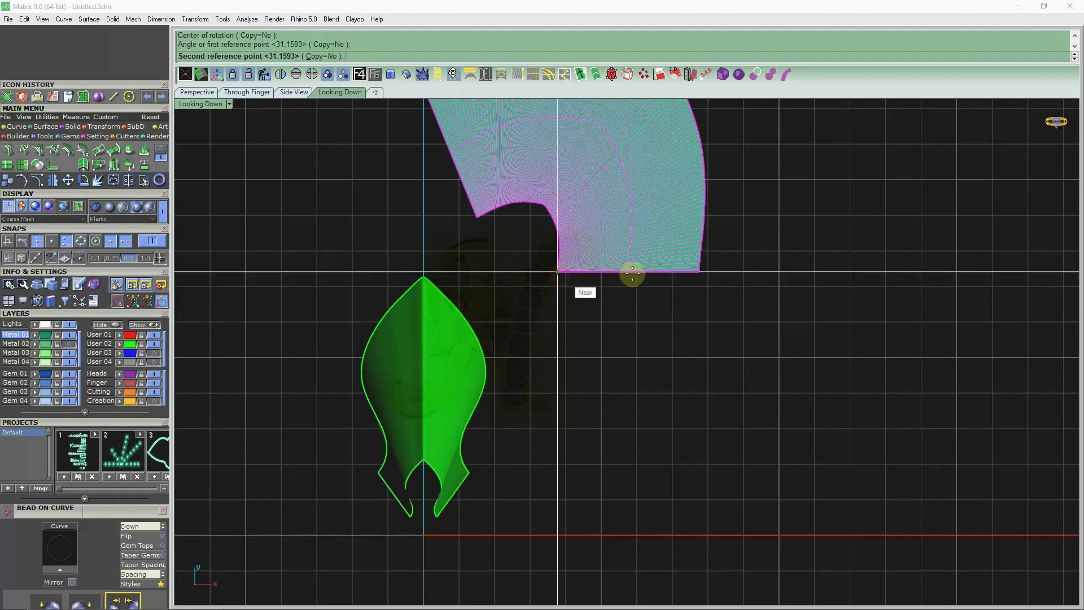
click(773, 262)
scroll(677, 237, down, 2)
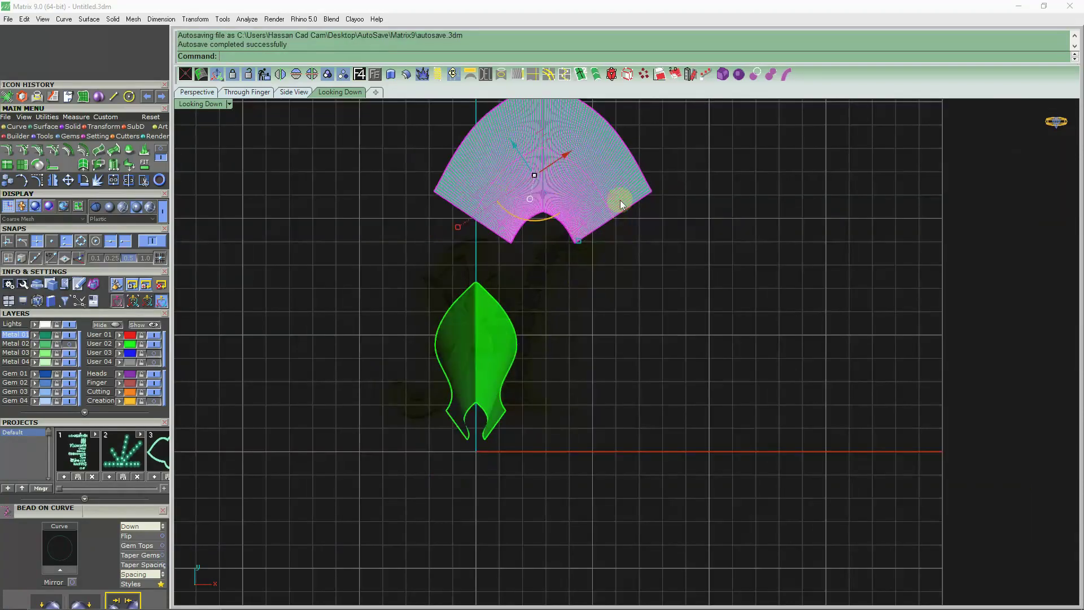
Step: Centre the flattened surface on the origin and move it above the green petal
click(44, 118)
click(159, 149)
click(558, 379)
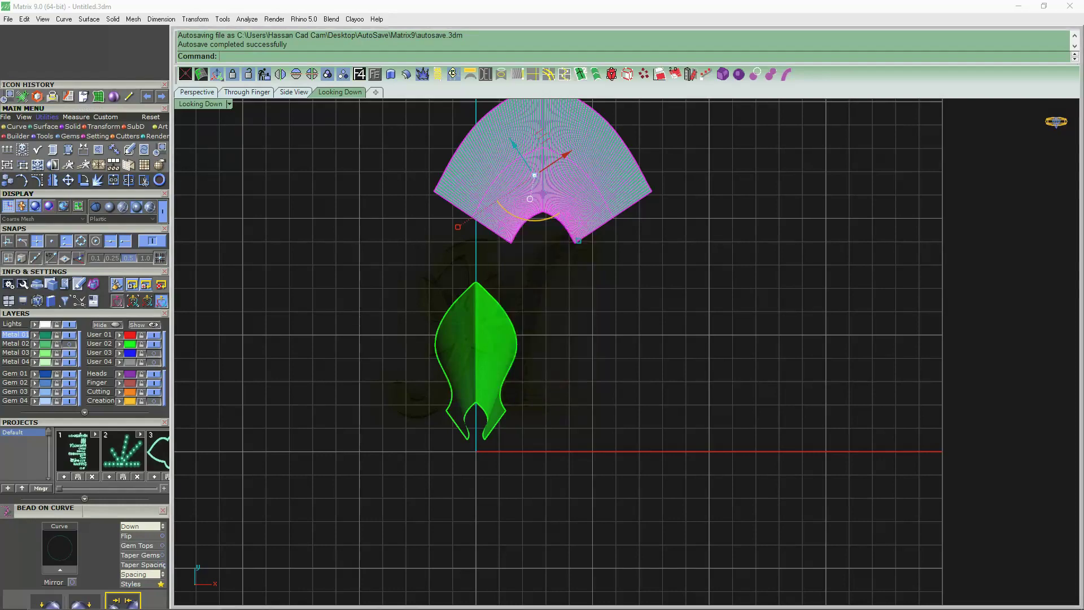
drag(520, 458, 526, 192)
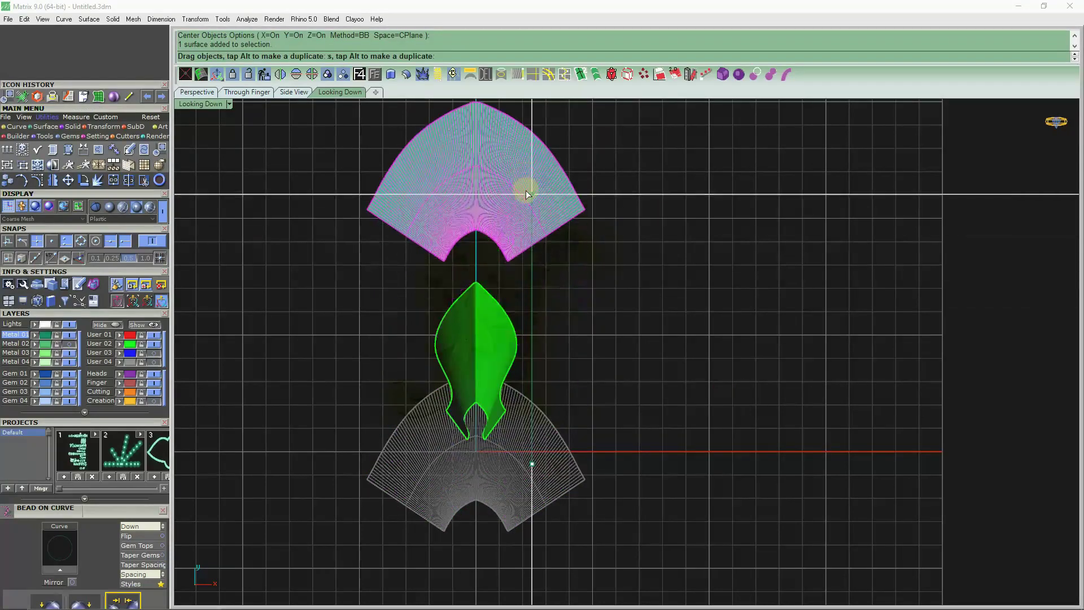
click(671, 274)
scroll(661, 273, down, 2)
right_drag(657, 273, 646, 360)
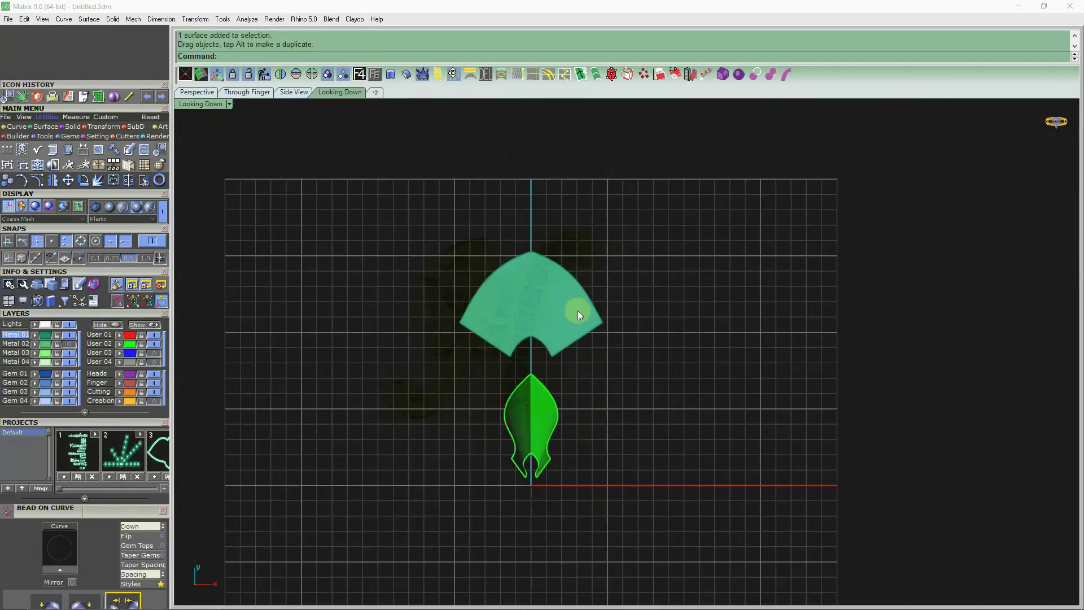
text(Hatch)
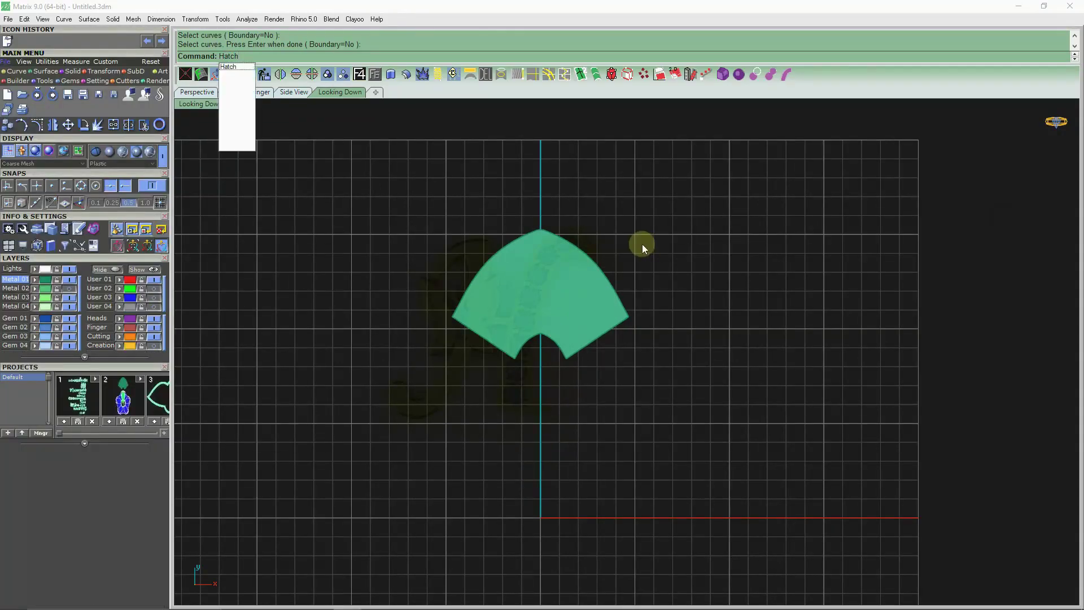
Step: Hatch the fan outline with the Rhombus (band) 10 pattern at scale 0.7
key(Return)
drag(706, 187, 401, 348)
key(Return)
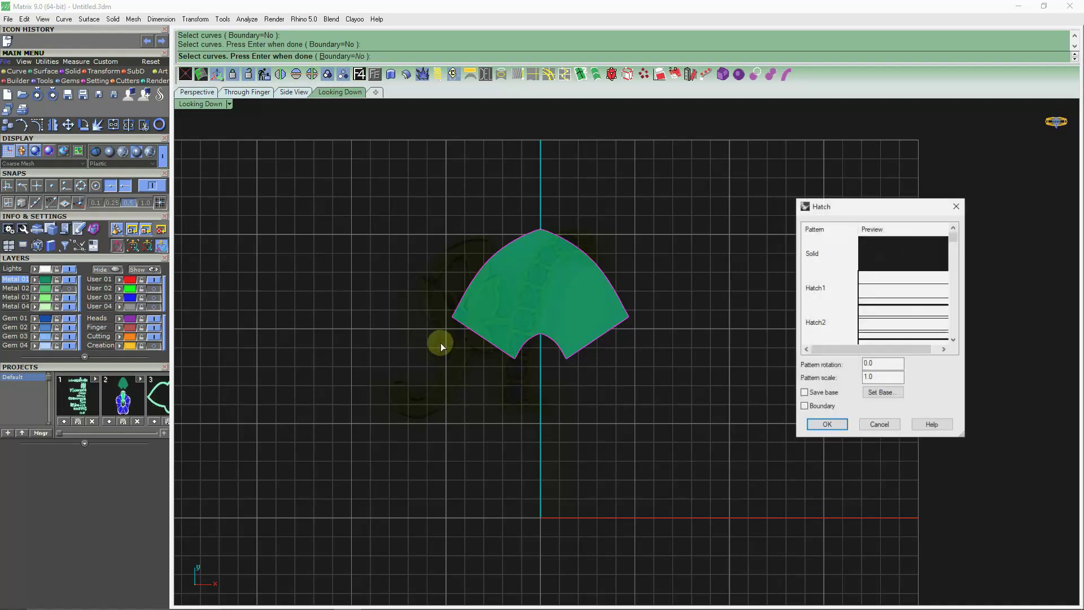
scroll(905, 280, down, 2)
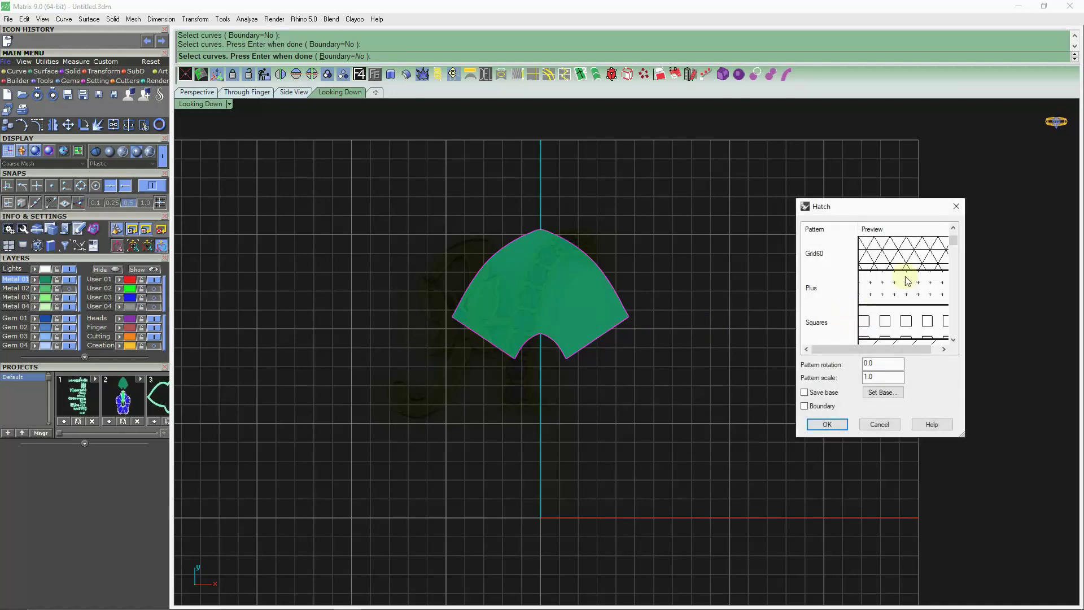
scroll(907, 280, down, 2)
scroll(907, 280, down, 1)
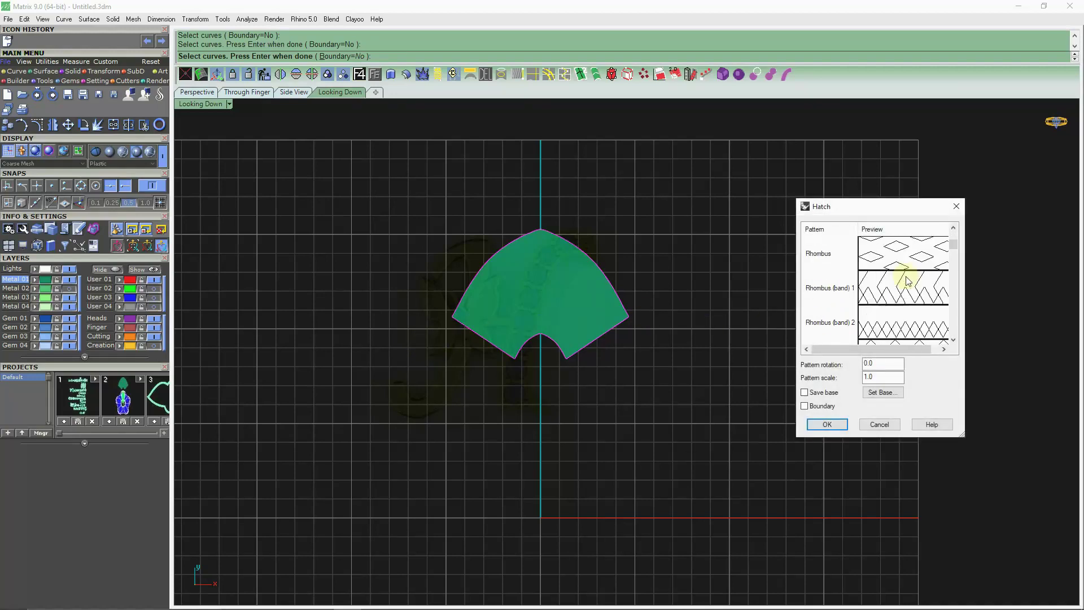
scroll(908, 280, down, 2)
scroll(907, 281, down, 1)
scroll(907, 281, down, 1)
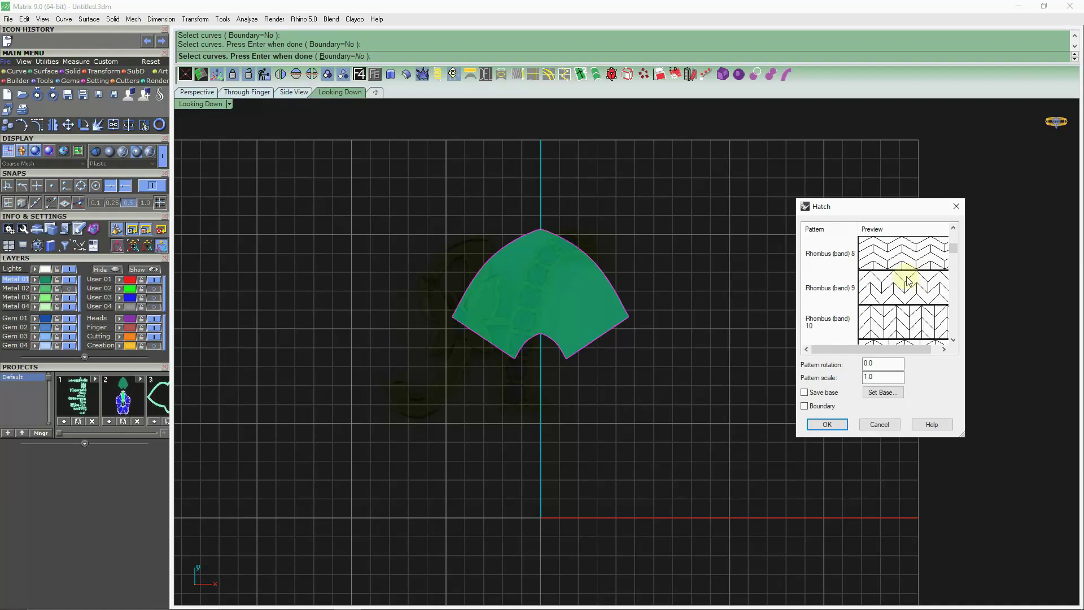
click(909, 326)
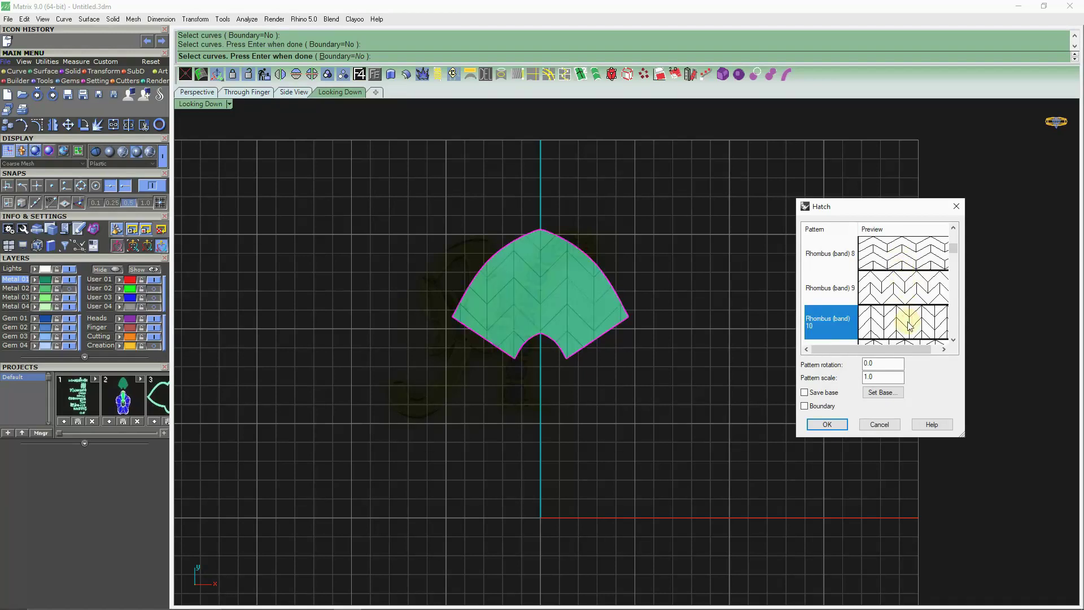
double_click(890, 380)
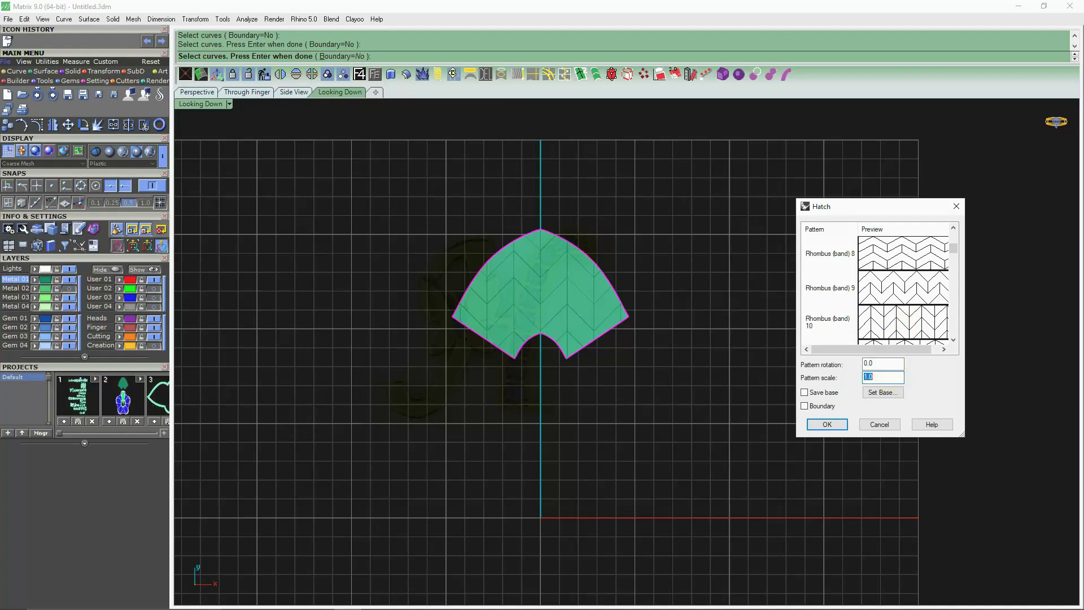
text(.7)
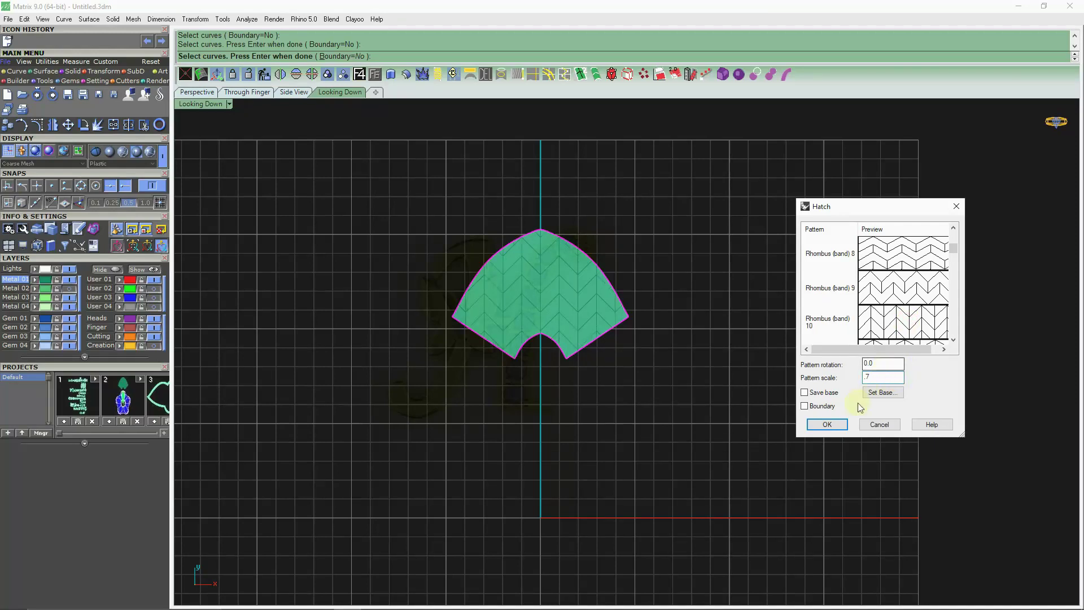
click(827, 424)
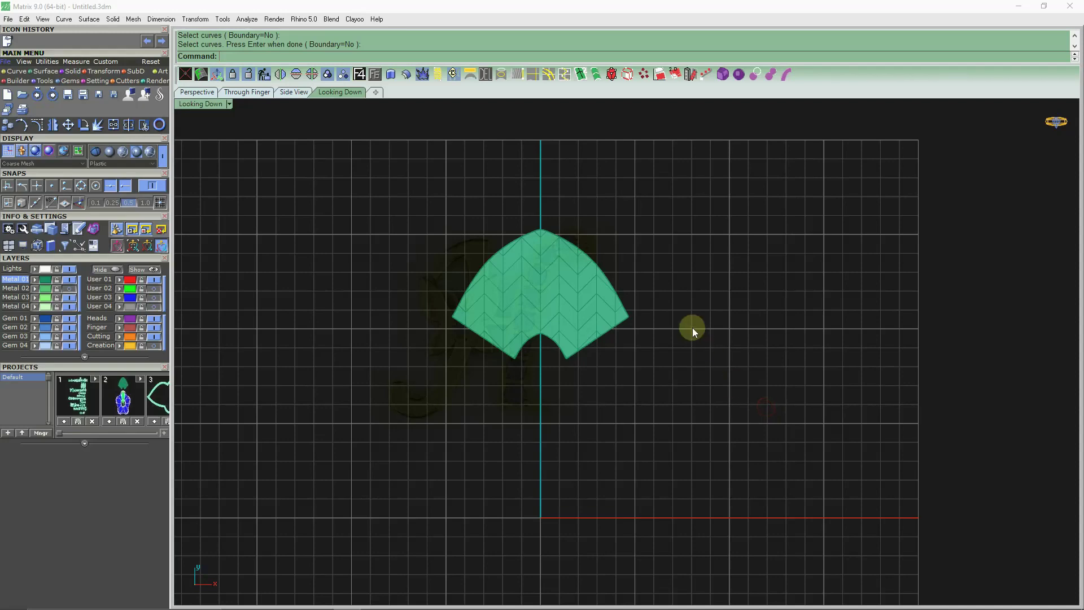
Step: Show User 02, then explode the hatch into 61 curves and group them
scroll(693, 329, down, 3)
click(154, 288)
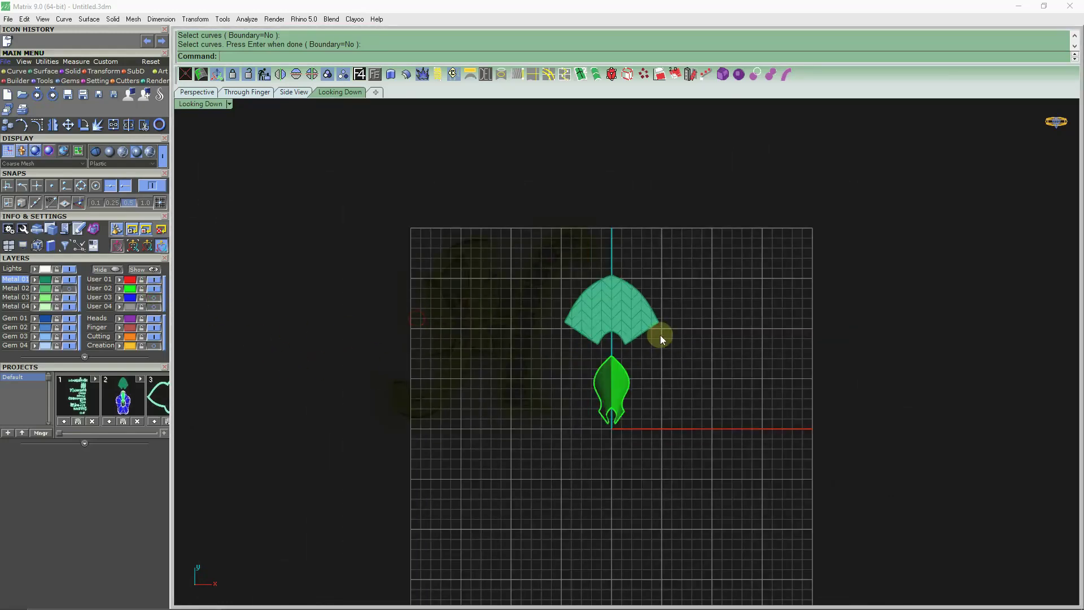
scroll(649, 370, up, 3)
scroll(601, 290, up, 1)
click(602, 290)
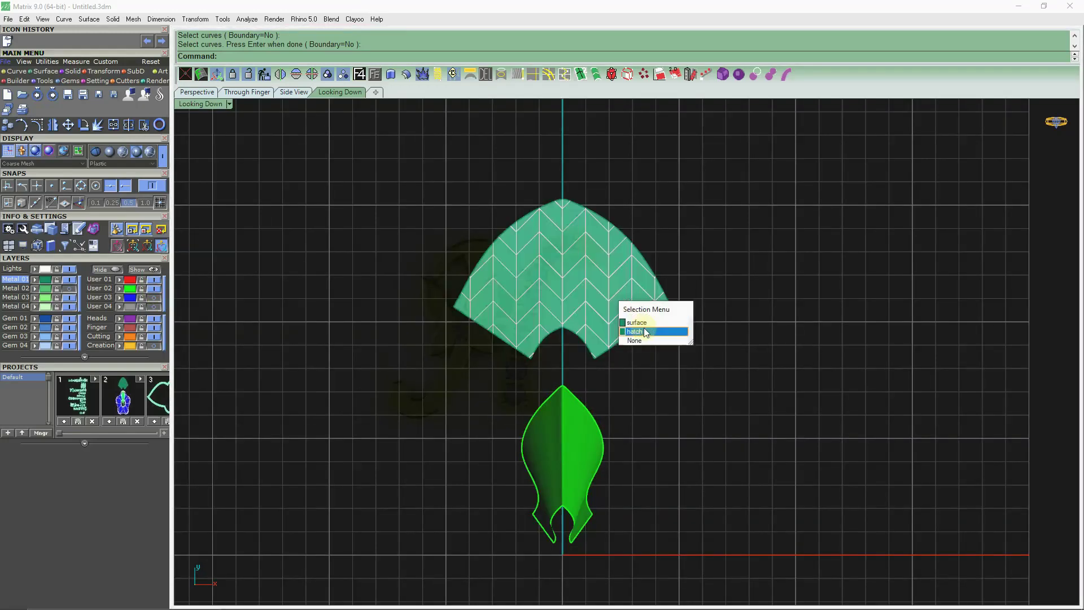
click(664, 330)
click(423, 79)
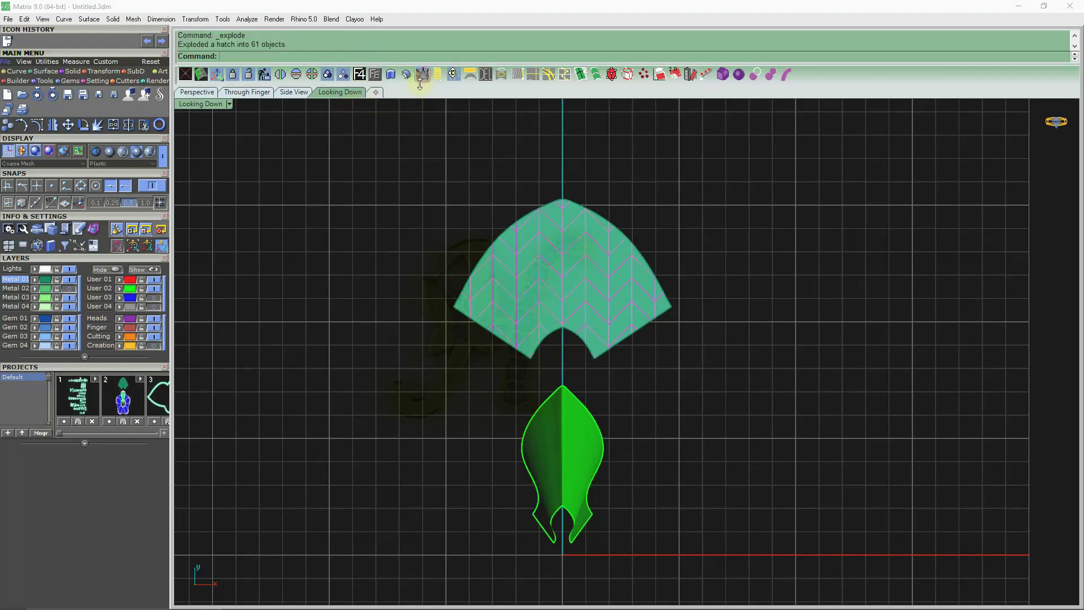
key(ctrl+g)
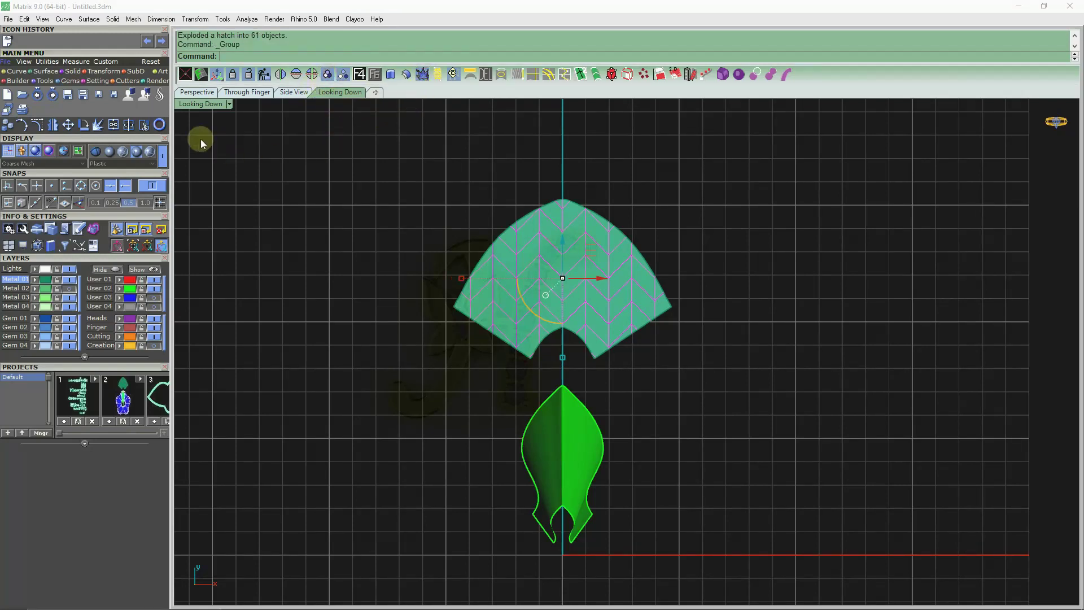
Step: Flow the chevron curves from the fan surface onto the leaf surface
click(73, 71)
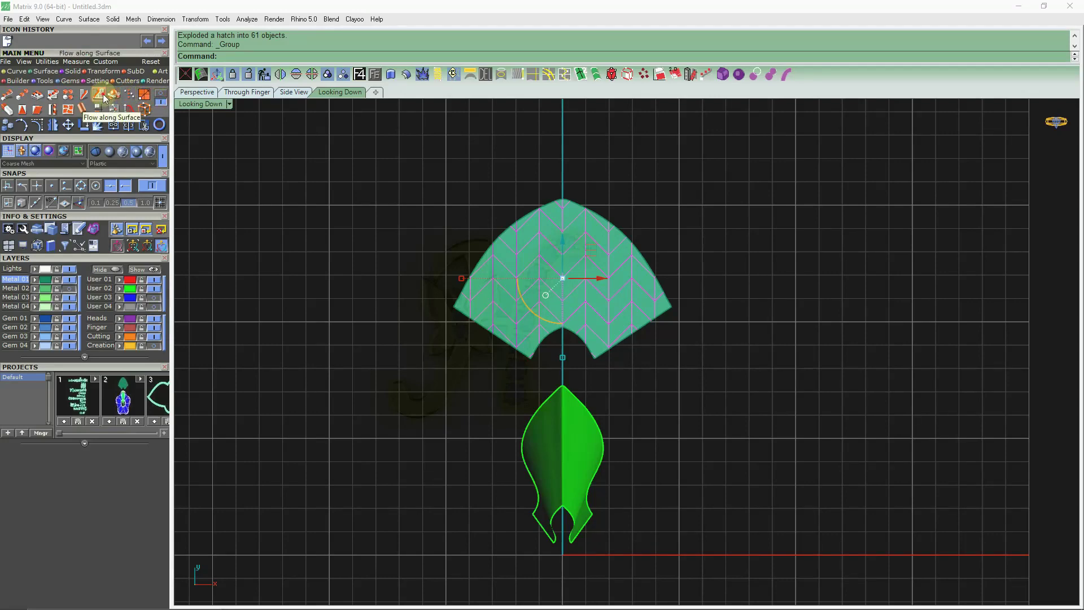
click(105, 99)
click(663, 305)
scroll(586, 518, up, 3)
click(587, 513)
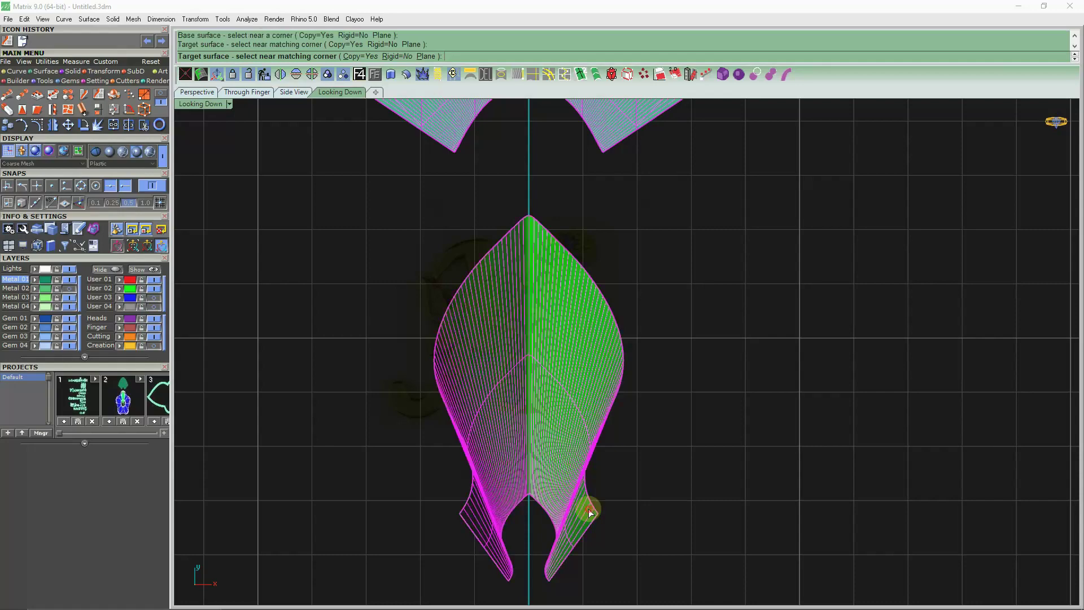
Step: Select only the flowed curves on the leaf and group them
scroll(546, 398, down, 2)
click(641, 389)
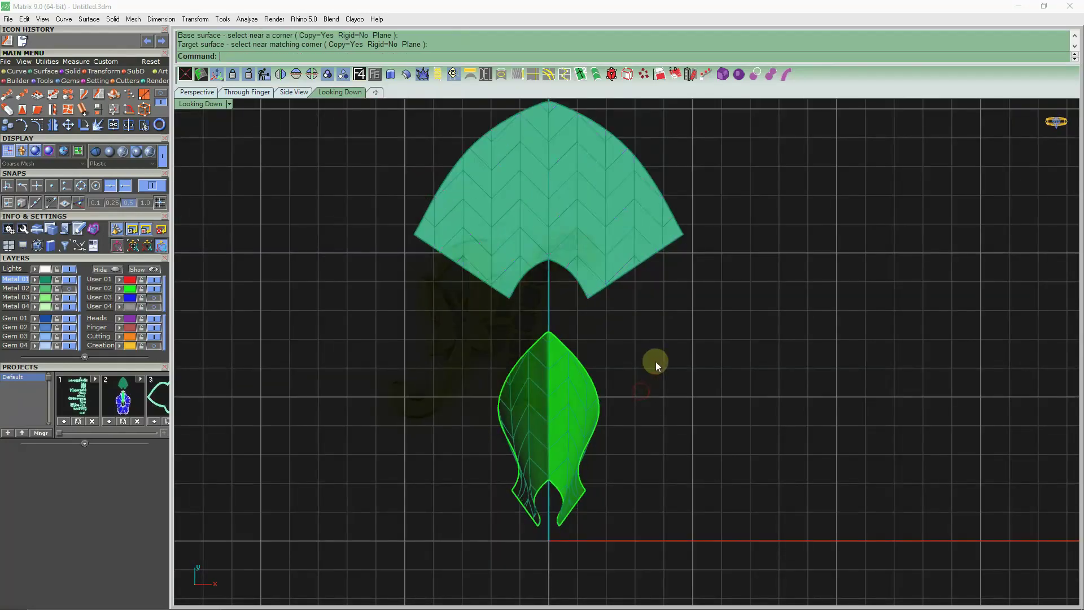
drag(542, 534, 536, 536)
scroll(552, 333, up, 4)
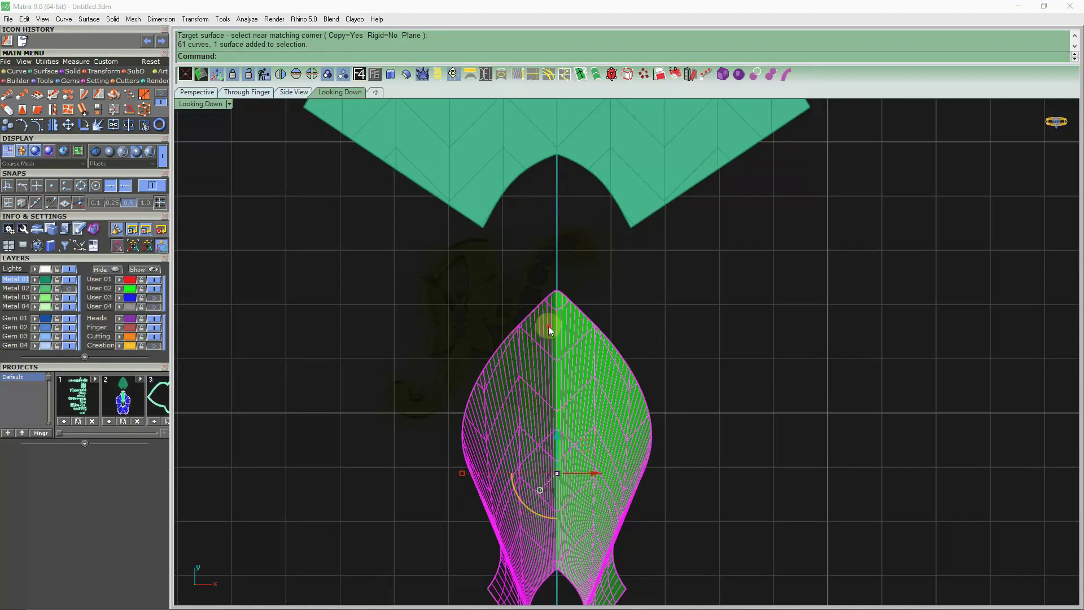
ctrl+click(549, 324)
click(328, 74)
Step: Toggle the Metal 03 and Metal 02 layers off and back to check the pattern
scroll(458, 331, down, 2)
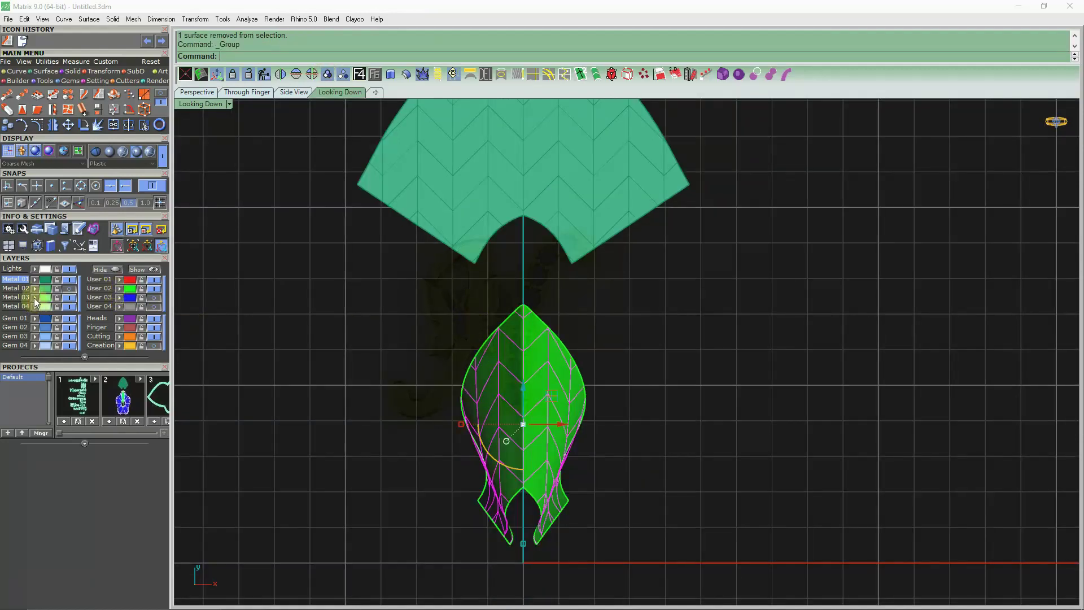
click(69, 297)
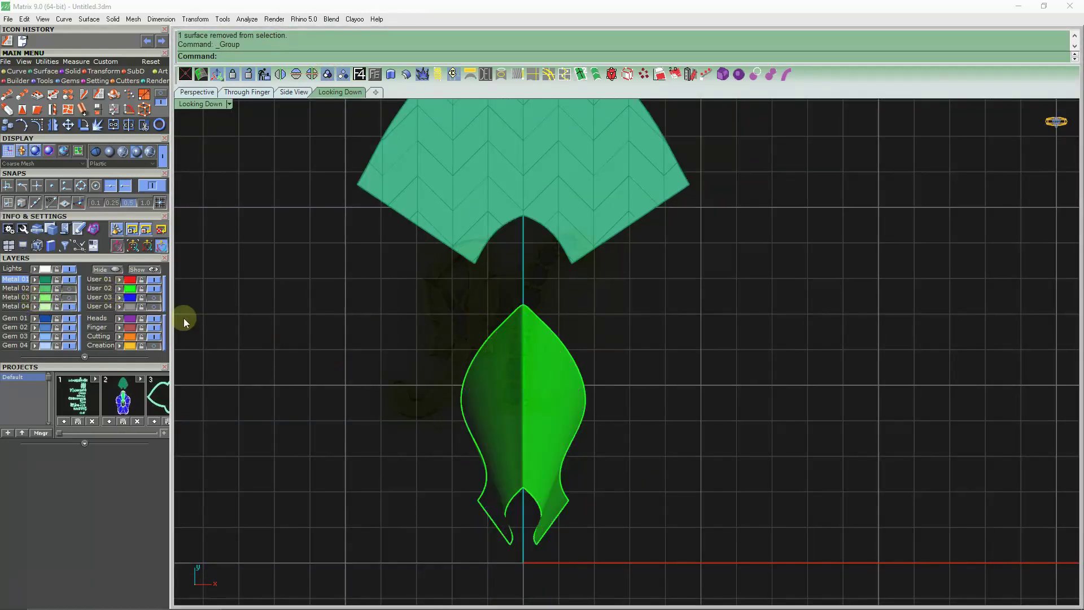
click(69, 288)
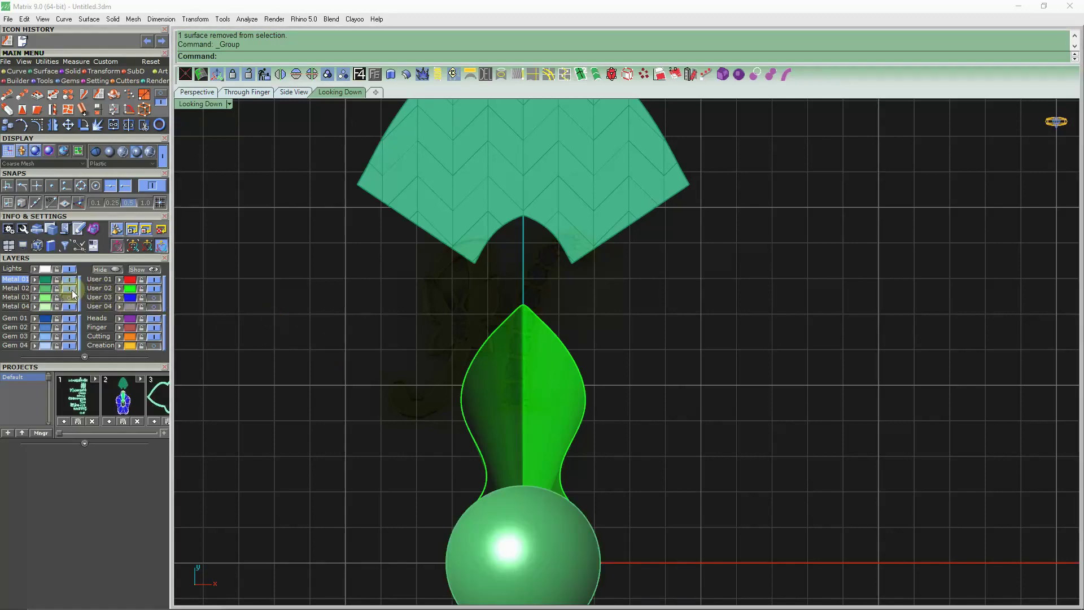
click(69, 288)
click(69, 297)
click(197, 92)
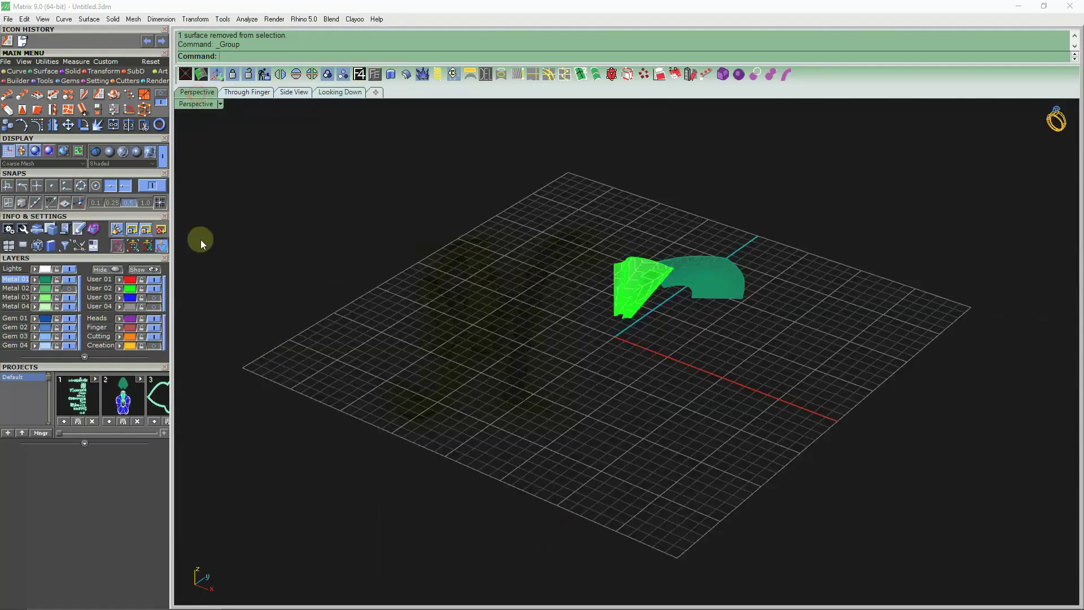
Step: View the chevron-wrapped leaf in Plastic display from a low side angle and select it
mouse_move(609, 278)
right_down()
mouse_move(704, 281)
mouse_move(475, 282)
right_up()
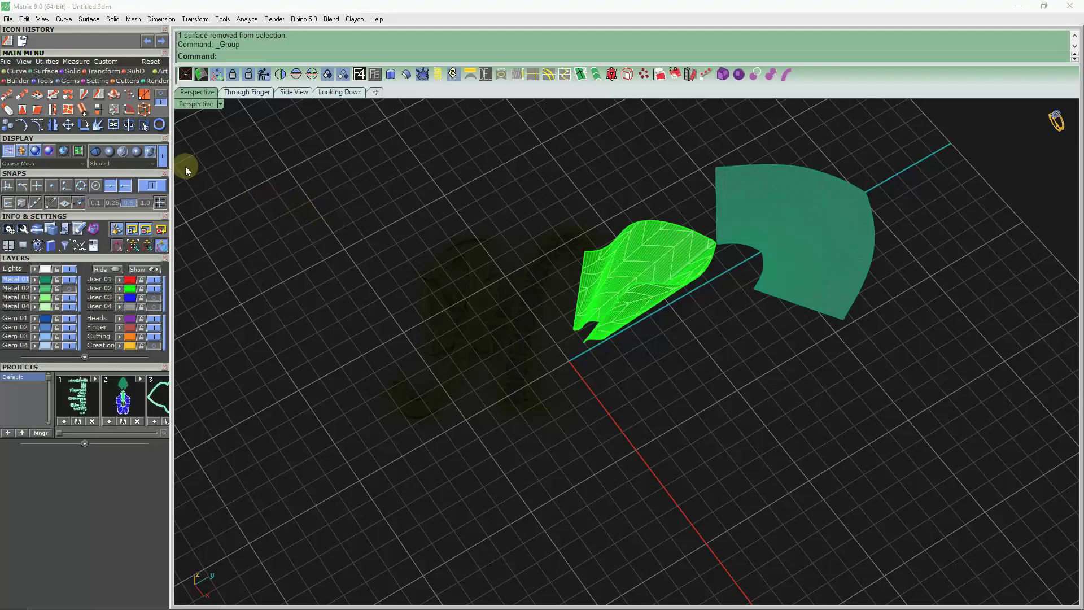
click(137, 151)
mouse_move(755, 283)
right_down()
mouse_move(594, 403)
mouse_move(520, 273)
mouse_move(644, 411)
mouse_move(588, 313)
mouse_move(643, 285)
mouse_move(707, 225)
mouse_move(634, 317)
mouse_move(484, 412)
mouse_move(529, 340)
mouse_move(255, 353)
right_up()
scroll(183, 317, down, 3)
click(512, 379)
right_drag(513, 380, 564, 370)
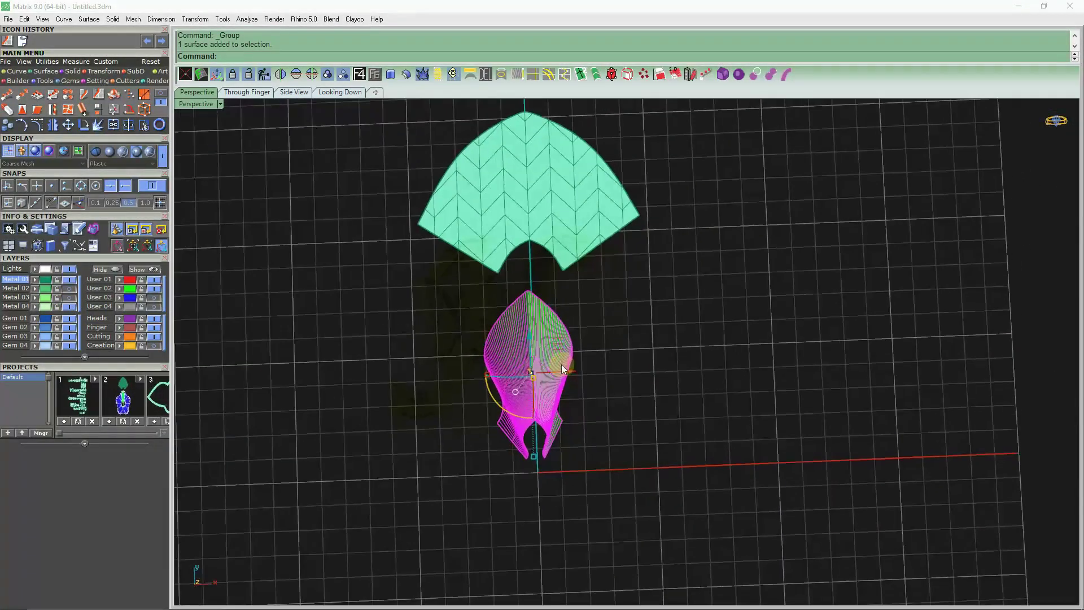
Step: Start Create UV Curves on the leaf surface
click(17, 71)
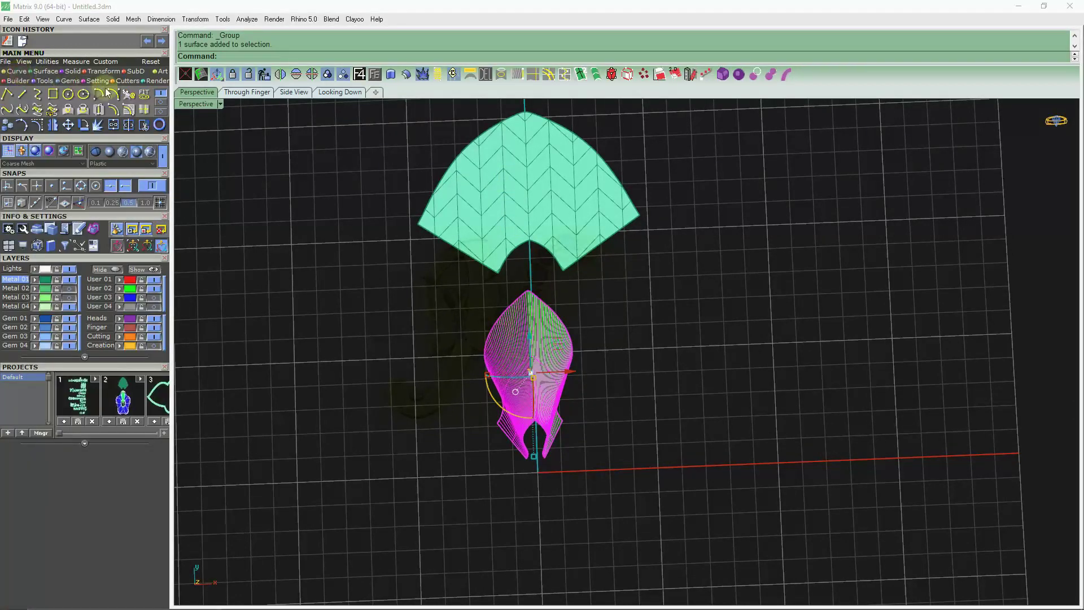
click(162, 103)
click(52, 93)
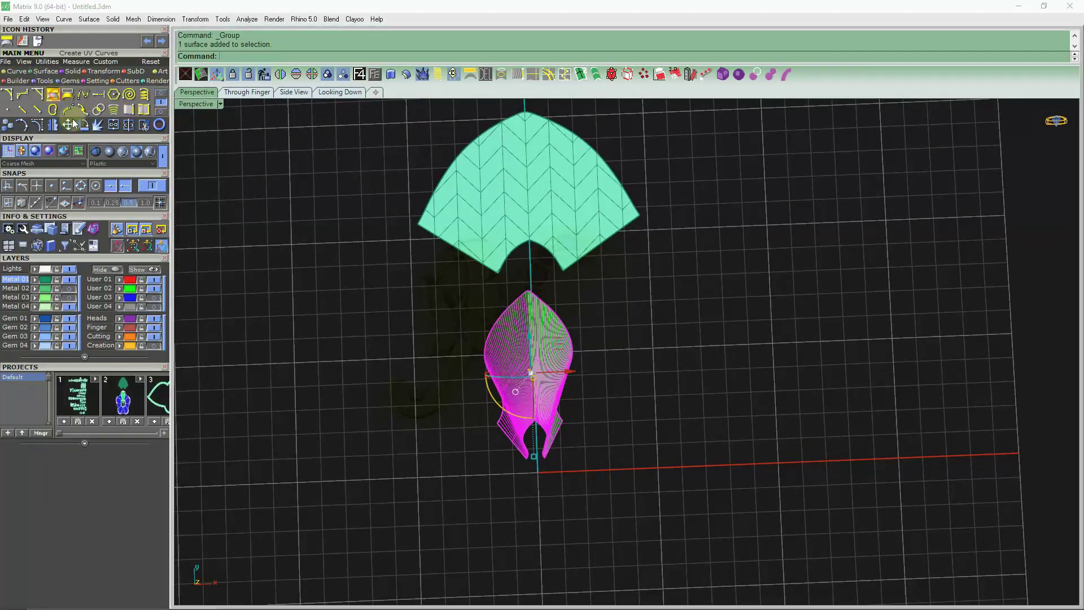
Step: Create the flat UV outline, rotate it horizontal and centre it on the origin
right_click(344, 235)
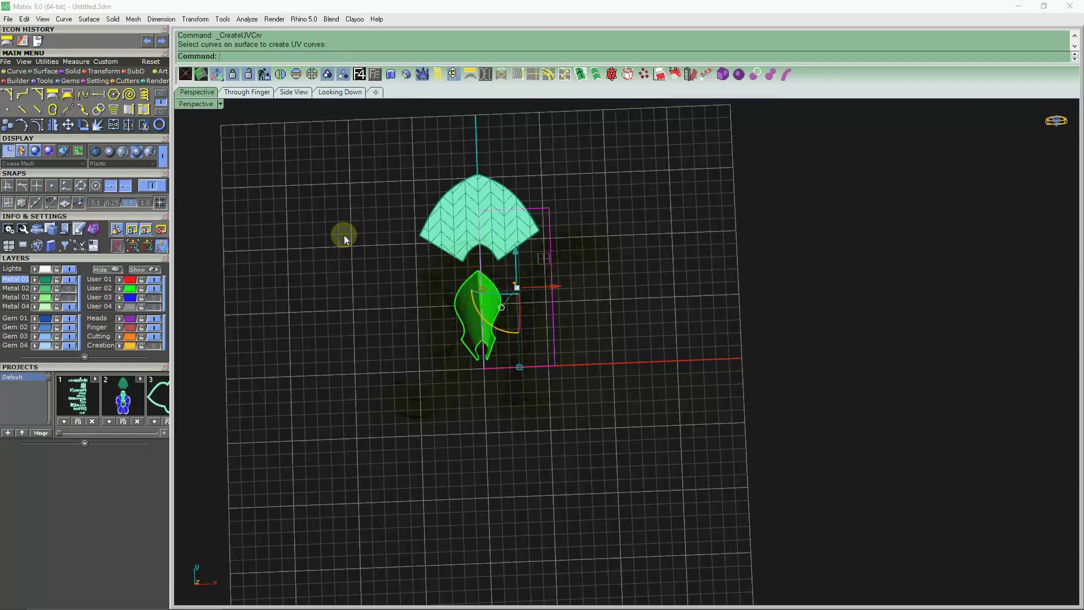
drag(555, 284, 683, 286)
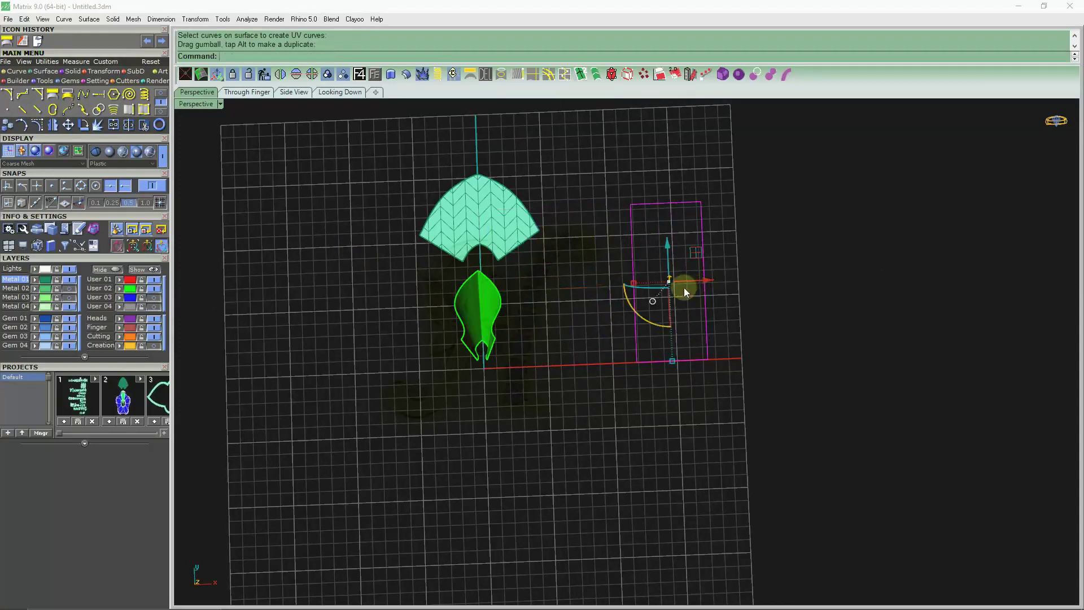
drag(658, 323, 736, 310)
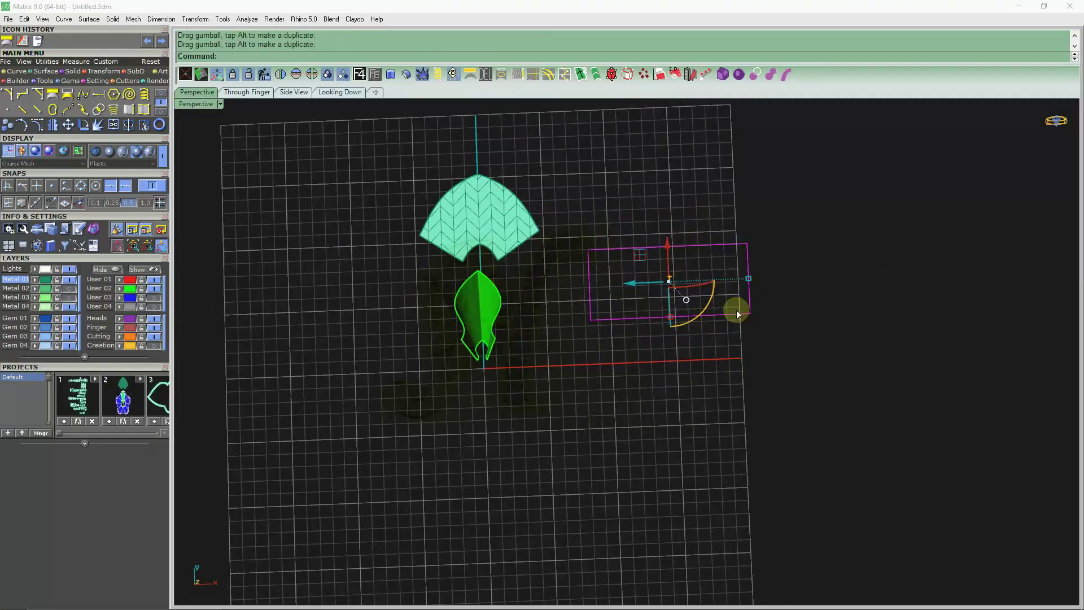
key(Return)
drag(483, 338, 490, 395)
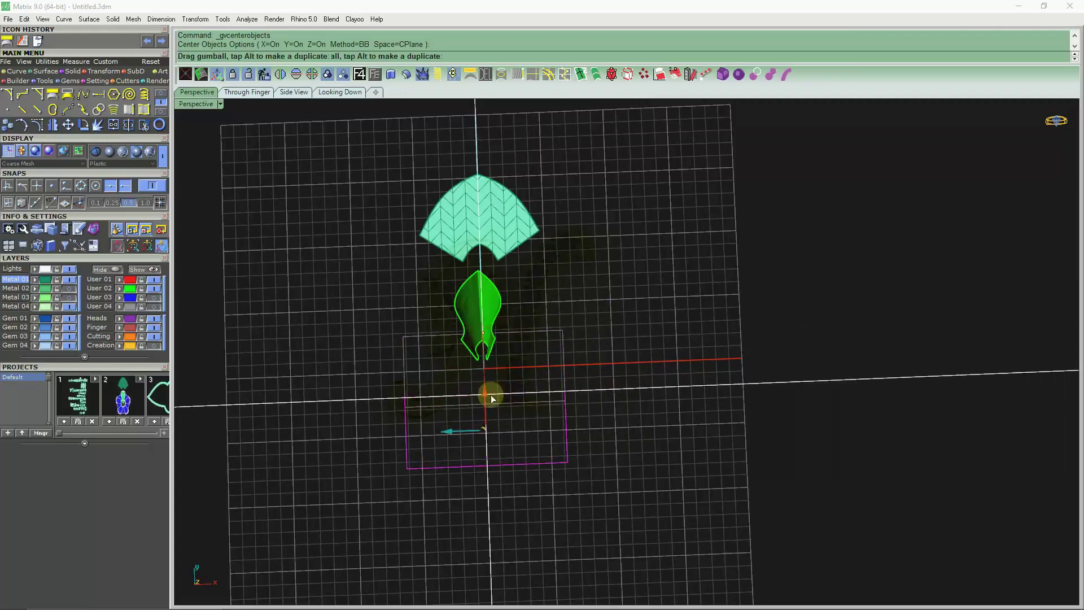
click(608, 293)
Step: Move the UV outline up above the fan surface and select the rectangle
scroll(591, 348, down, 3)
scroll(584, 358, down, 2)
scroll(534, 374, up, 2)
scroll(538, 363, up, 3)
scroll(638, 306, down, 4)
scroll(572, 344, up, 1)
click(571, 344)
scroll(572, 344, down, 2)
scroll(551, 333, up, 1)
drag(553, 333, 558, 134)
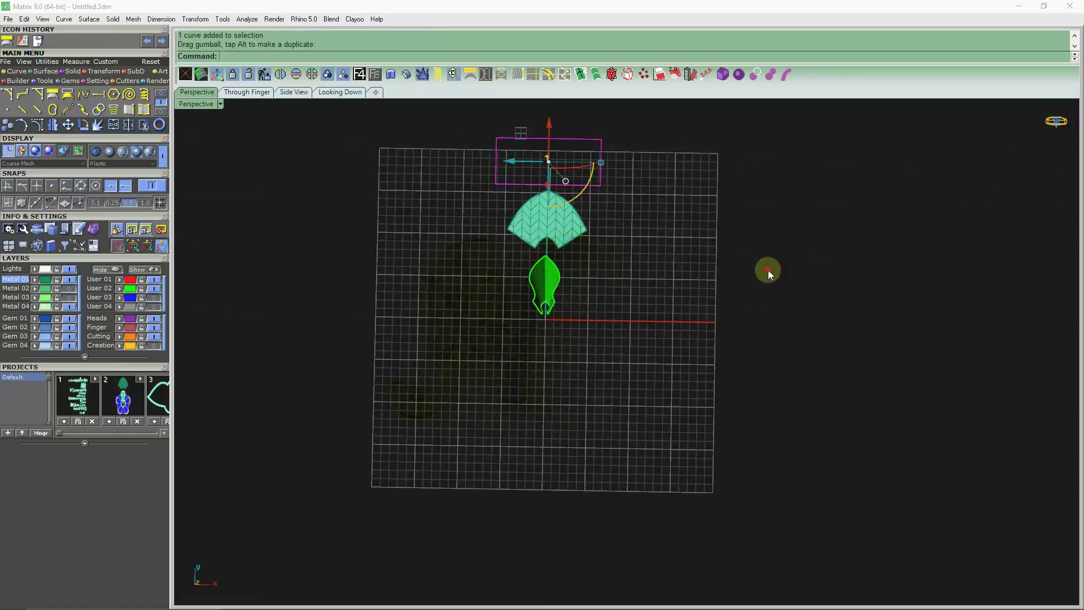
click(764, 268)
scroll(640, 230, down, 2)
scroll(610, 249, up, 3)
scroll(612, 258, up, 2)
scroll(613, 258, up, 1)
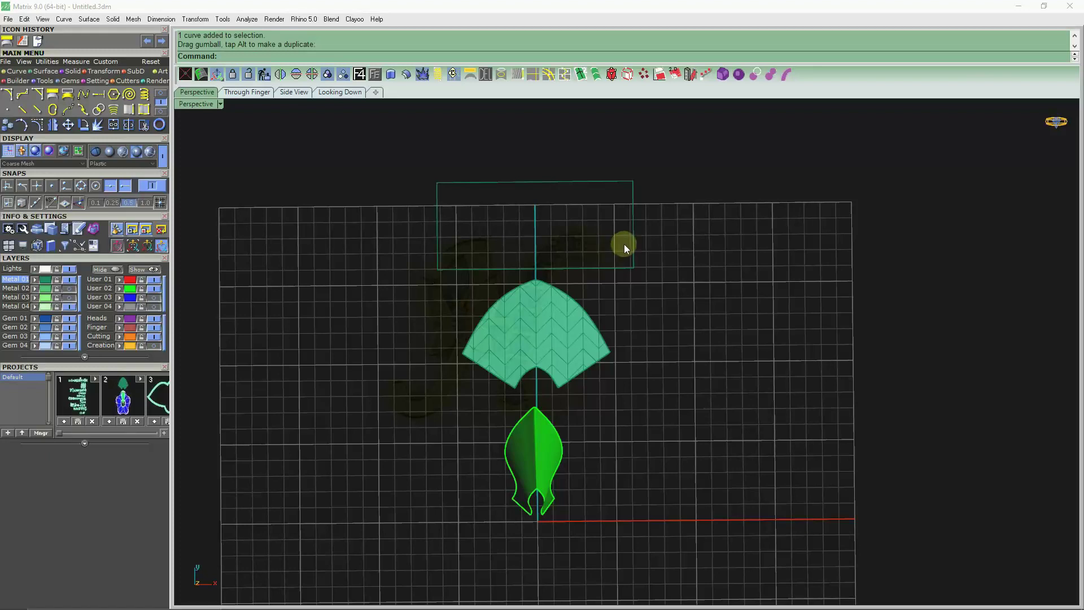
click(633, 249)
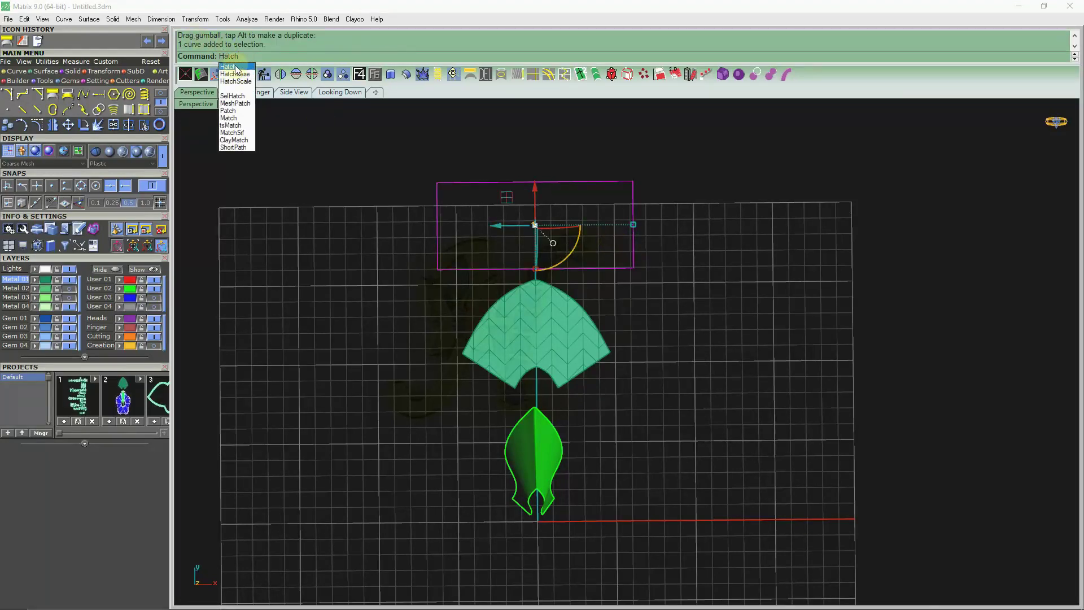
Step: Fill the UV rectangle with the chevron hatch, then explode it into 97 grouped curves
click(236, 70)
key(Return)
click(640, 184)
drag(611, 203, 611, 205)
click(474, 199)
click(437, 74)
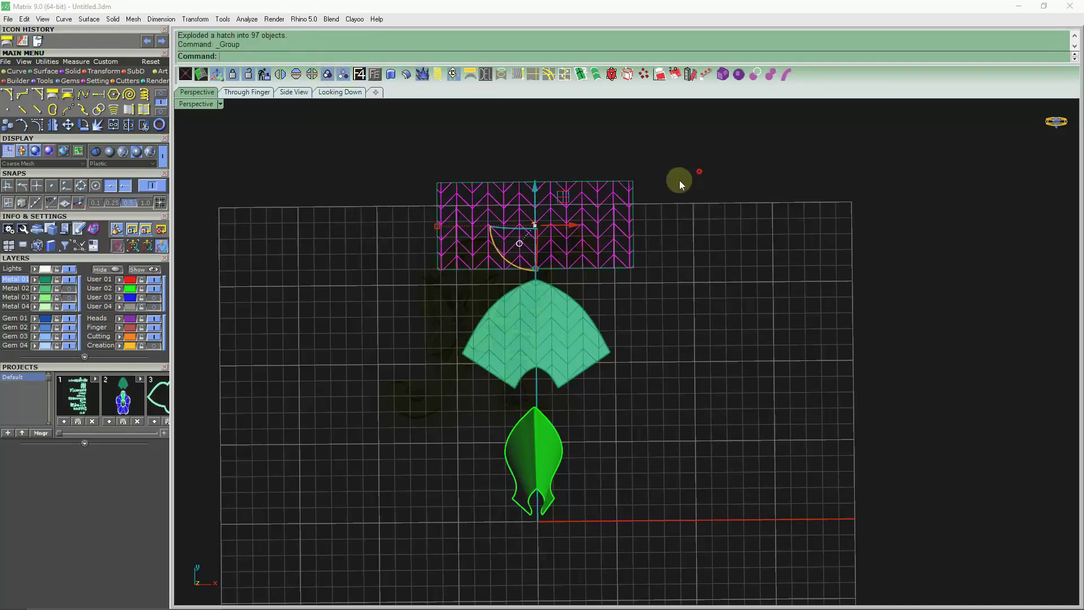
Step: Try applying the curves onto the leaf, undo it, and rotate the chevron curves 90°
click(67, 96)
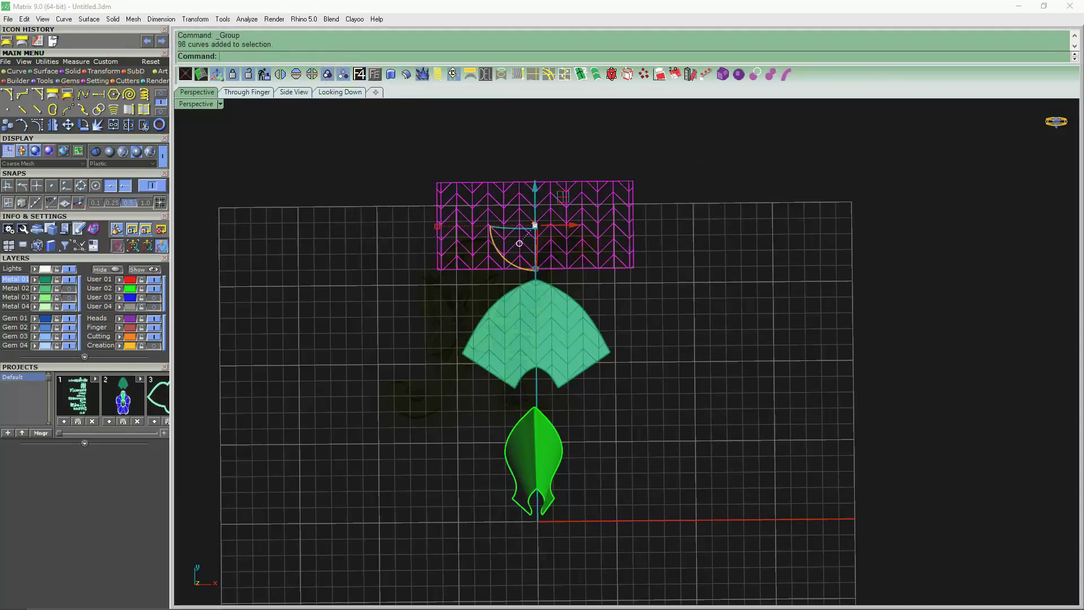
scroll(539, 445, up, 3)
click(540, 446)
mouse_move(602, 448)
right_down()
mouse_move(608, 513)
mouse_move(574, 446)
mouse_move(642, 466)
mouse_move(772, 433)
mouse_move(734, 446)
mouse_move(714, 375)
mouse_move(622, 249)
right_up()
key(ctrl+z)
mouse_move(569, 265)
mouse_down()
mouse_move(747, 206)
mouse_move(732, 229)
mouse_up()
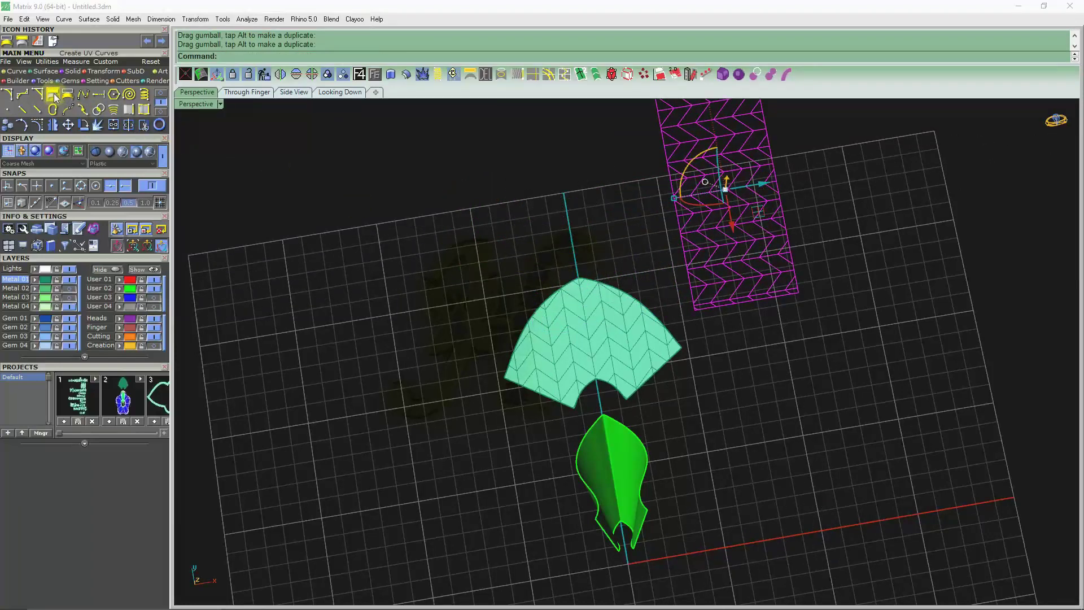
Step: Apply the planar chevron curves onto the surface and orbit to inspect the result
key(Return)
scroll(634, 520, up, 3)
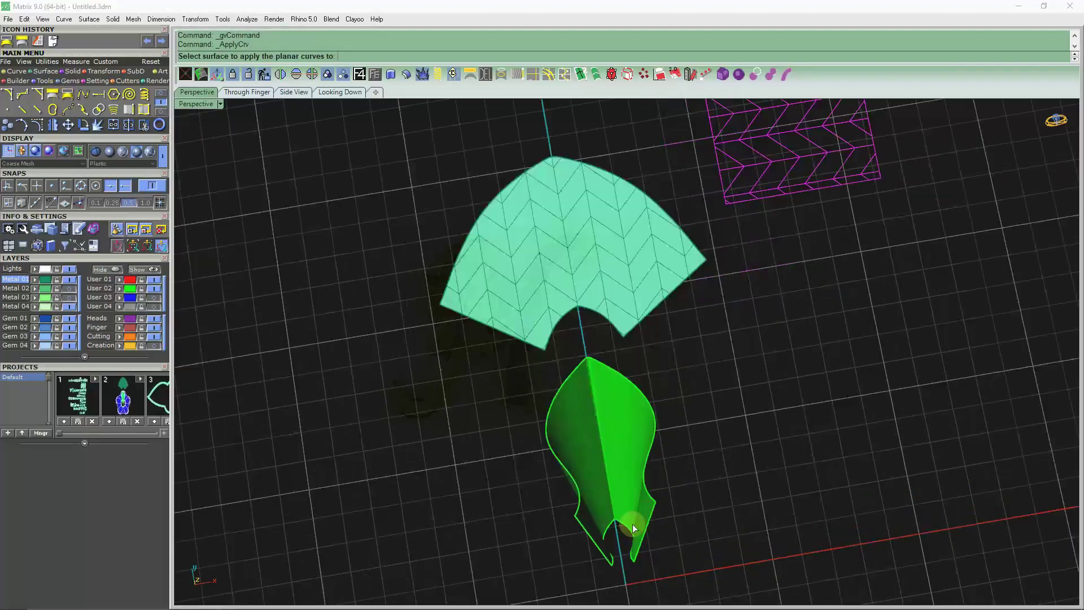
scroll(648, 509, up, 3)
mouse_move(785, 508)
right_down()
mouse_move(692, 452)
mouse_move(621, 377)
mouse_move(554, 350)
mouse_move(547, 316)
right_up()
mouse_move(431, 317)
shift+right_down()
mouse_move(478, 356)
mouse_move(484, 387)
mouse_move(552, 307)
mouse_move(184, 271)
shift+right_up()
Step: Delete the wrapped outline curve and group the wrapped chevron curves
click(149, 288)
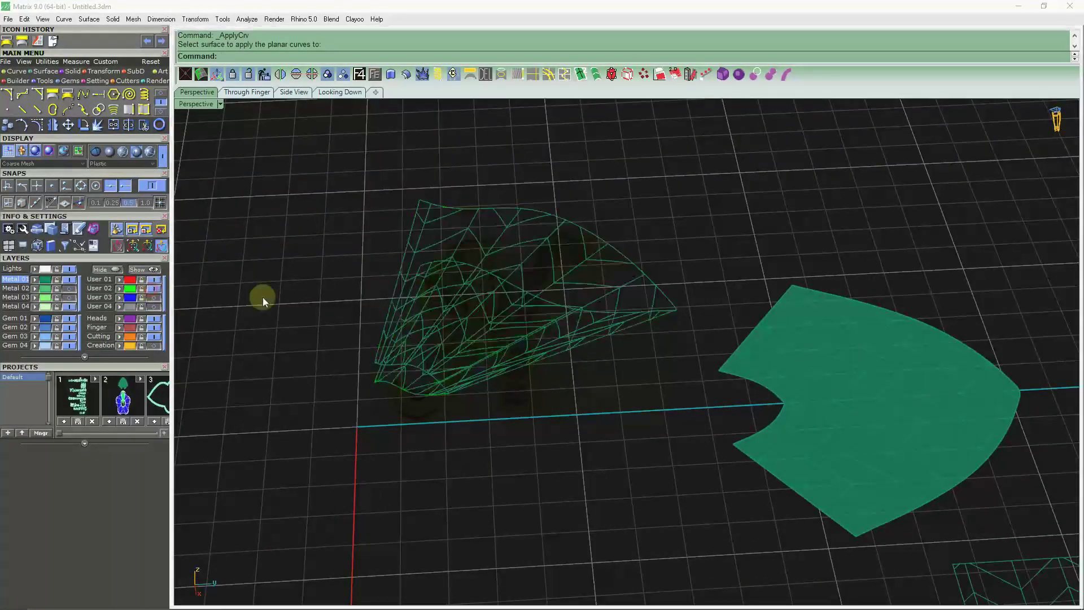
click(625, 257)
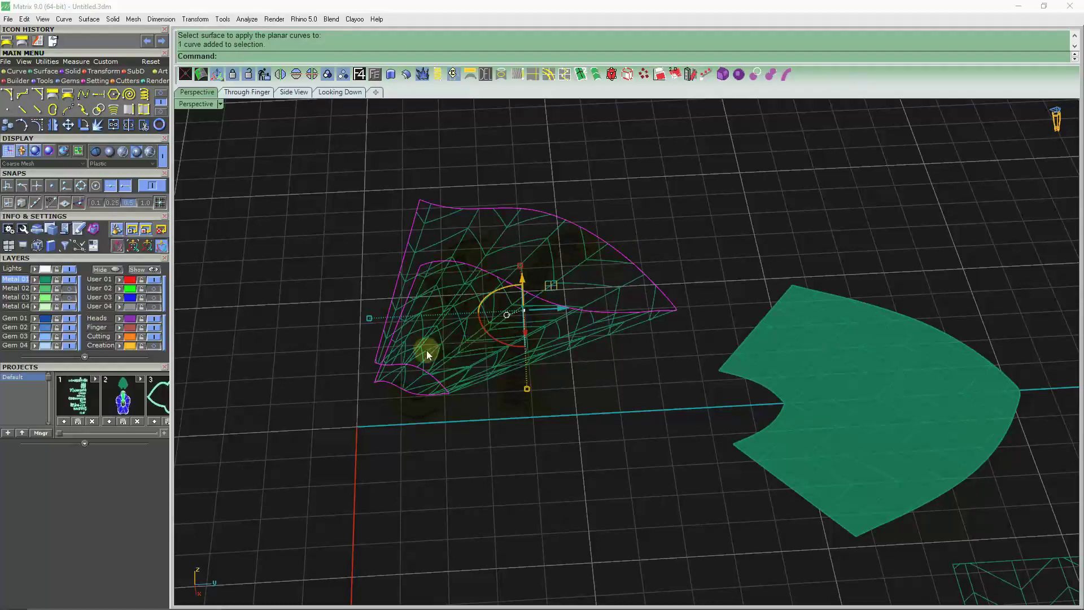
key(Delete)
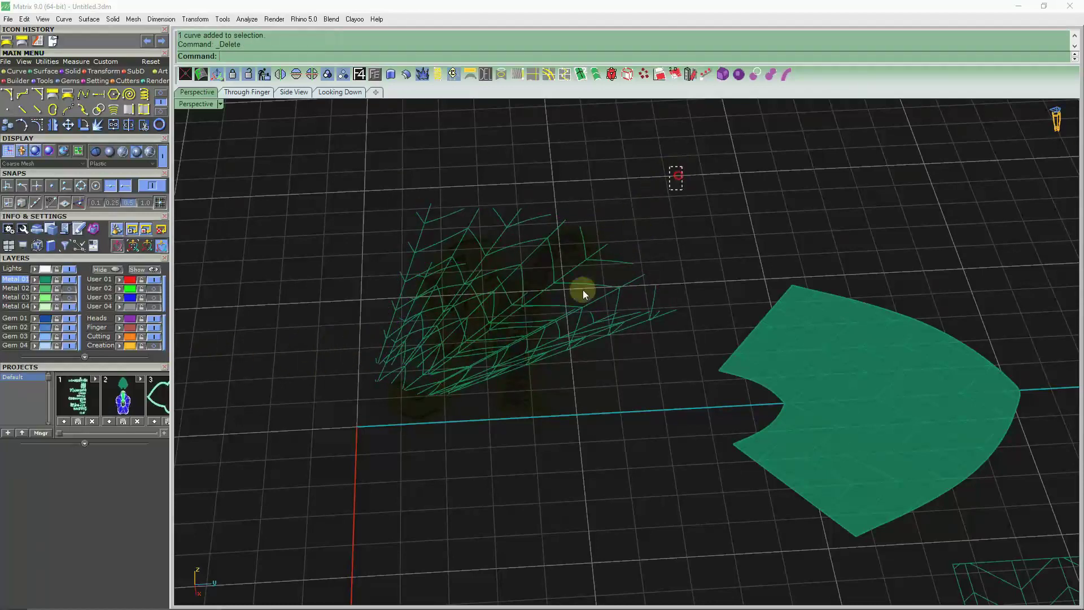
drag(313, 425, 313, 426)
click(327, 74)
Step: Show the User 02 leaf surface and the curved petal surface layer again
click(308, 188)
right_drag(491, 322, 508, 322)
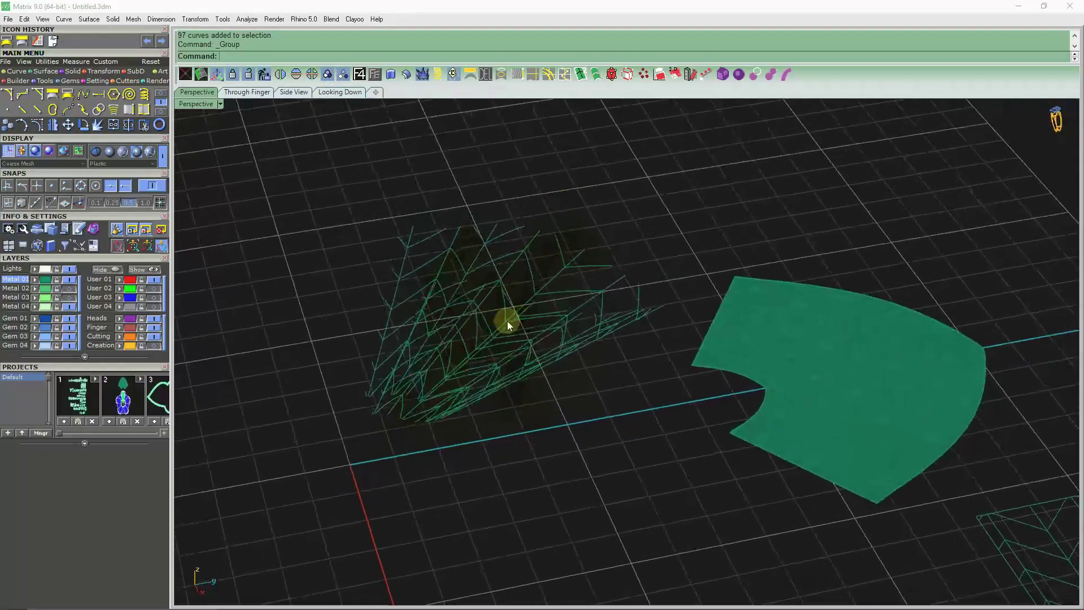
click(156, 289)
scroll(446, 279, down, 2)
Step: Check the grouped petal curves and flat hatch pattern, then hide the red User 01 curves
click(458, 293)
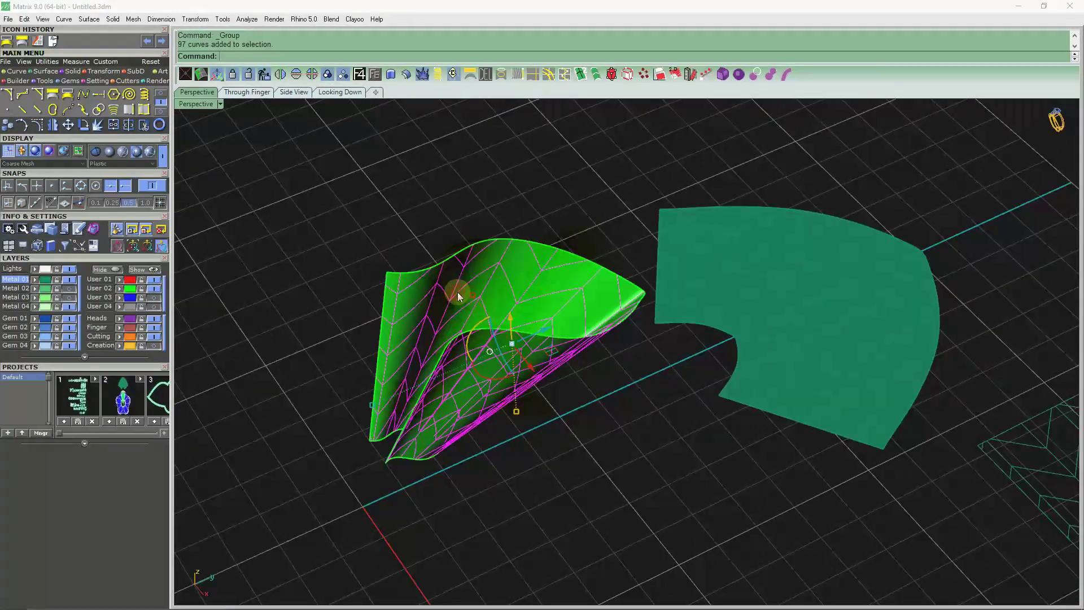
scroll(459, 294, down, 3)
click(914, 389)
right_drag(779, 415, 697, 439)
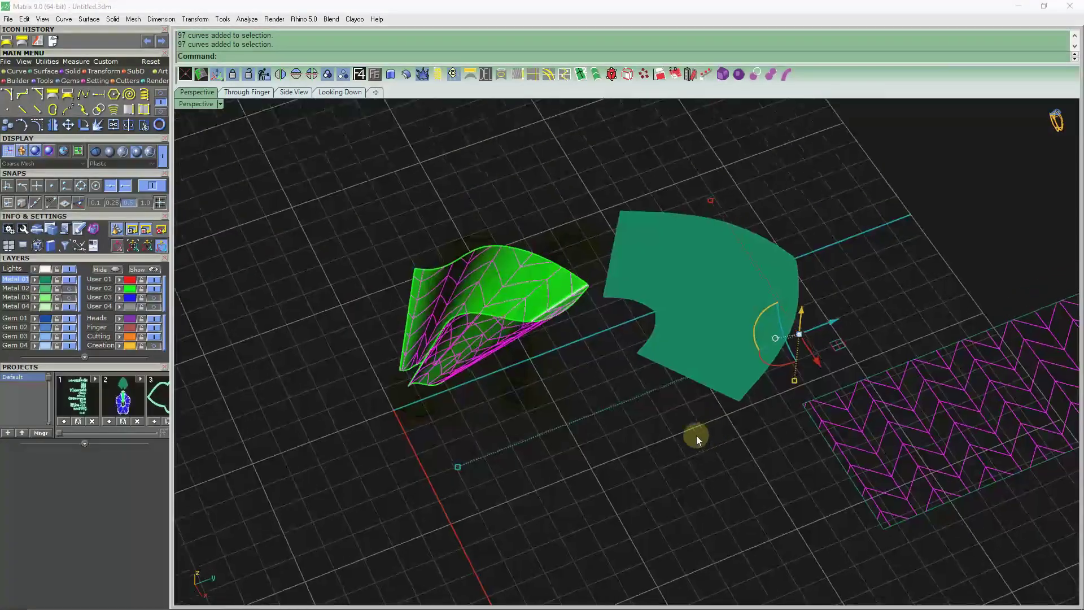
click(245, 293)
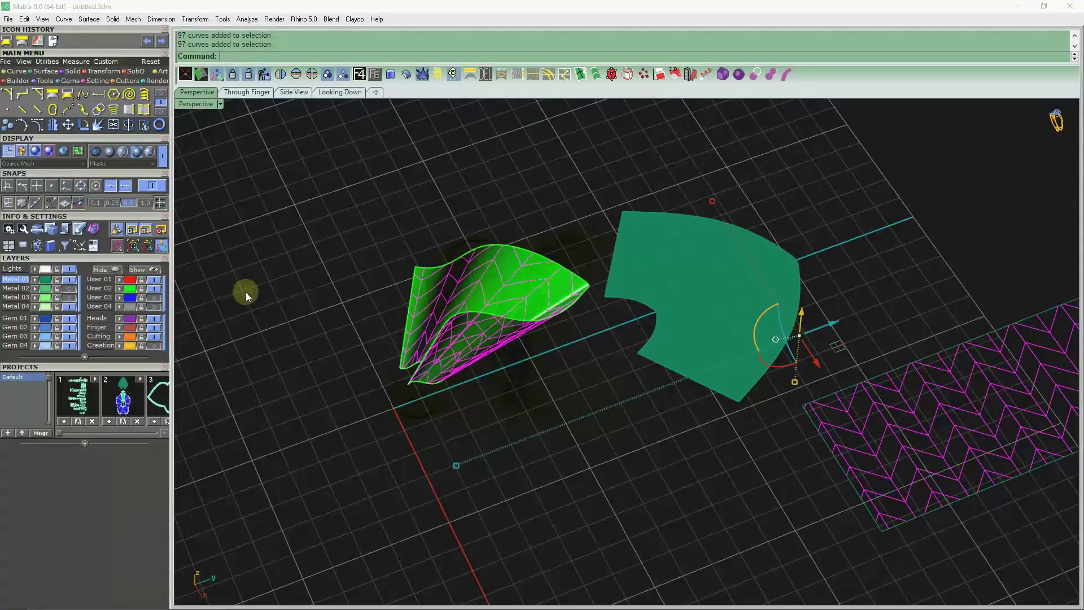
click(155, 280)
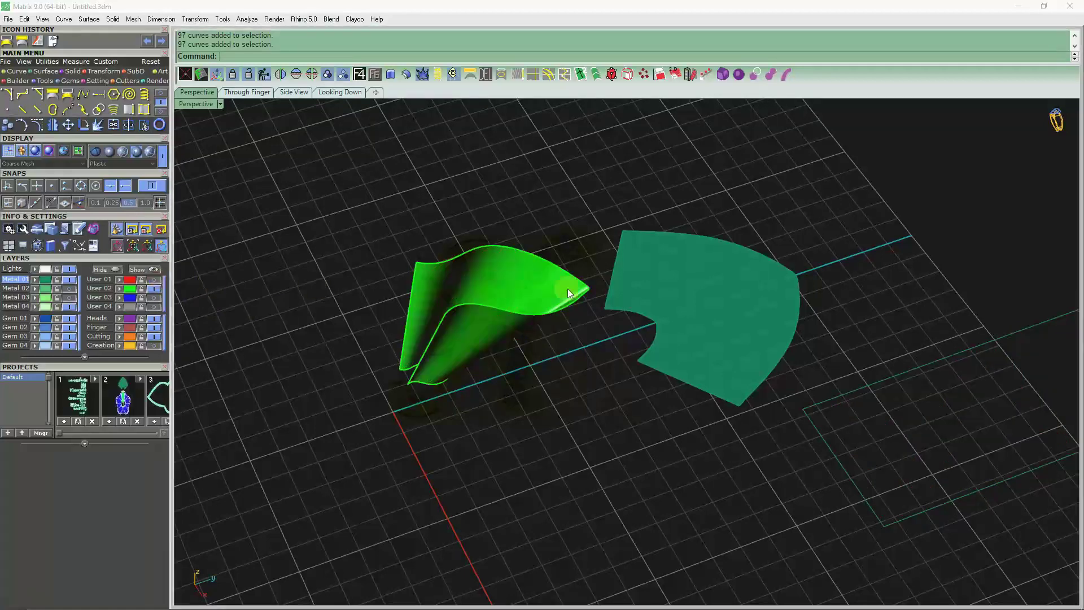
Step: Check the 61 pattern curves and show the light-green pattern on the surface
click(631, 288)
click(34, 297)
click(69, 297)
click(279, 324)
mouse_move(535, 285)
right_down()
mouse_move(497, 303)
mouse_move(480, 299)
right_up()
Step: Toggle the red User 01 curves while orbiting, and hide the white User 04 curves
click(155, 280)
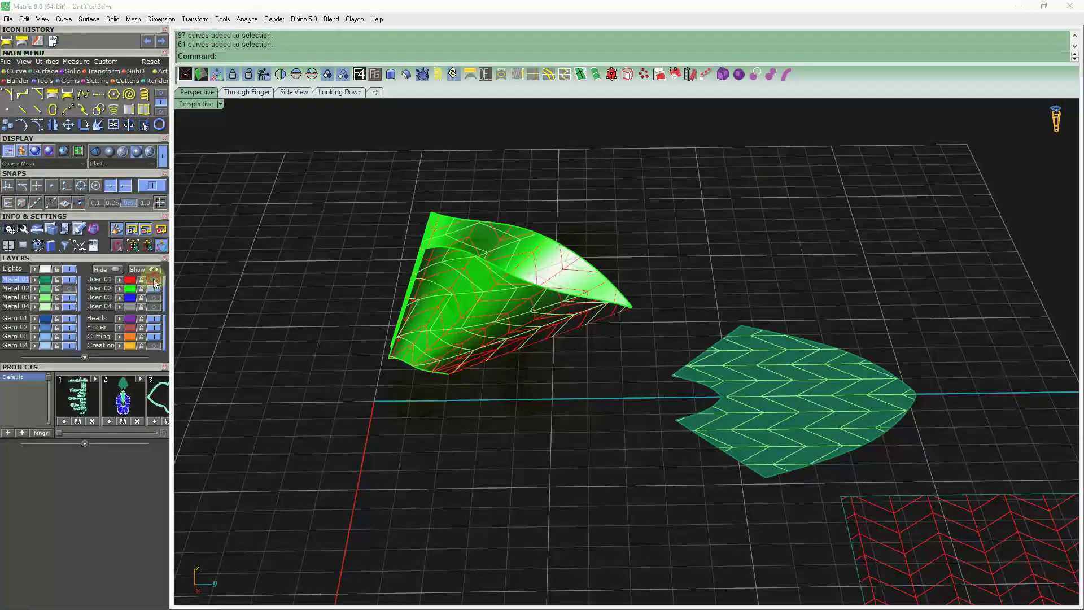
mouse_move(483, 373)
right_down()
mouse_move(480, 327)
mouse_move(417, 344)
mouse_move(348, 331)
right_up()
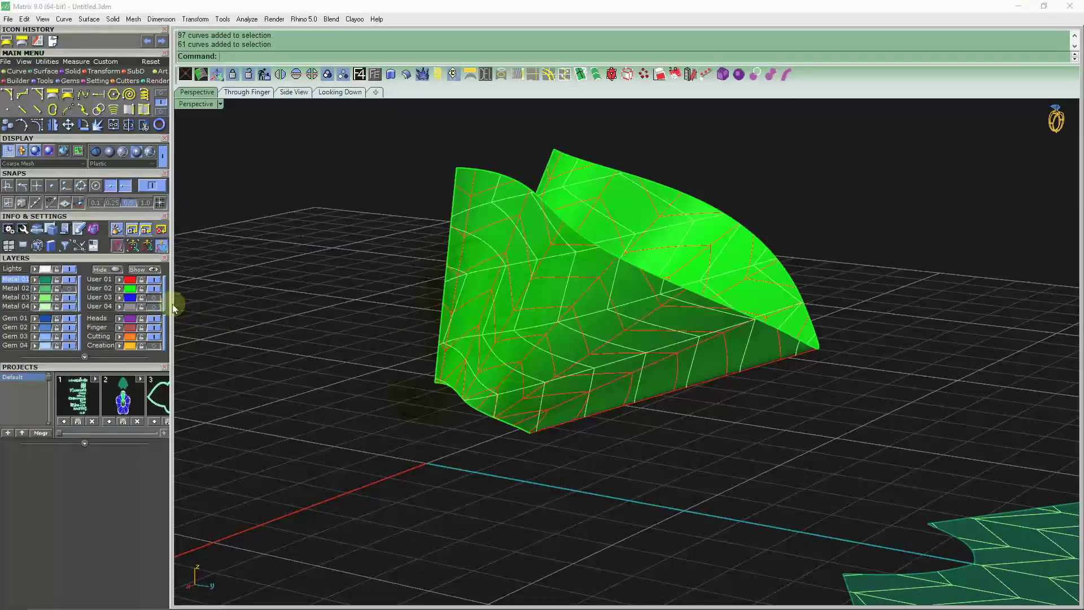
click(151, 284)
mouse_move(382, 339)
right_down()
mouse_move(387, 324)
mouse_move(220, 305)
right_up()
right_click(284, 292)
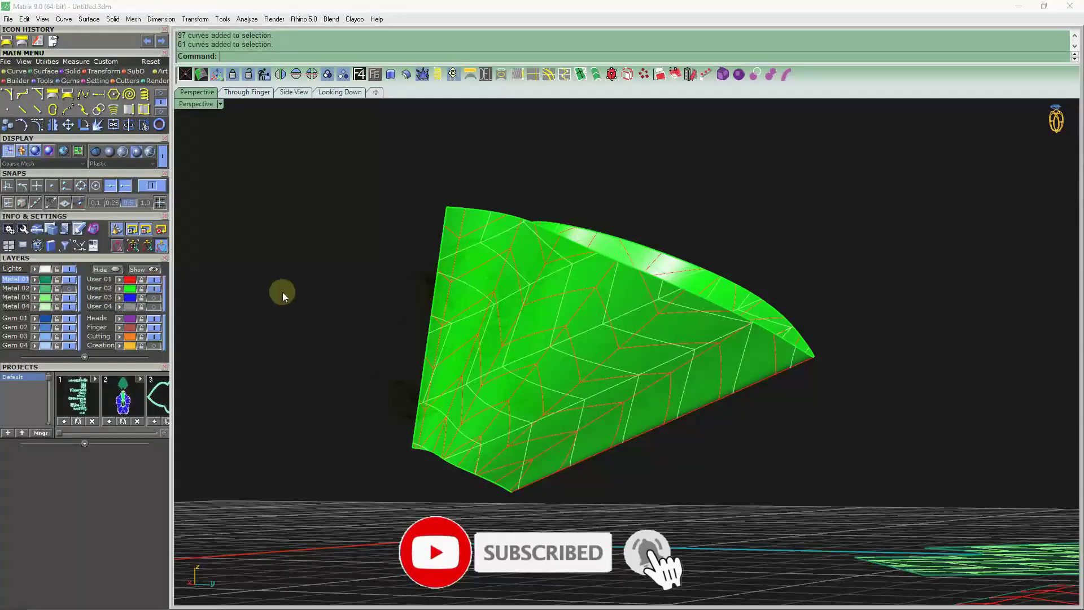
click(153, 307)
Step: Pick the petal's grouped chevron curves from the Selection Menu for piping
right_drag(315, 320, 327, 356)
click(441, 315)
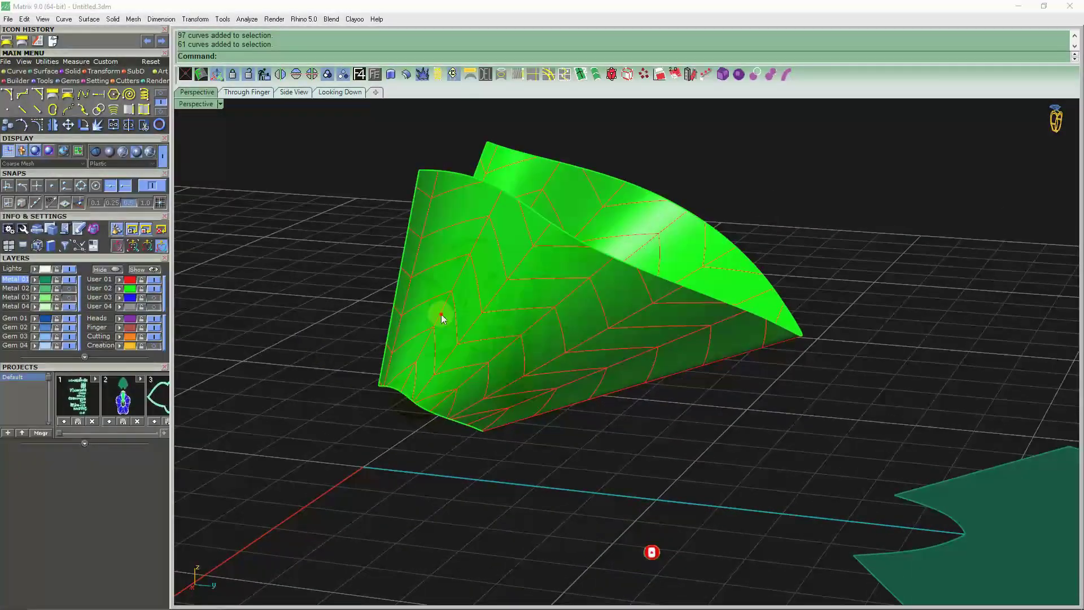
click(477, 353)
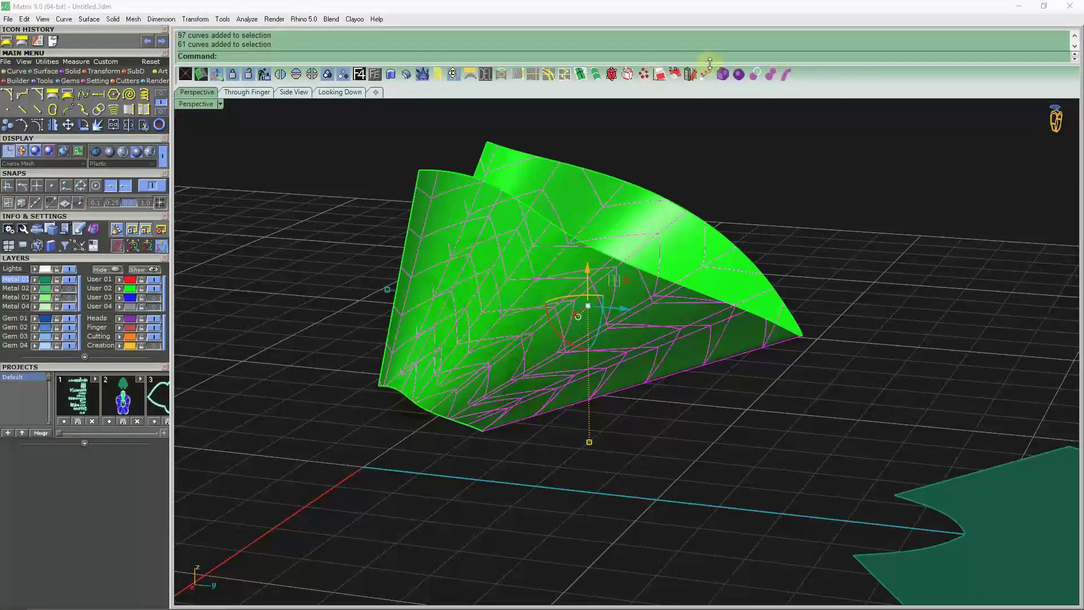
click(784, 78)
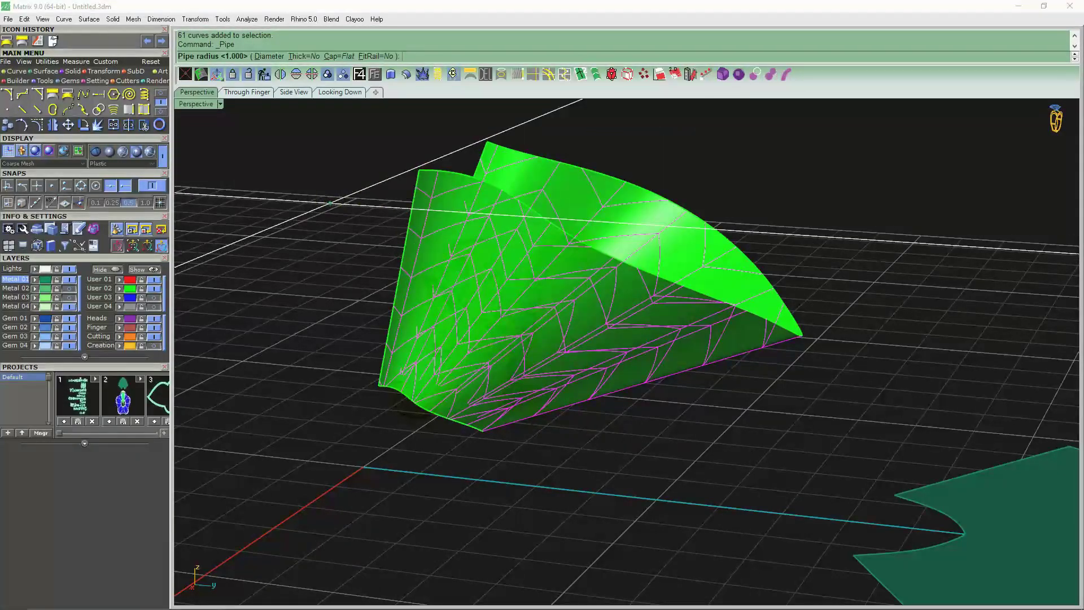
Step: Pipe the petal curves at 0.15 radius, then undo and restart the Pipe command
text(15)
key(Return)
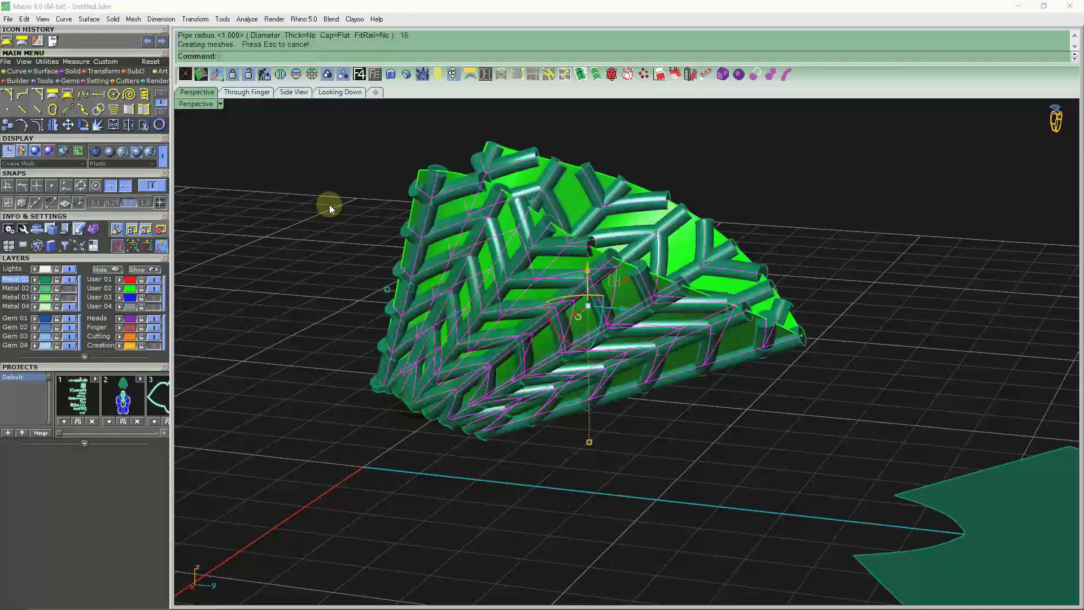
mouse_move(322, 273)
right_down()
mouse_move(329, 234)
mouse_move(359, 246)
mouse_move(348, 244)
right_up()
key(ctrl+z)
key(Return)
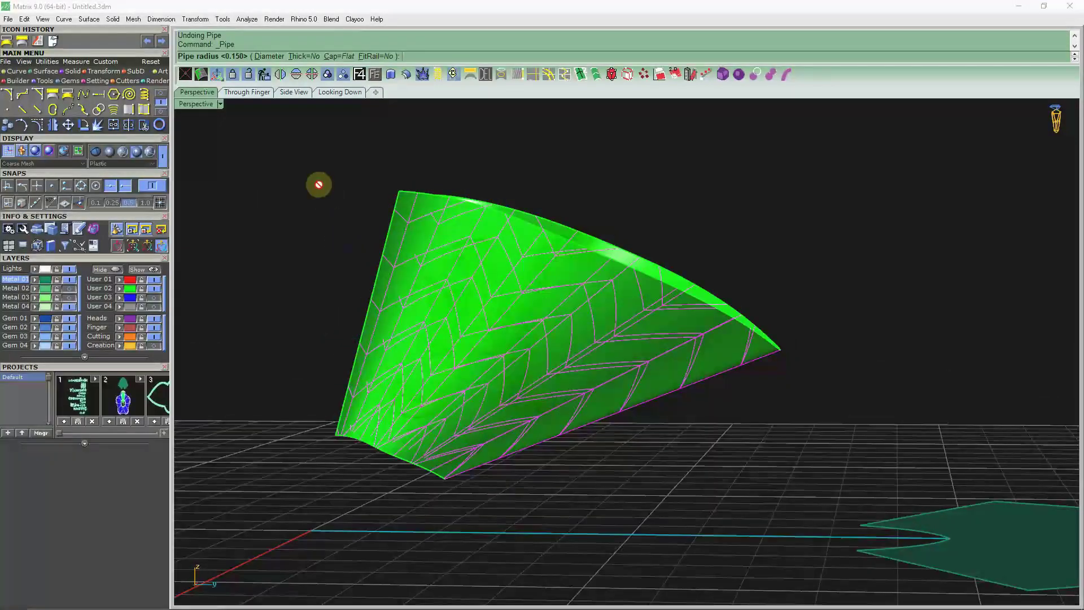
Step: Rebuild the chevron pipes with round end caps and inspect them
click(338, 56)
click(271, 56)
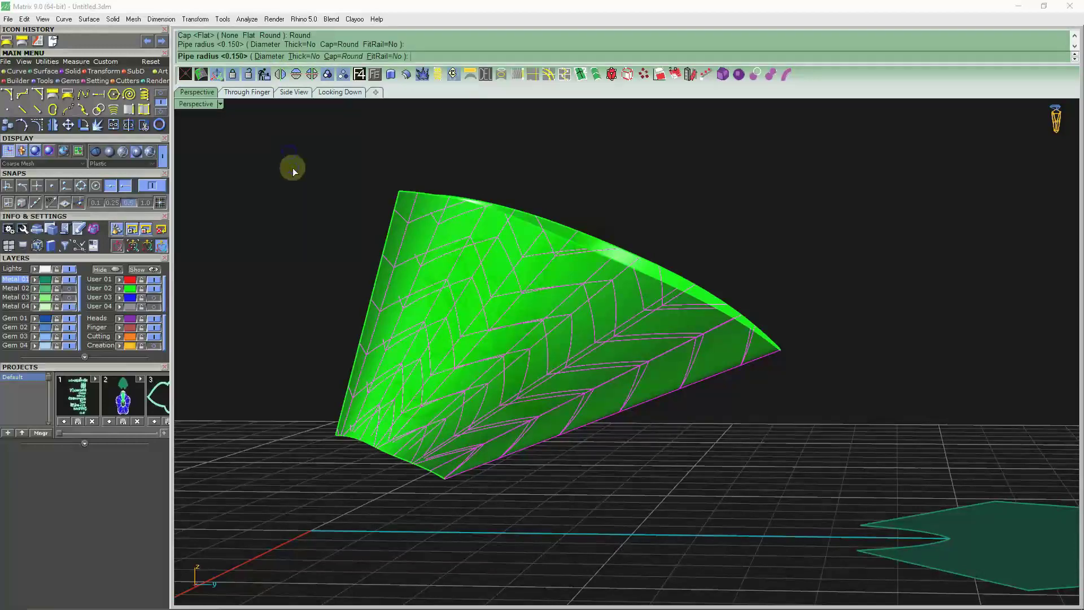
right_click(297, 186)
mouse_move(293, 190)
right_down()
mouse_move(445, 231)
mouse_move(474, 259)
mouse_move(501, 250)
mouse_move(442, 255)
mouse_move(607, 302)
right_up()
right_click(442, 256)
mouse_move(547, 284)
right_down()
mouse_move(515, 370)
mouse_move(533, 327)
right_up()
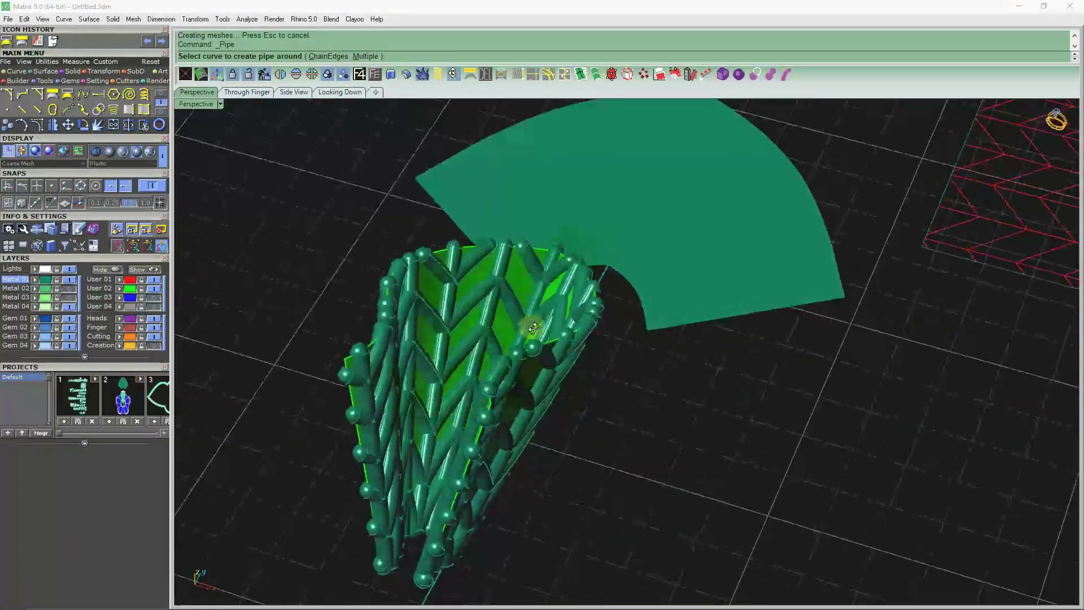
right_click(539, 332)
mouse_move(646, 401)
right_down()
mouse_move(632, 325)
mouse_move(501, 416)
mouse_move(511, 327)
mouse_move(511, 387)
right_up()
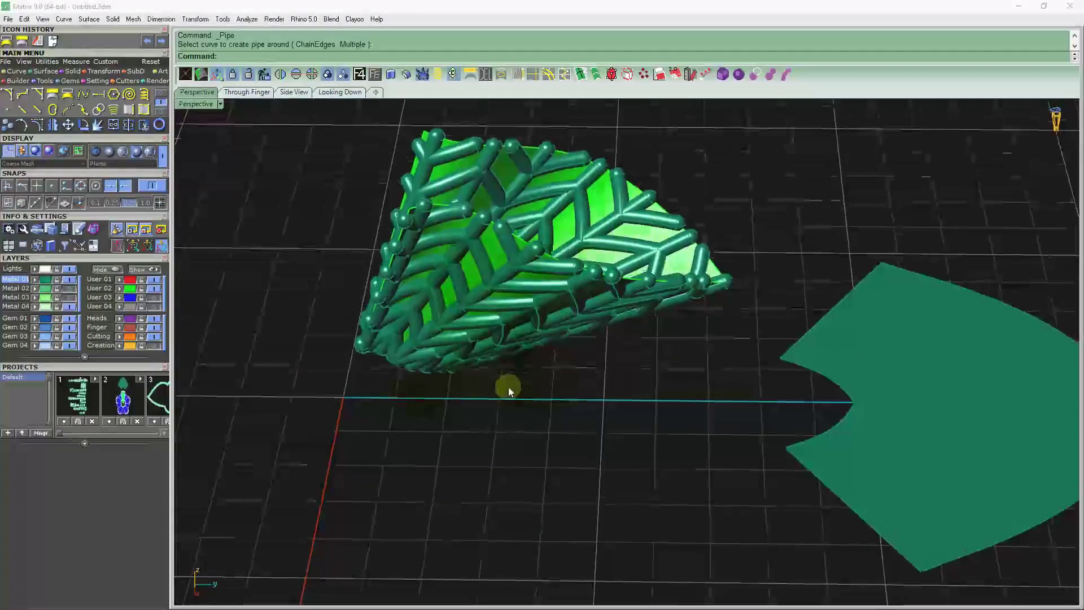
Step: Group the pipes, move them to the red User 01 layer and hide it
click(112, 151)
scroll(633, 212, down, 3)
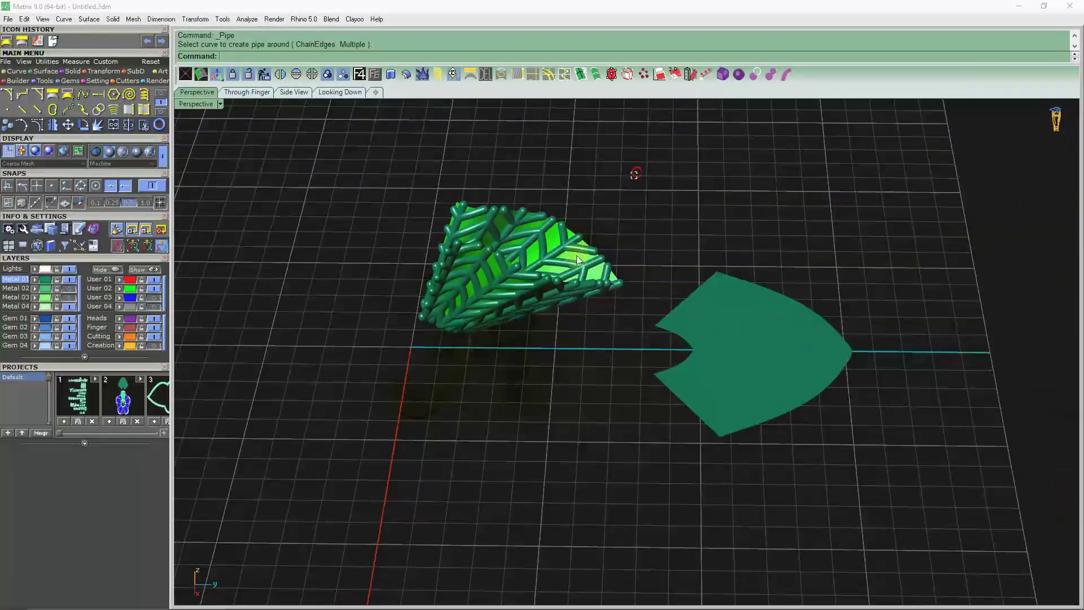
drag(599, 226, 478, 276)
scroll(479, 226, up, 4)
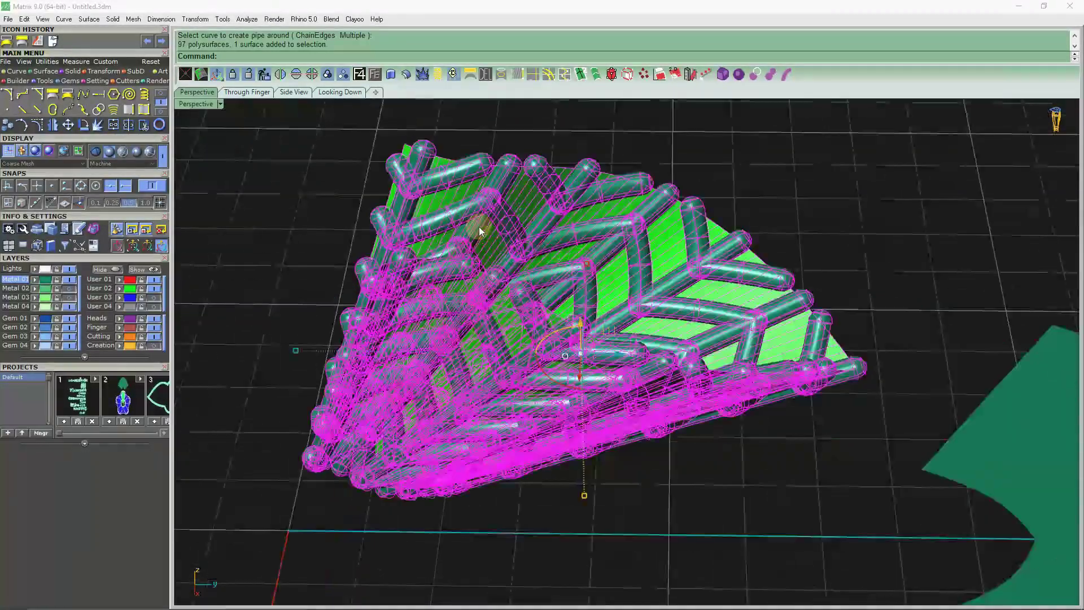
ctrl+click(446, 211)
click(328, 74)
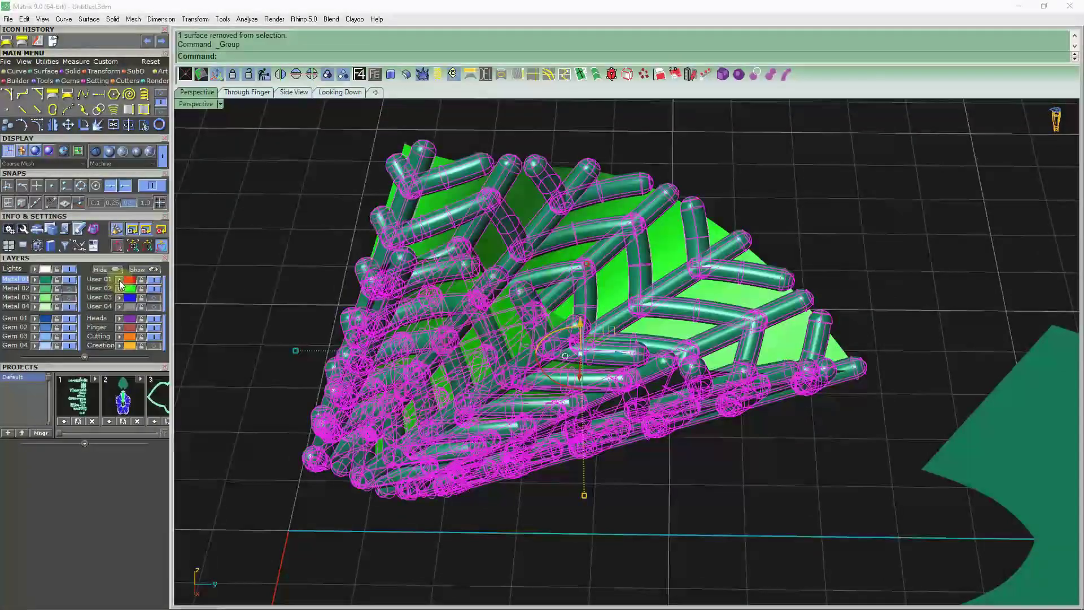
click(119, 279)
click(155, 280)
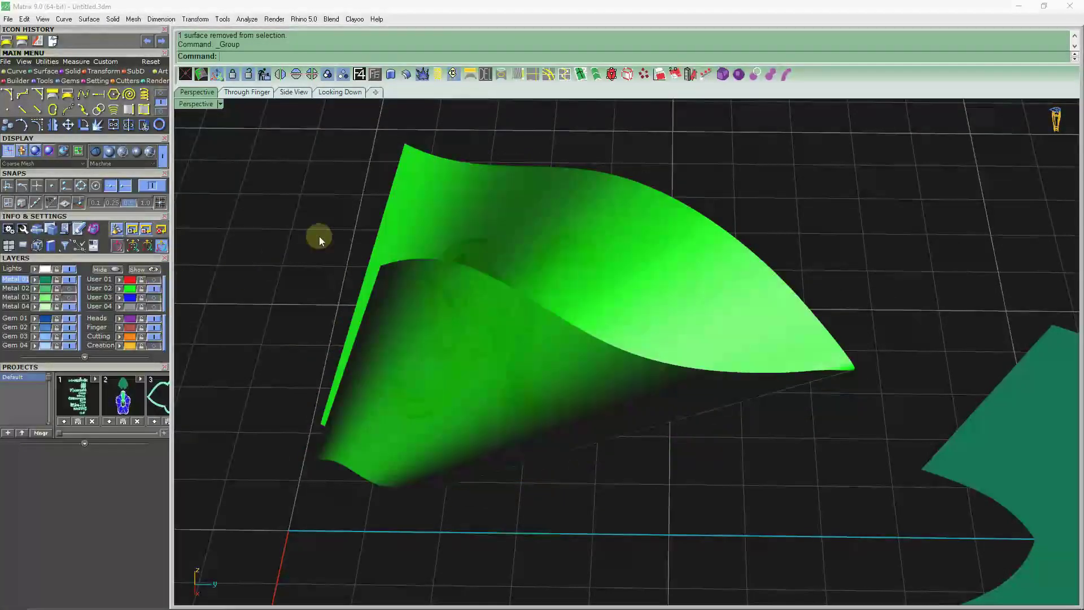
Step: Pipe the lower surface's curve group at the default 0.150 radius
click(135, 151)
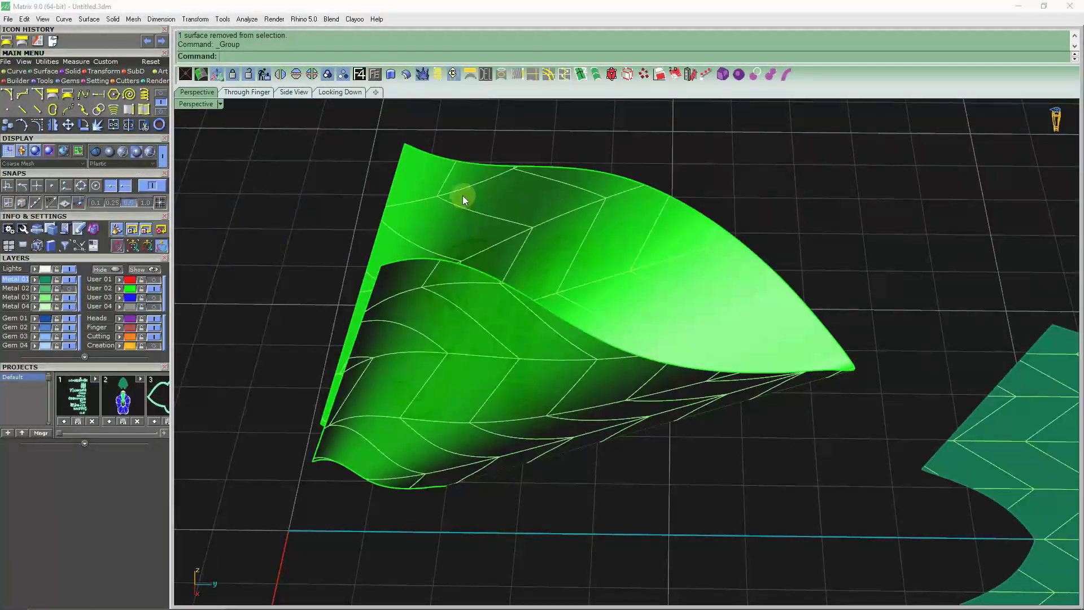
click(458, 189)
click(497, 223)
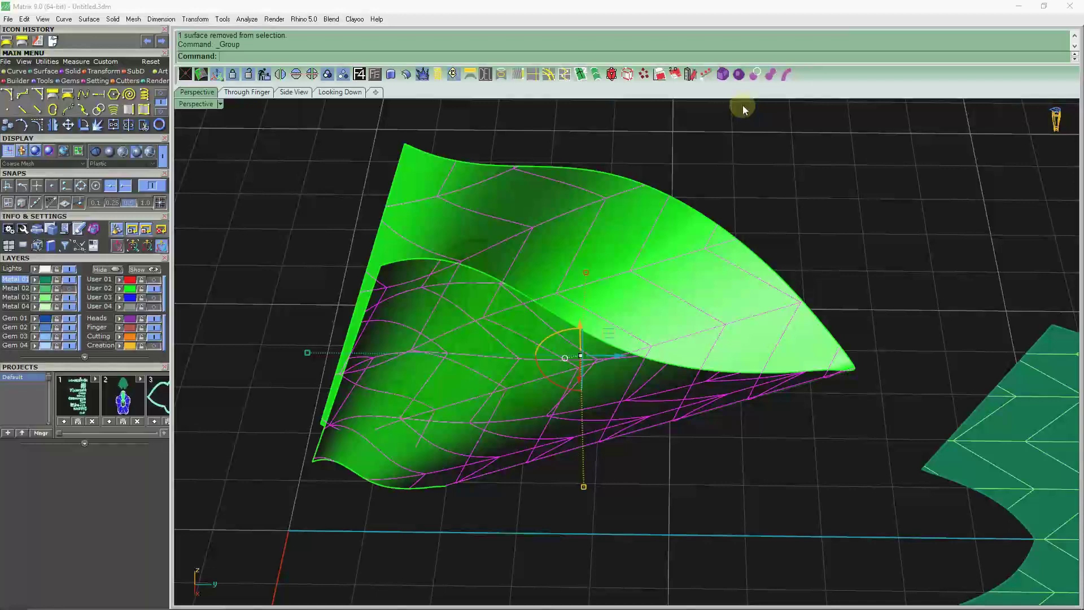
click(791, 75)
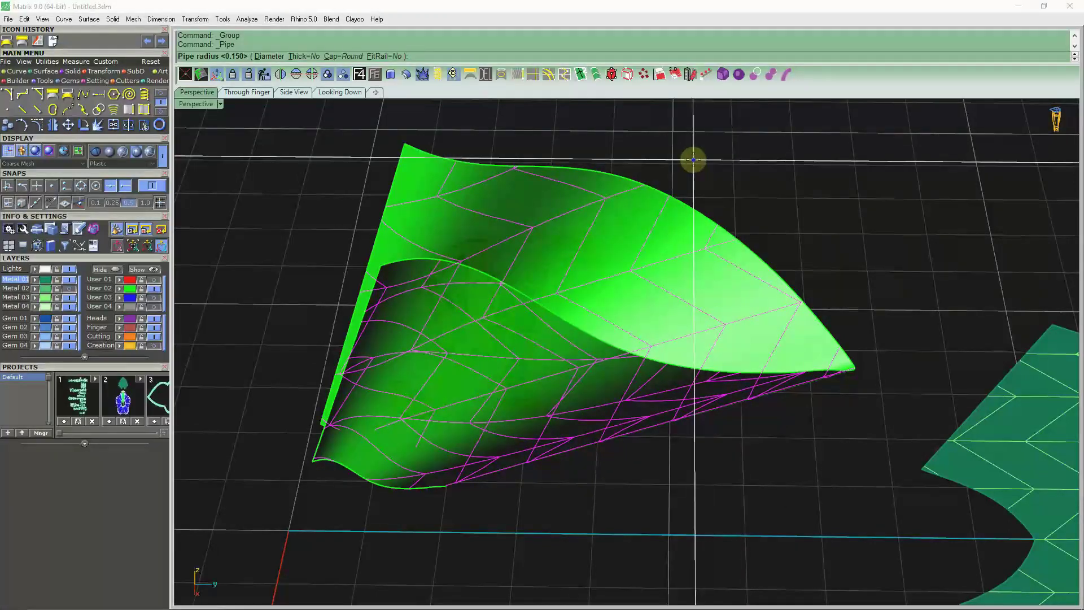
key(Return)
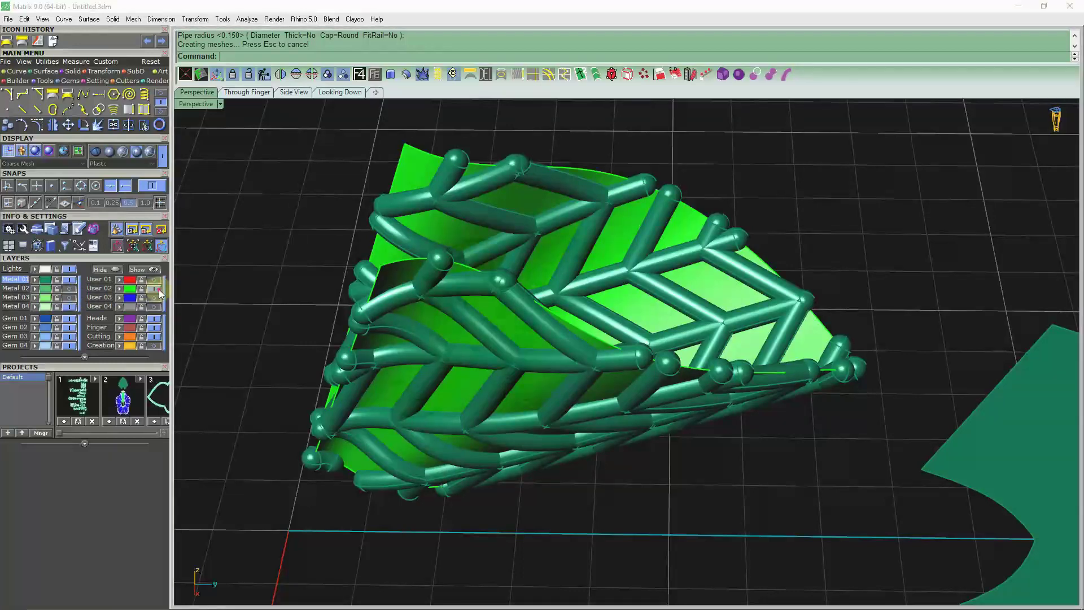
Step: Group the 61 new pipes into one lattice and view it from a low angle
click(115, 152)
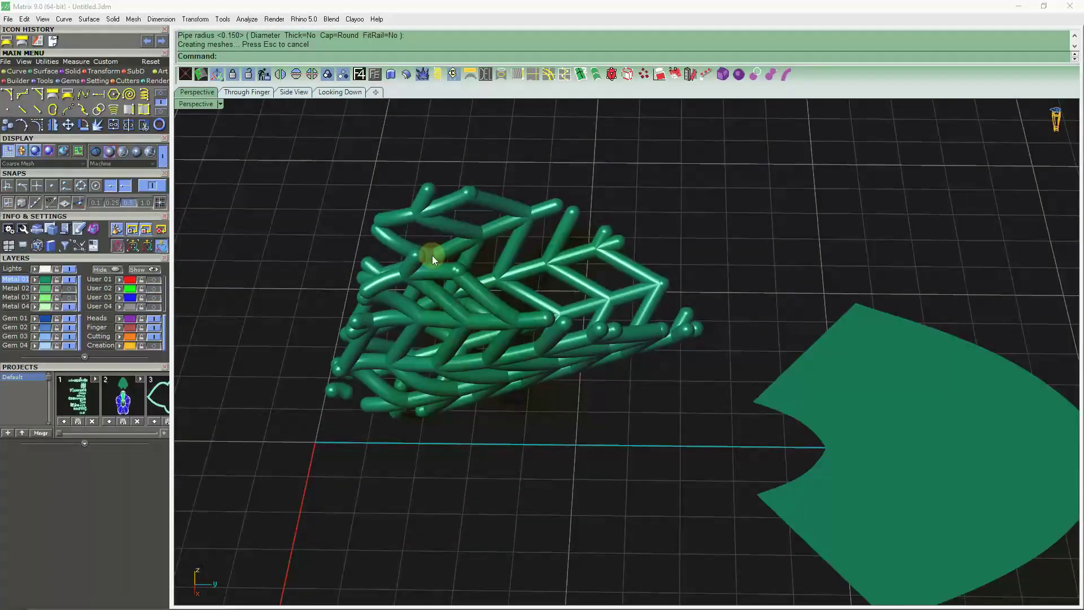
drag(701, 165, 243, 454)
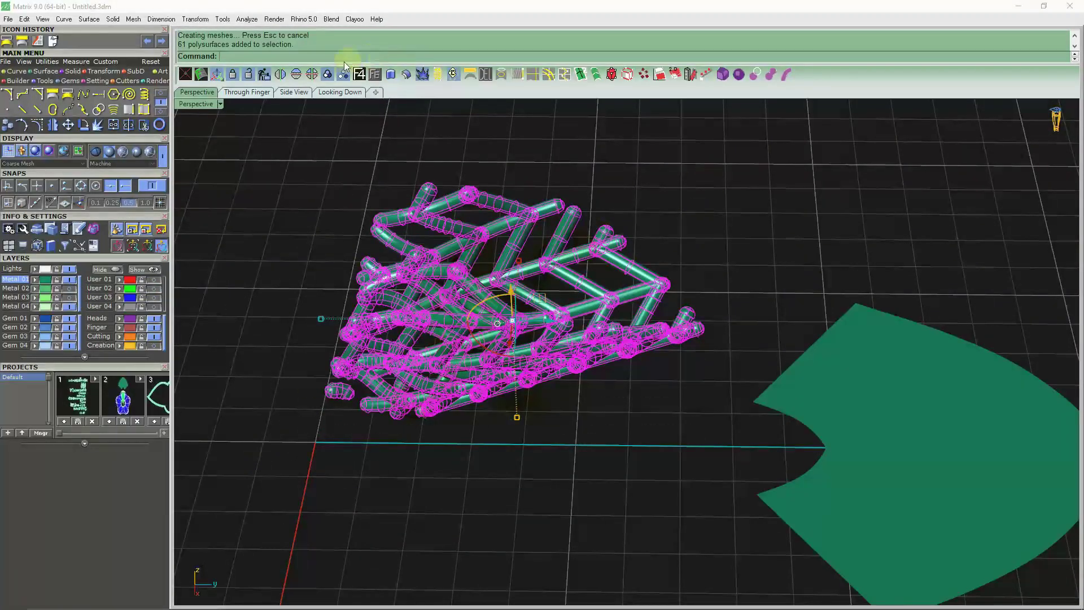
click(328, 75)
scroll(493, 335, down, 5)
right_drag(493, 334, 479, 377)
scroll(479, 378, up, 5)
mouse_move(452, 333)
right_down()
mouse_move(387, 375)
mouse_move(484, 382)
mouse_move(420, 354)
right_up()
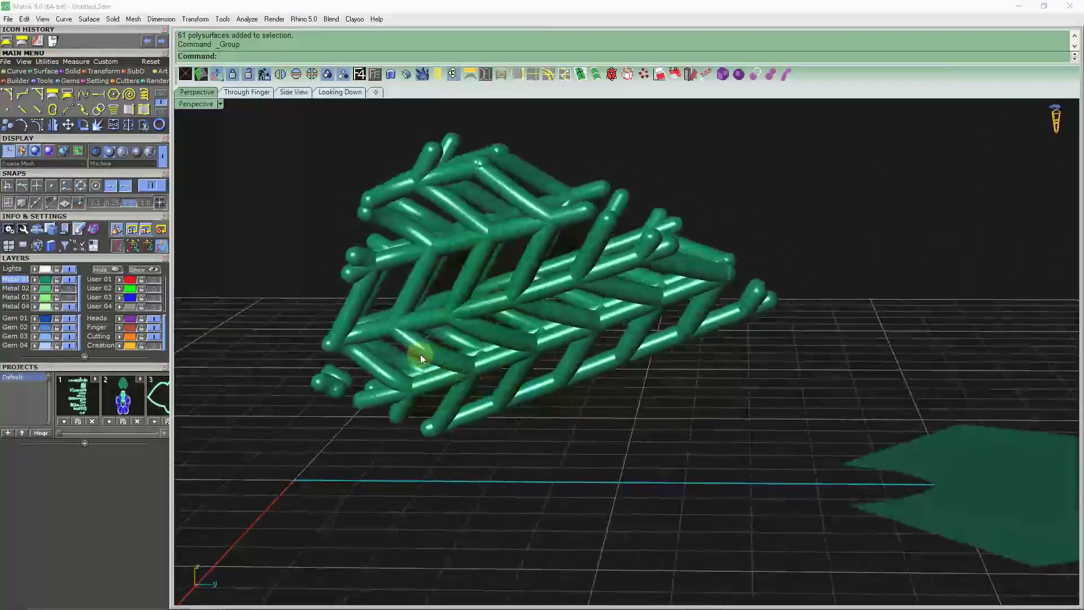
Step: Compare the red User 01 lattice and green Metal 03 lattice by toggling their visibility
click(393, 330)
key(Escape)
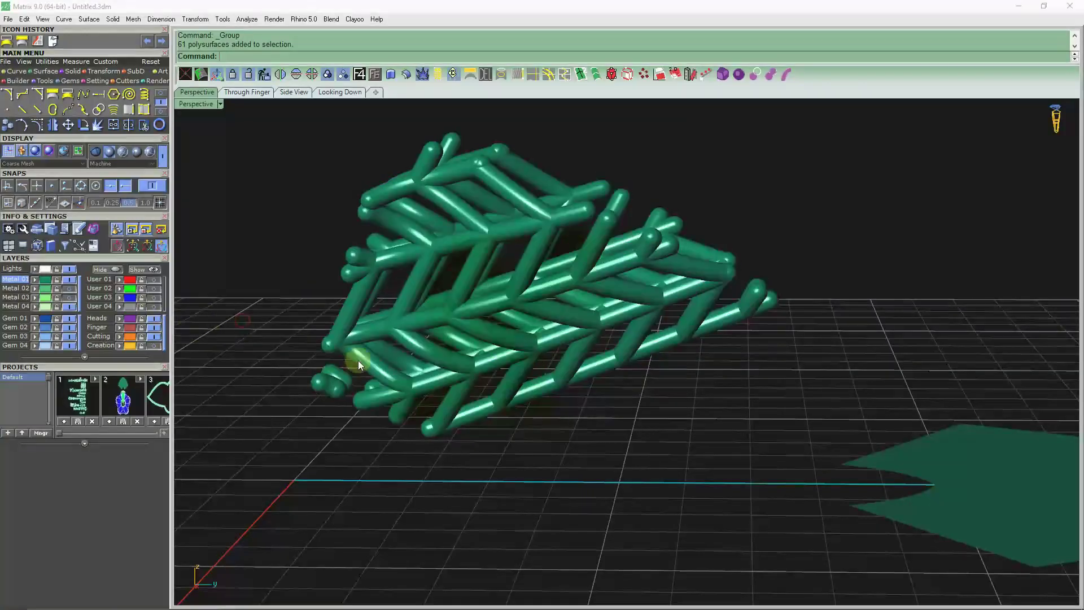
mouse_move(358, 361)
right_down()
mouse_move(418, 298)
mouse_move(442, 395)
mouse_move(472, 339)
mouse_move(465, 411)
mouse_move(411, 249)
mouse_move(354, 229)
mouse_move(374, 261)
mouse_move(310, 273)
right_up()
click(151, 280)
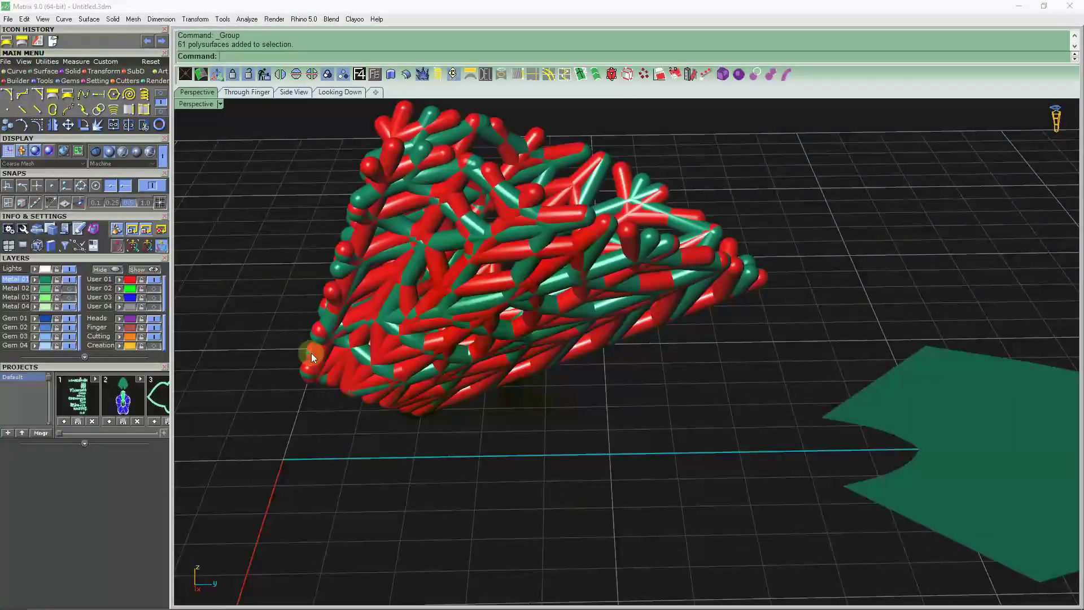
click(354, 198)
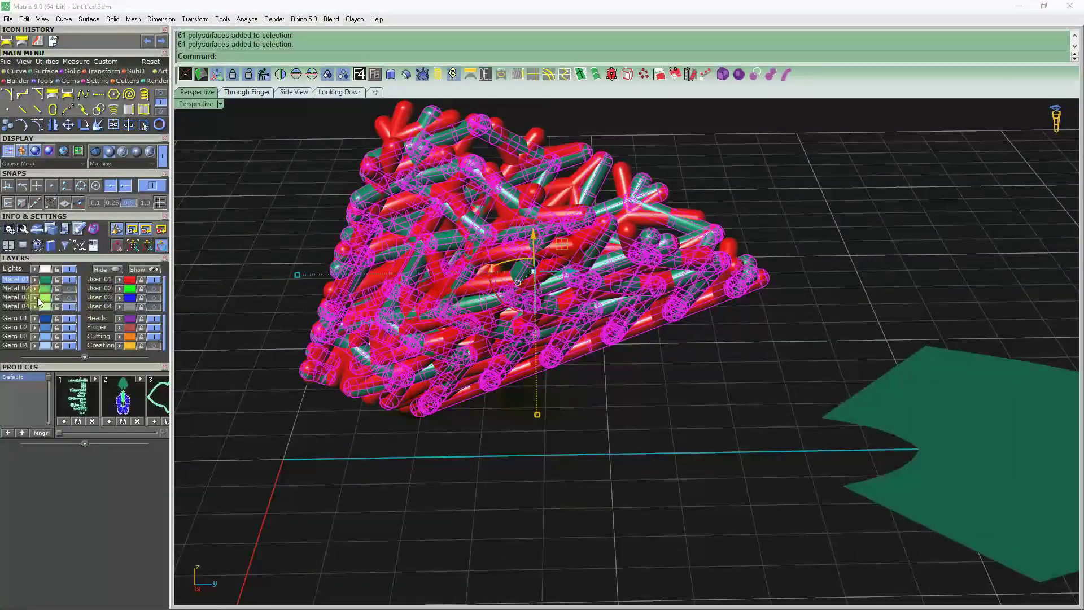
click(70, 327)
mouse_move(412, 452)
right_down()
mouse_move(421, 388)
mouse_move(401, 360)
right_up()
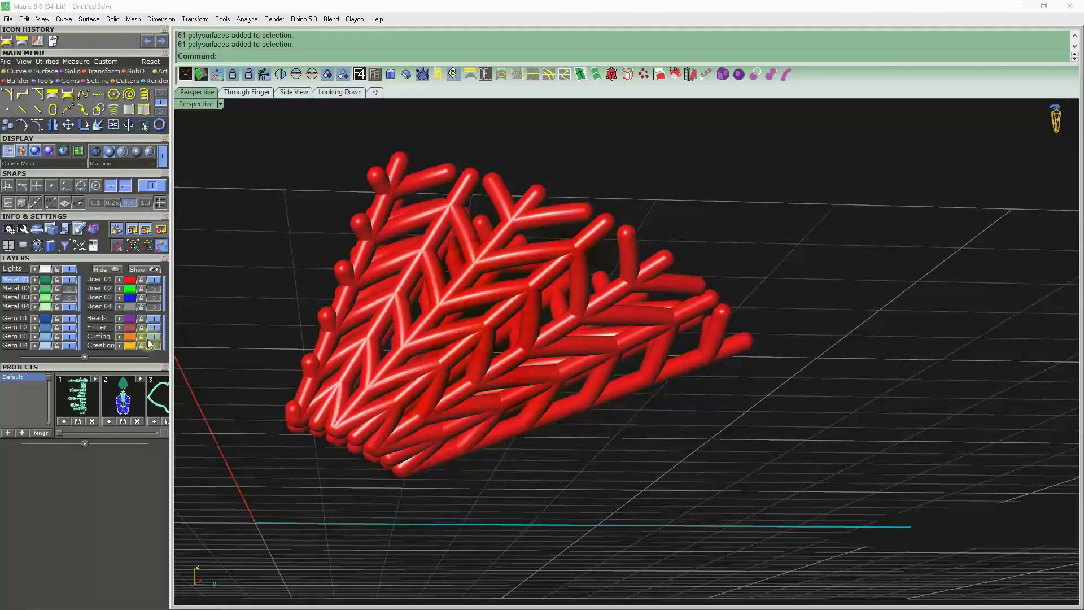
click(153, 279)
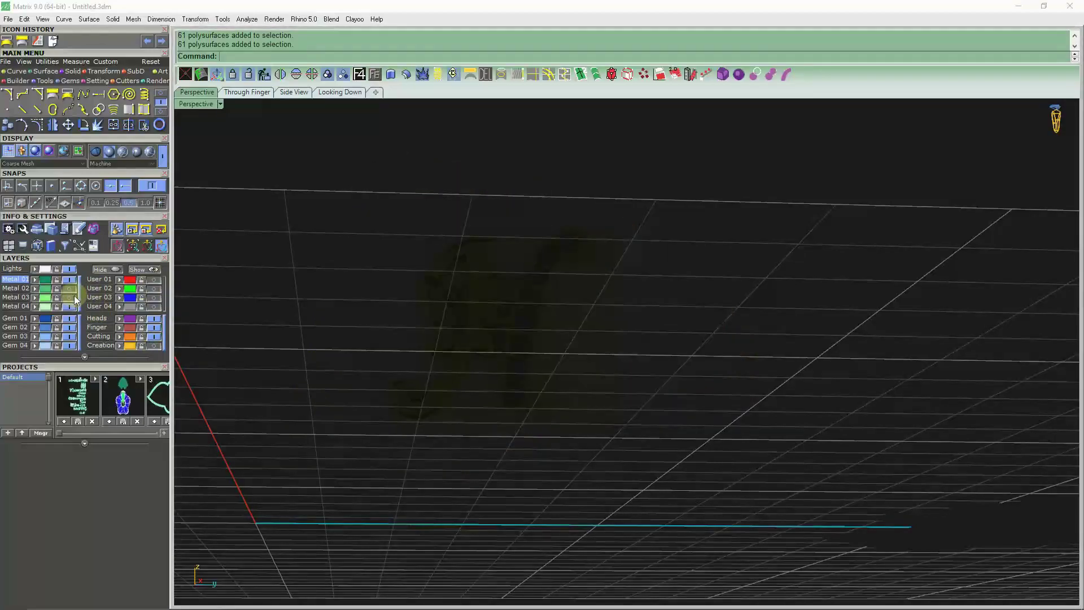
click(73, 296)
mouse_move(423, 289)
right_down()
mouse_move(499, 419)
mouse_move(523, 421)
mouse_move(547, 396)
mouse_move(517, 315)
mouse_move(253, 267)
right_up()
Step: Delete the red lattice tubes and their pattern curves
click(157, 282)
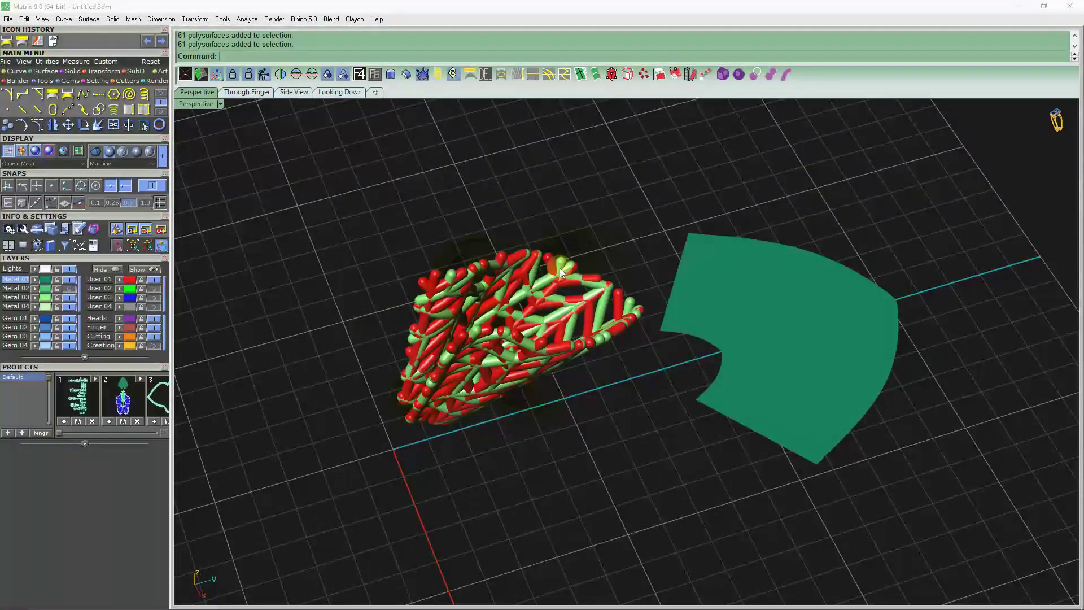
scroll(556, 266, up, 2)
scroll(547, 248, up, 5)
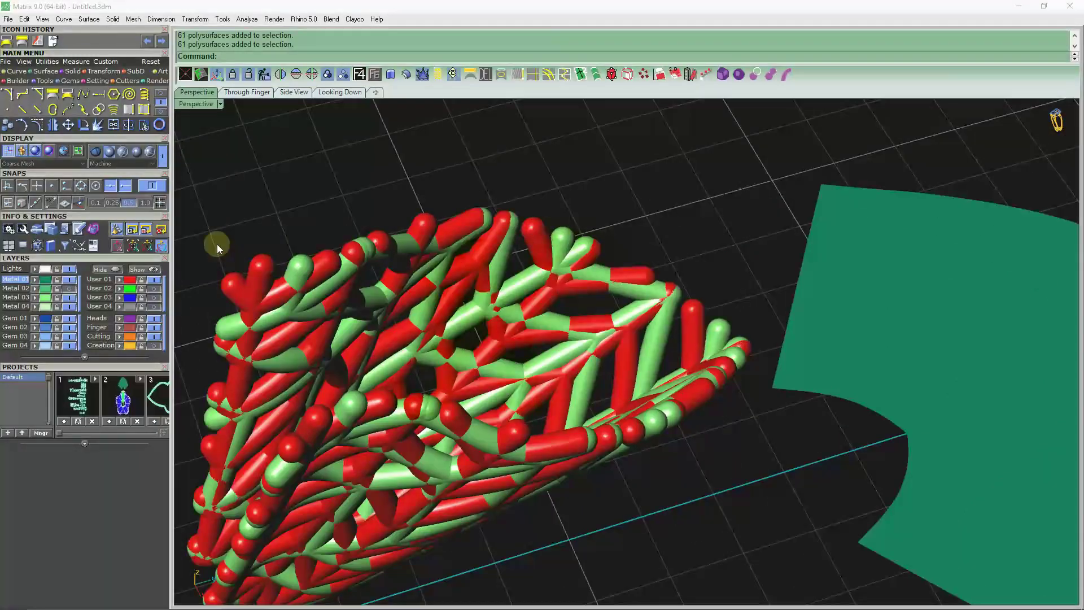
scroll(138, 164, down, 1)
scroll(494, 210, down, 3)
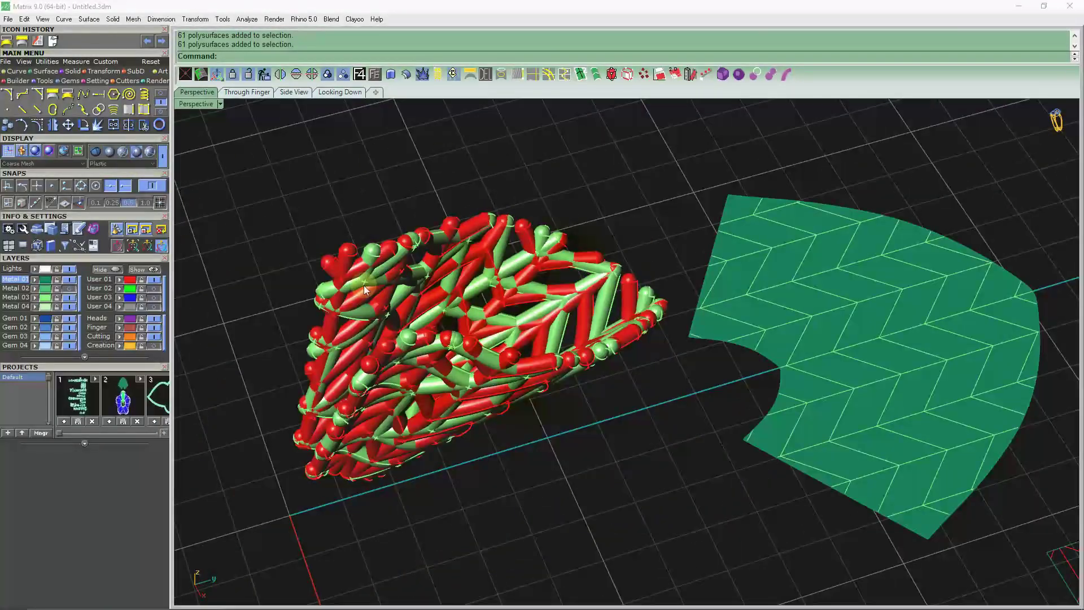
scroll(364, 286, down, 2)
click(135, 280)
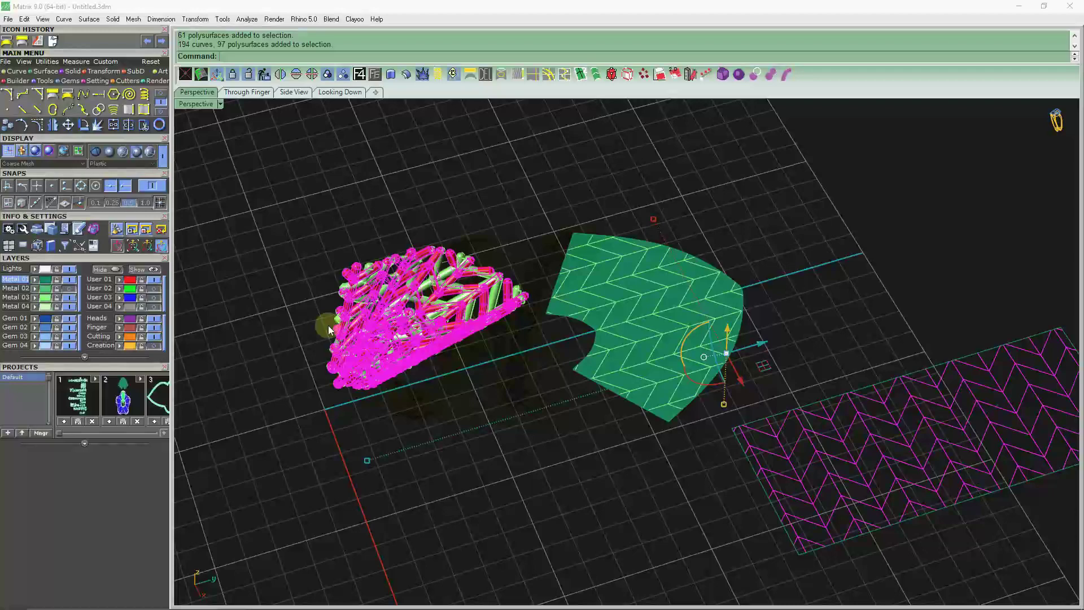
key(Delete)
Step: Delete the leftover rectangle curve and move the green lattice onto layer Metal 01
scroll(645, 351, down, 2)
click(825, 414)
key(Delete)
scroll(552, 294, up, 2)
scroll(517, 343, up, 1)
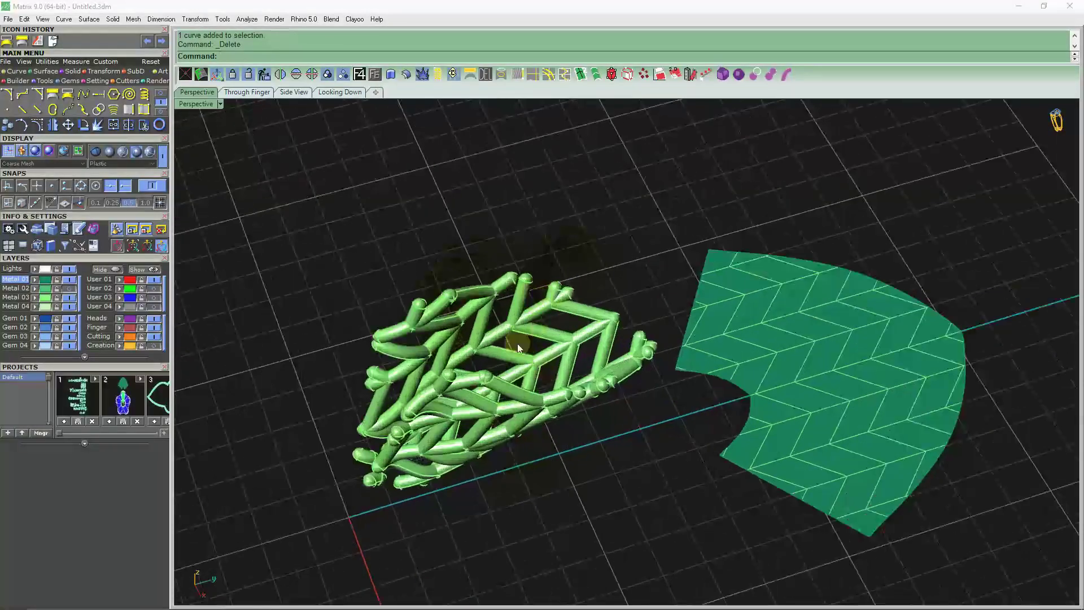
click(487, 313)
click(37, 279)
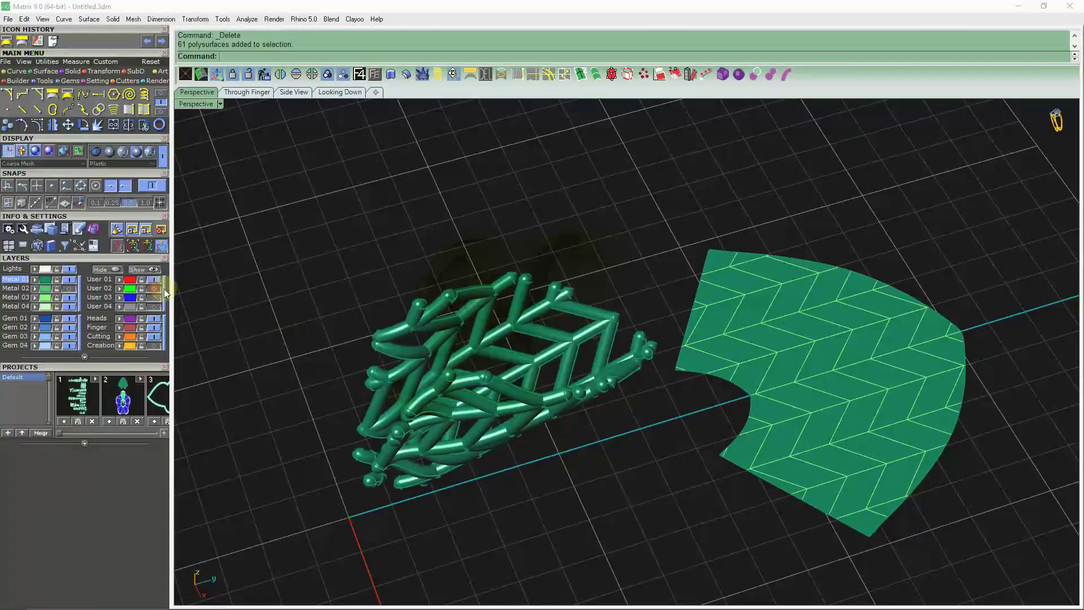
right_click(326, 254)
Step: Pipe the petal outline curve with a radius of 3
click(788, 74)
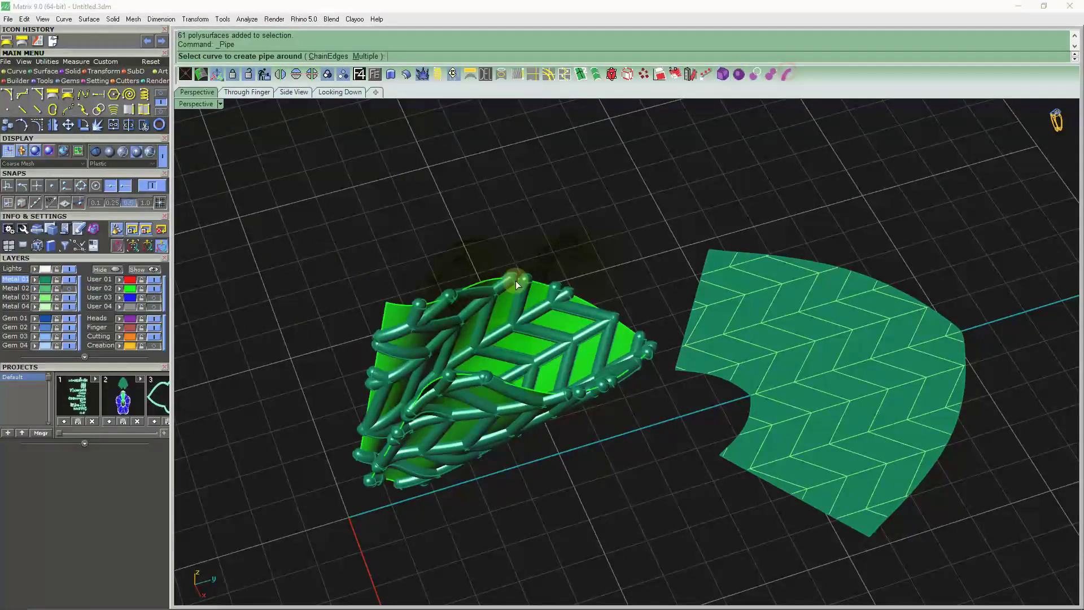
scroll(391, 303, up, 3)
click(392, 305)
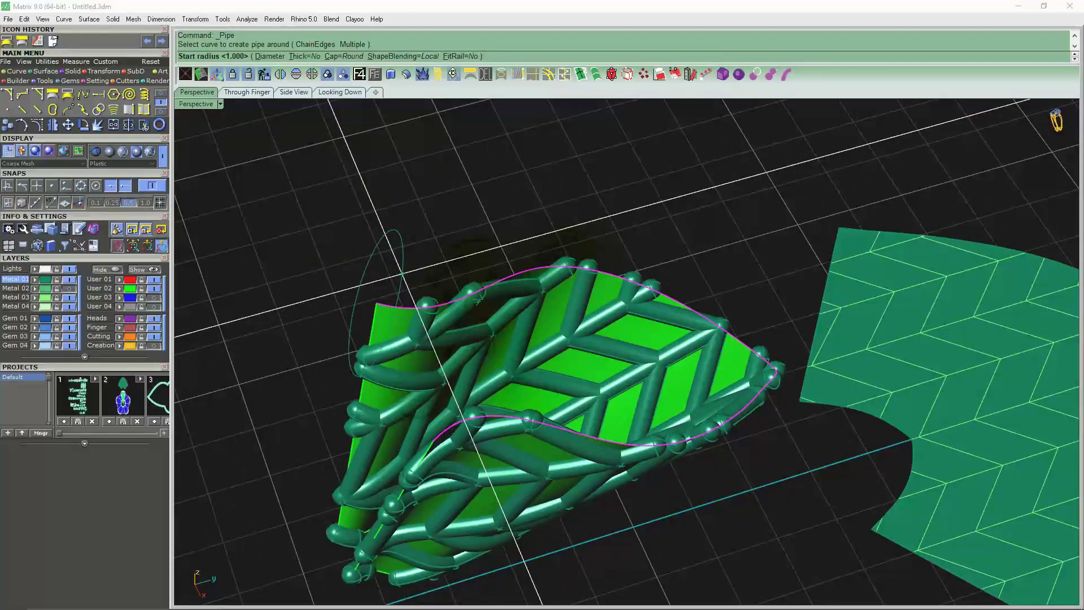
text(3)
key(Return)
scroll(402, 275, down, 2)
key(Return)
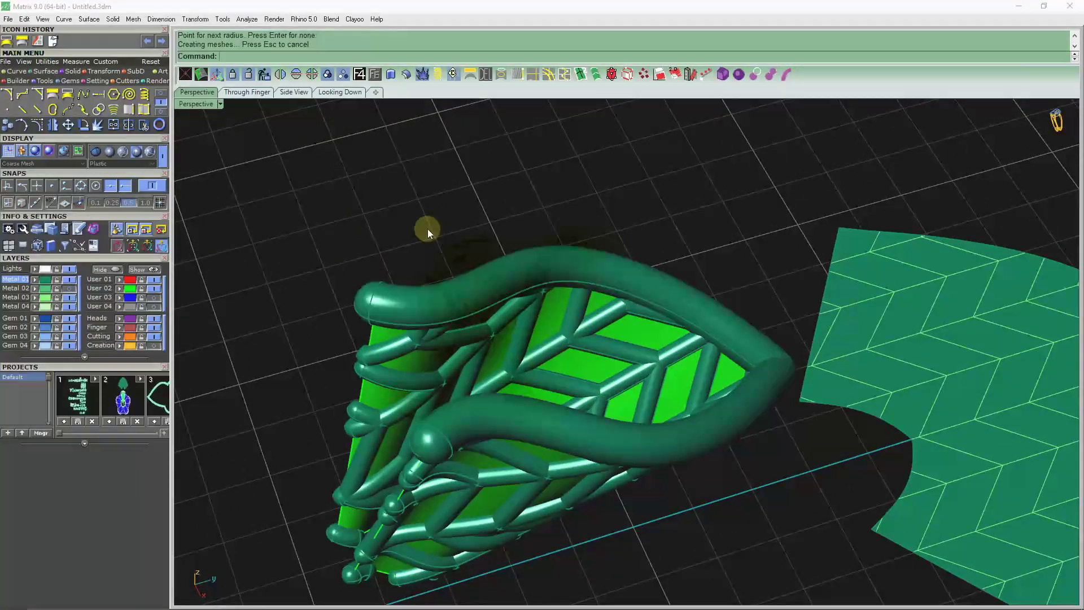
scroll(581, 247, down, 2)
scroll(429, 310, up, 2)
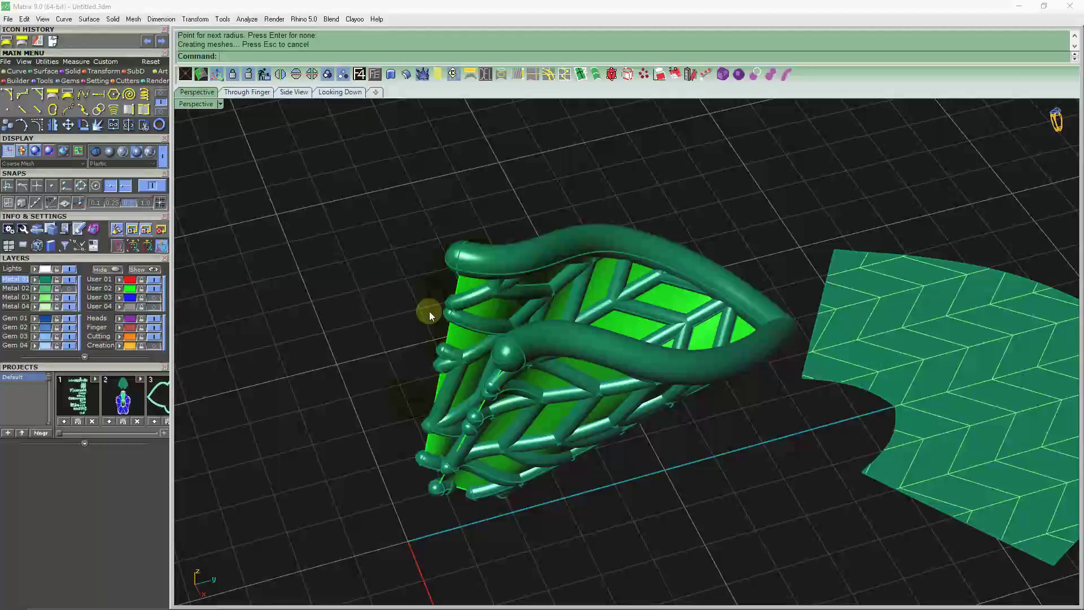
scroll(468, 273, up, 2)
Step: Pipe the left edge curve, then undo the misplaced pipe
key(Return)
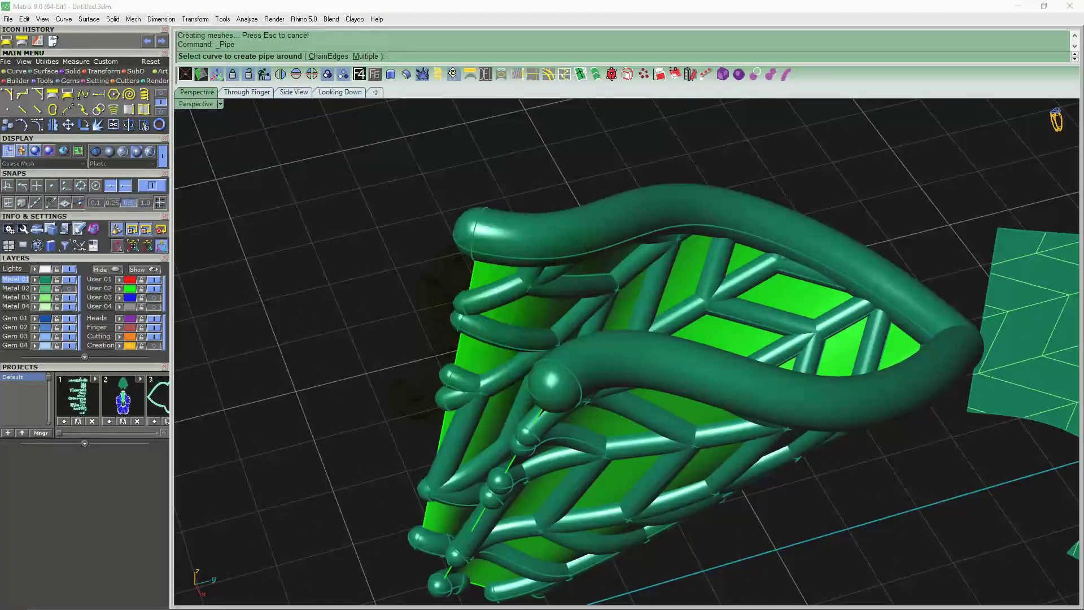
text(2)
click(469, 276)
key(Return)
key(Return)
key(Return)
scroll(487, 282, down, 1)
scroll(486, 283, down, 3)
key(ctrl+z)
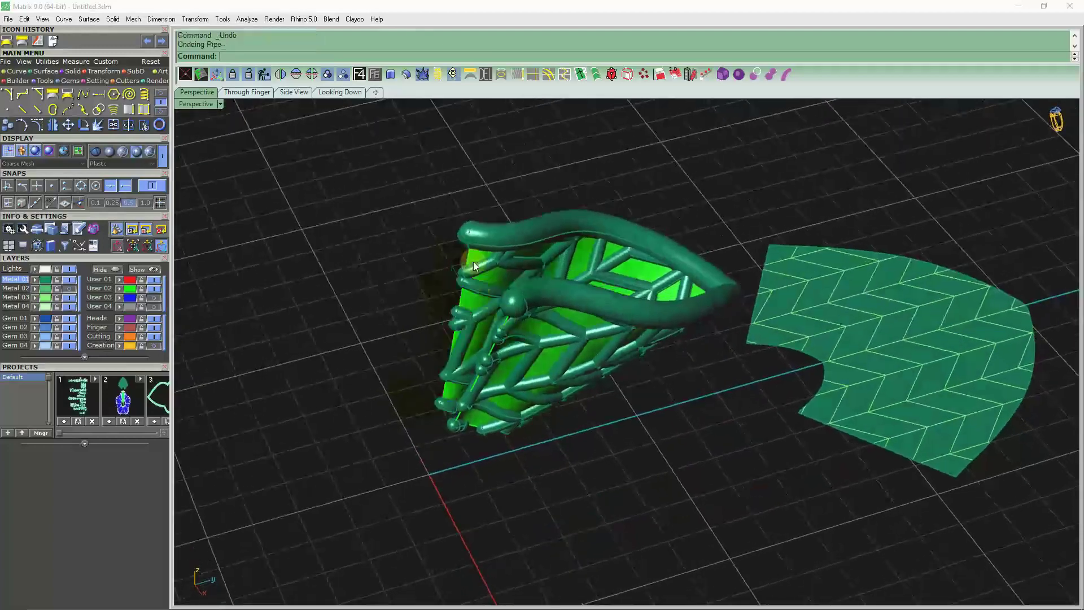
scroll(473, 262, up, 4)
Step: Pipe an edge curve with a radius of 2
key(Return)
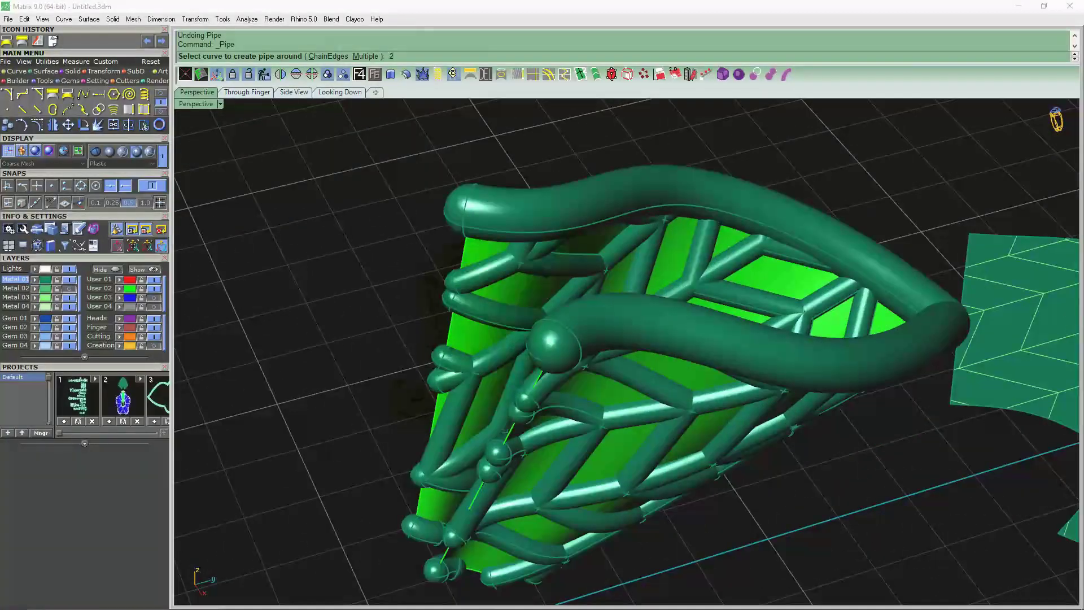
key(Return)
click(465, 260)
key(Return)
key(Return)
key(Return)
mouse_move(448, 269)
right_down()
mouse_move(510, 270)
mouse_move(569, 248)
right_up()
scroll(569, 249, up, 3)
Step: Pipe a second edge curve with the same radii
key(Return)
click(554, 263)
key(Return)
key(Return)
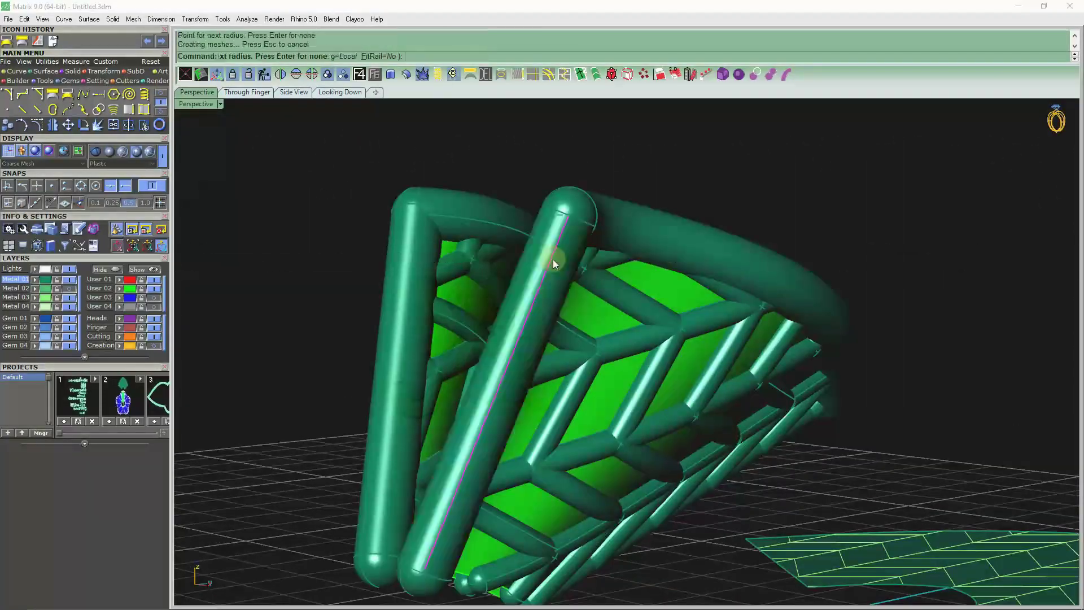
scroll(685, 182, down, 3)
mouse_move(686, 181)
right_down()
mouse_move(659, 252)
mouse_move(598, 328)
right_up()
key(Return)
scroll(560, 313, up, 2)
scroll(555, 326, up, 2)
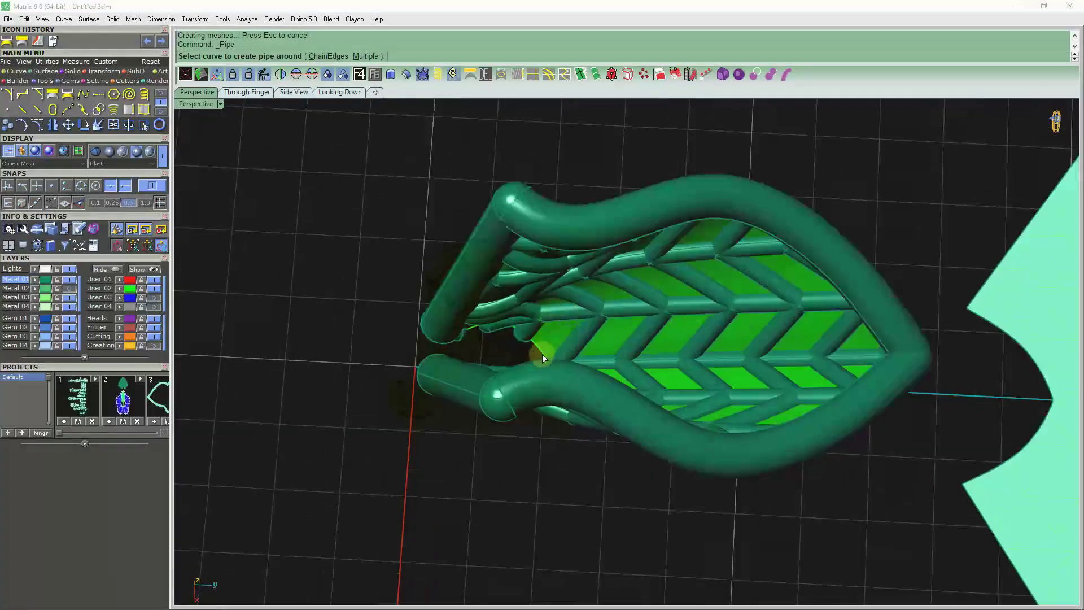
Step: Pipe the curve at the petal's base at radius 2, replacing an unwanted straight pipe
click(540, 349)
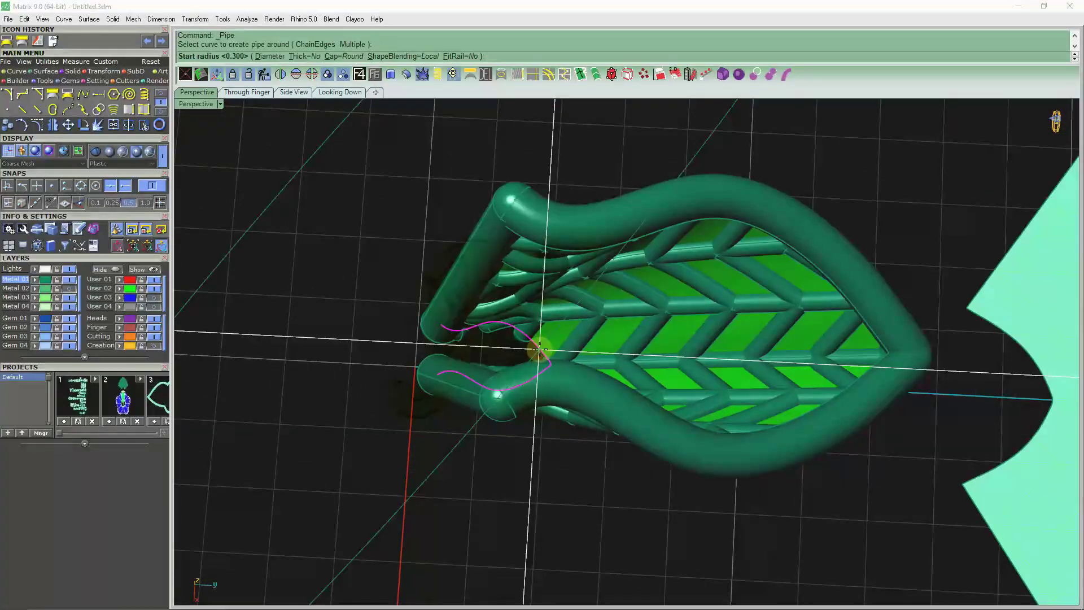
text(2)
key(Return)
key(Return)
key(Return)
click(438, 352)
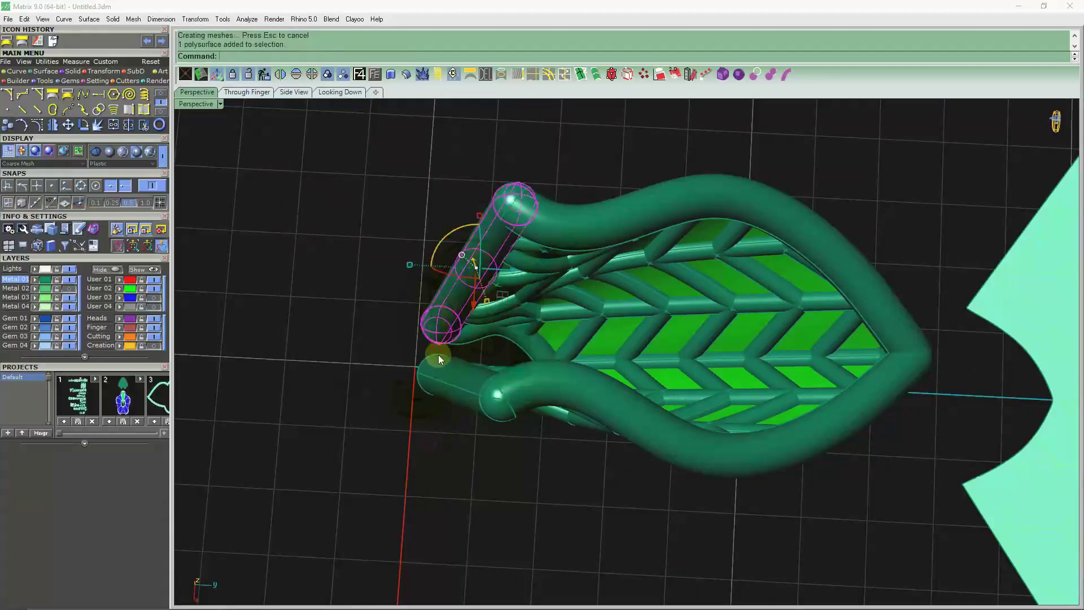
key(Delete)
key(Return)
scroll(463, 286, up, 2)
click(463, 285)
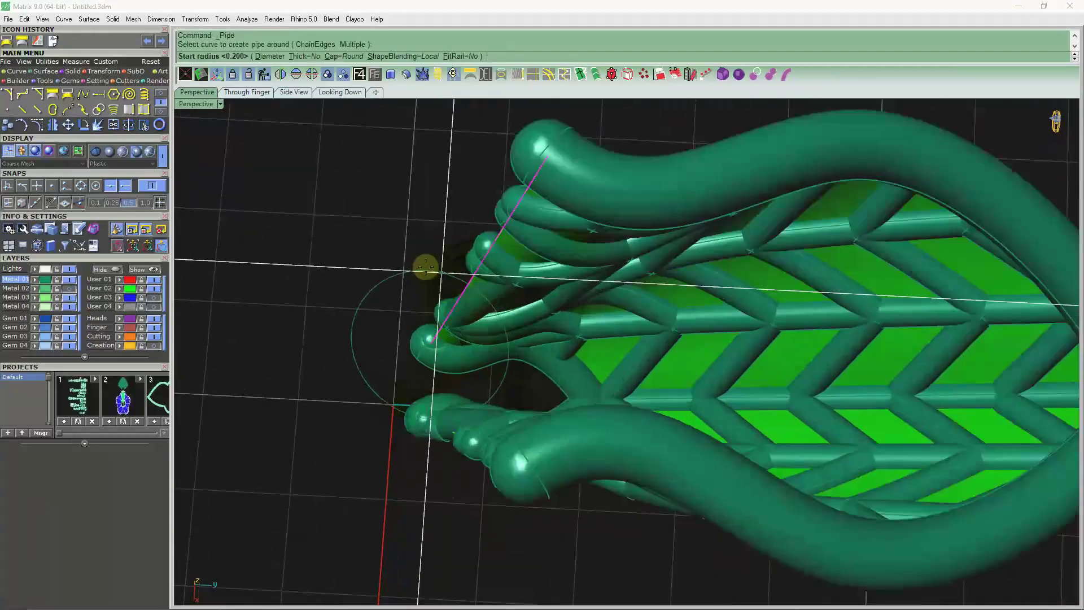
key(Return)
key(Return)
right_drag(450, 317, 429, 388)
Step: Add a thick pipe along the left edge curve and switch the display material to Machine
key(Return)
click(453, 361)
key(Return)
key(Return)
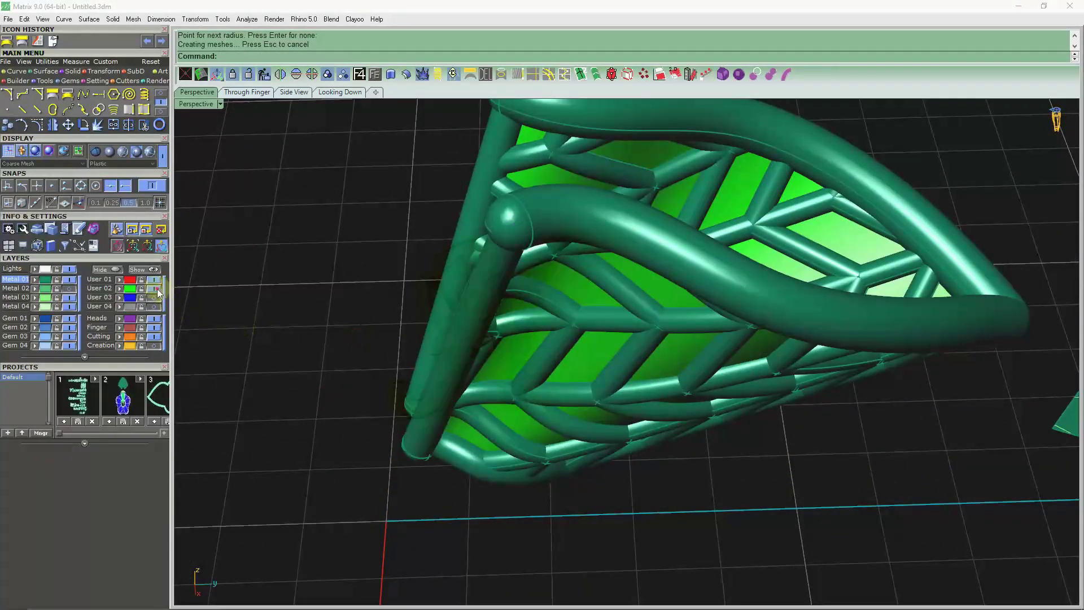
scroll(358, 315, down, 3)
mouse_move(358, 314)
right_down()
mouse_move(549, 322)
mouse_move(610, 193)
mouse_move(537, 337)
mouse_move(417, 438)
right_up()
click(107, 151)
scroll(615, 198, down, 2)
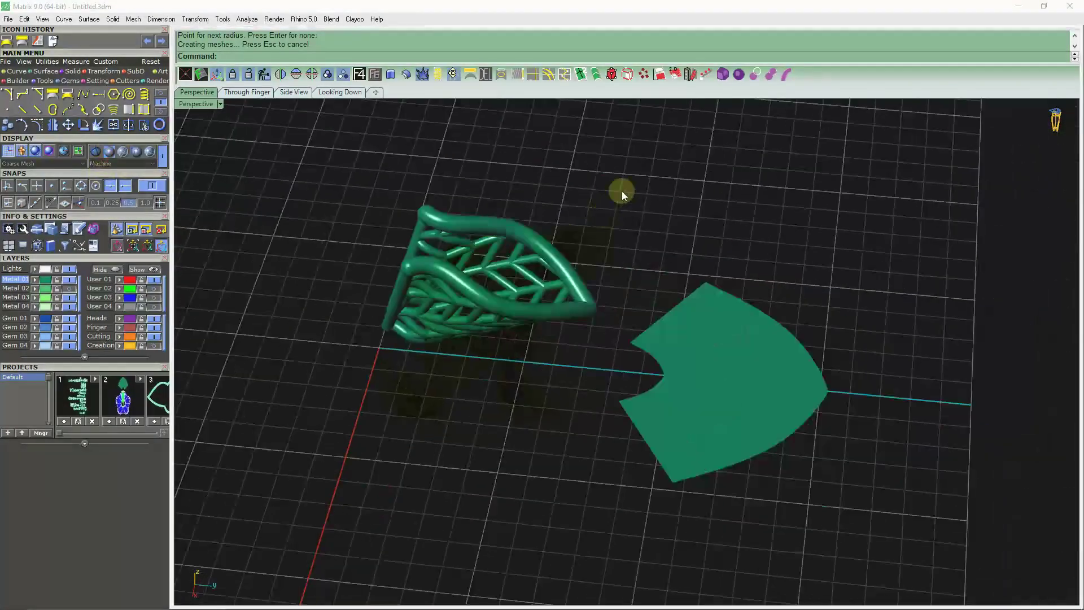
Step: Group all parts of the lattice petal into one object
drag(584, 195, 300, 367)
click(328, 73)
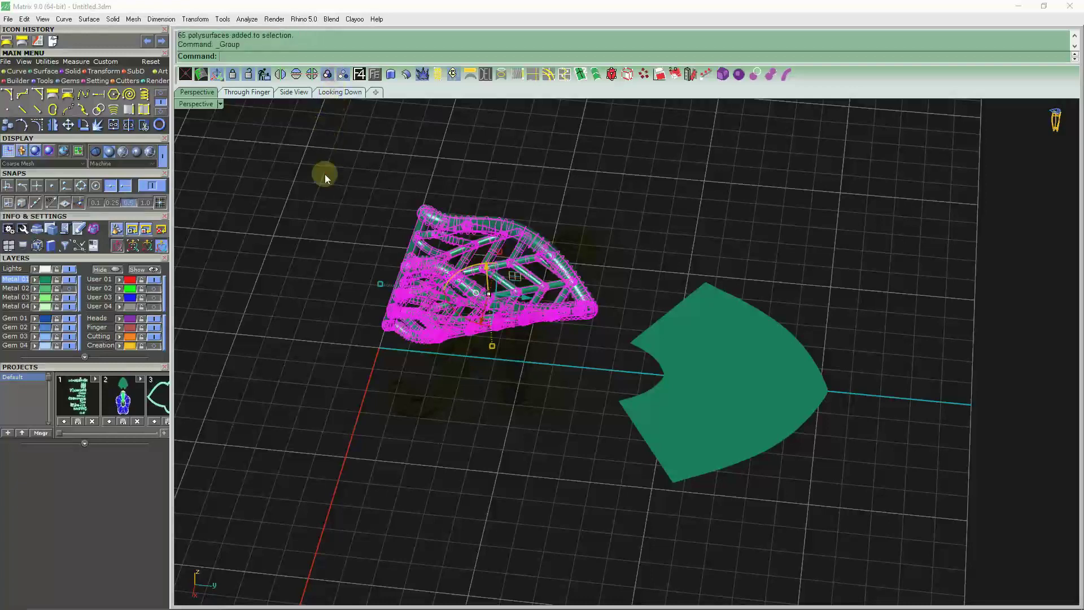
click(323, 172)
right_drag(323, 173, 467, 262)
click(466, 263)
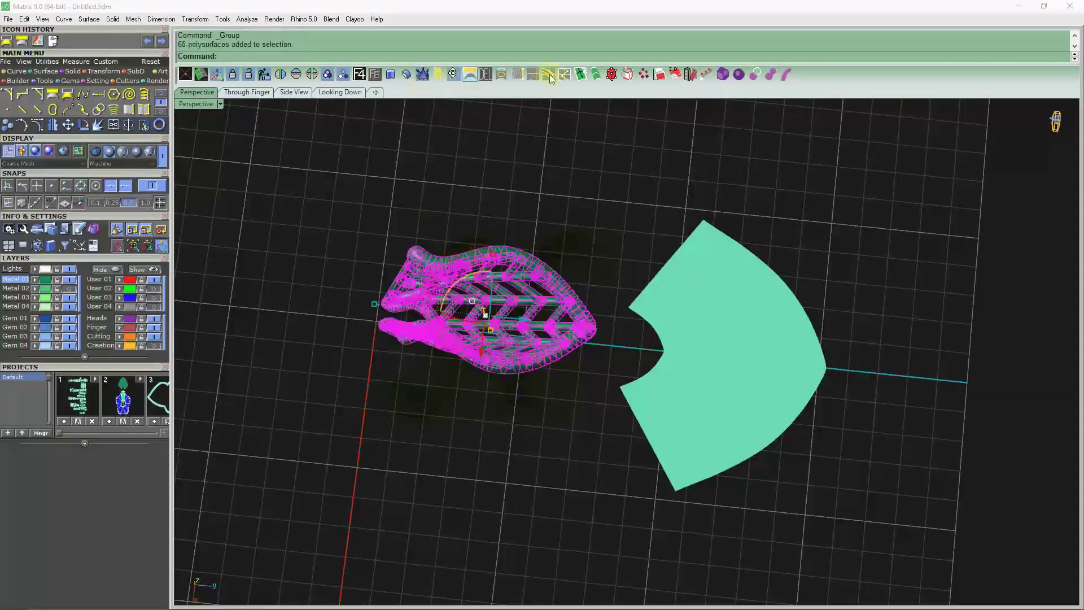
Step: Polar-array the petal into 5 copies around 0,0,0 over 360°
click(106, 81)
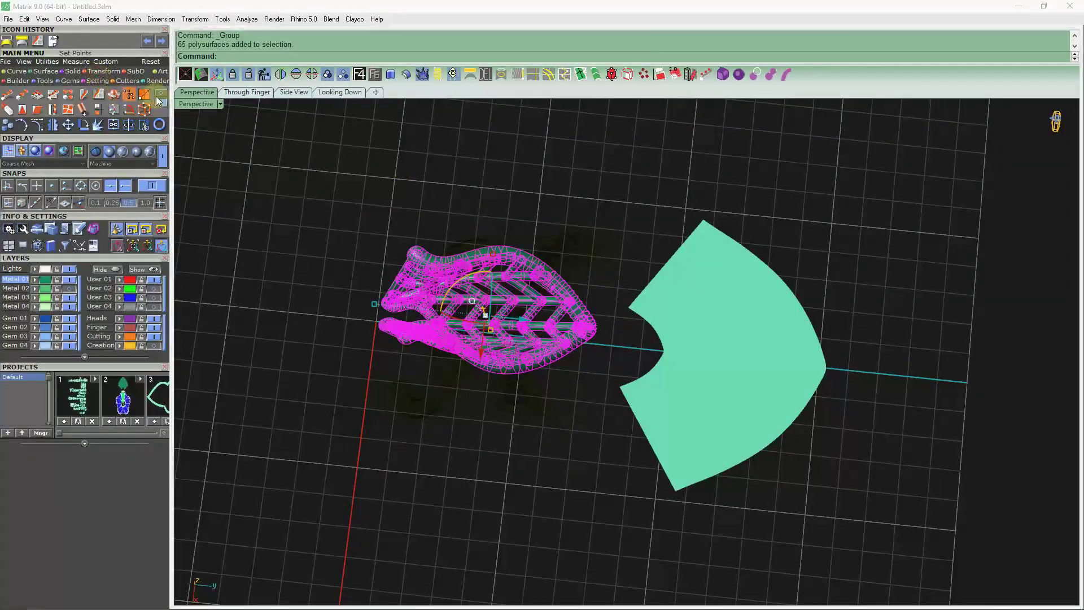
click(128, 94)
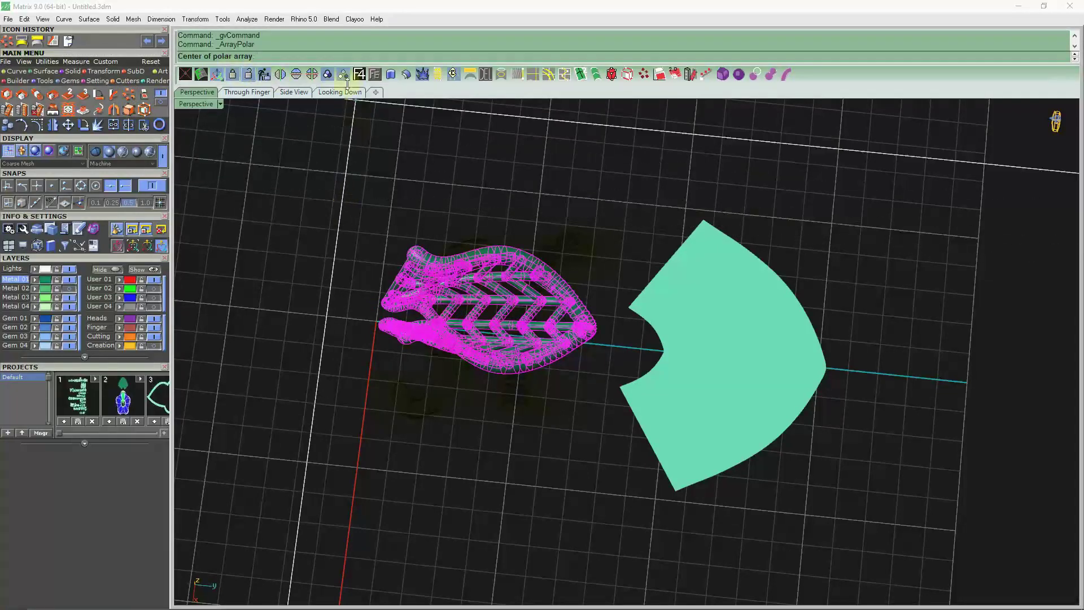
text(0,0,0)
key(Return)
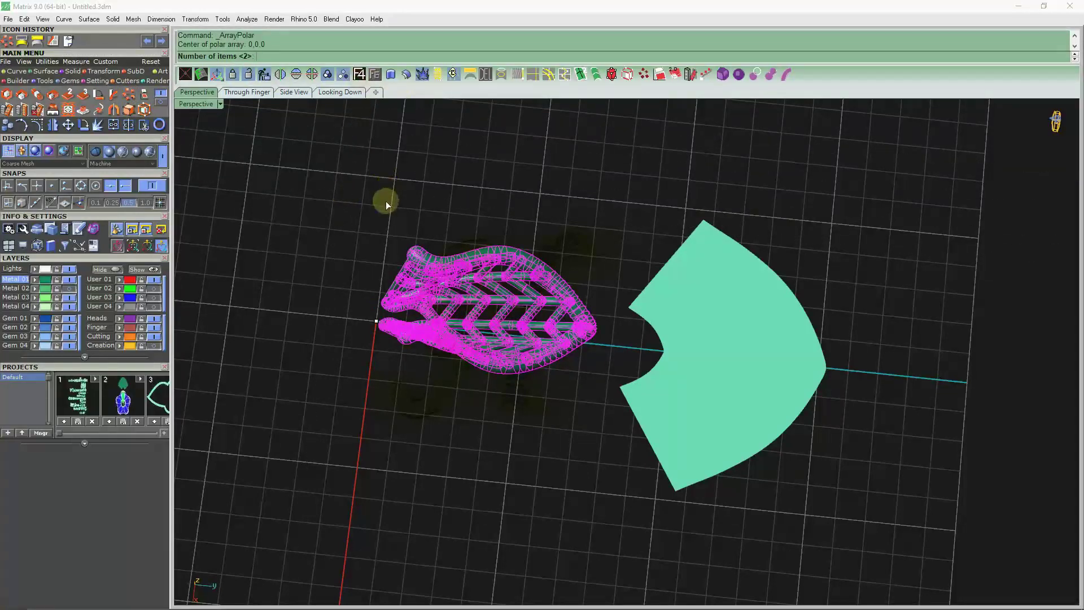
text(5)
key(Return)
key(Return)
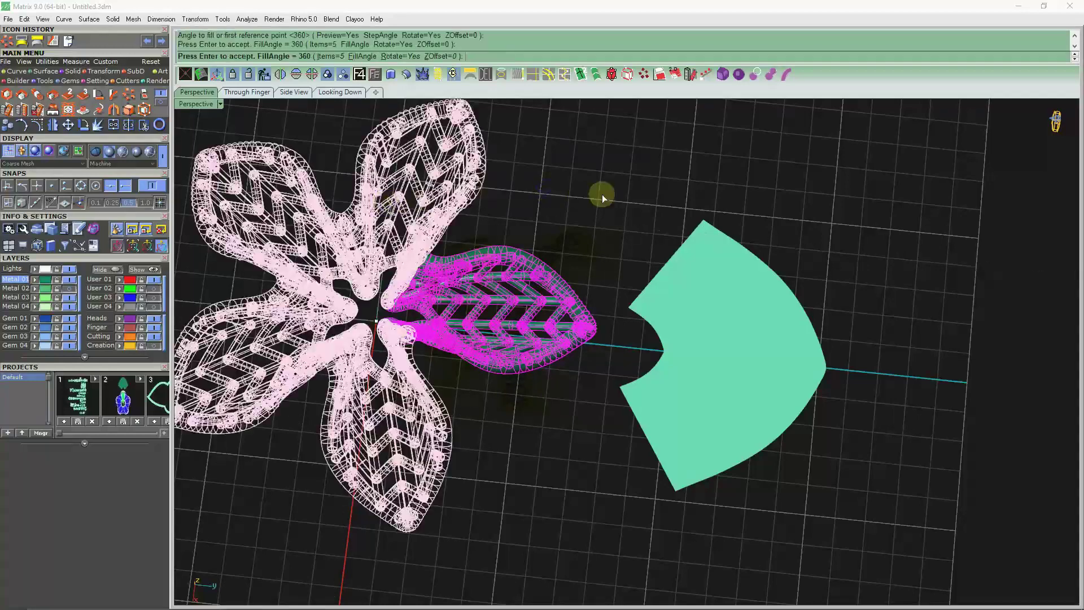
key(Return)
Step: Group the five petals into one flower and hide the Metal 03 layer
right_drag(506, 265, 517, 235)
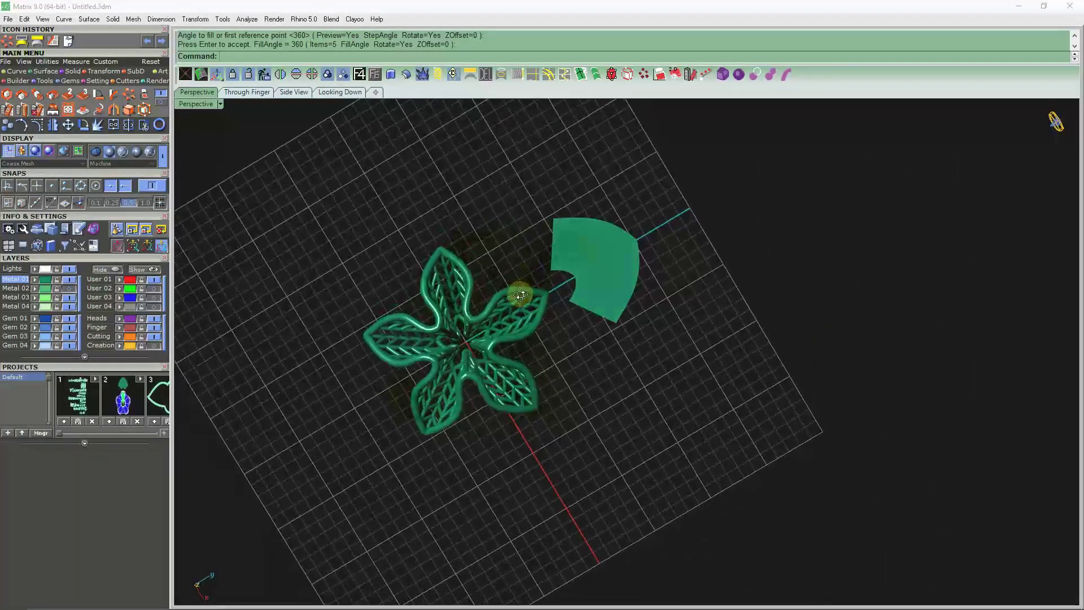
click(328, 74)
click(359, 244)
click(402, 303)
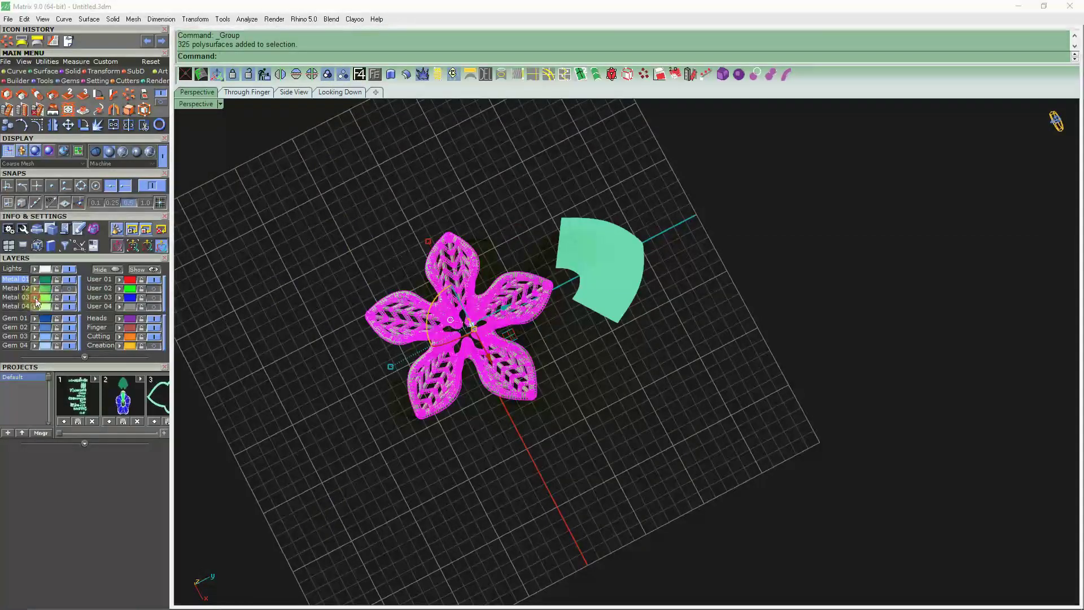
click(69, 298)
click(279, 242)
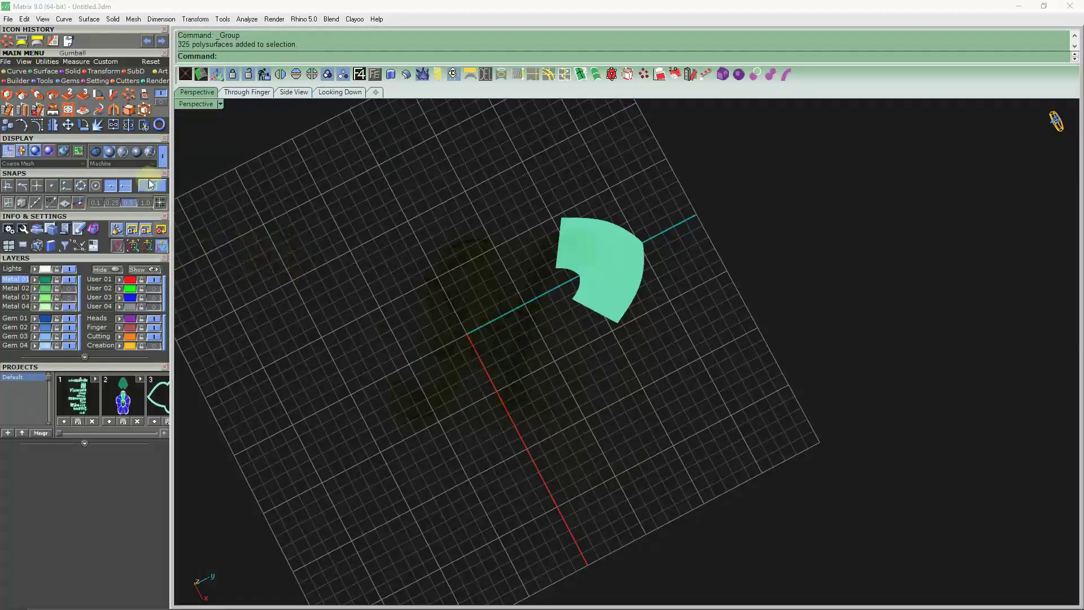
click(340, 92)
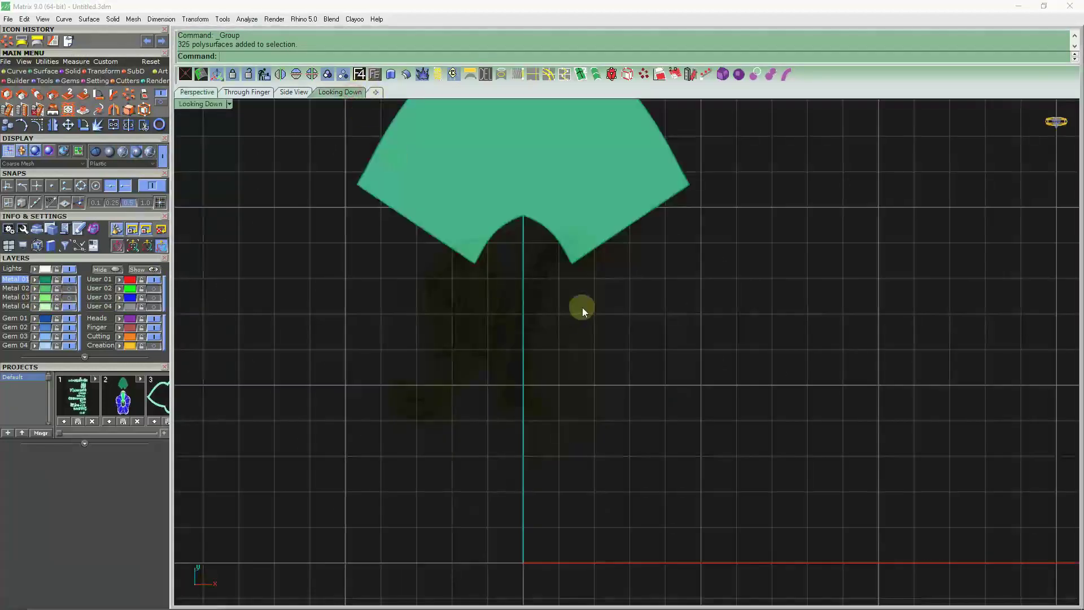
click(154, 306)
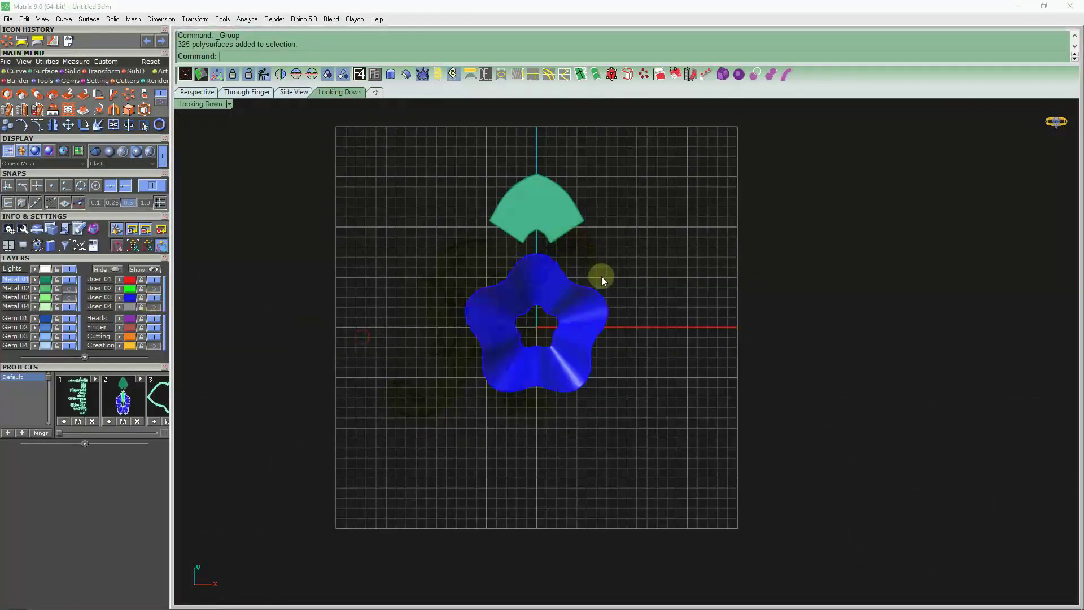
scroll(592, 293, up, 3)
click(493, 326)
scroll(515, 322, down, 2)
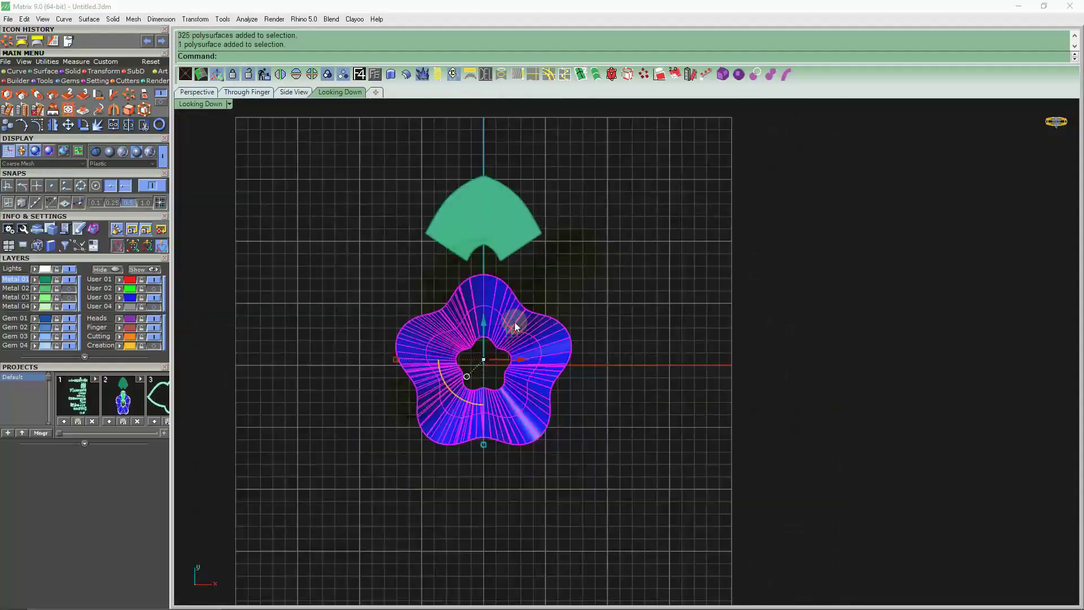
scroll(515, 322, up, 2)
click(264, 77)
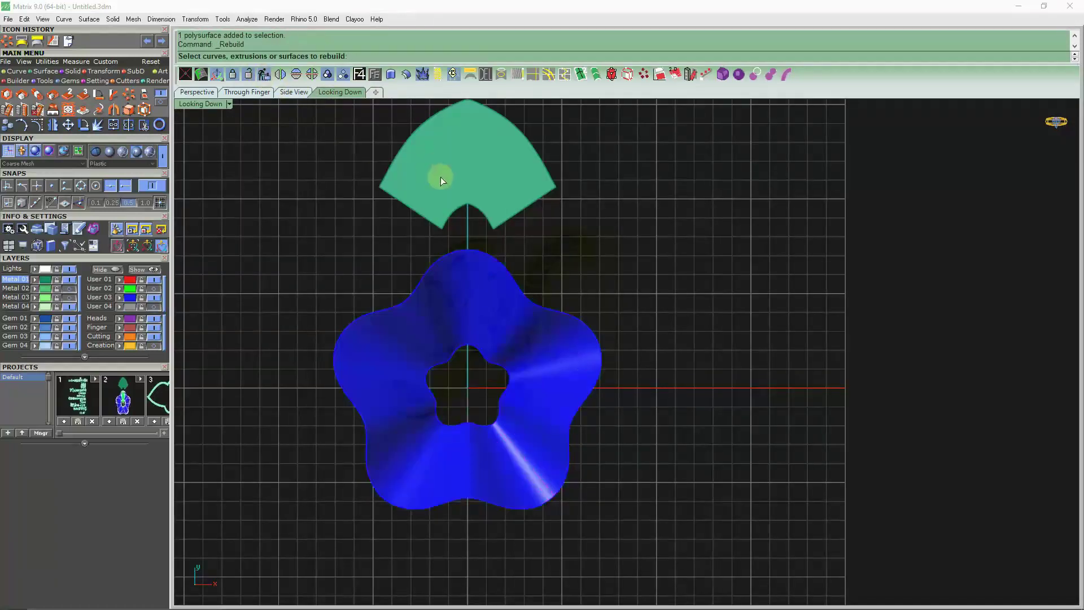
click(496, 292)
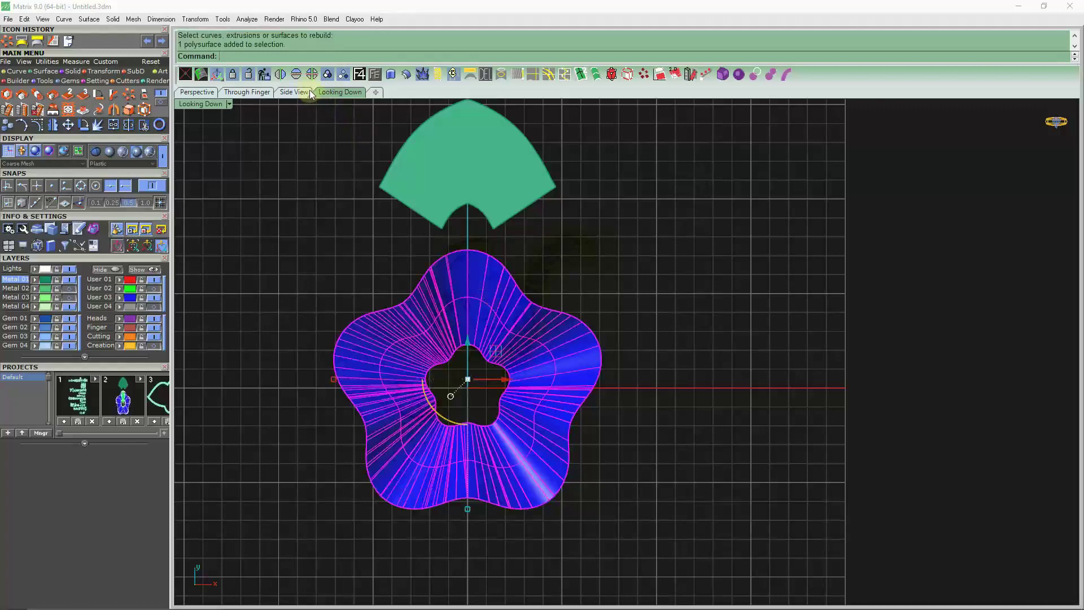
click(269, 79)
click(455, 282)
scroll(437, 369, up, 3)
scroll(451, 364, up, 3)
scroll(471, 362, down, 3)
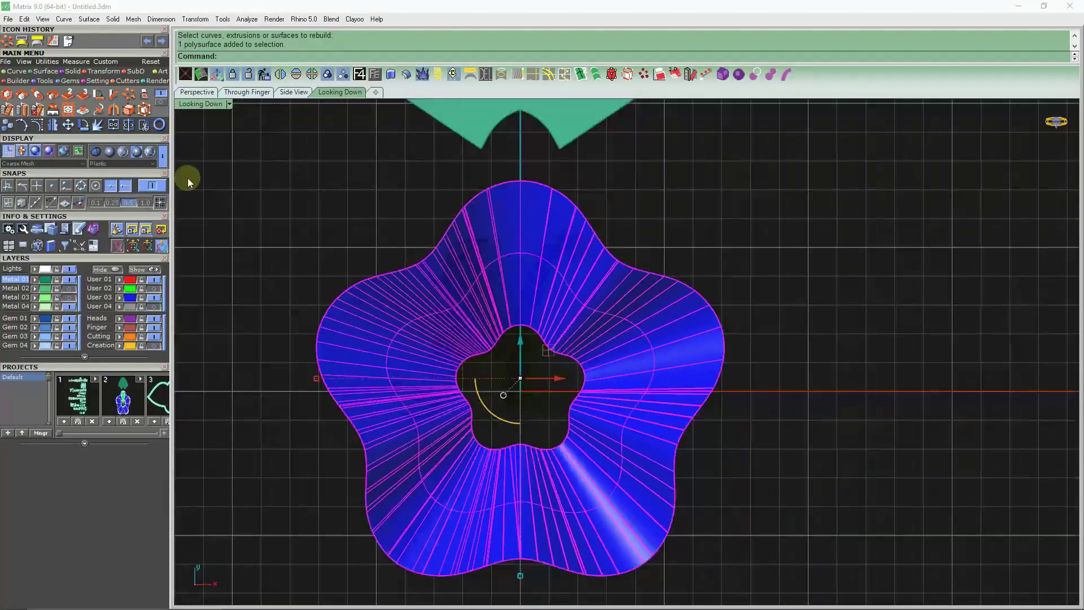
click(113, 126)
ctrl+click(439, 282)
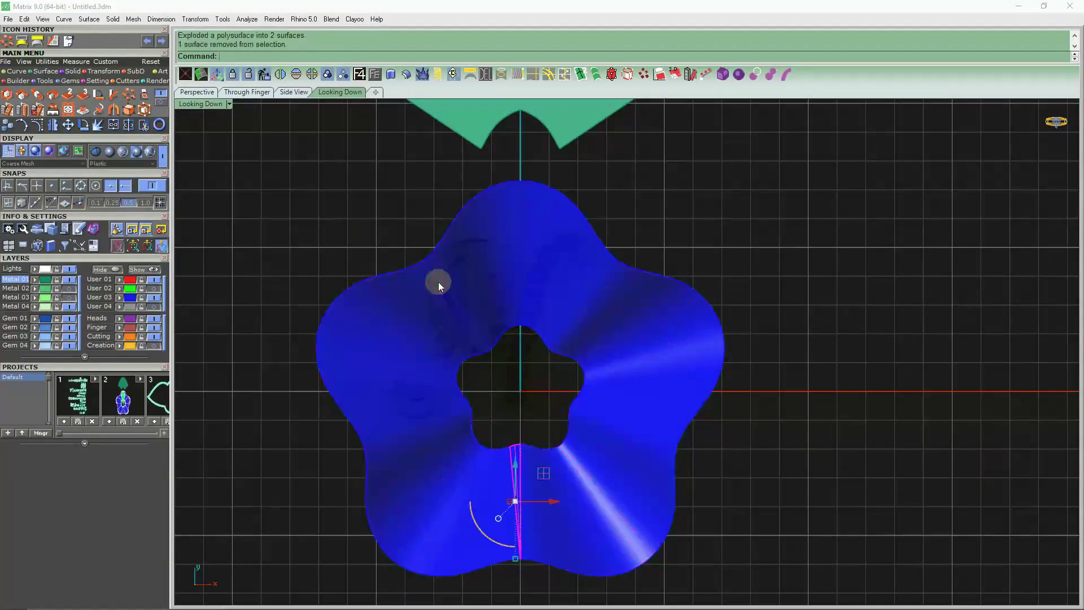
scroll(452, 310, down, 2)
scroll(524, 414, up, 3)
scroll(524, 414, up, 3)
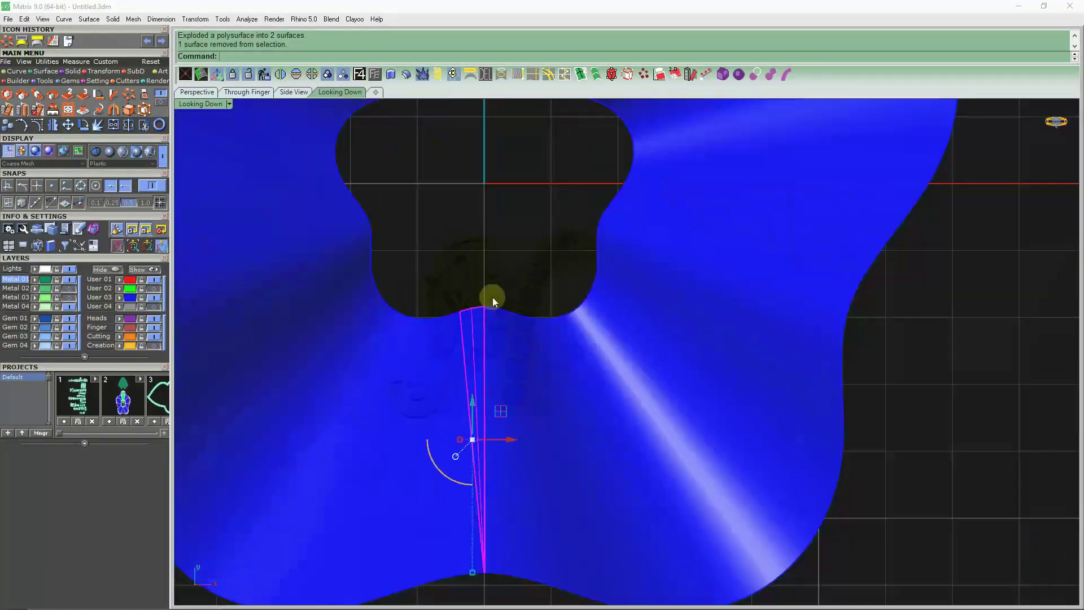
key(Delete)
scroll(495, 288, down, 3)
scroll(504, 361, up, 4)
key(ctrl+z)
click(446, 212)
scroll(466, 286, down, 2)
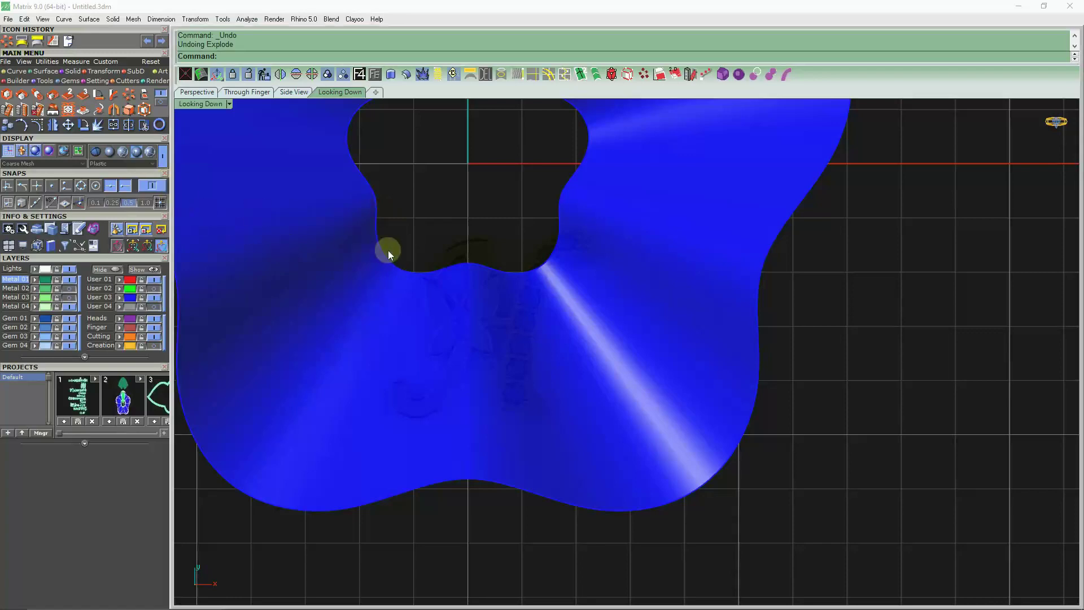
Step: Pick the flower's outer outline curve from the overlapping curve candidates
scroll(388, 250, up, 2)
click(435, 274)
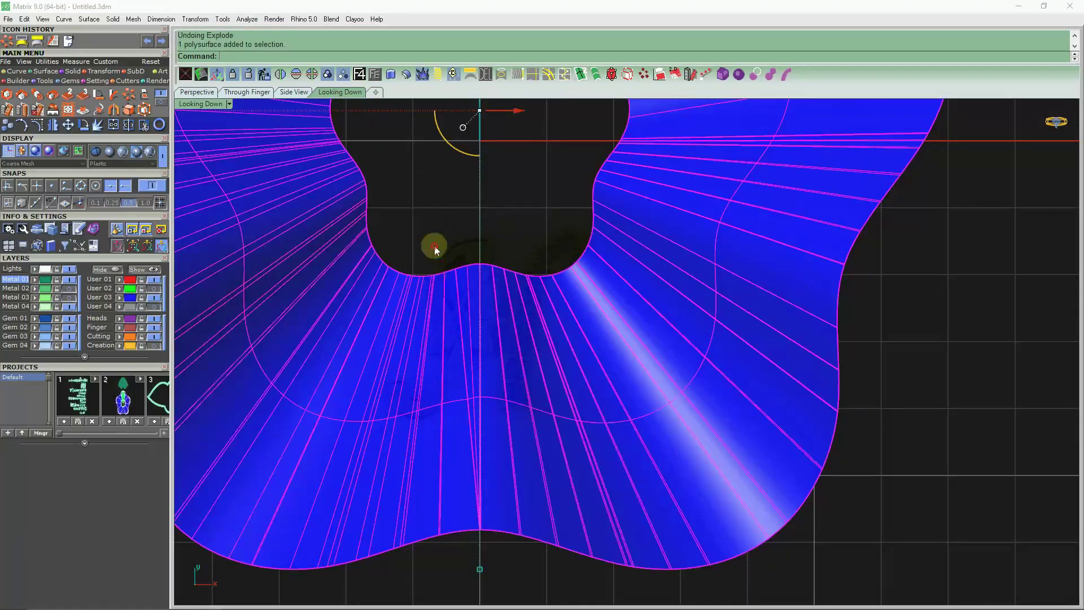
click(434, 247)
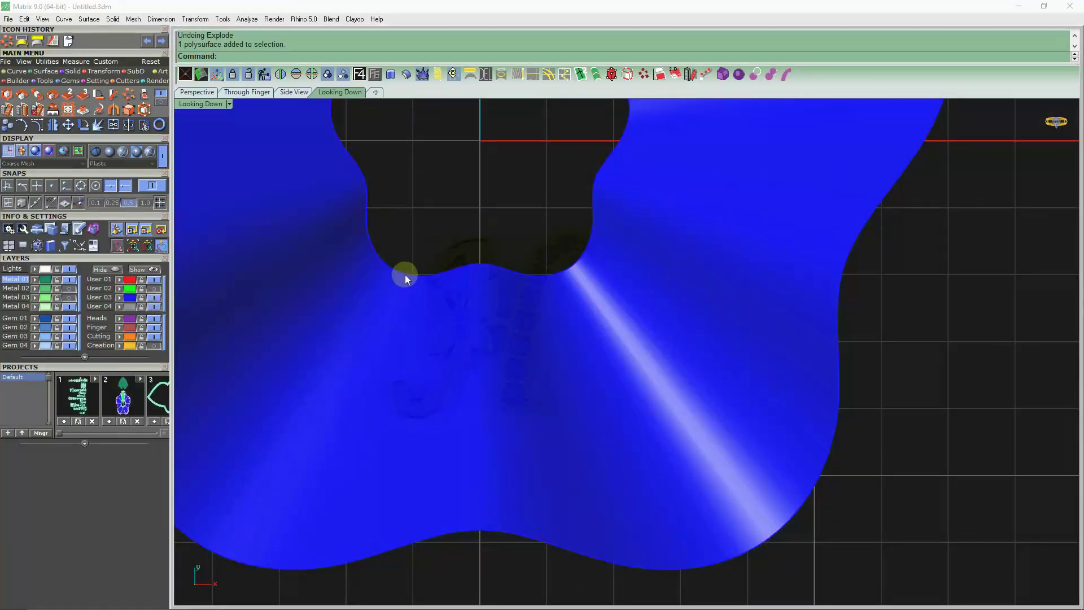
click(346, 308)
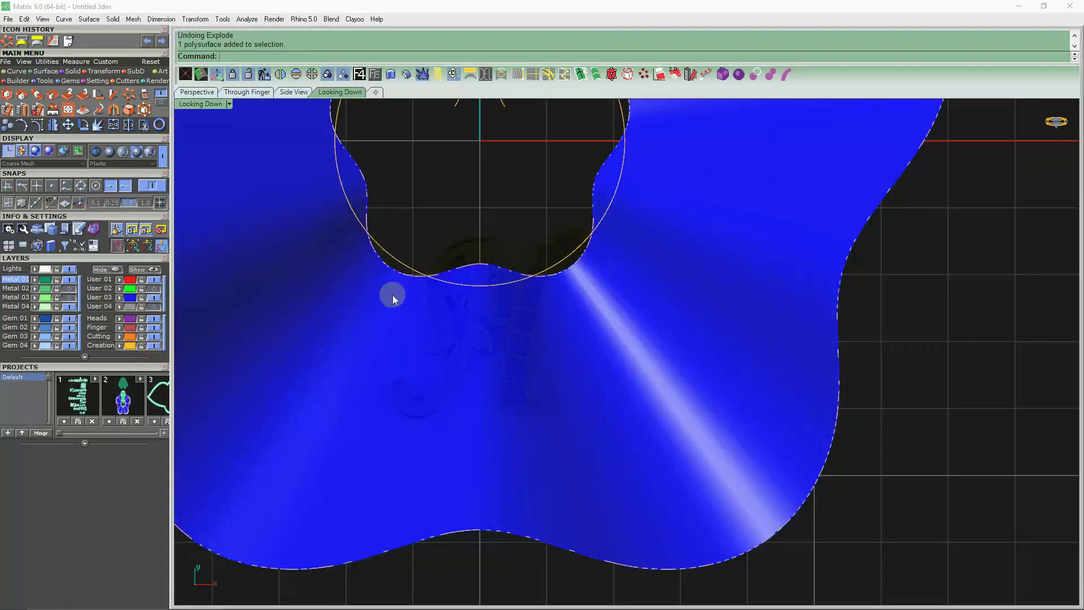
click(407, 274)
click(446, 288)
scroll(503, 230, down, 2)
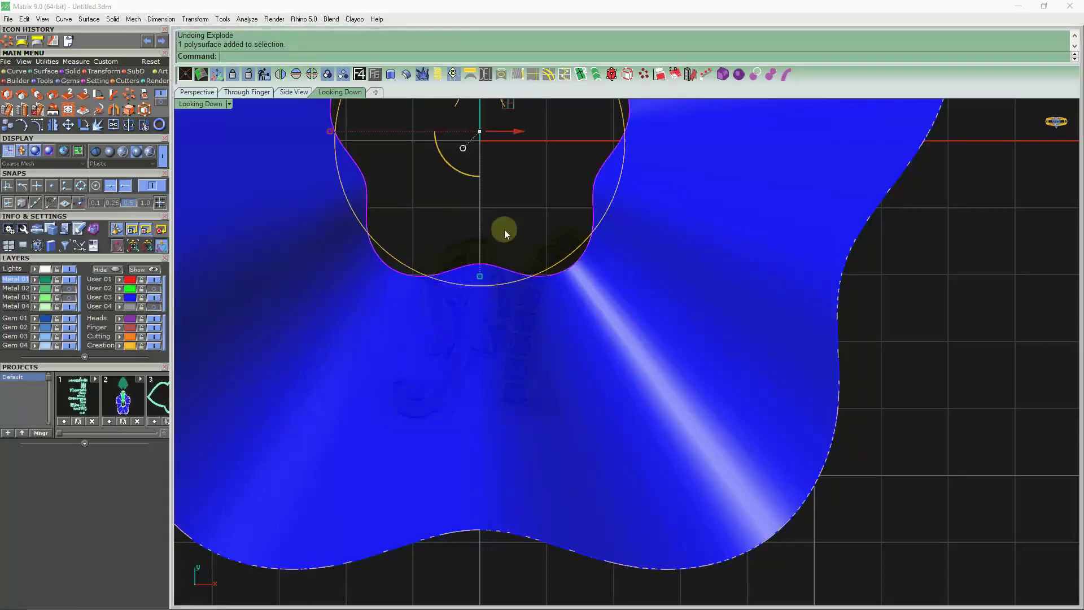
click(475, 430)
click(511, 457)
scroll(471, 452, down, 2)
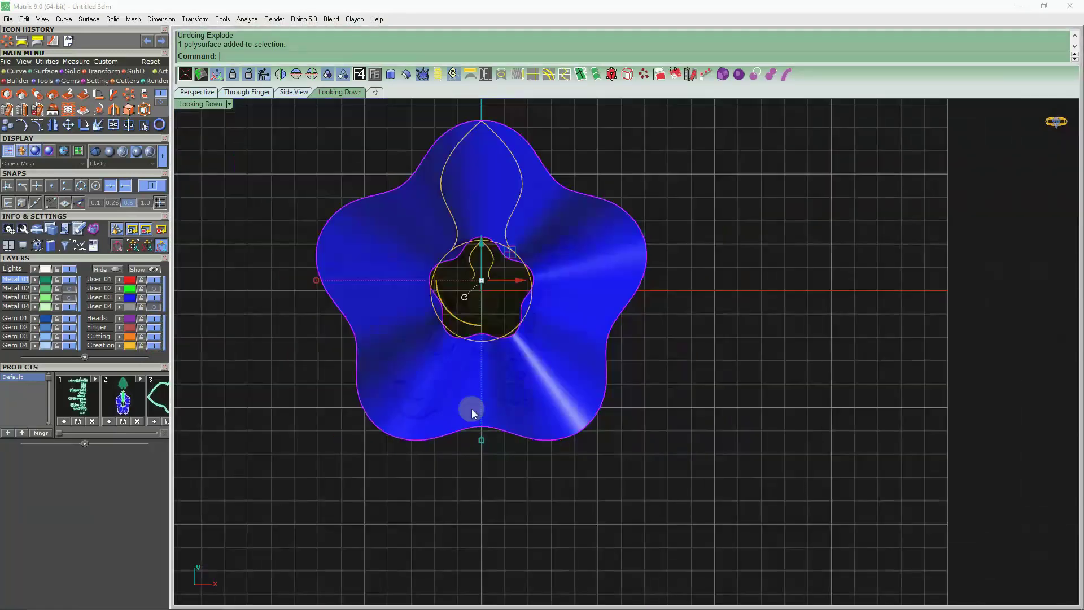
Step: Rebuild the outline curve with a point count of 5
click(266, 75)
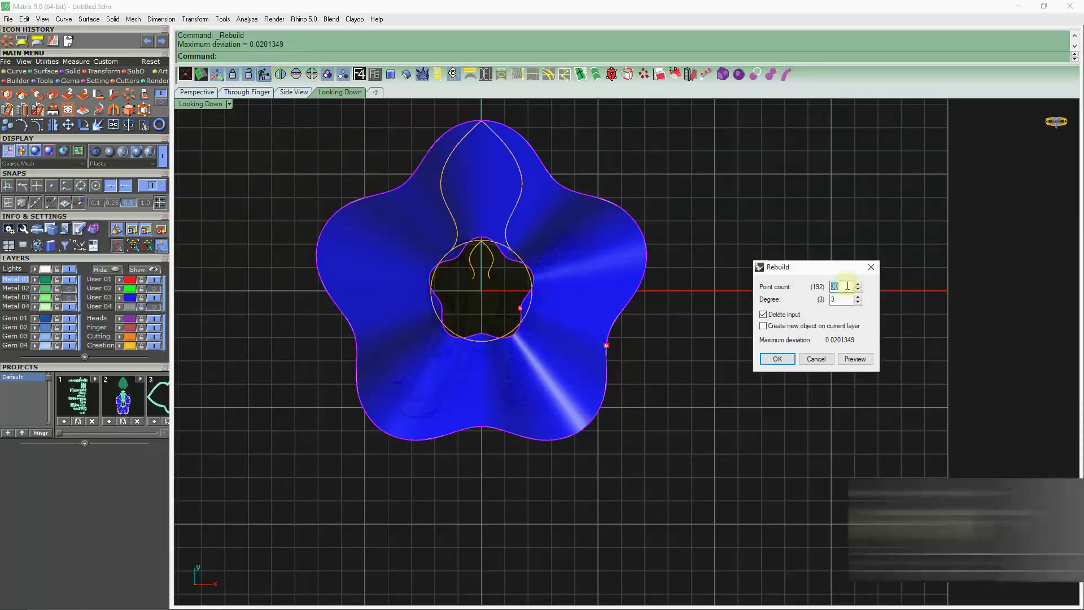
text(5)
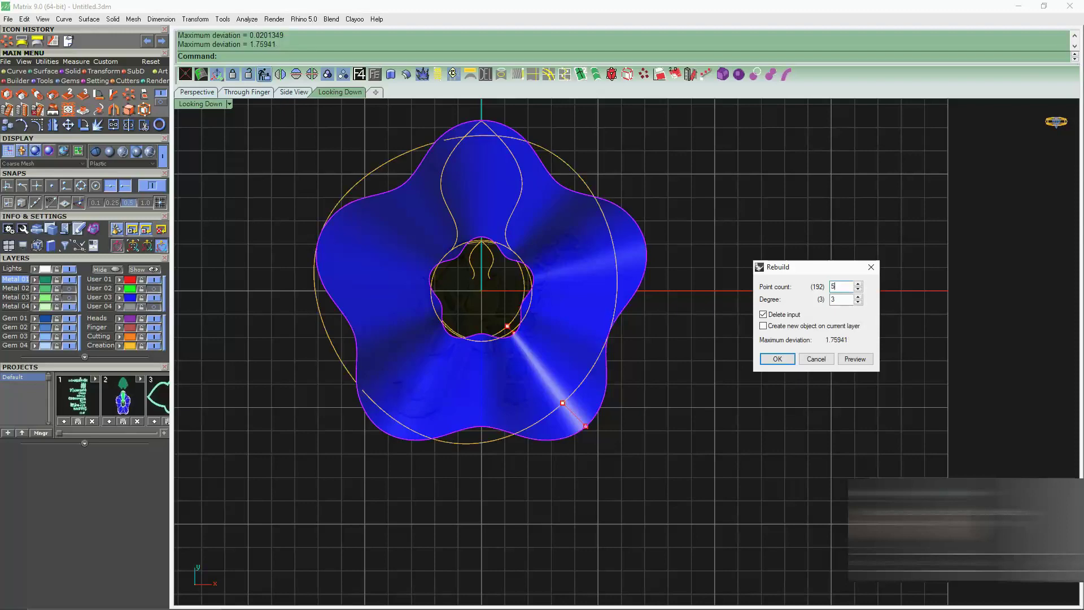
key(Return)
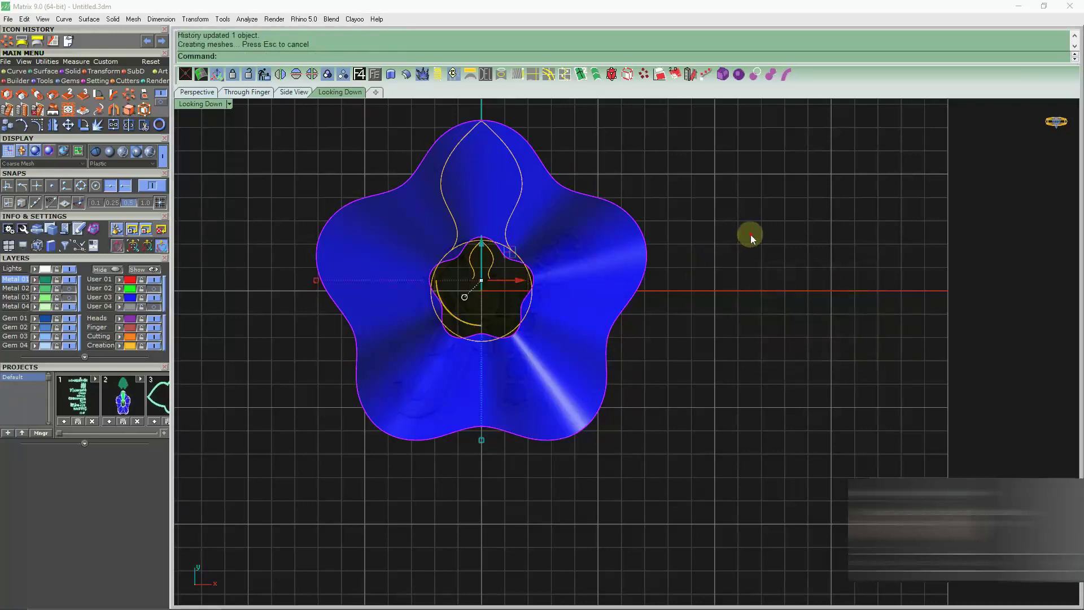
scroll(423, 334, up, 3)
Step: Select the flower surface, try splitting it, then deselect it
click(423, 333)
scroll(423, 334, up, 1)
scroll(456, 334, up, 2)
scroll(498, 337, down, 1)
scroll(498, 337, down, 5)
click(97, 125)
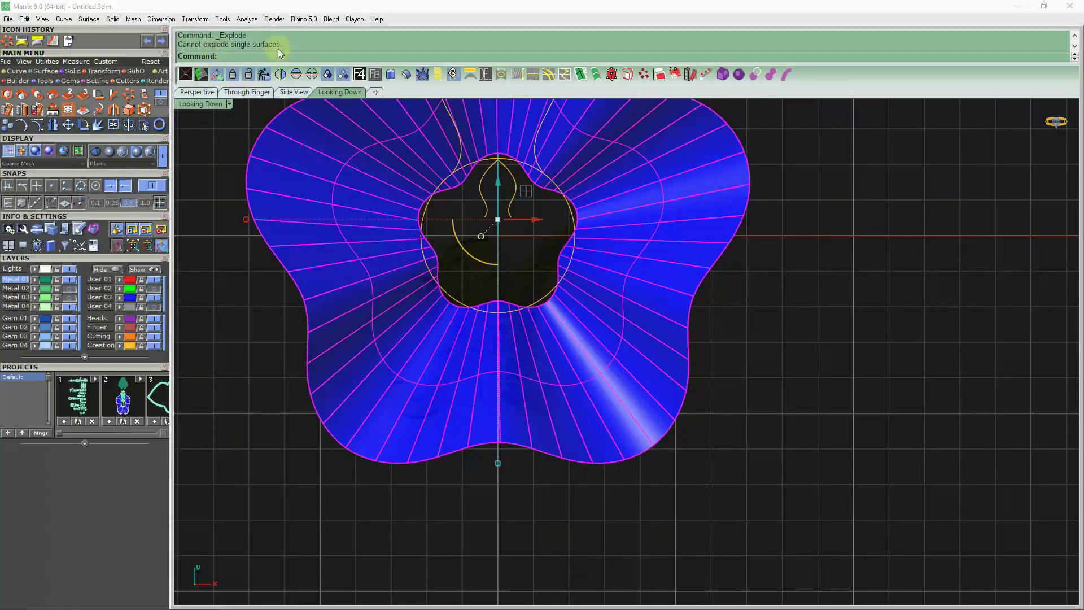
click(245, 279)
Step: Hide the Creation layer's construction curves and recentre the view on the flower
scroll(416, 309, down, 3)
scroll(278, 226, up, 1)
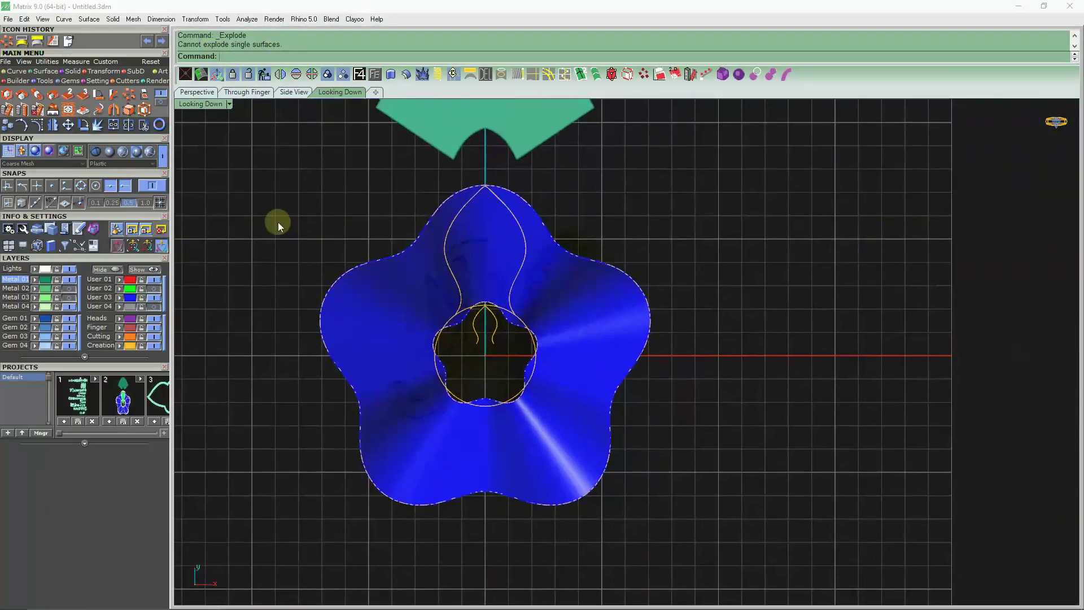
click(152, 345)
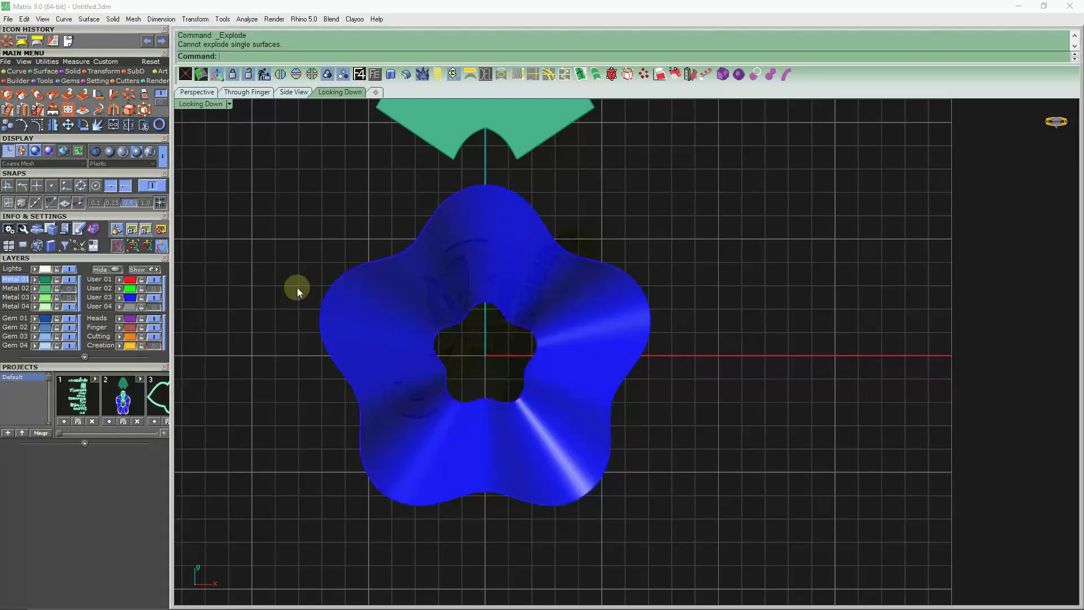
scroll(468, 236, down, 2)
scroll(472, 235, up, 2)
mouse_move(473, 235)
right_down()
mouse_move(516, 277)
mouse_move(518, 250)
right_up()
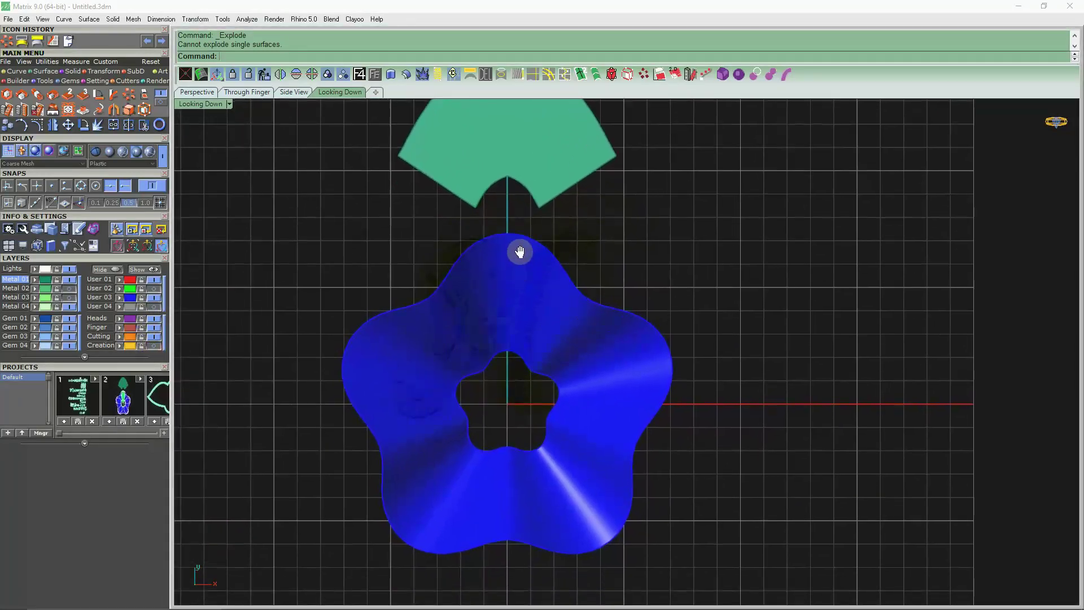
scroll(520, 252, down, 2)
scroll(520, 252, down, 1)
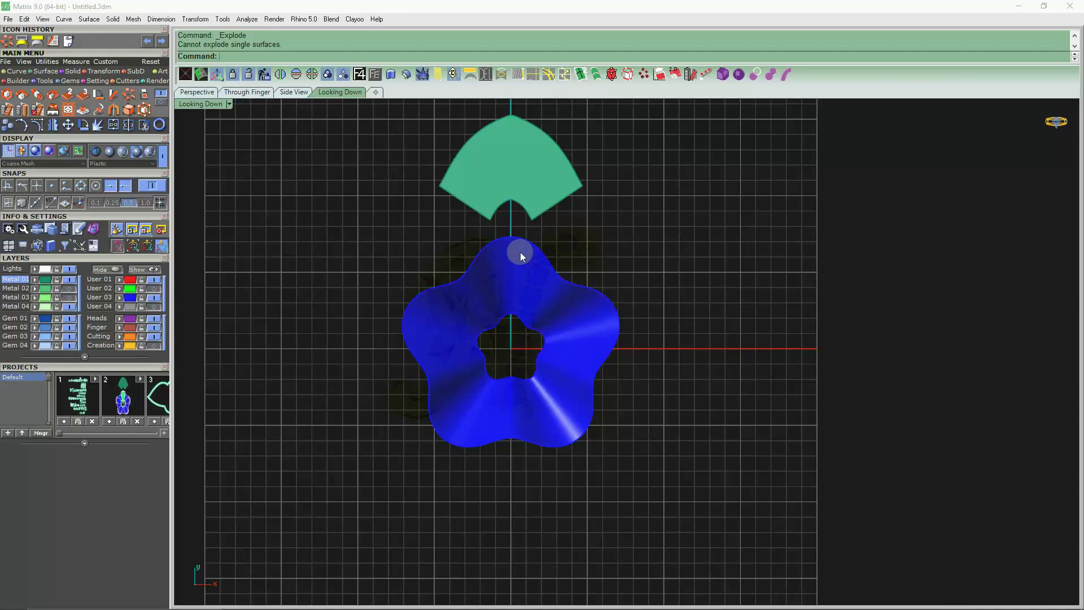
Step: Rebuild the flower surface with denser radial isocurves
click(507, 270)
click(263, 74)
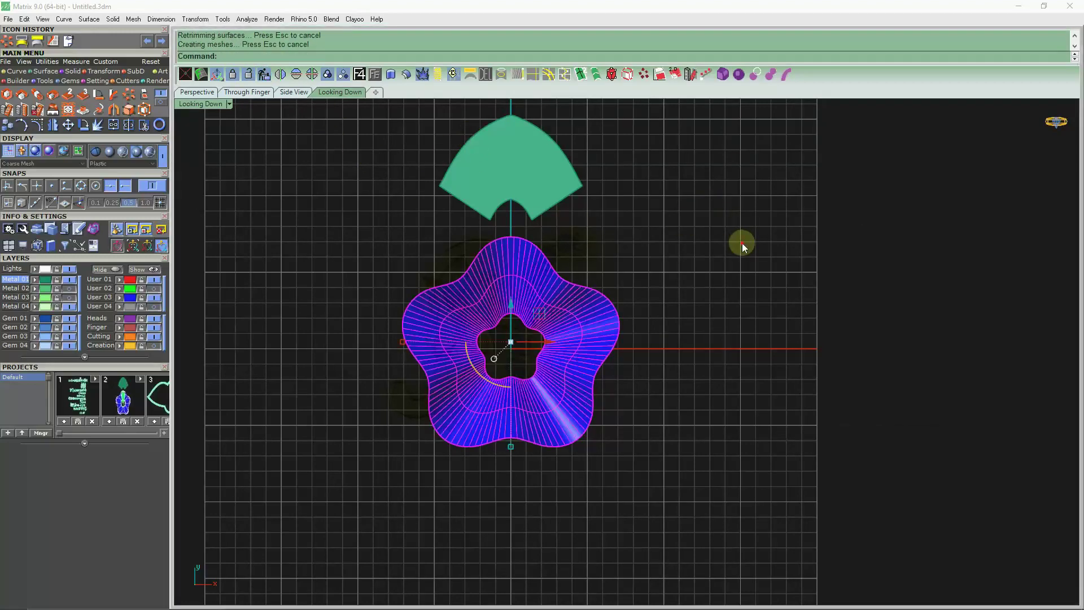
scroll(562, 253, up, 1)
scroll(563, 253, up, 2)
scroll(629, 229, down, 1)
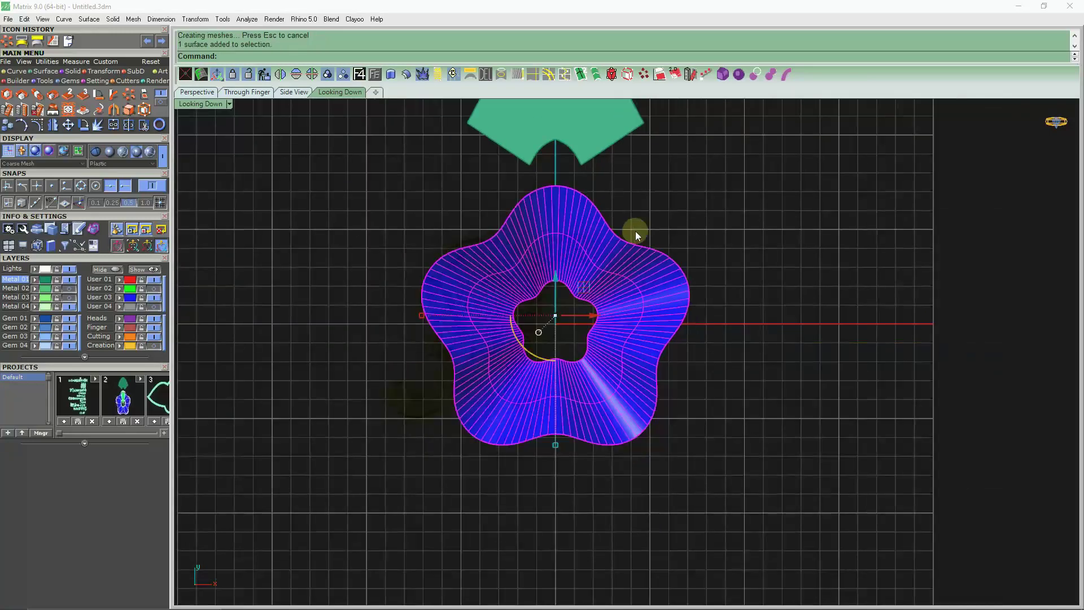
Step: Start a new Hatch command with the view repositioned around the flower
click(727, 274)
mouse_move(727, 274)
right_down()
mouse_move(722, 243)
mouse_move(680, 300)
mouse_move(639, 311)
right_up()
scroll(680, 300, down, 2)
text(Hatch)
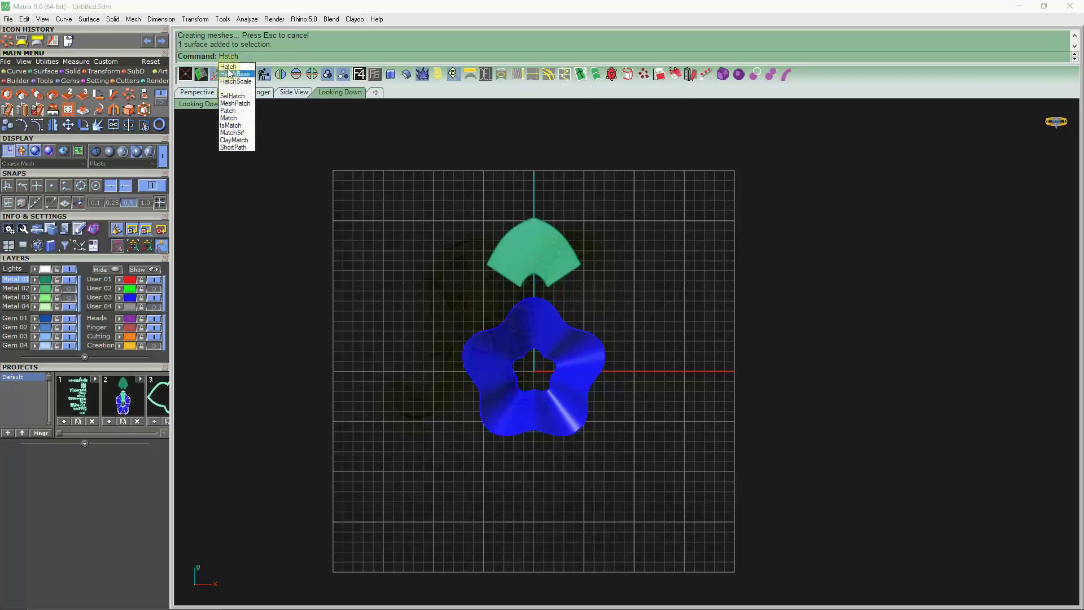
key(Return)
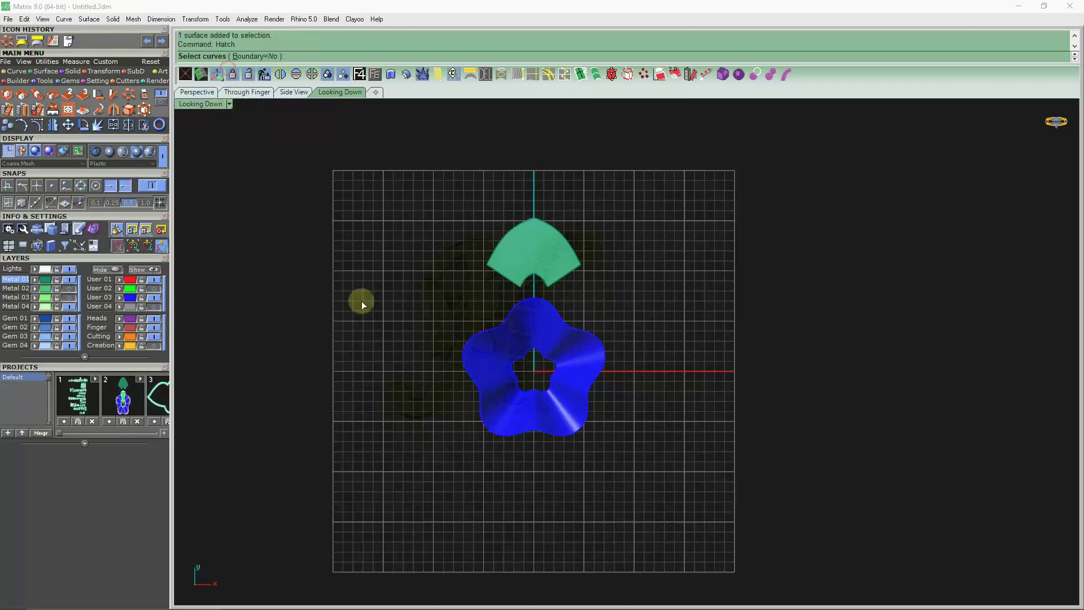
Step: Pick the flower's outline curves and browse the hatch pattern list
scroll(520, 359, up, 2)
drag(505, 432, 504, 430)
key(Return)
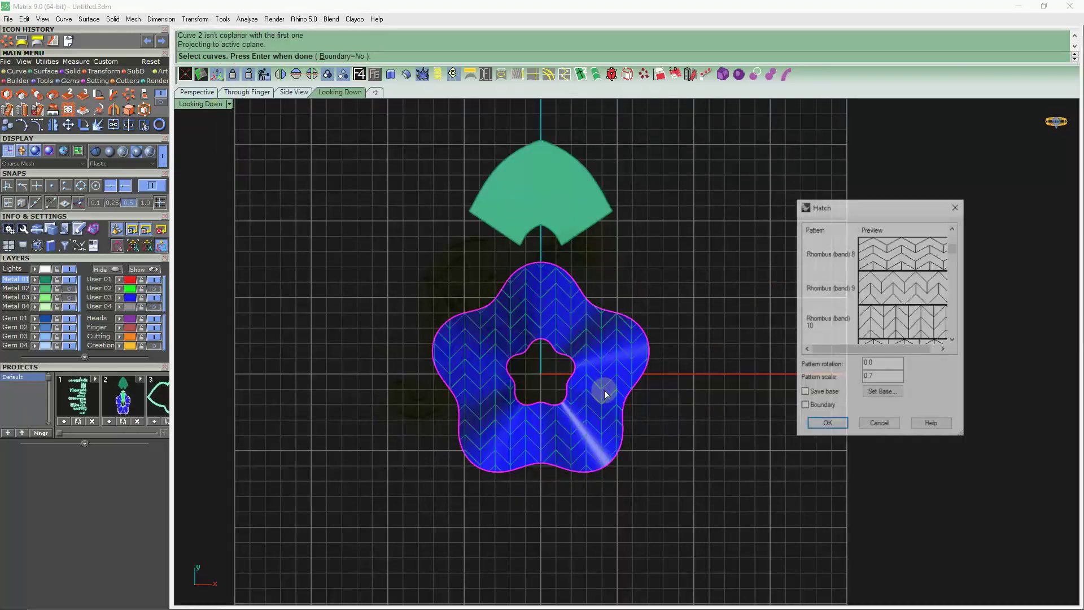
scroll(500, 354, up, 2)
scroll(890, 311, down, 2)
scroll(898, 302, down, 3)
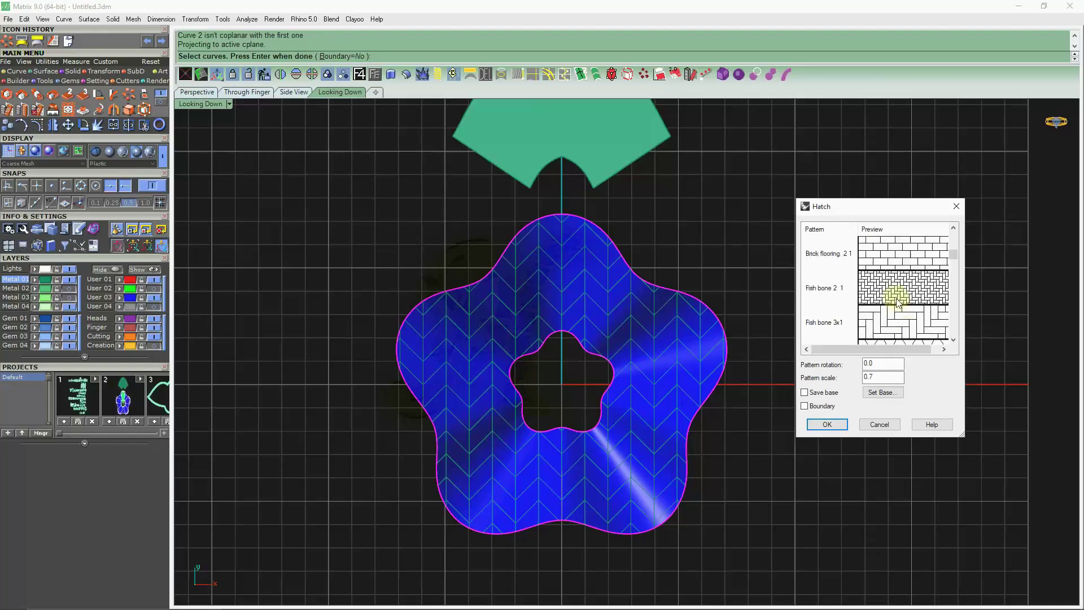
scroll(898, 302, down, 1)
scroll(897, 302, down, 1)
scroll(898, 302, down, 2)
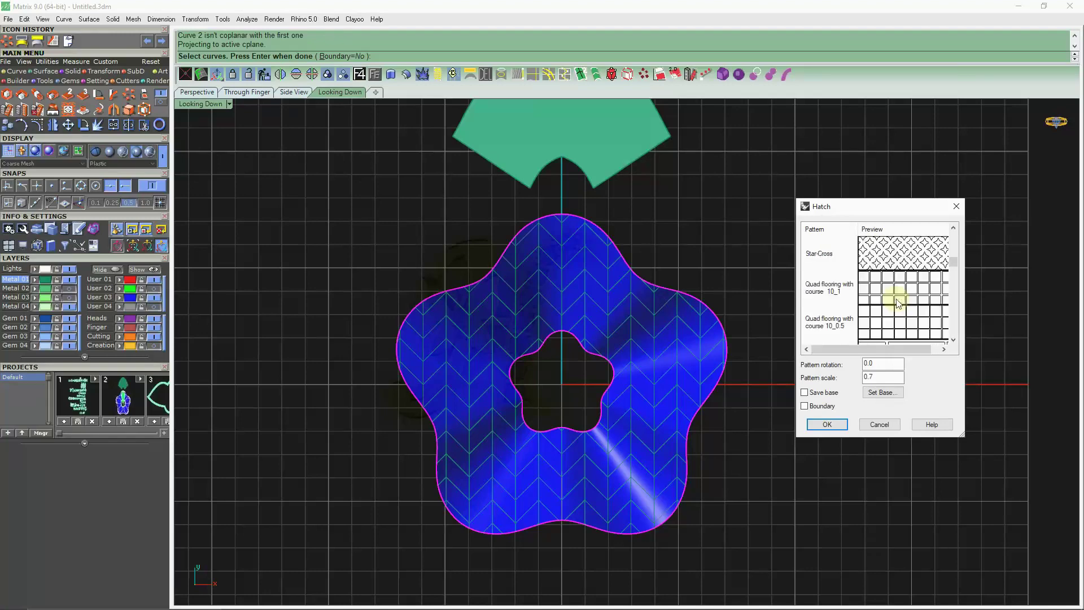
scroll(897, 302, down, 2)
scroll(898, 302, down, 1)
scroll(898, 302, down, 1)
scroll(898, 302, down, 2)
scroll(897, 302, down, 1)
scroll(898, 302, down, 1)
scroll(897, 302, down, 1)
scroll(899, 303, down, 2)
scroll(901, 303, down, 1)
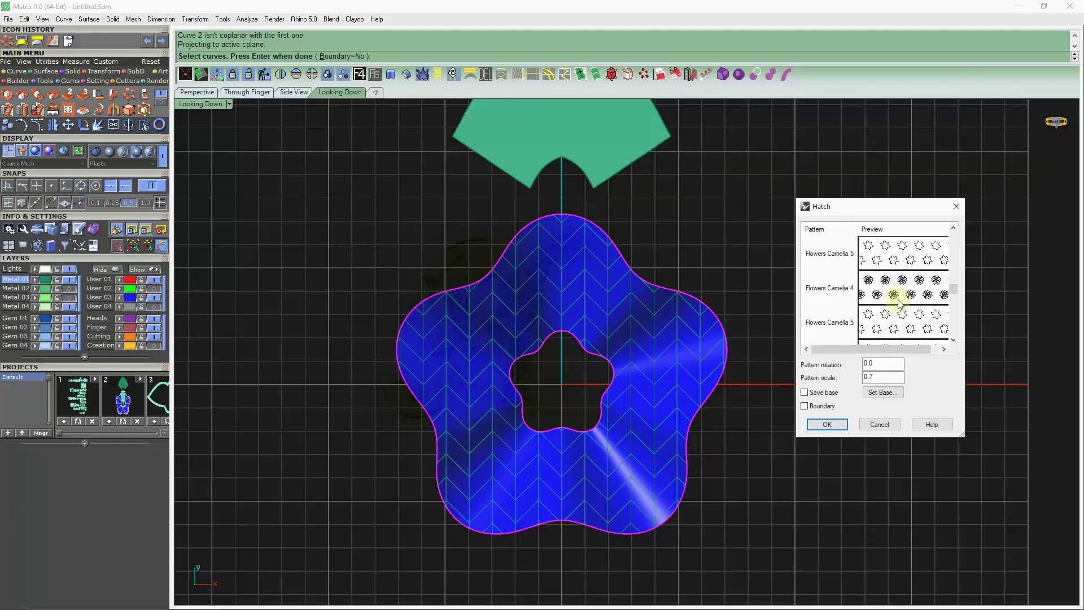
scroll(913, 307, down, 2)
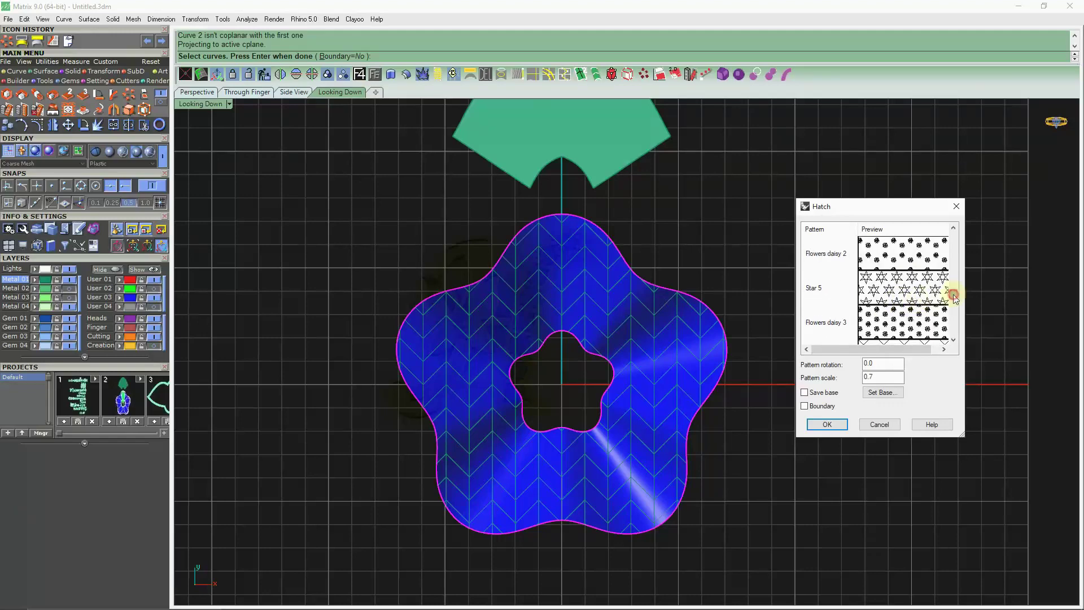
scroll(953, 297, down, 2)
scroll(953, 297, down, 1)
scroll(953, 298, down, 2)
scroll(953, 299, down, 1)
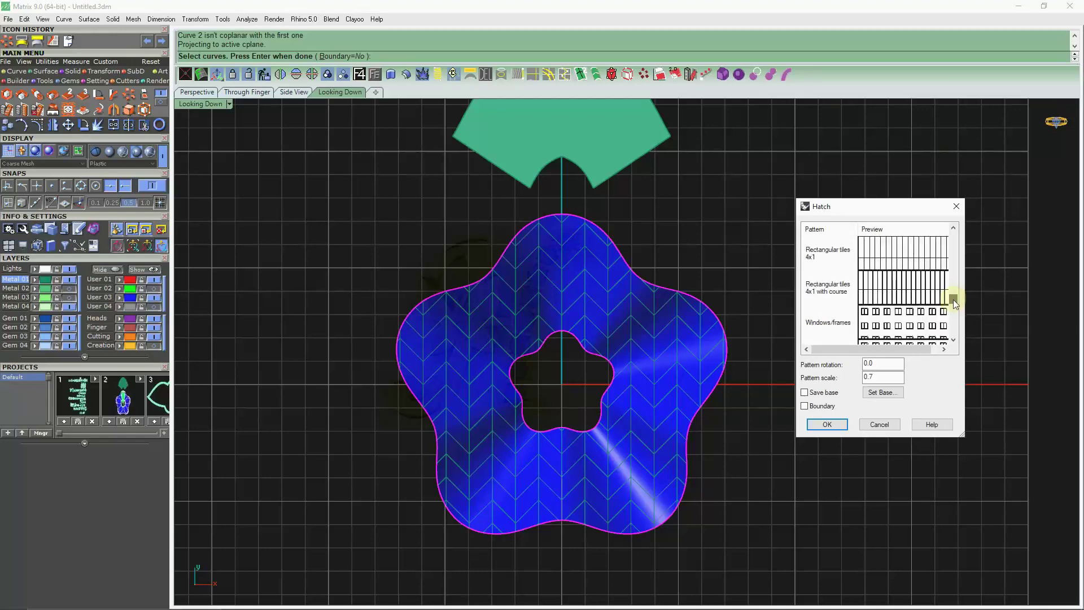
scroll(953, 299, down, 1)
scroll(953, 303, down, 2)
scroll(955, 308, down, 2)
scroll(956, 314, down, 2)
scroll(955, 311, down, 1)
scroll(954, 310, down, 1)
scroll(954, 312, down, 2)
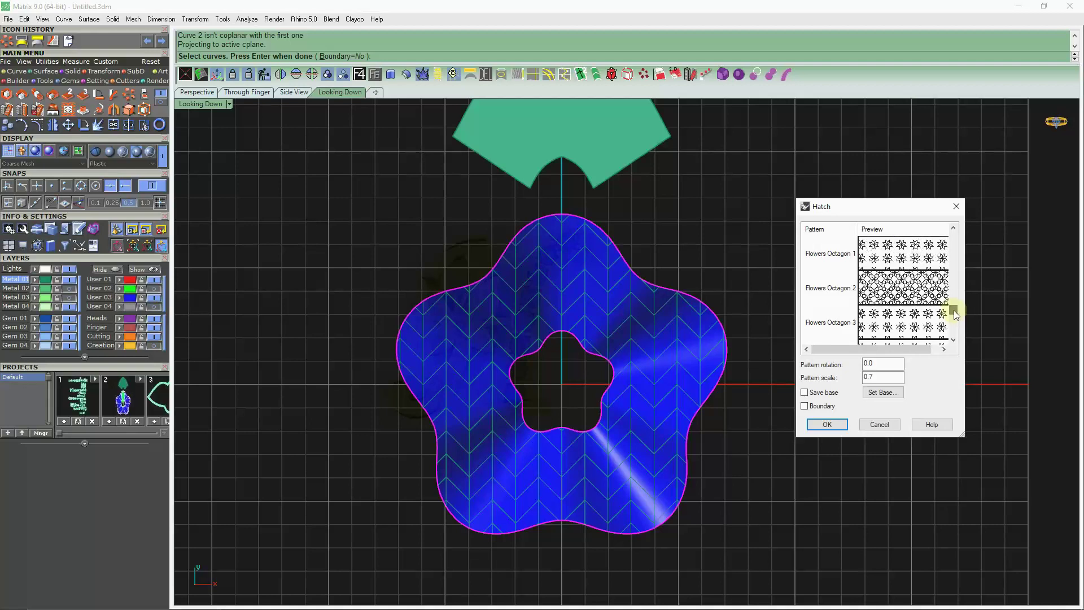
scroll(892, 286, down, 1)
scroll(893, 288, down, 2)
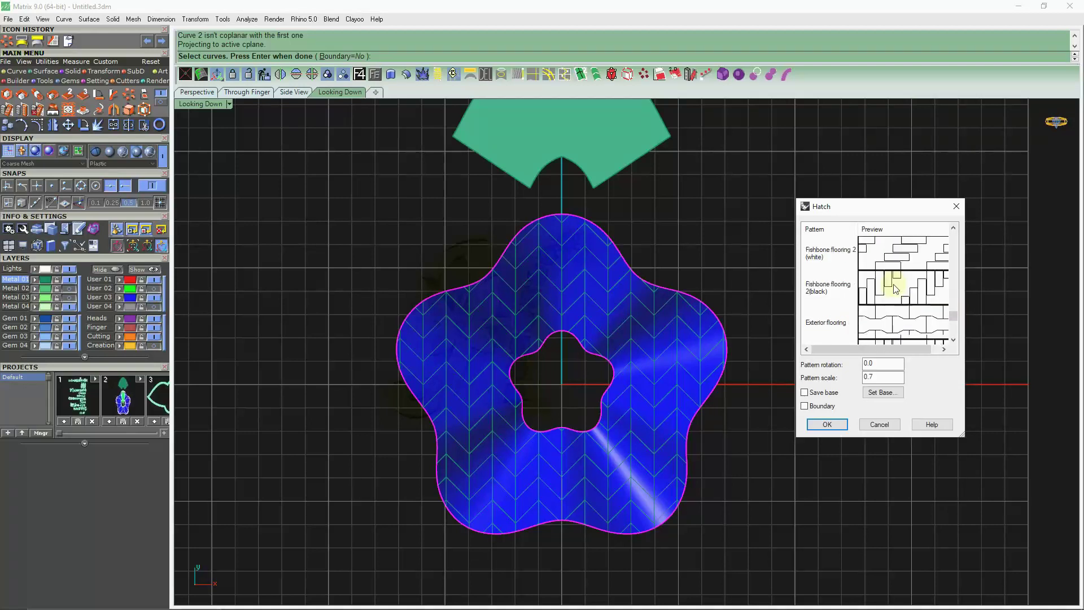
scroll(895, 288, down, 2)
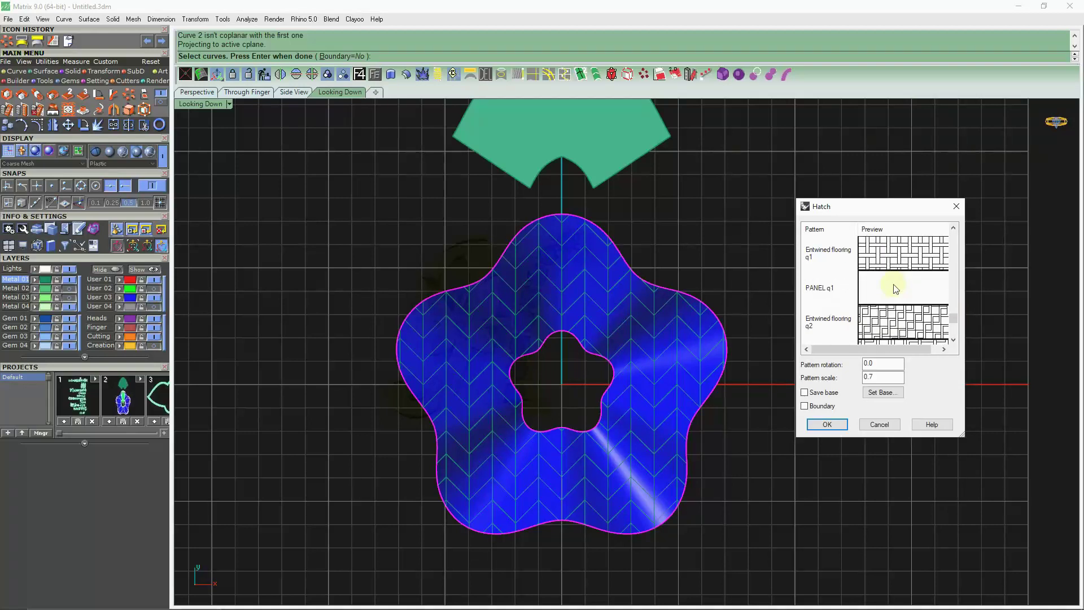
scroll(895, 288, up, 2)
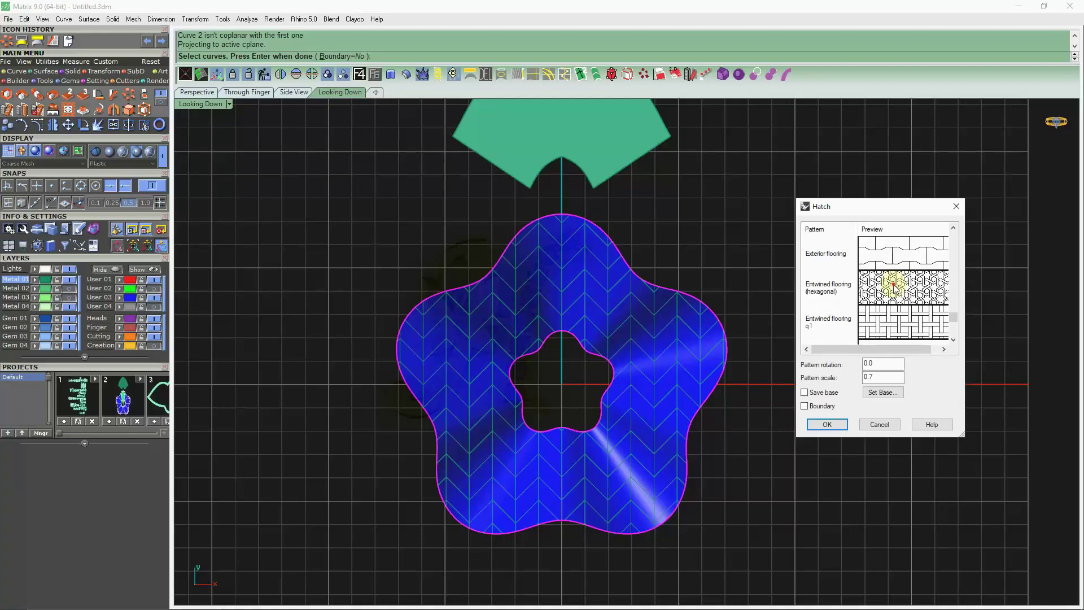
Step: Apply the Entwined flooring (hexagonal) hatch at pattern scale .5, viewed in perspective
click(893, 287)
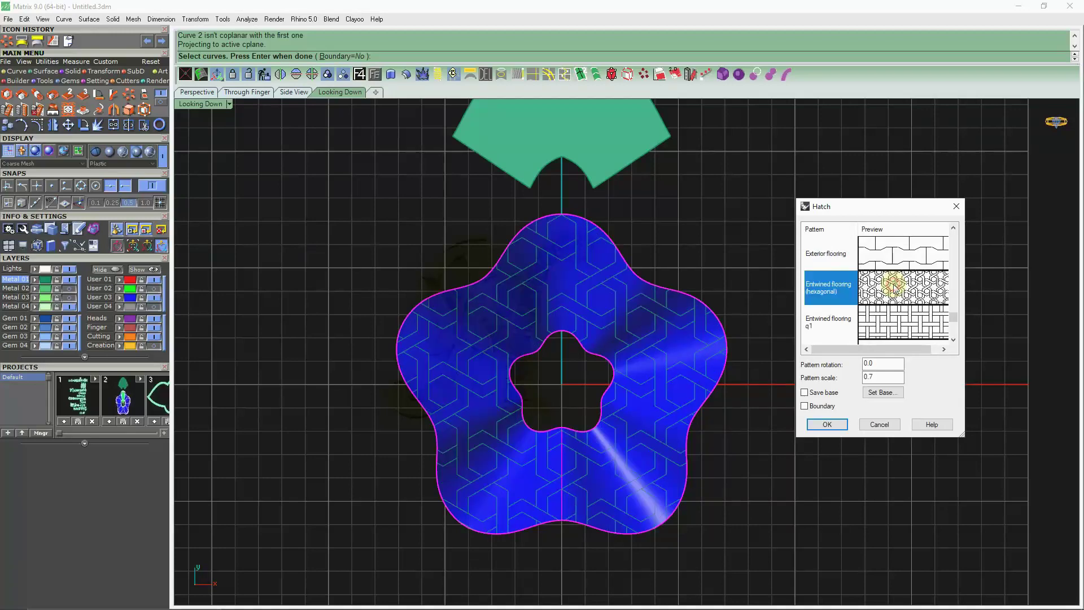
double_click(881, 377)
text(.5)
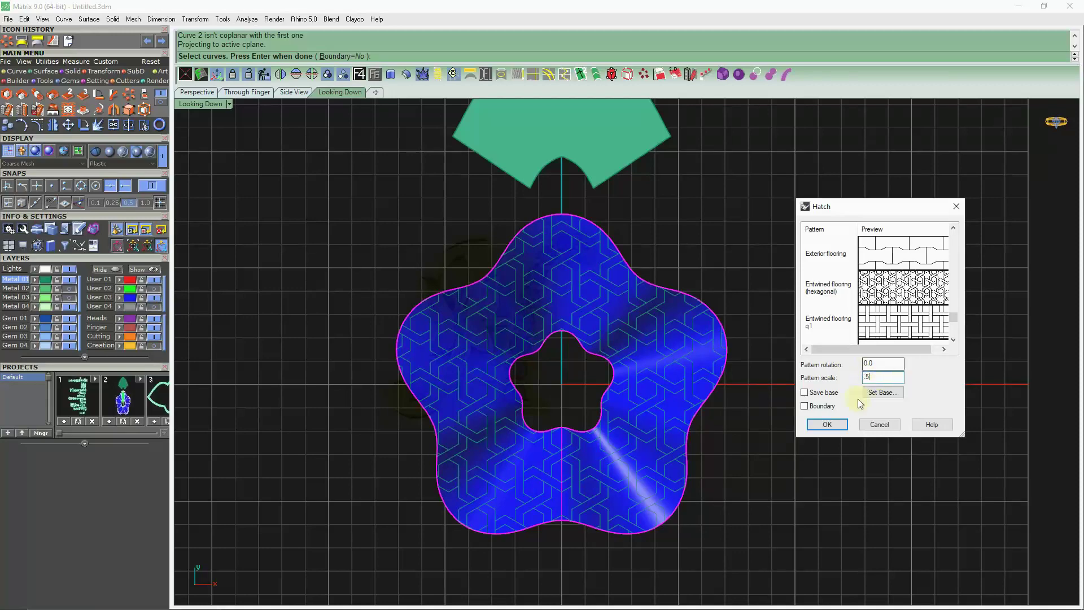
click(838, 428)
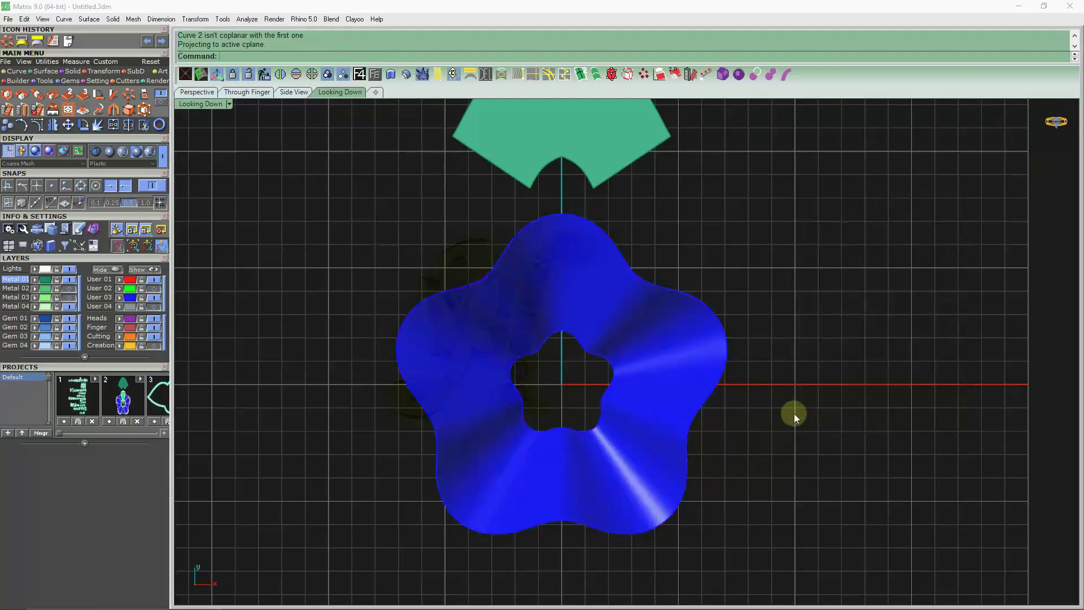
click(181, 95)
Step: Orbit to the flower, cancelling a repeated hatch and an aborted patch attempt
right_drag(578, 323, 401, 330)
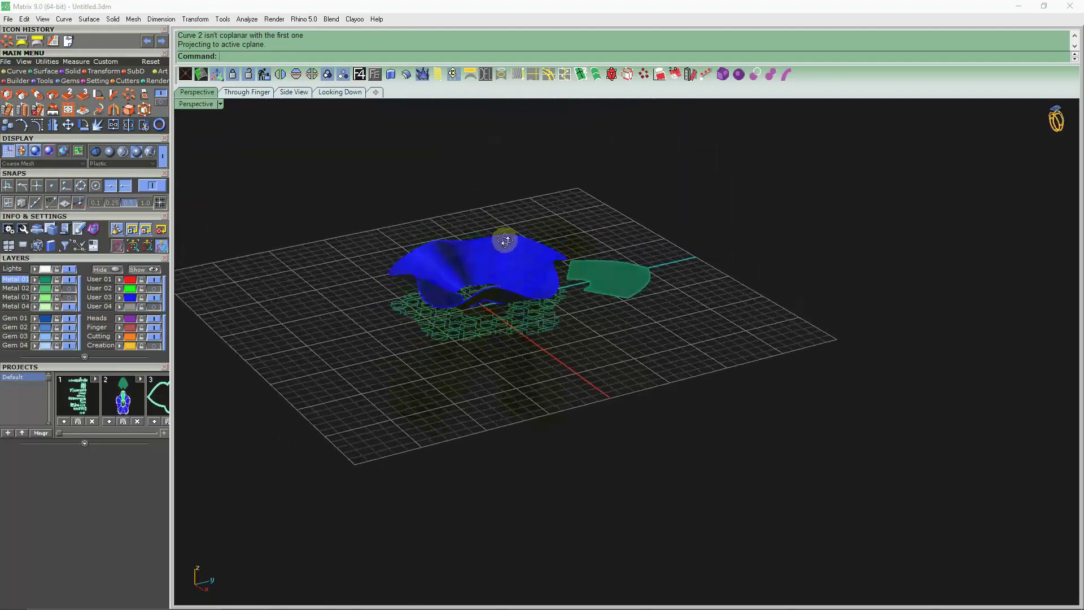
key(Return)
mouse_move(401, 330)
right_down()
mouse_move(512, 298)
mouse_move(534, 346)
mouse_move(527, 266)
right_up()
key(Escape)
click(515, 232)
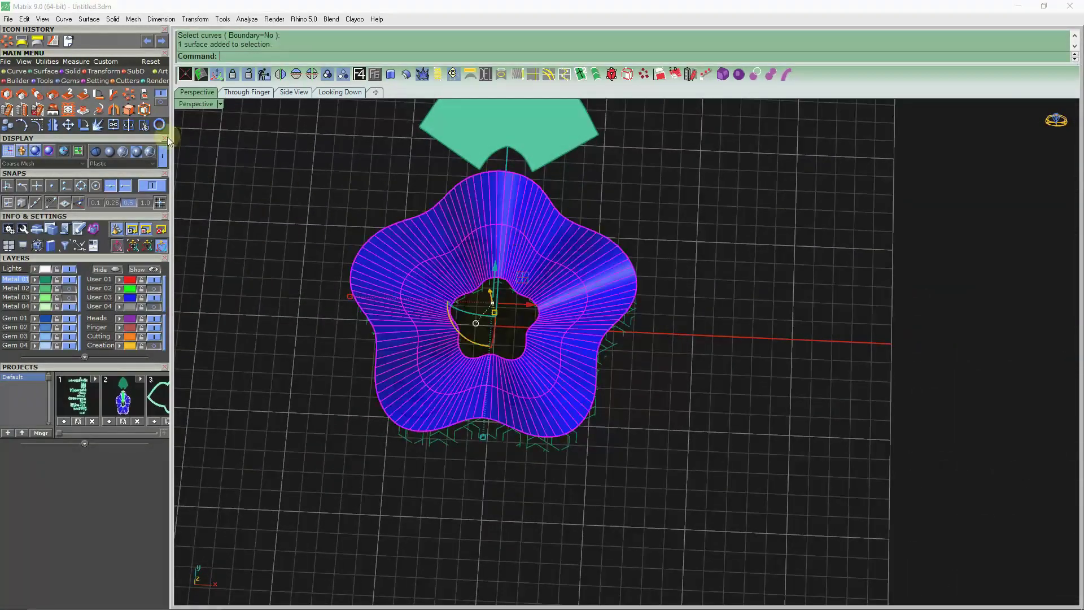
click(35, 73)
click(22, 109)
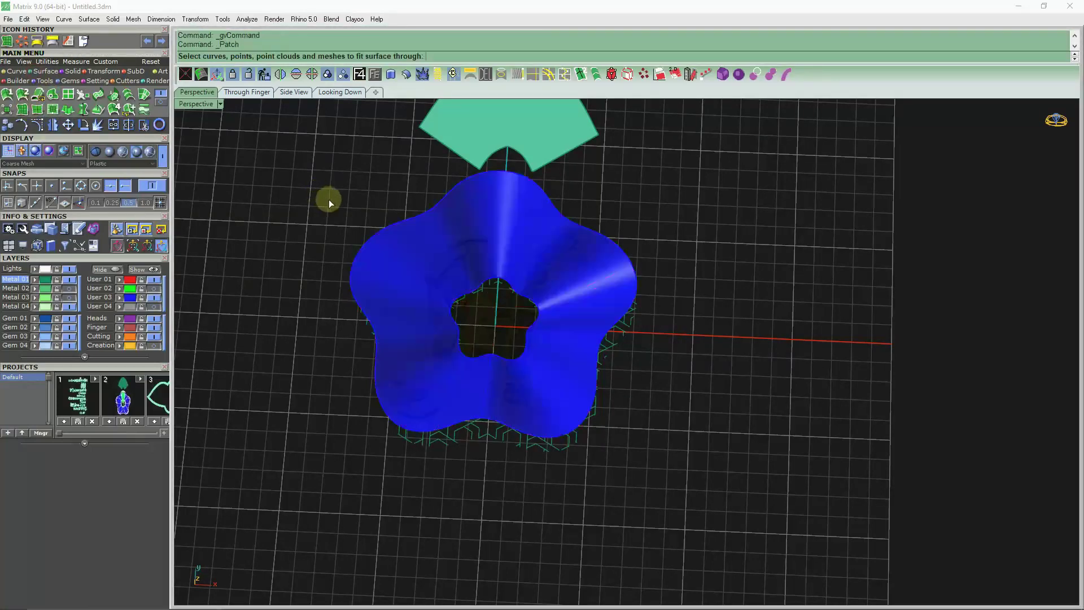
key(Escape)
Step: Smash the curved blue flower surface into a flat copy
click(430, 242)
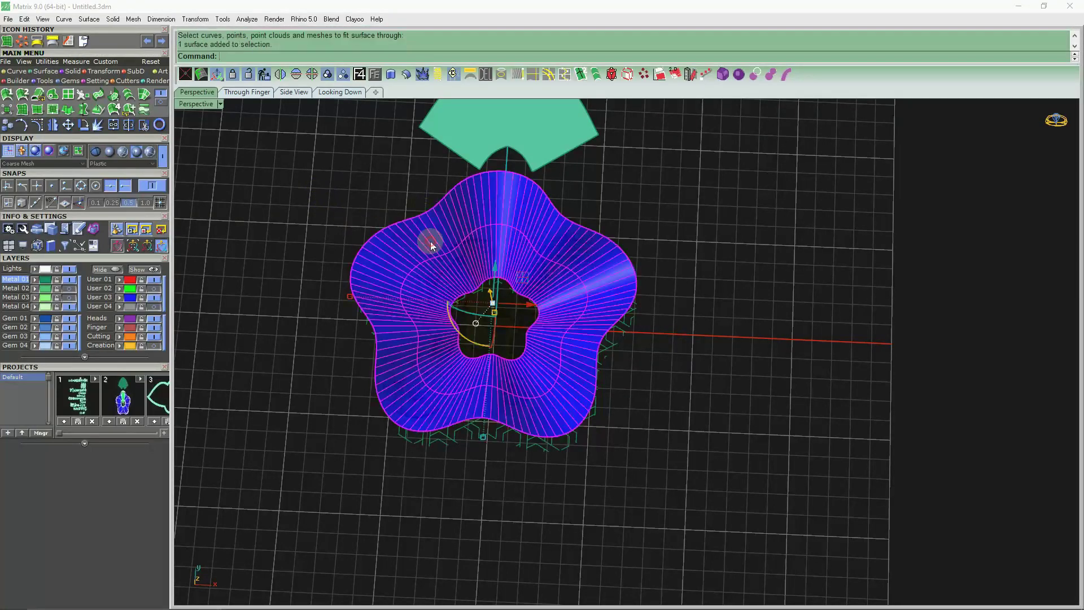
click(161, 107)
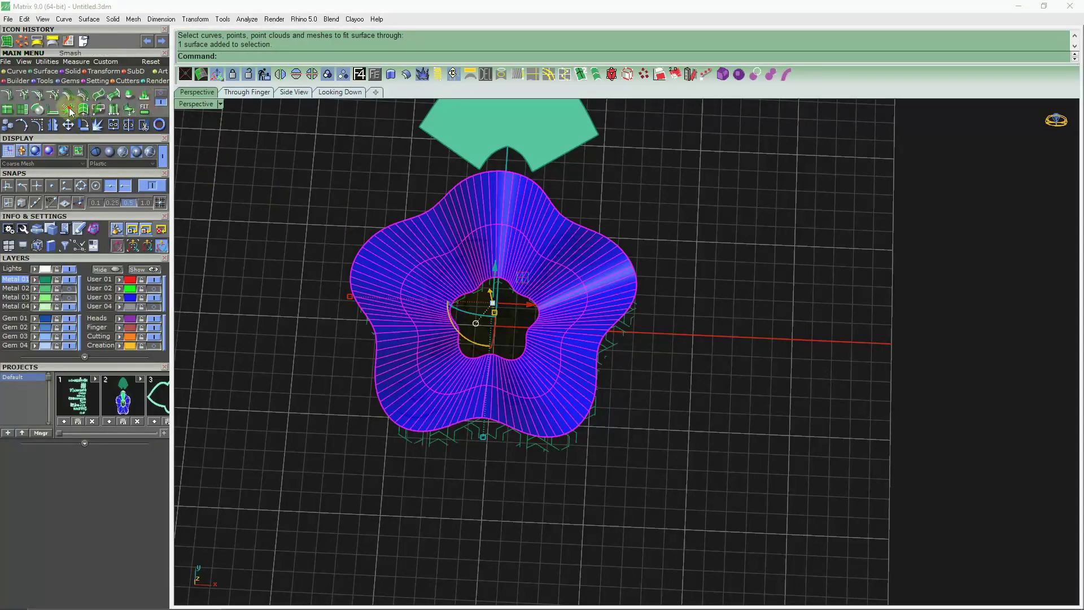
click(67, 109)
right_click(343, 179)
right_click(428, 232)
scroll(661, 243, up, 3)
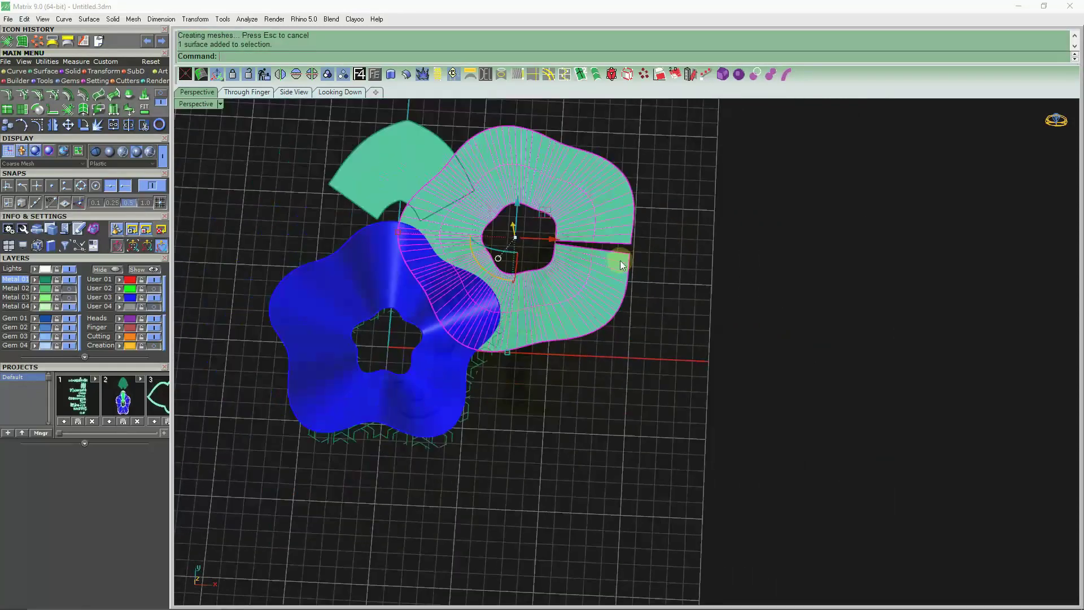
Step: Rebuild the flattened green surface with the default settings
click(590, 266)
click(268, 76)
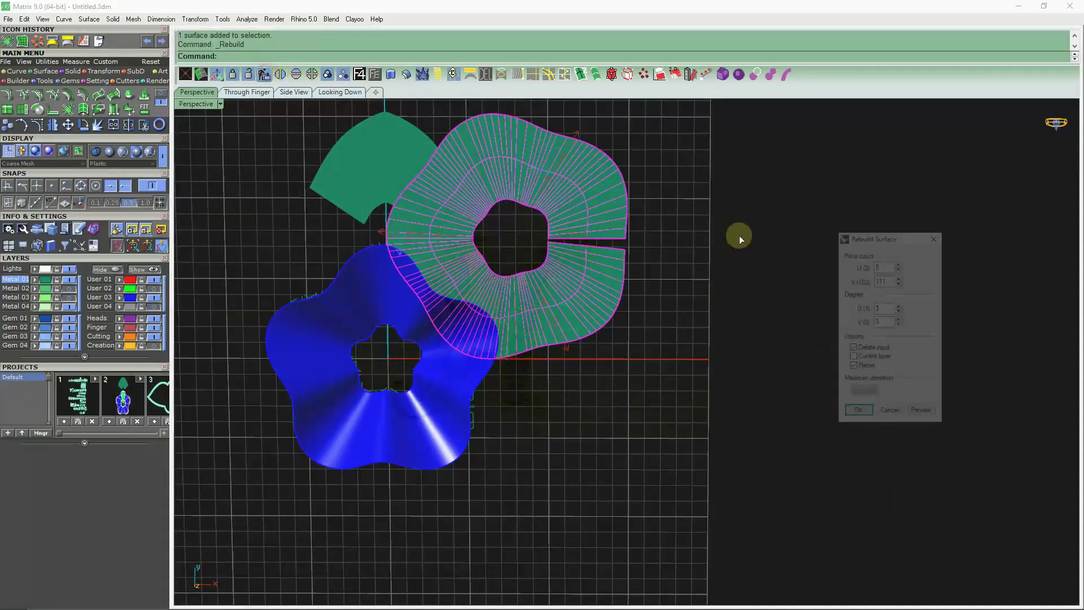
key(Return)
click(601, 229)
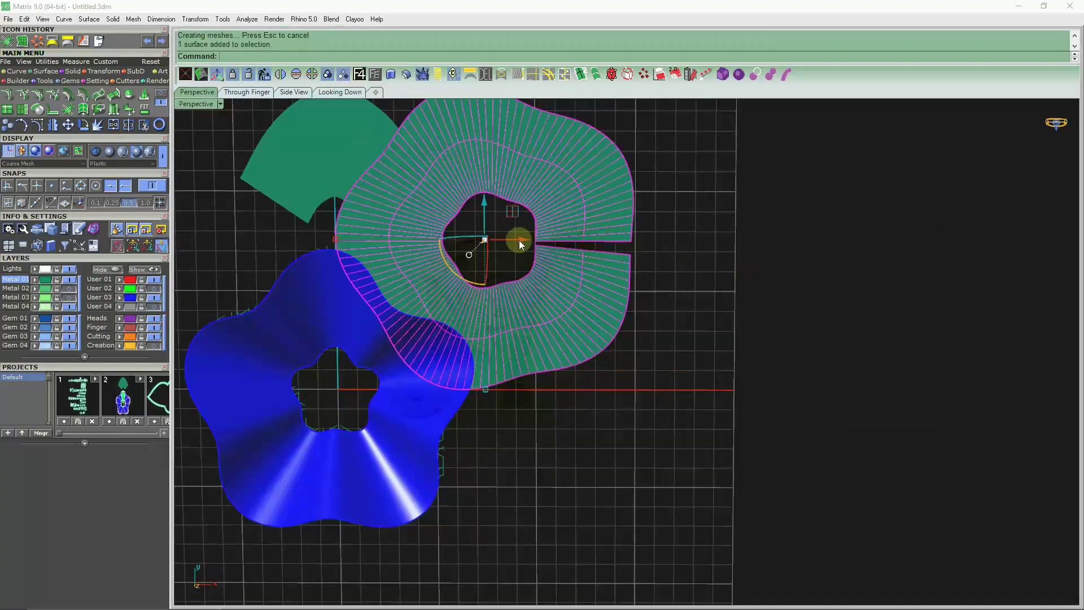
Step: Drag the flattened green ring to the right of the blue flower
drag(519, 239, 733, 256)
scroll(734, 338, down, 3)
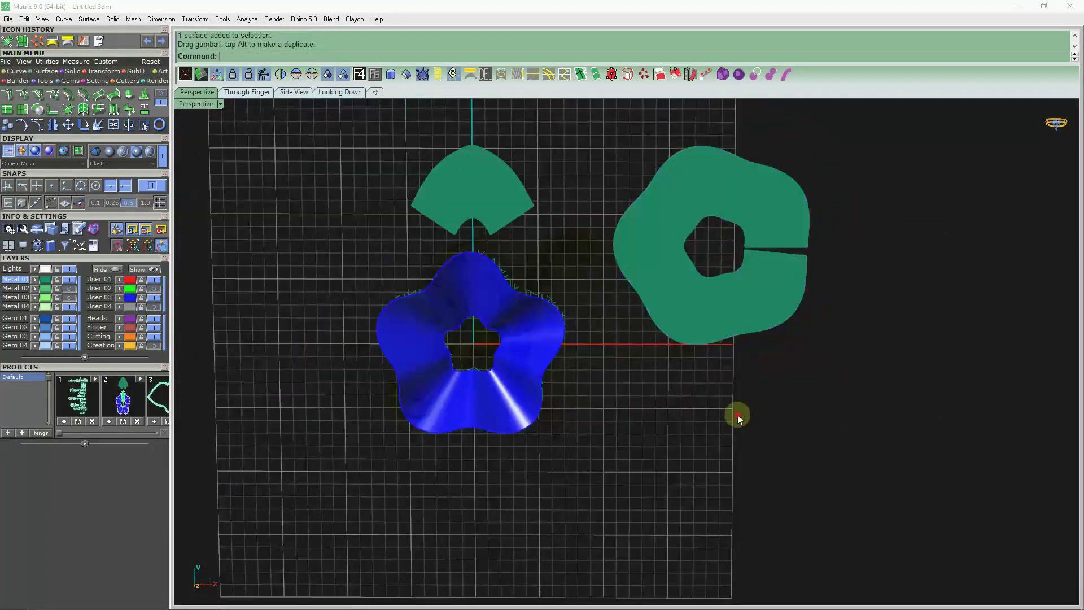
click(737, 415)
mouse_move(670, 355)
right_down()
mouse_move(670, 321)
mouse_move(647, 299)
mouse_move(848, 279)
mouse_move(755, 324)
right_up()
scroll(799, 249, up, 5)
scroll(855, 264, down, 2)
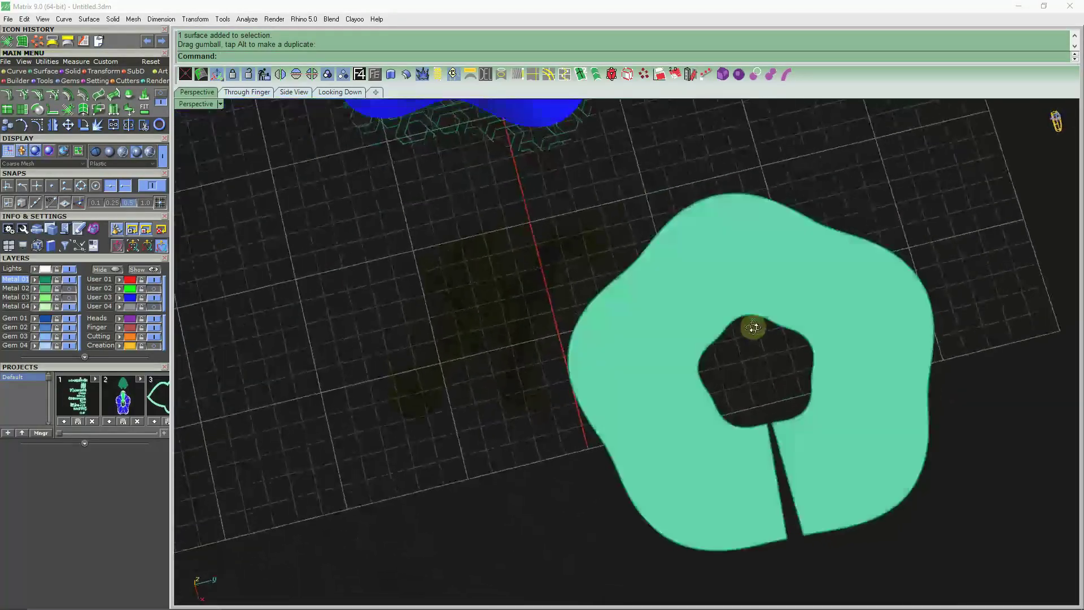
scroll(596, 356, down, 5)
Step: Orbit back to a top-down view of both rings and check the green ring
right_drag(596, 355, 517, 243)
scroll(497, 228, up, 3)
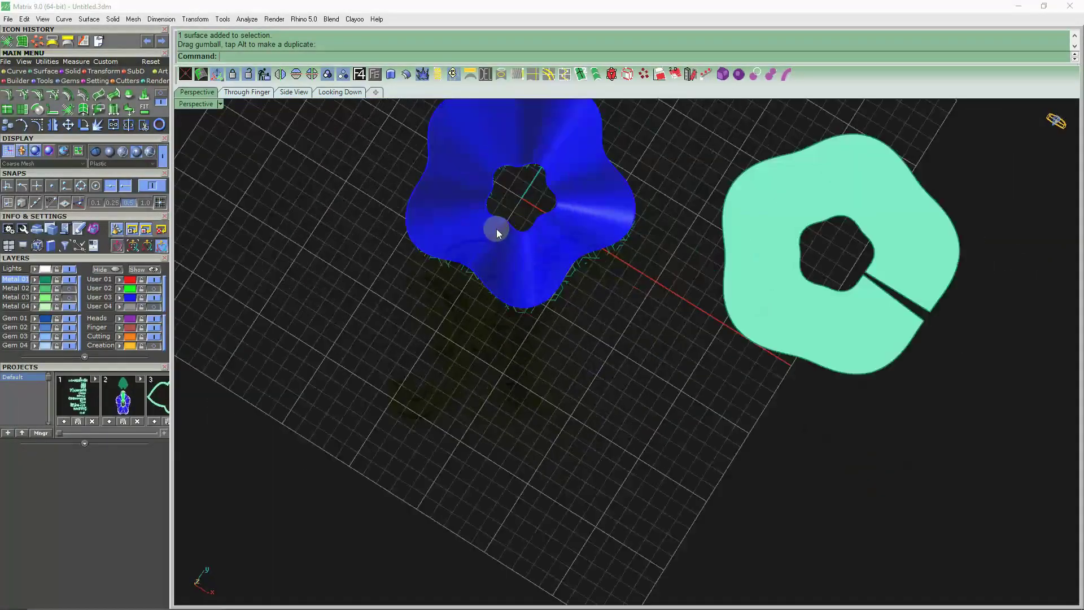
right_drag(822, 370, 872, 374)
scroll(881, 322, down, 3)
mouse_move(890, 272)
right_down()
mouse_move(895, 295)
mouse_move(883, 223)
right_up()
scroll(862, 306, up, 3)
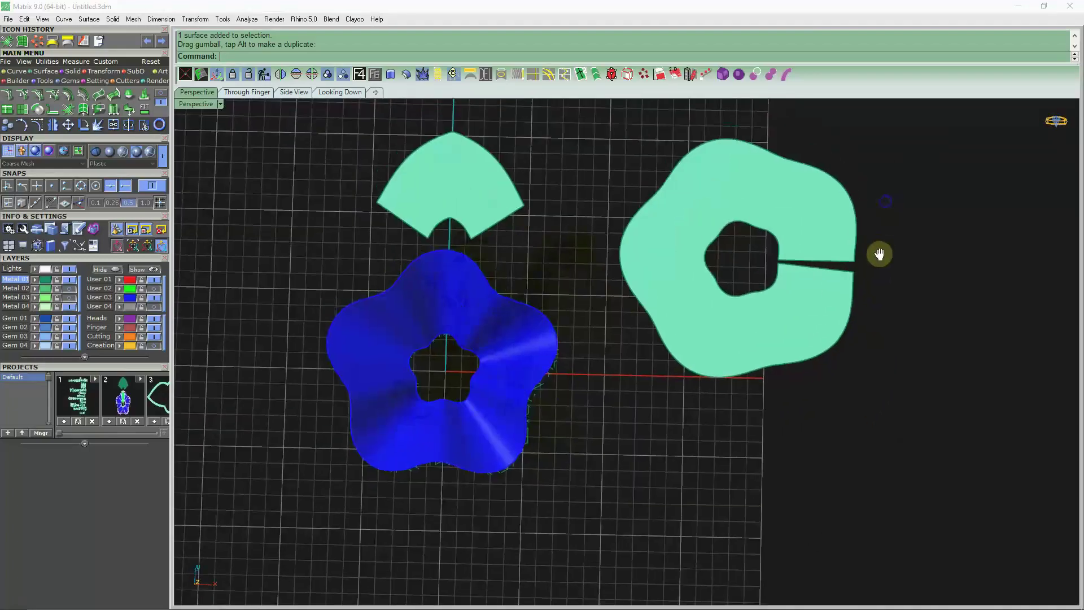
scroll(860, 293, up, 3)
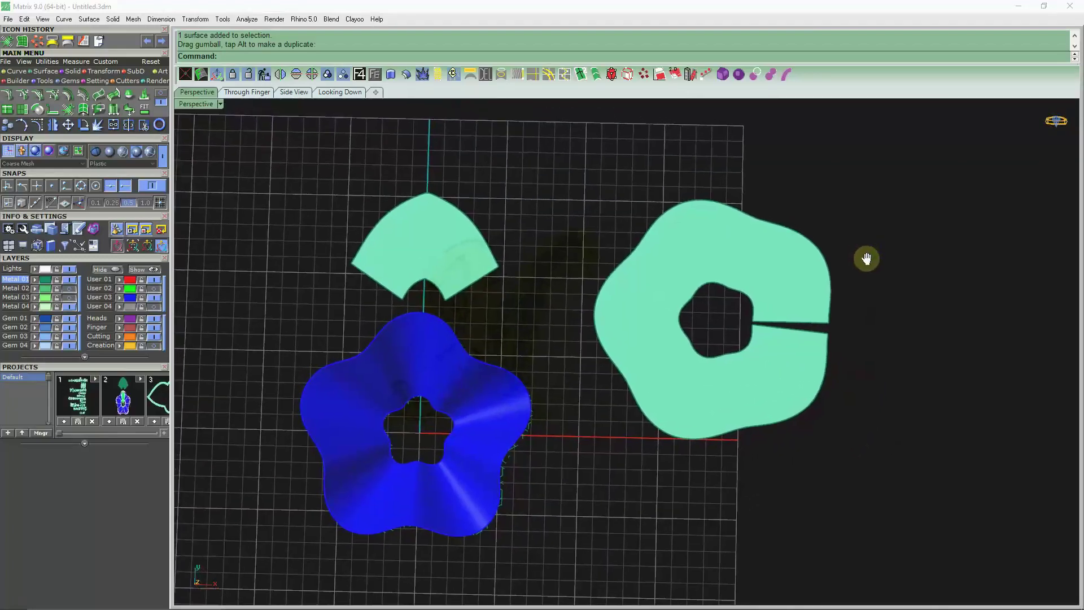
scroll(864, 257, down, 2)
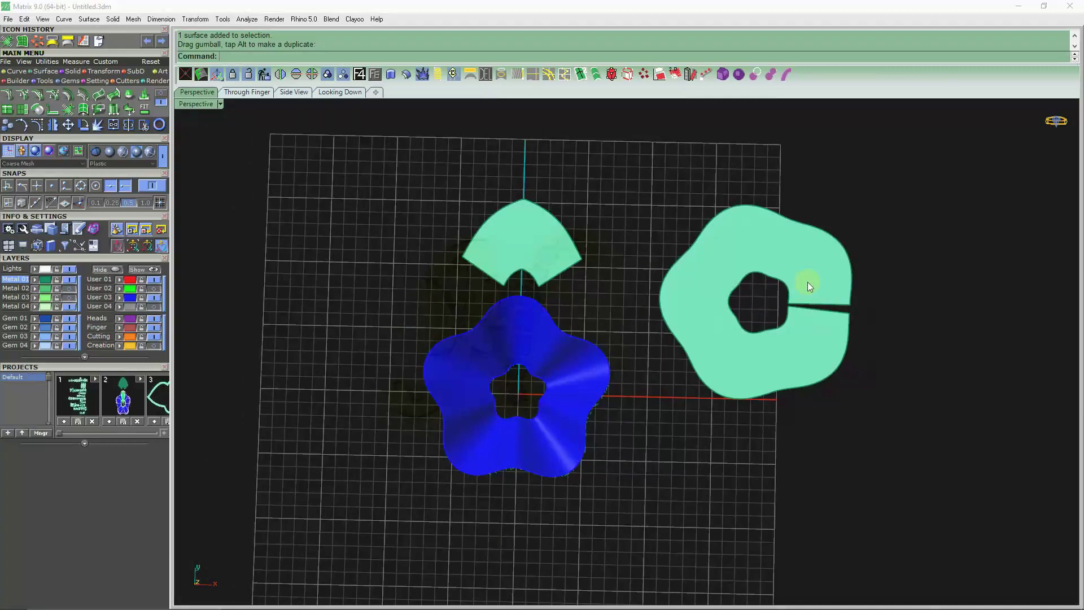
click(808, 283)
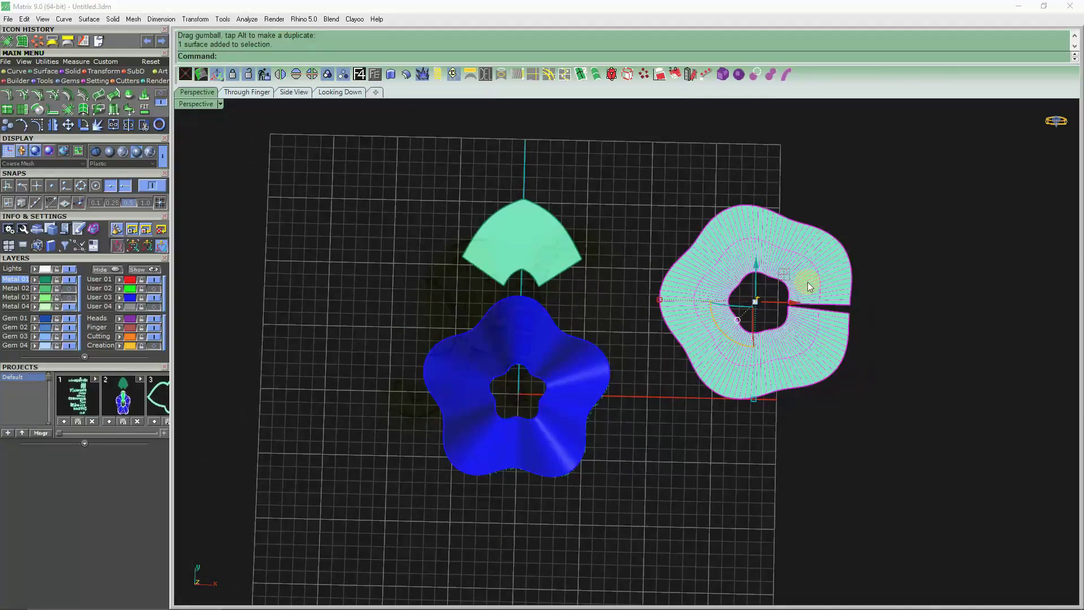
key(Escape)
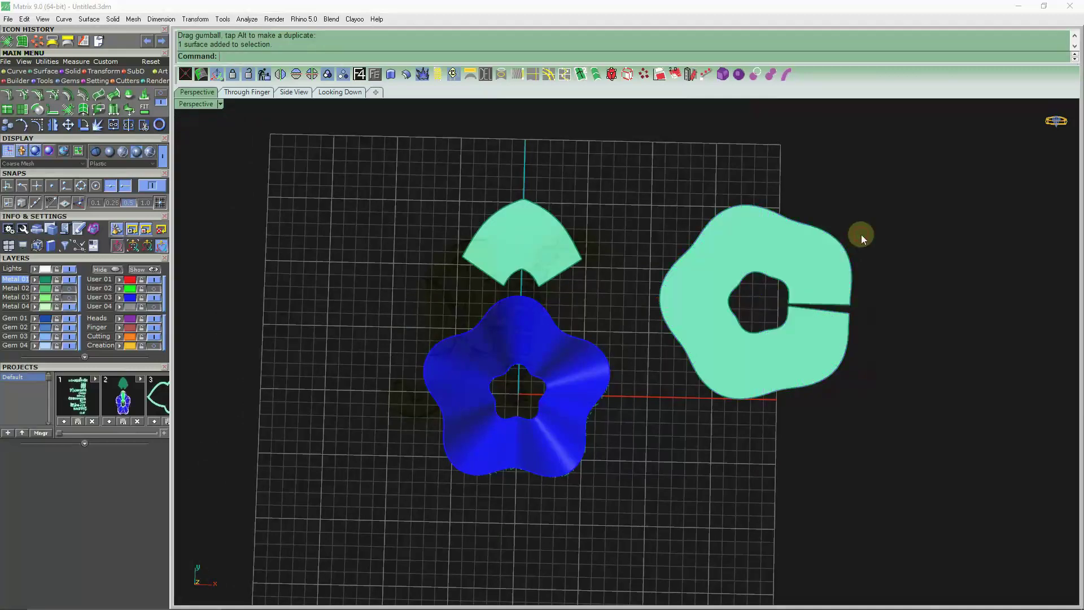
Step: Start a hatch on the flattened green ring's outline curves
text(Hastch)
click(240, 67)
drag(744, 284, 744, 281)
key(Return)
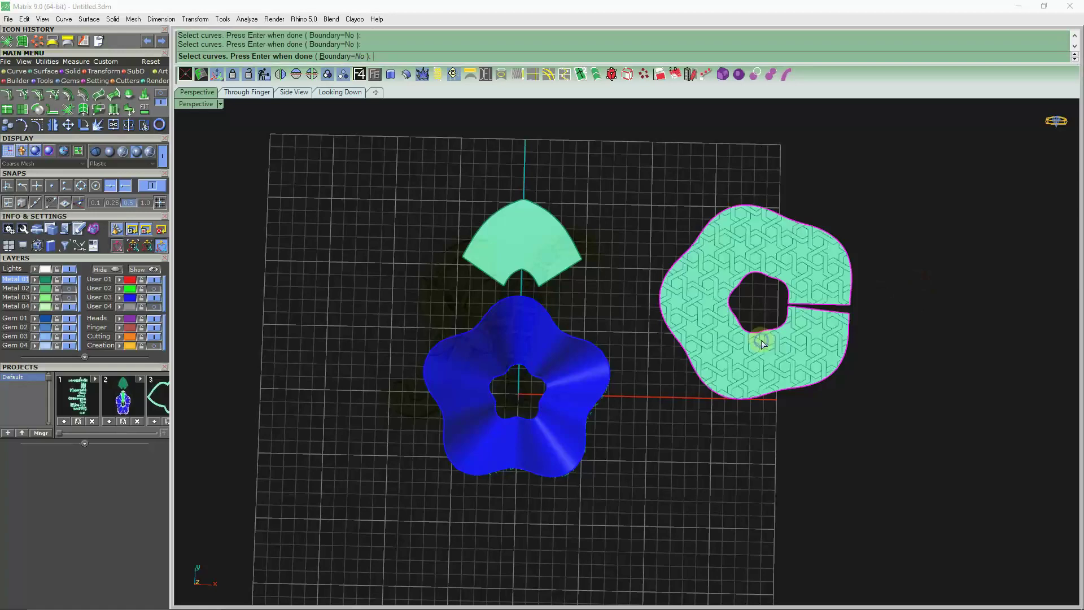
Step: Accept the Entwined flooring (hexagonal) hatch at scale 0.5 and pick the finished hatch
drag(891, 214, 964, 244)
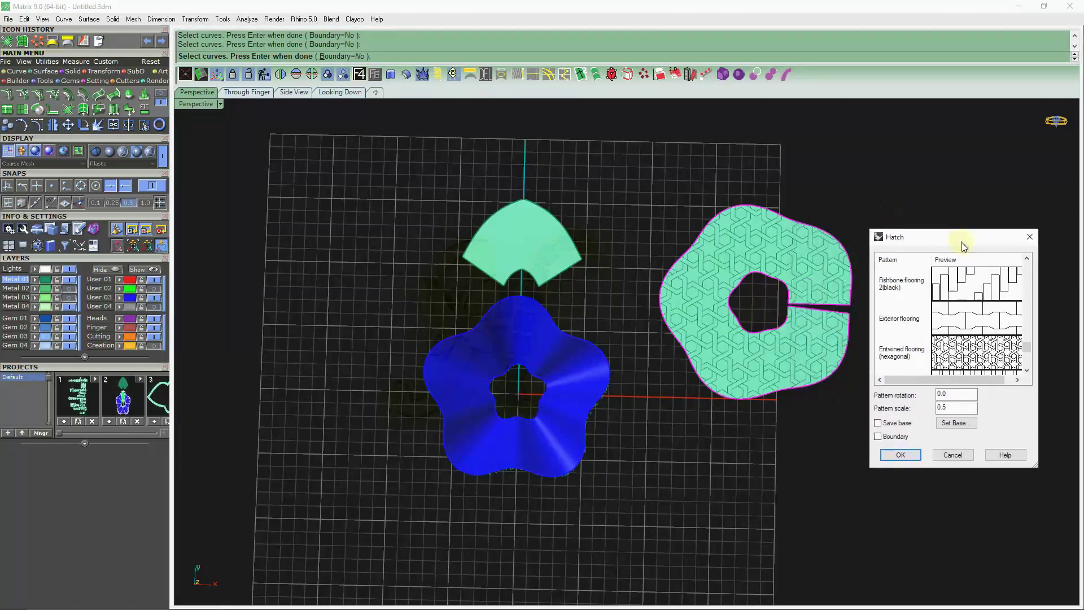
scroll(669, 337, up, 1)
scroll(779, 300, up, 3)
scroll(749, 256, up, 3)
scroll(749, 256, up, 2)
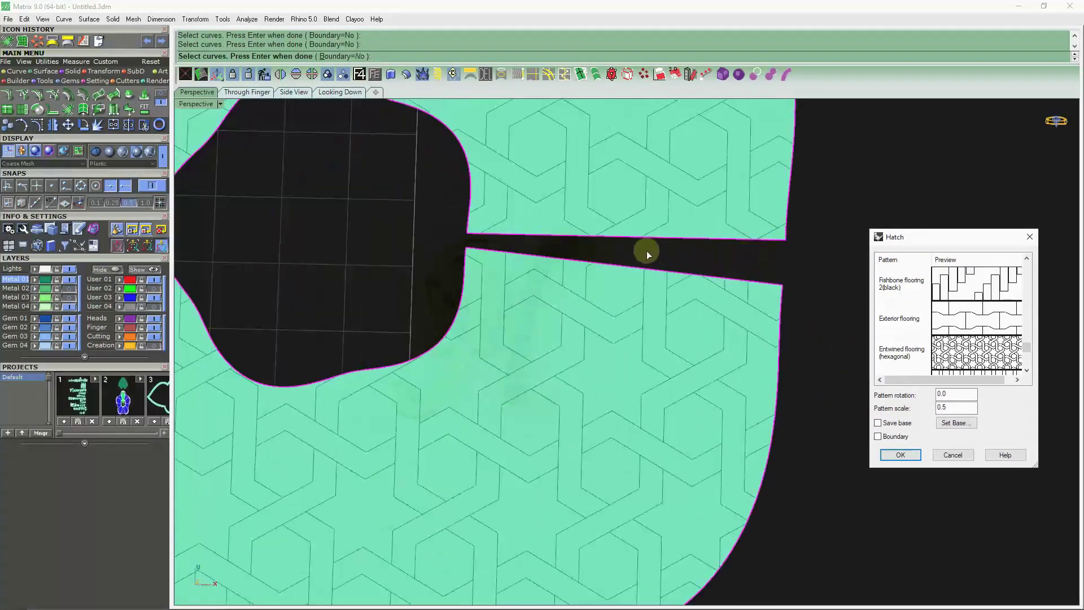
key(Return)
scroll(772, 229, down, 3)
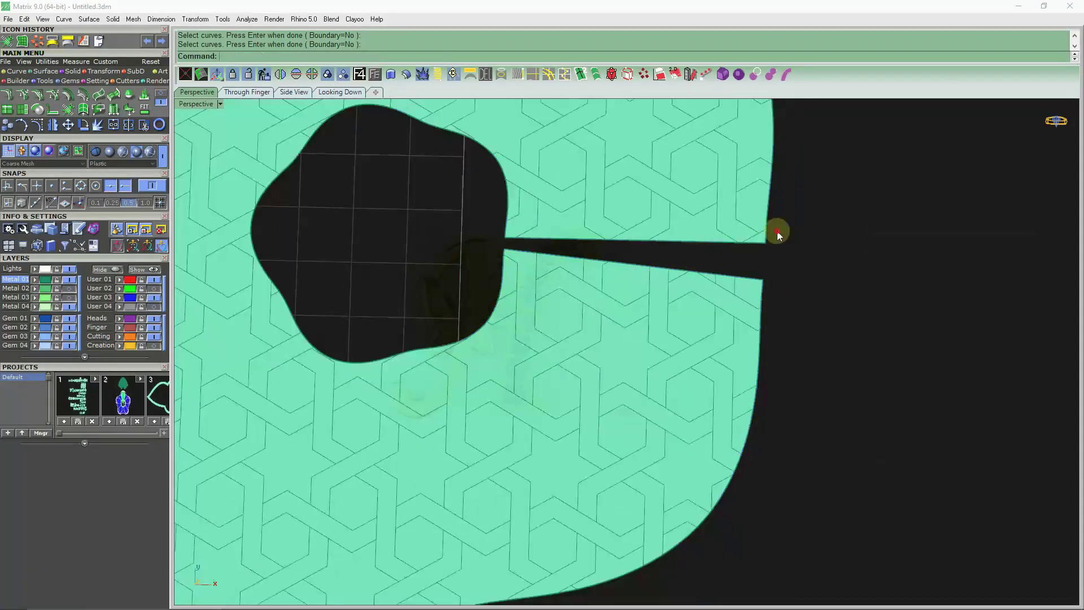
scroll(771, 229, down, 2)
click(750, 204)
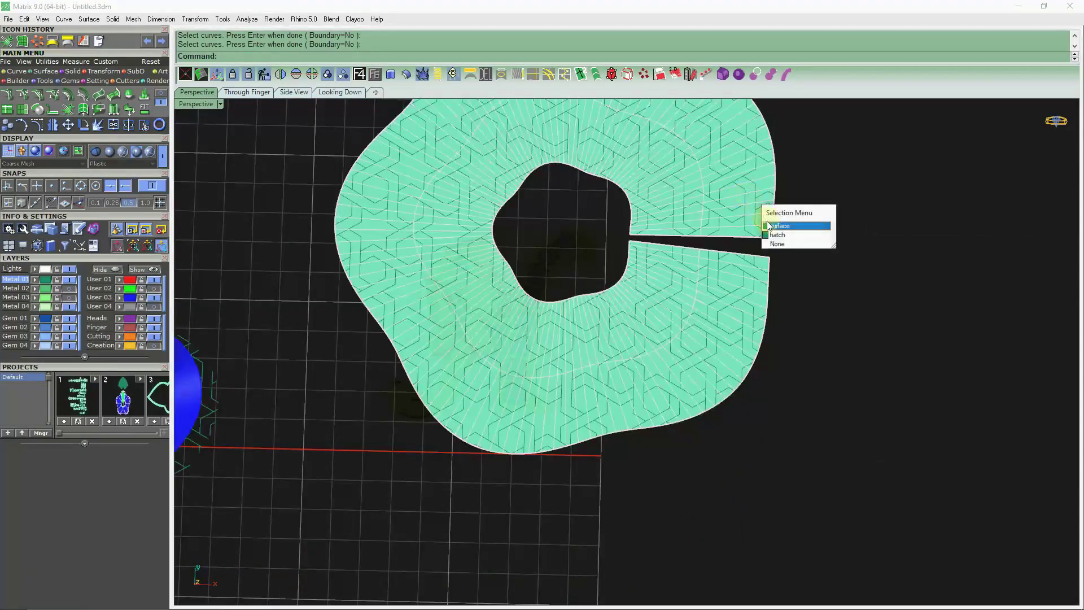
Step: Explode the ring's hexagonal hatch into separate curves and group them
click(790, 232)
click(328, 76)
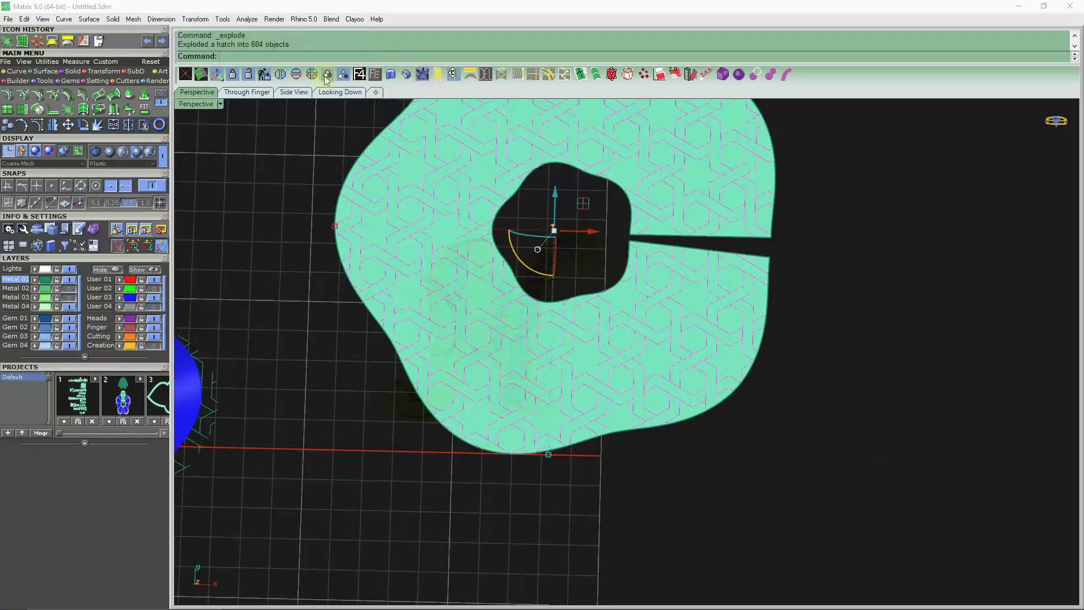
key(ctrl+g)
scroll(598, 170, down, 5)
scroll(791, 232, up, 2)
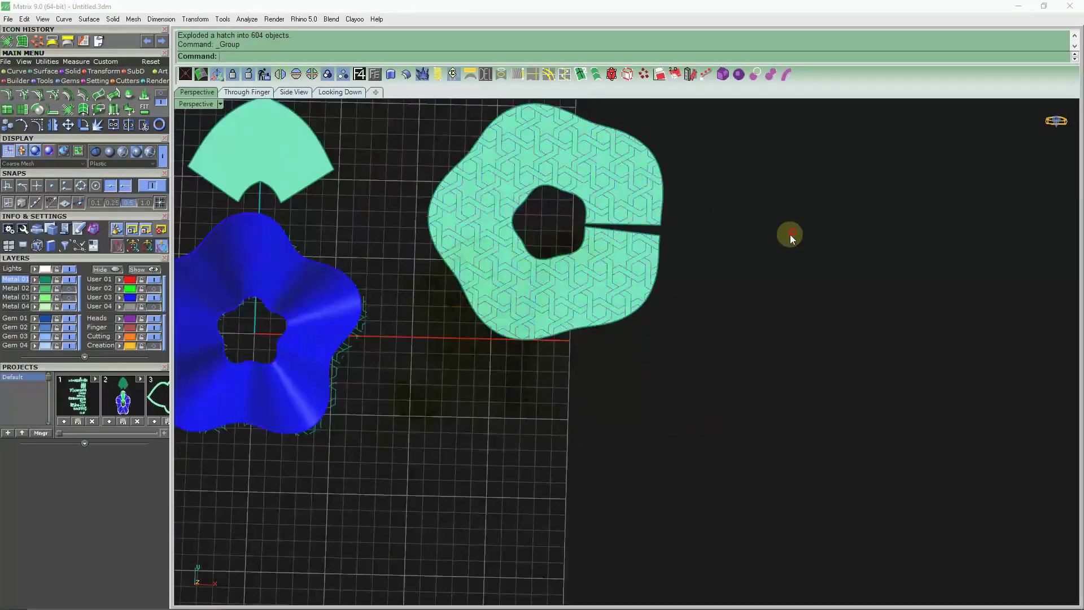
Step: Select the 604 grouped curves and launch Flow Along Surface from the Transform tools
click(634, 186)
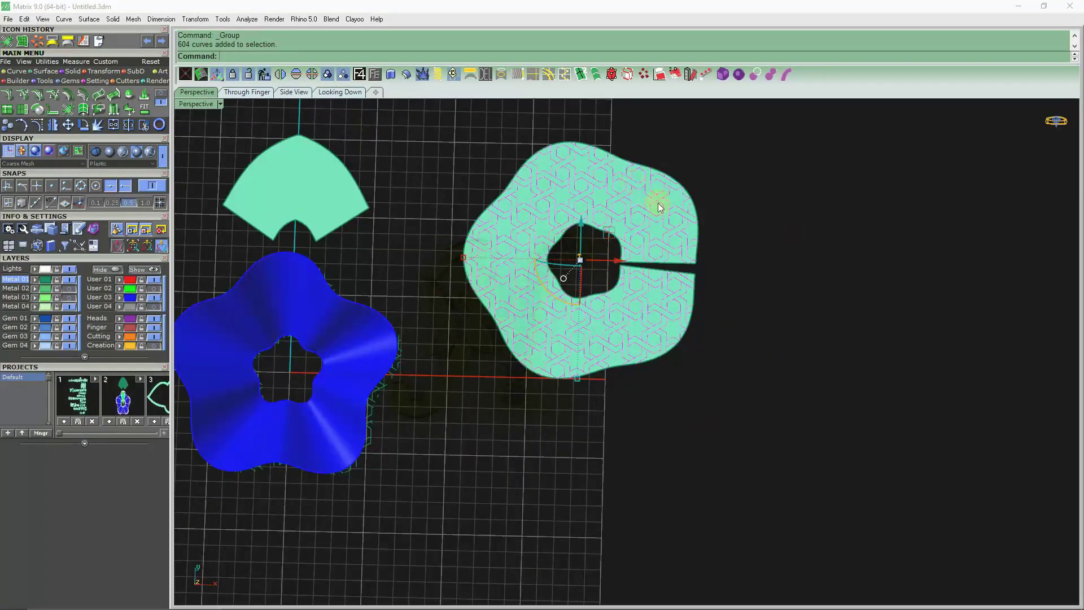
click(94, 72)
click(98, 108)
scroll(695, 309, up, 3)
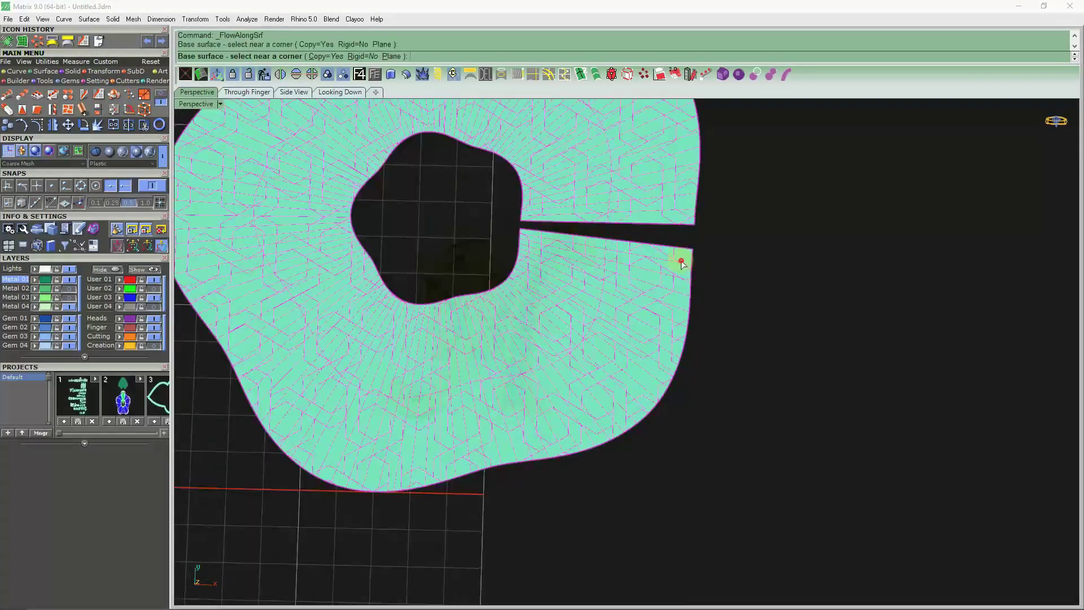
Step: Flow the curves from the flat green ring onto the blue flower surface
click(681, 264)
scroll(777, 235, down, 5)
scroll(402, 381, up, 2)
scroll(337, 395, up, 3)
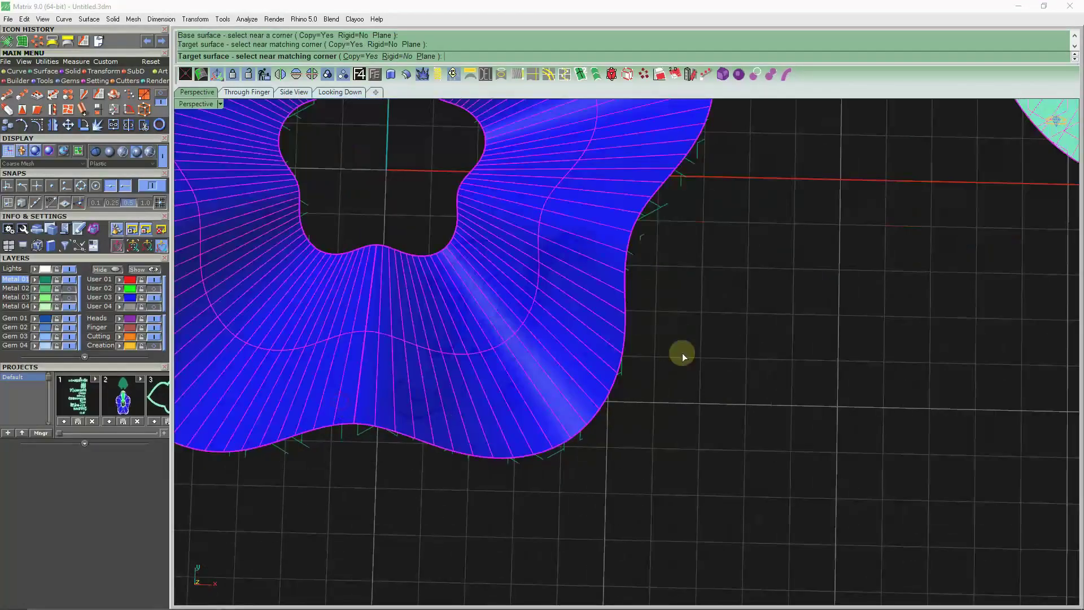
click(649, 369)
scroll(424, 406, down, 1)
scroll(436, 400, up, 2)
scroll(484, 400, up, 2)
scroll(488, 403, up, 2)
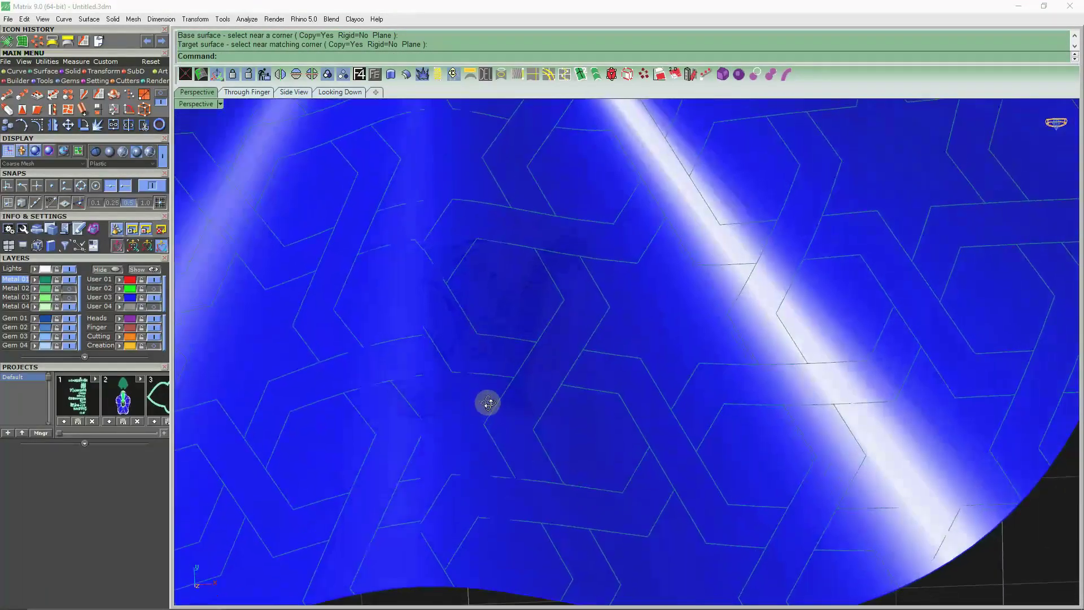
scroll(489, 396, down, 2)
scroll(462, 276, up, 2)
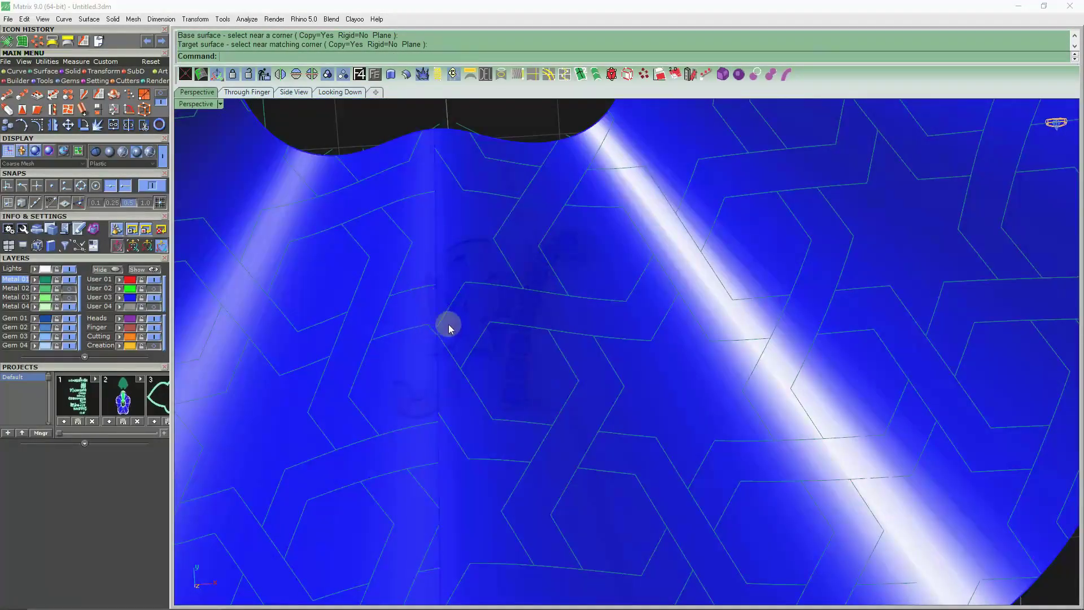
scroll(468, 290, down, 1)
Step: Select all 604 flowed lattice curves on the flower and start Pipe
right_drag(491, 322, 491, 277)
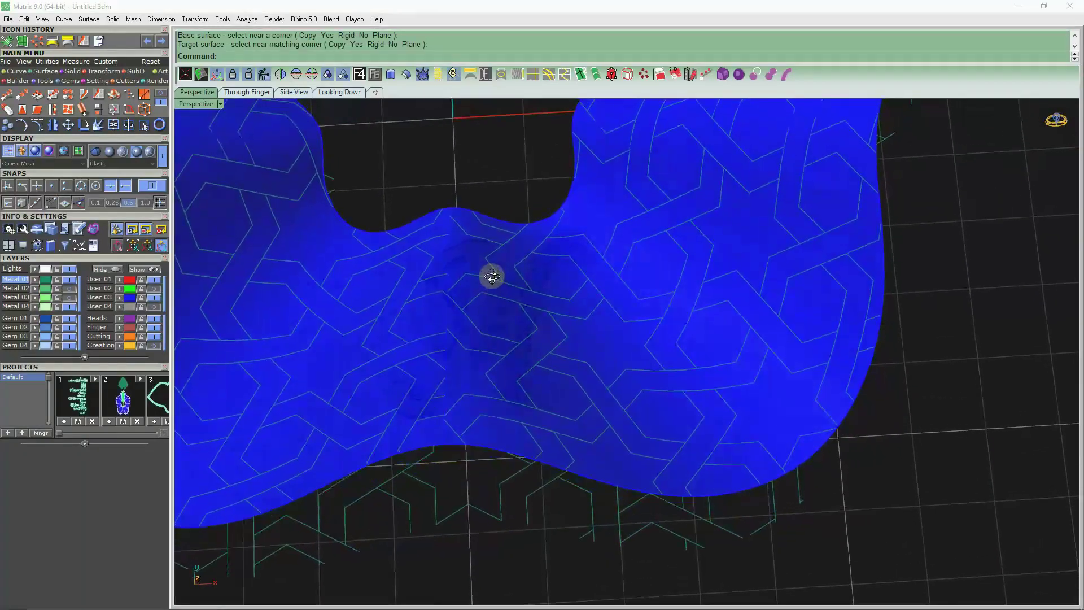
click(480, 275)
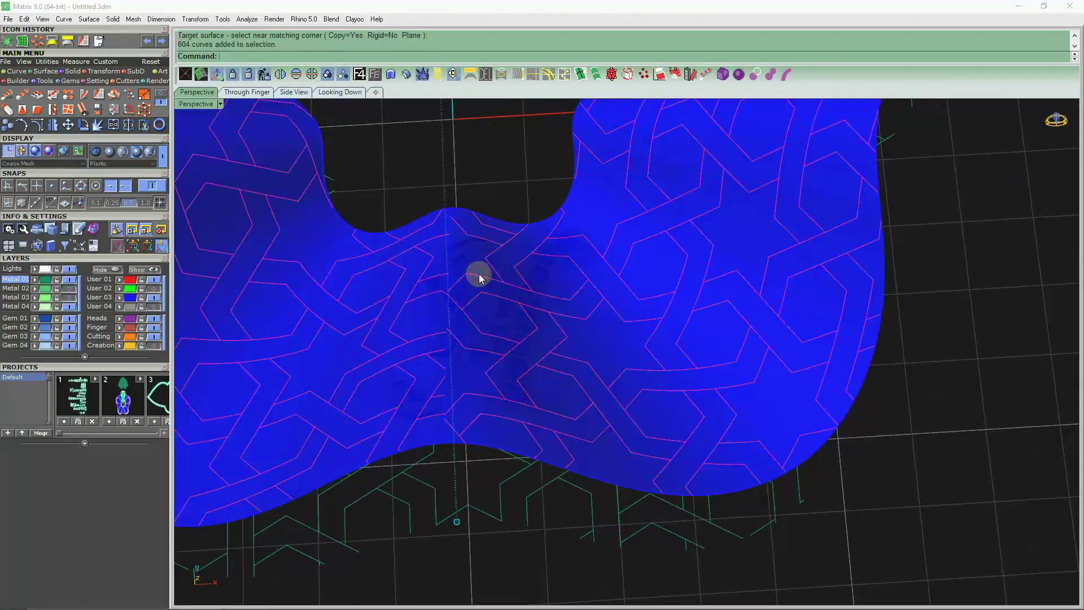
click(785, 81)
Step: Pipe the lattice at the 0.150 radius and orbit to inspect the result
key(Return)
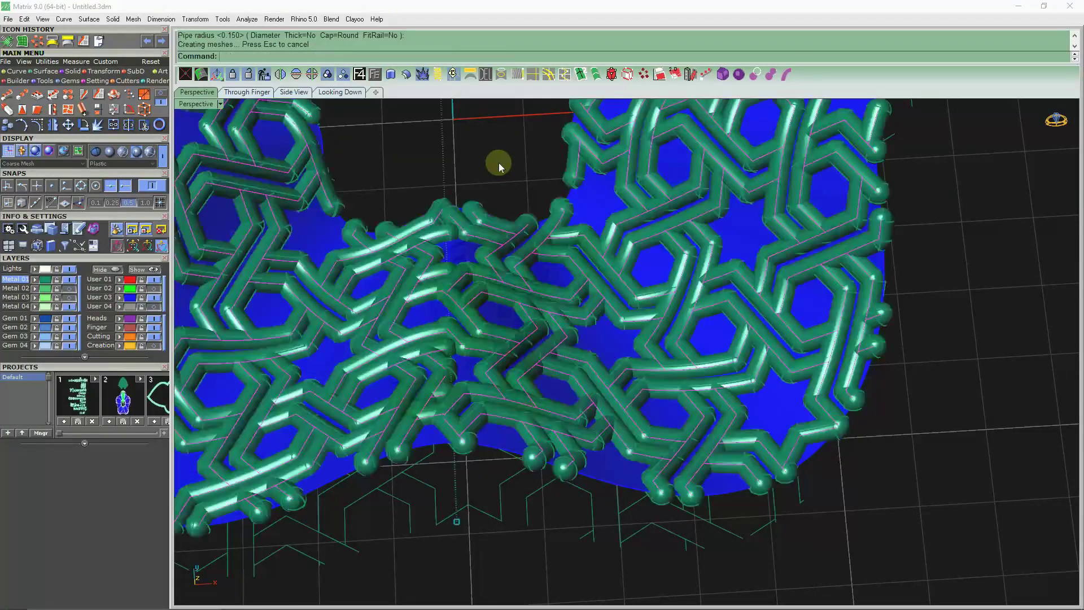
mouse_move(506, 160)
right_down()
mouse_move(528, 233)
mouse_move(545, 242)
right_up()
scroll(548, 260, down, 3)
mouse_move(552, 286)
right_down()
mouse_move(549, 339)
mouse_move(612, 297)
right_up()
scroll(556, 351, down, 3)
scroll(662, 296, up, 2)
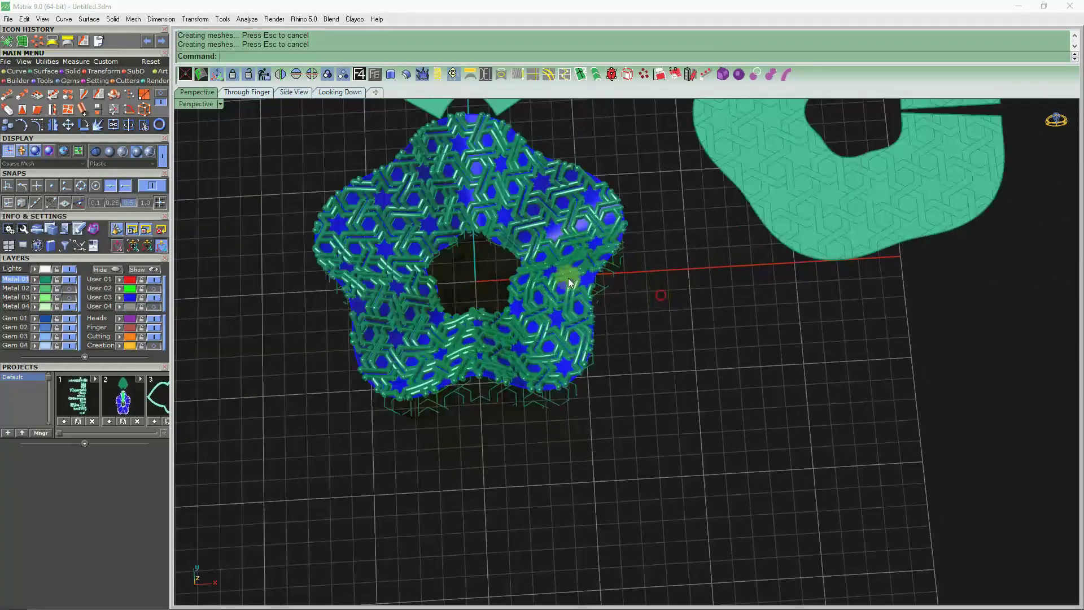
Step: Preview the pipes in the Machine material from near top-down, then undo the Pipe
click(118, 154)
scroll(511, 269, up, 2)
scroll(511, 269, up, 2)
scroll(467, 446, up, 2)
scroll(467, 447, up, 3)
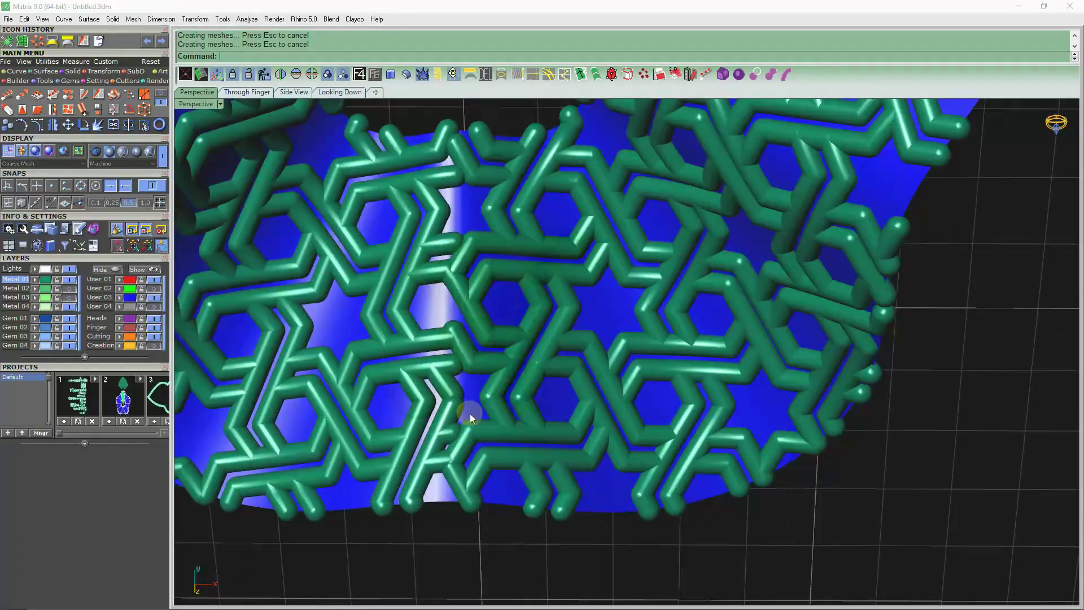
scroll(470, 418, down, 3)
scroll(505, 334, down, 3)
mouse_move(505, 335)
shift+right_down()
mouse_move(517, 336)
mouse_move(523, 230)
shift+right_up()
scroll(523, 229, up, 2)
right_drag(540, 283, 545, 350)
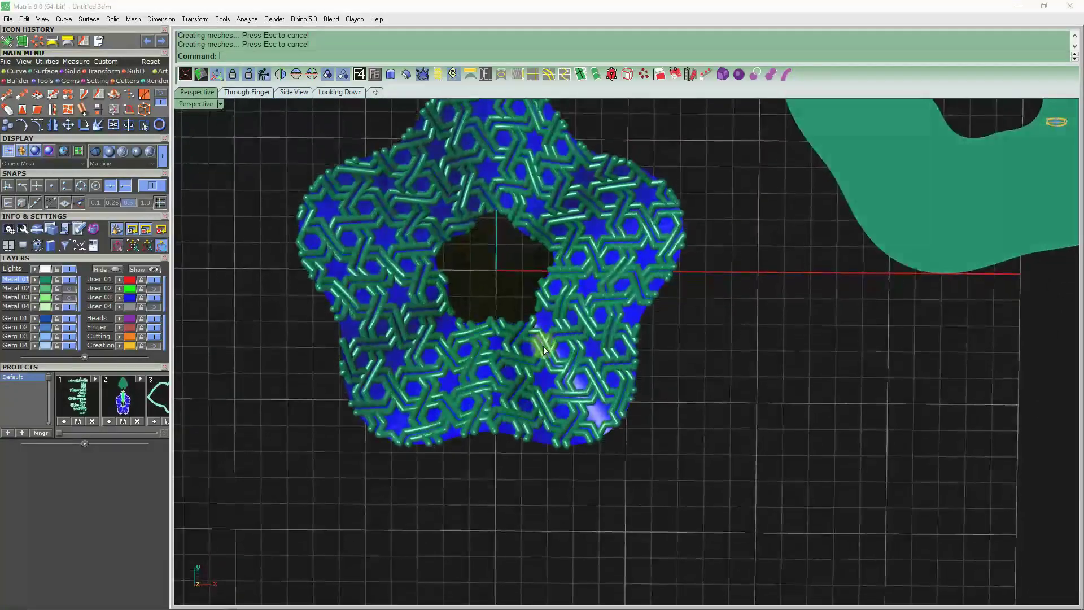
key(ctrl+z)
scroll(570, 340, down, 3)
scroll(570, 340, down, 3)
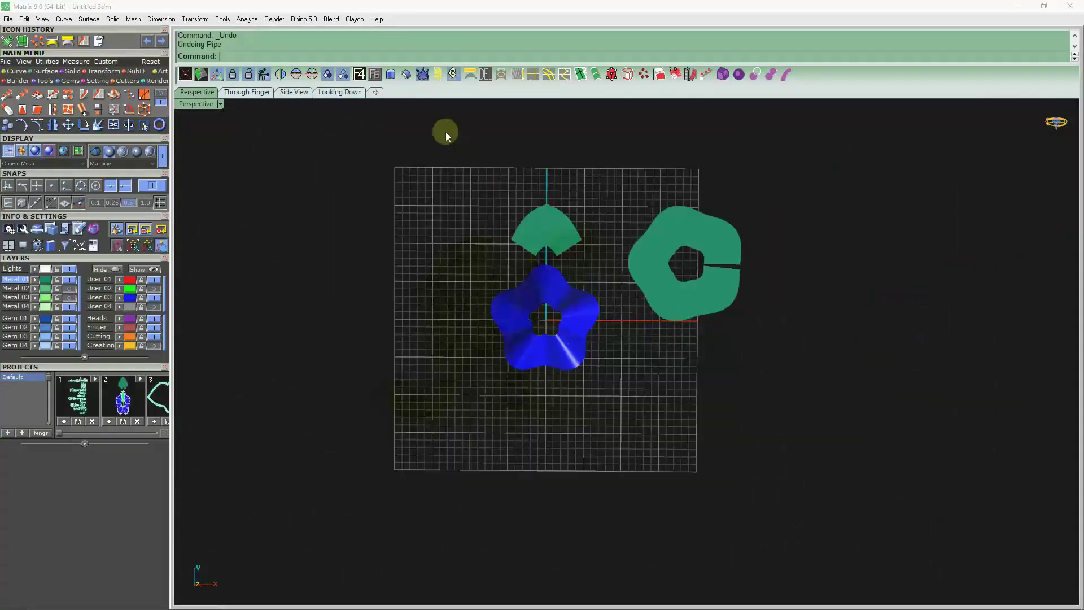
Step: Switch the display back to Plastic and undo the flow, move and flatten operations
click(135, 153)
scroll(700, 237, up, 2)
drag(799, 164, 648, 358)
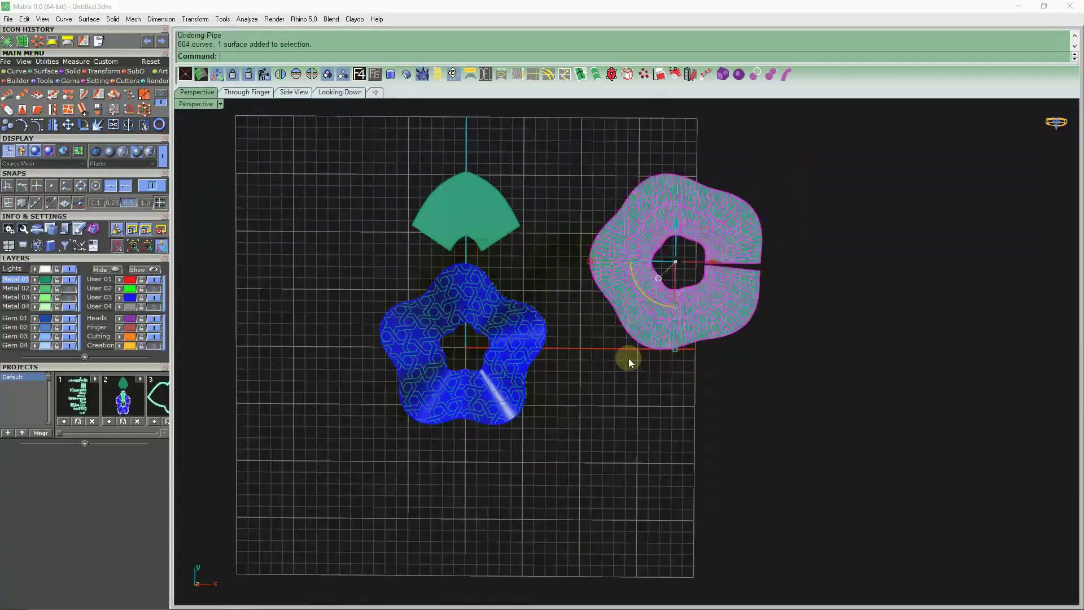
scroll(544, 338, up, 2)
key(Escape)
key(ctrl+z)
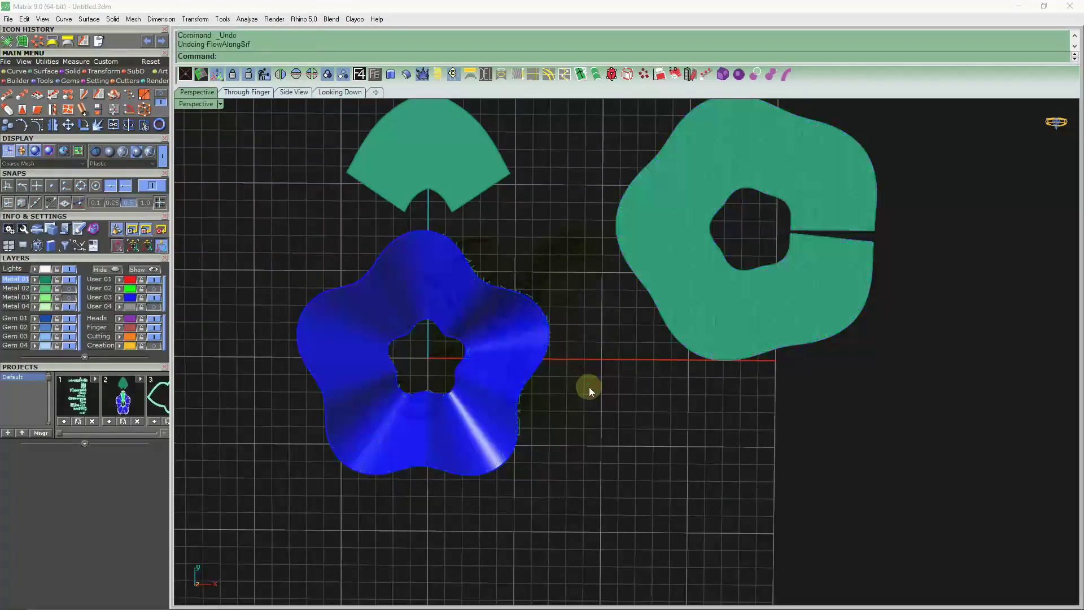
key(ctrl+z)
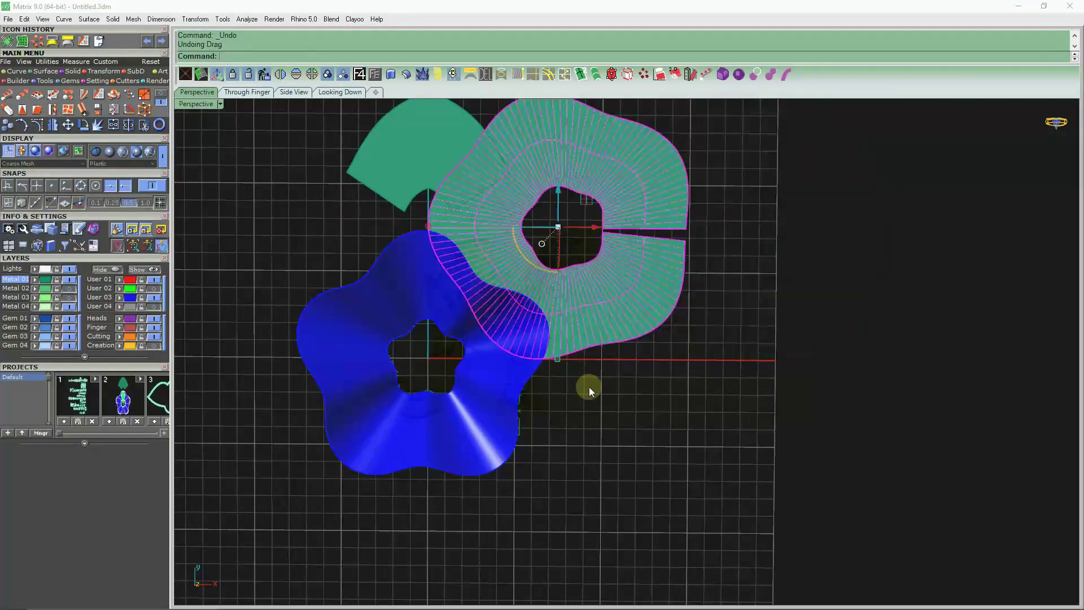
key(ctrl+z)
Step: Select the original flat hexagonal hatch and start Project from the Curve tools
right_drag(633, 407, 511, 382)
click(511, 382)
right_drag(591, 377, 549, 412)
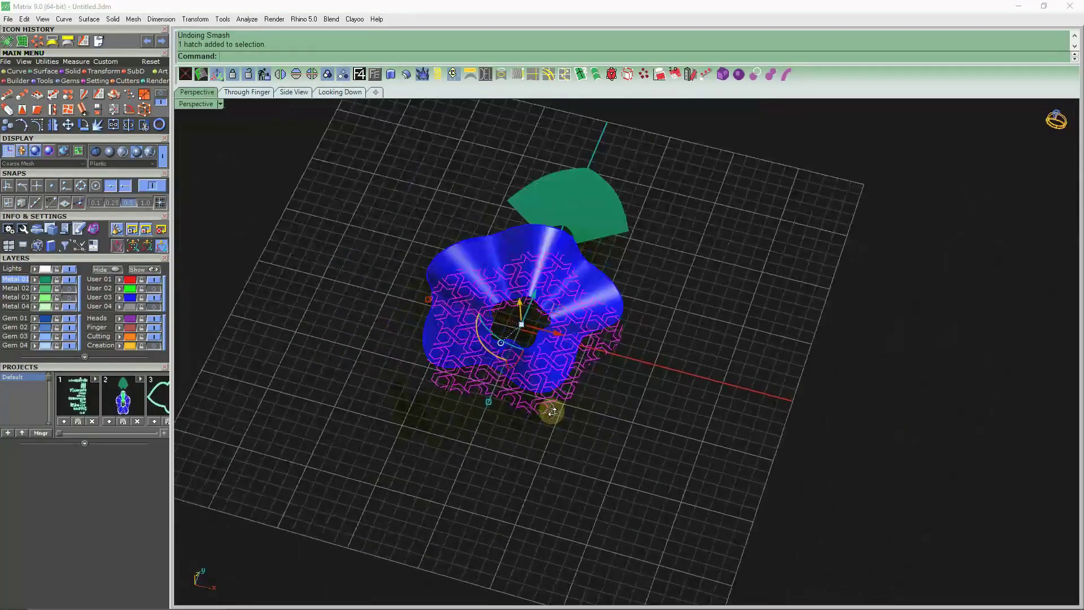
scroll(497, 375, up, 3)
scroll(513, 416, up, 3)
scroll(514, 417, down, 1)
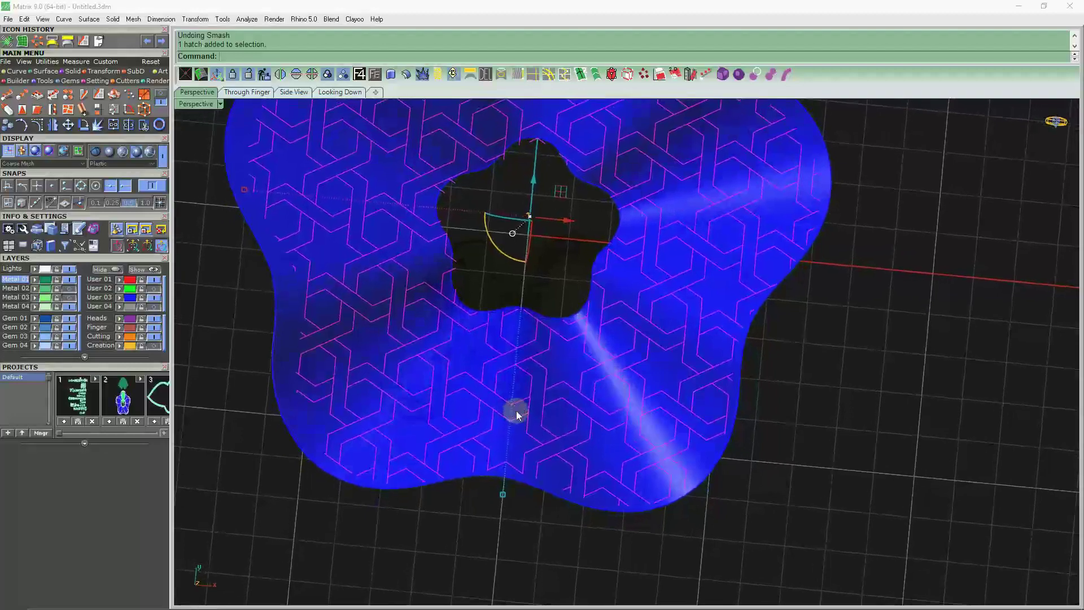
scroll(513, 412, down, 2)
click(17, 72)
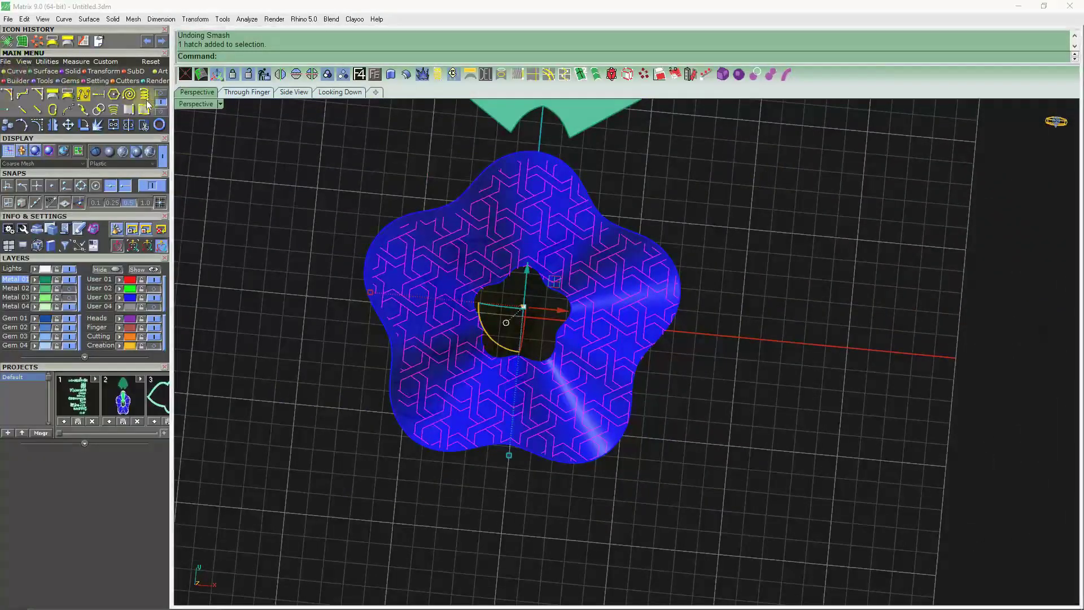
click(164, 112)
click(161, 96)
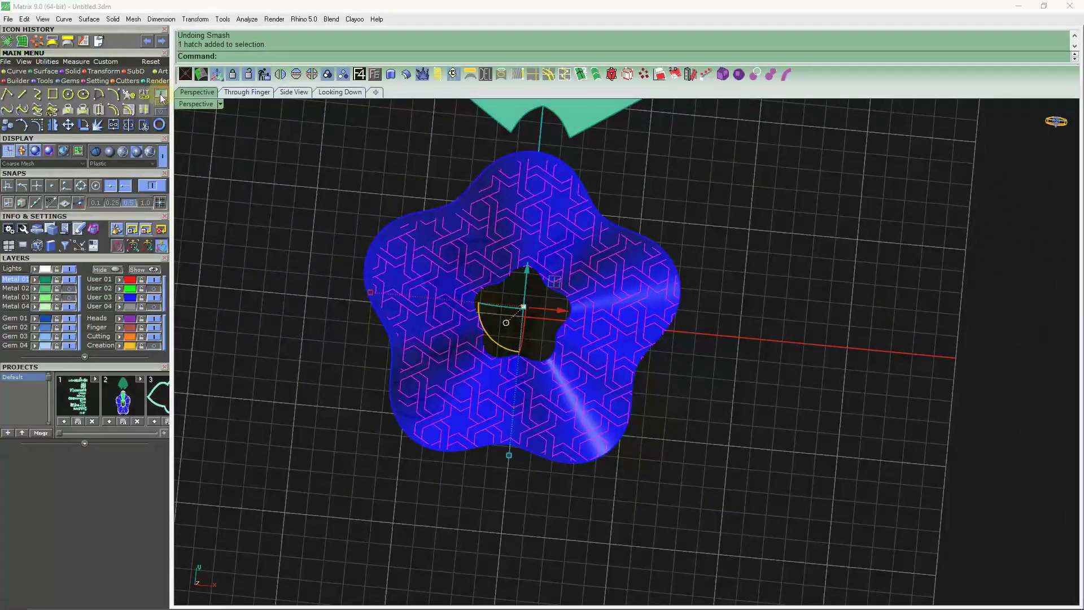
click(87, 112)
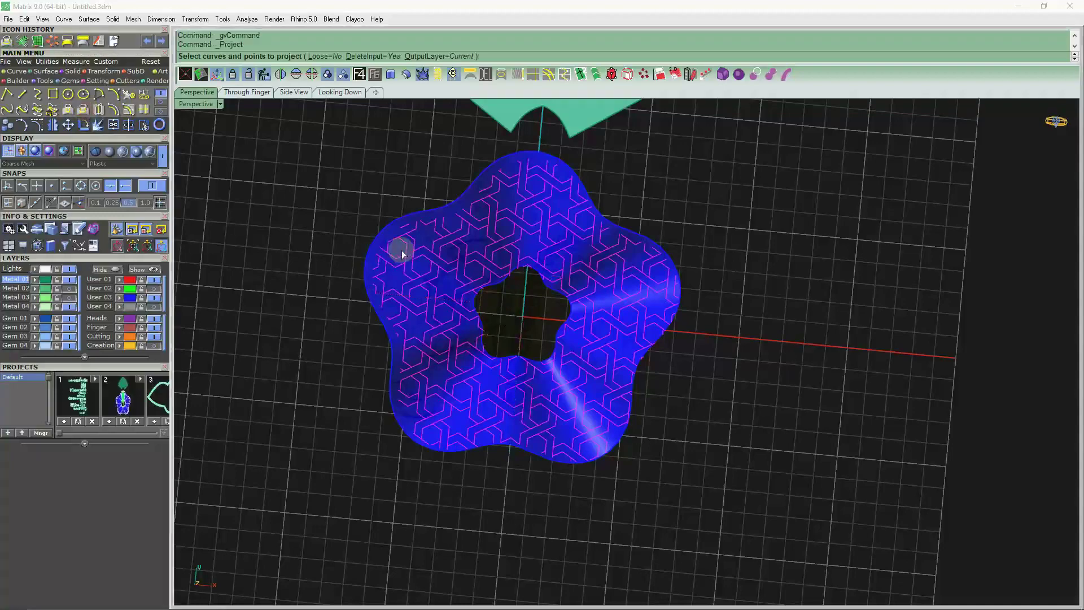
Step: Select the hatch beneath the flower, explode it and group the 498 curves
mouse_move(448, 230)
right_down()
mouse_move(482, 246)
mouse_move(490, 276)
right_up()
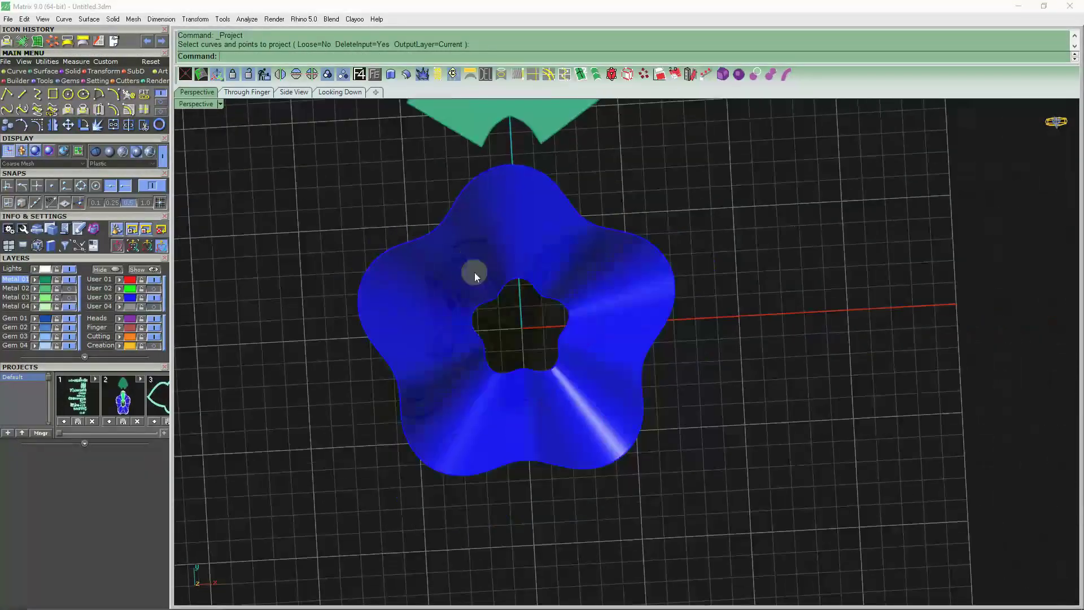
right_drag(476, 259, 408, 312)
click(392, 320)
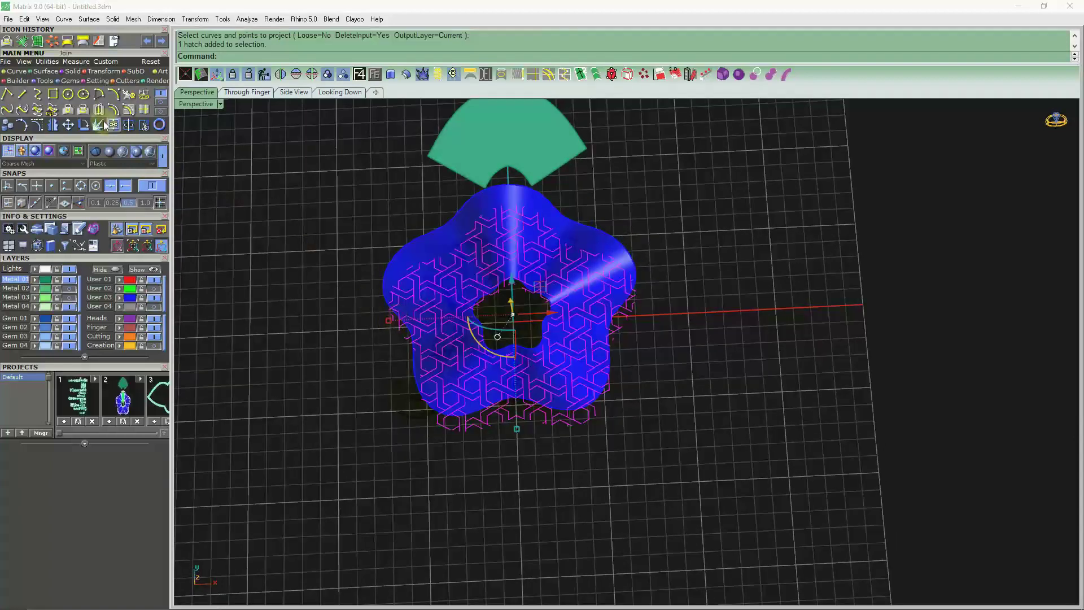
click(87, 111)
click(427, 269)
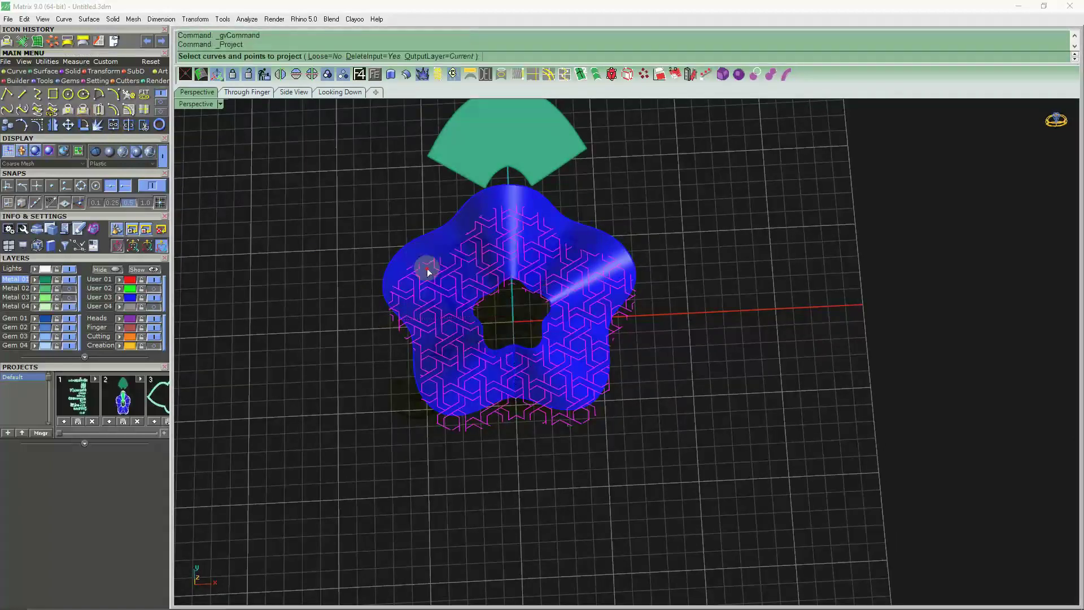
right_drag(398, 389, 510, 412)
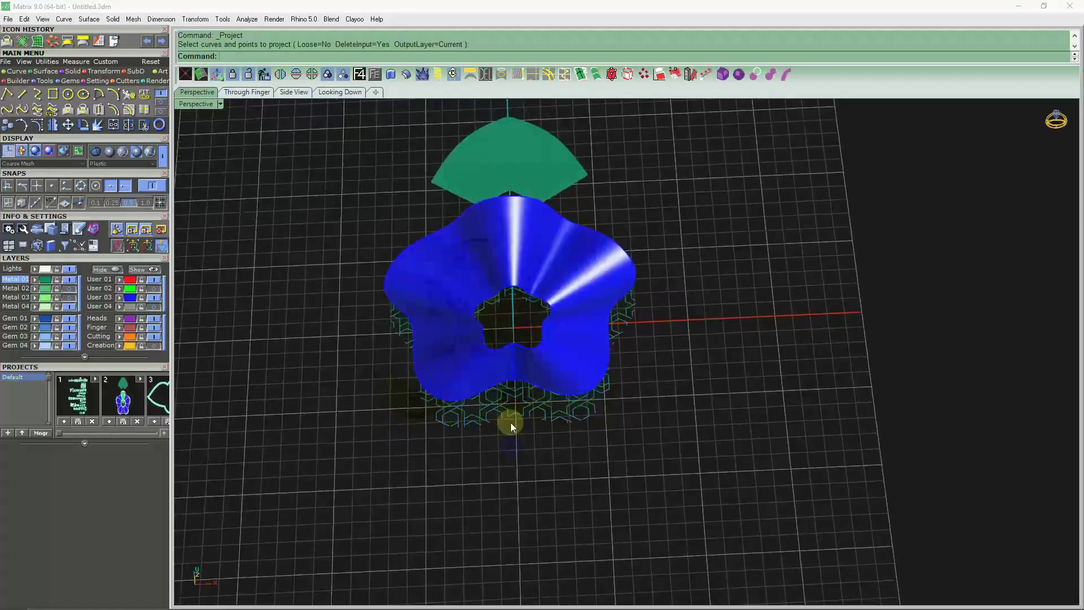
click(410, 77)
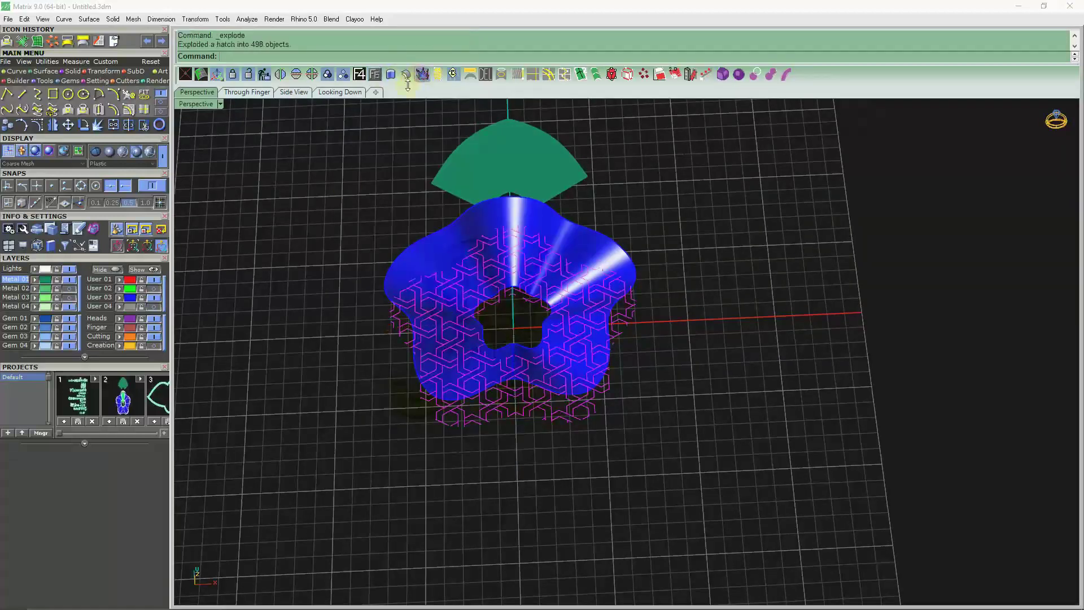
click(327, 76)
click(300, 185)
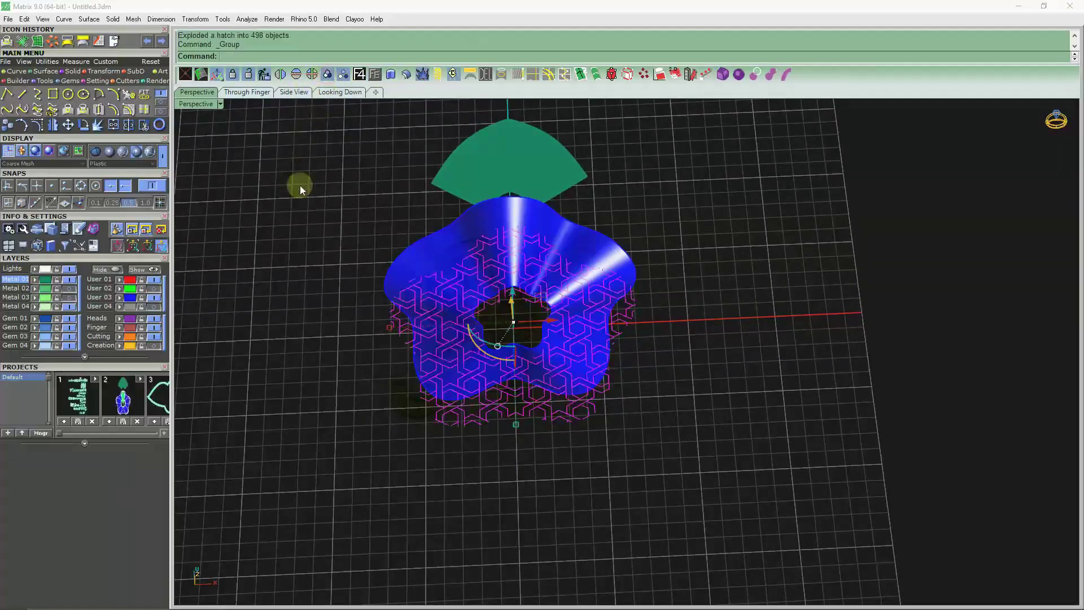
Step: Project the grouped lattice onto the blue flower surface, producing 499 curves
click(7, 42)
click(508, 291)
right_click(370, 269)
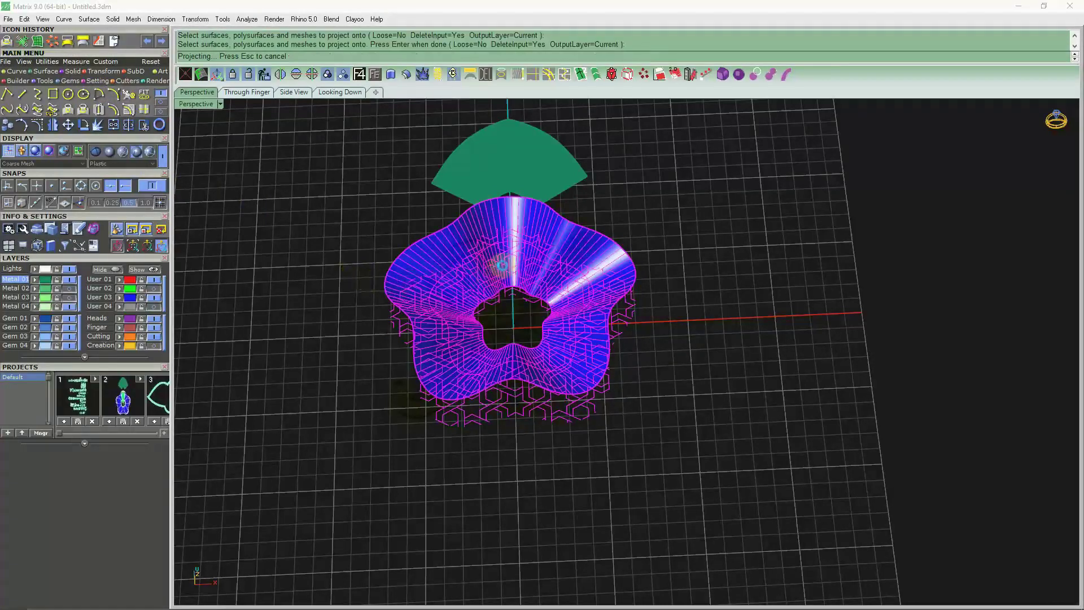
scroll(497, 277, down, 3)
scroll(497, 277, up, 3)
mouse_move(497, 288)
right_down()
mouse_move(474, 374)
mouse_move(481, 310)
mouse_move(568, 291)
mouse_move(714, 375)
mouse_move(779, 315)
mouse_move(628, 401)
mouse_move(562, 388)
right_up()
scroll(481, 310, up, 5)
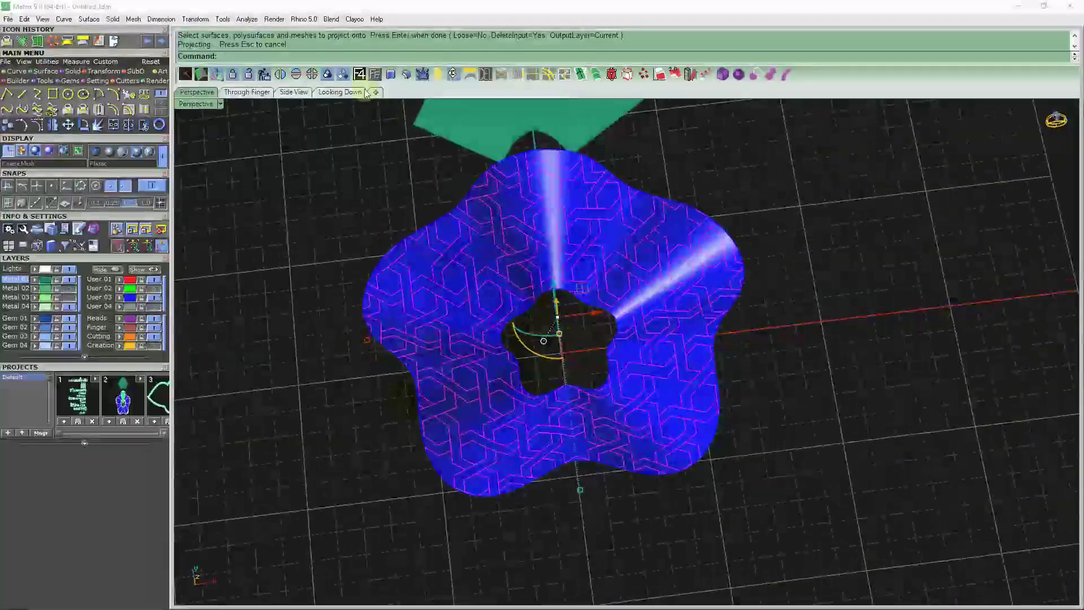
mouse_move(325, 204)
right_down()
mouse_move(554, 223)
mouse_move(550, 288)
mouse_move(556, 237)
right_up()
Step: Select the 499 projected curves and pipe them at a 0.150 radius
click(555, 235)
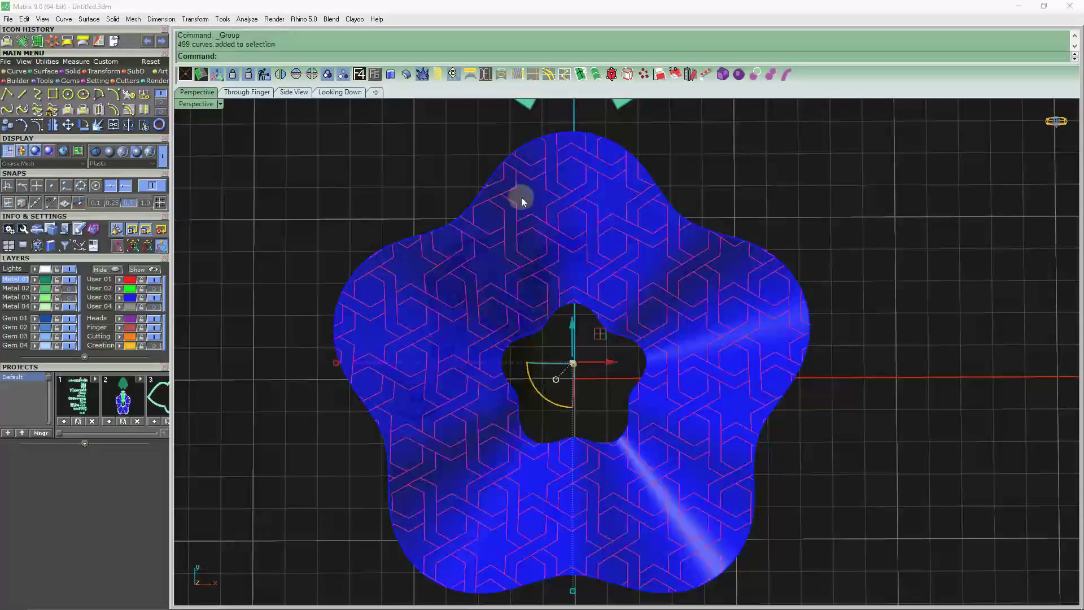
click(787, 74)
click(771, 147)
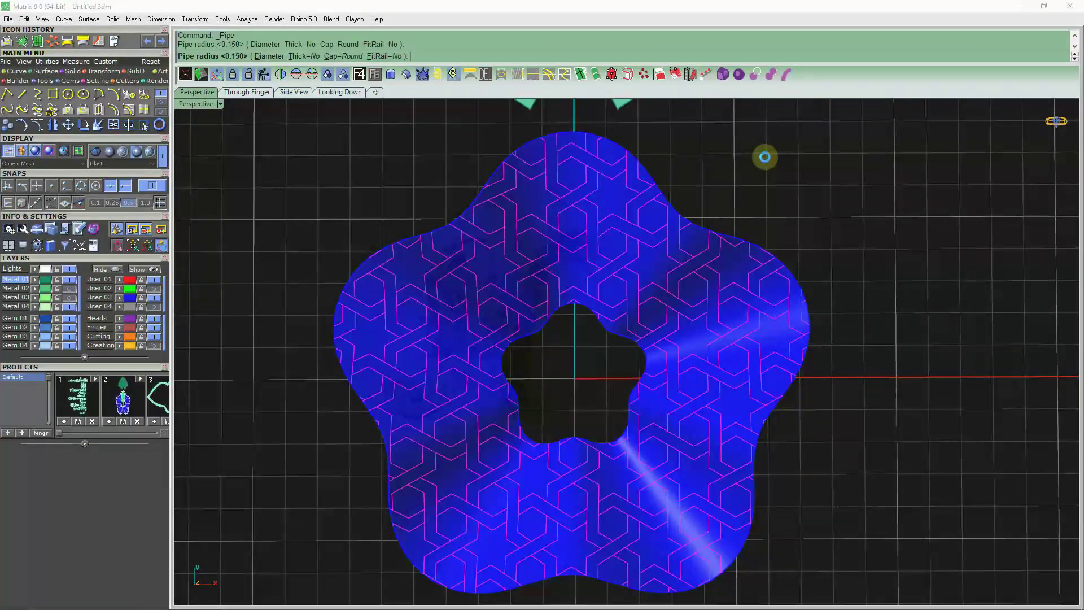
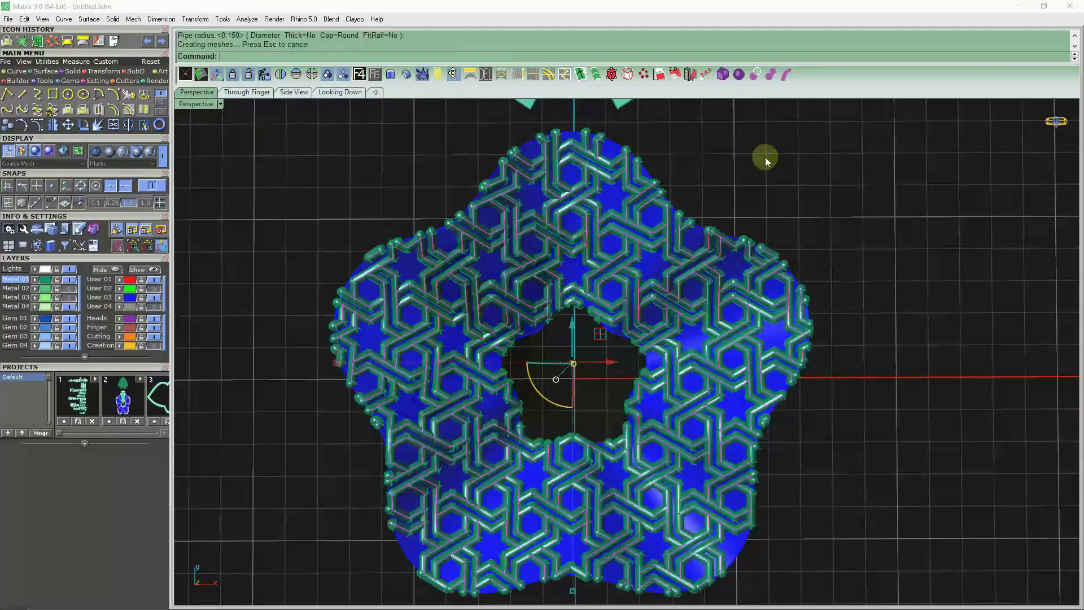
Step: Clear the selection and display the model in the Machine material
click(764, 157)
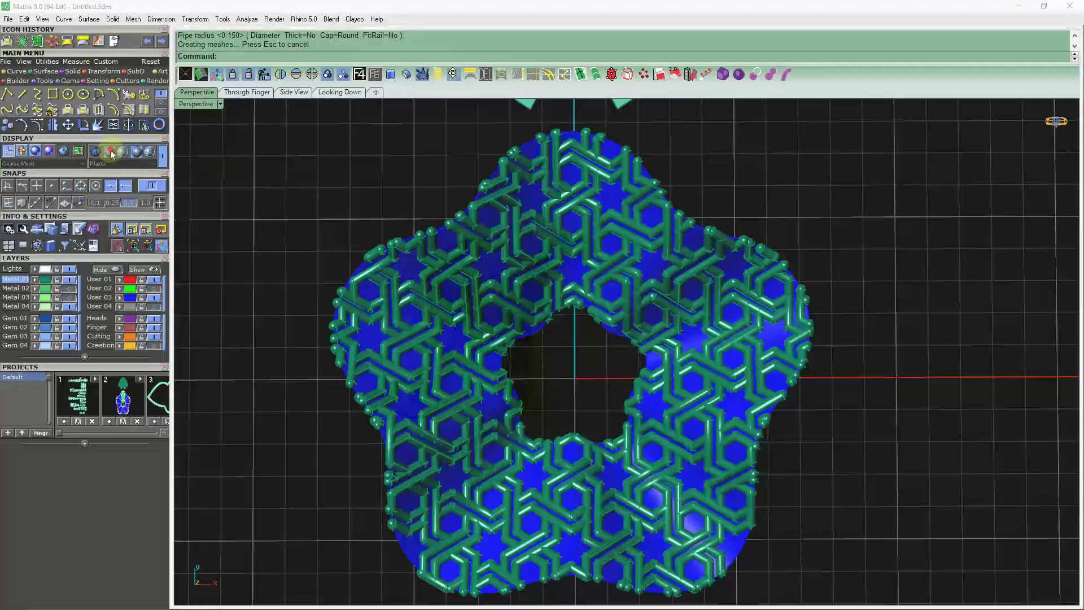
click(111, 154)
scroll(659, 255, down, 3)
Step: Window-select the lattice tubes, leaving out the green shape, and group them
drag(796, 179, 385, 489)
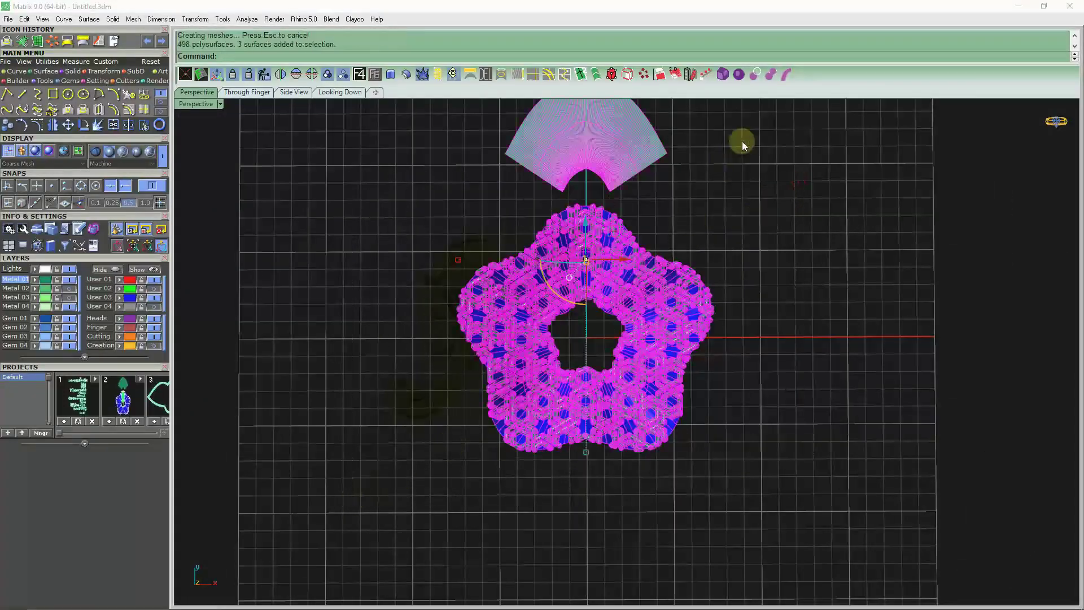
ctrl+drag(751, 133, 367, 105)
scroll(485, 229, up, 2)
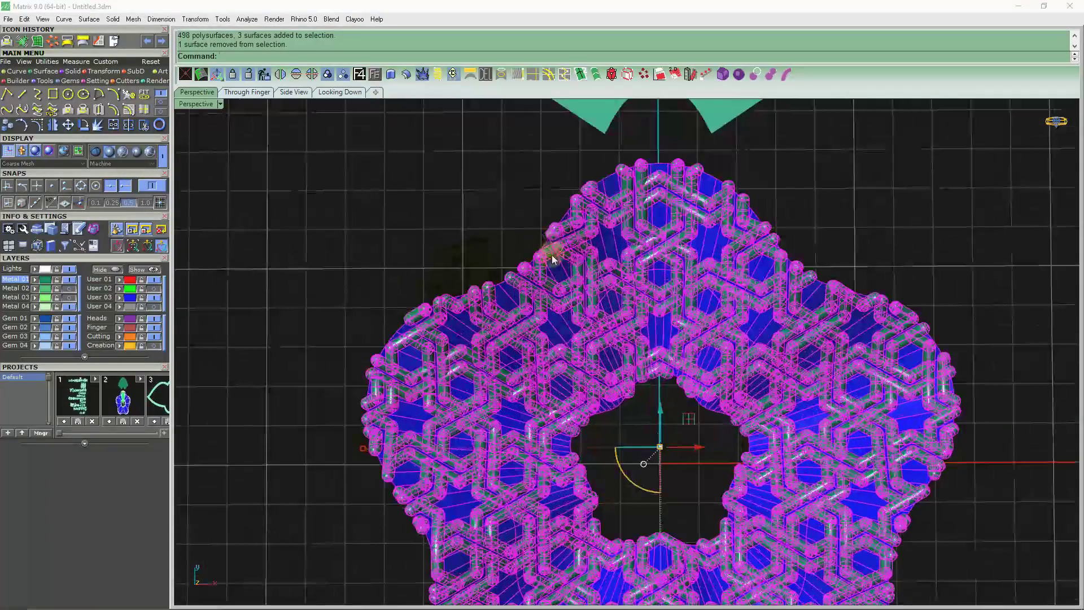
scroll(551, 256, up, 3)
click(340, 75)
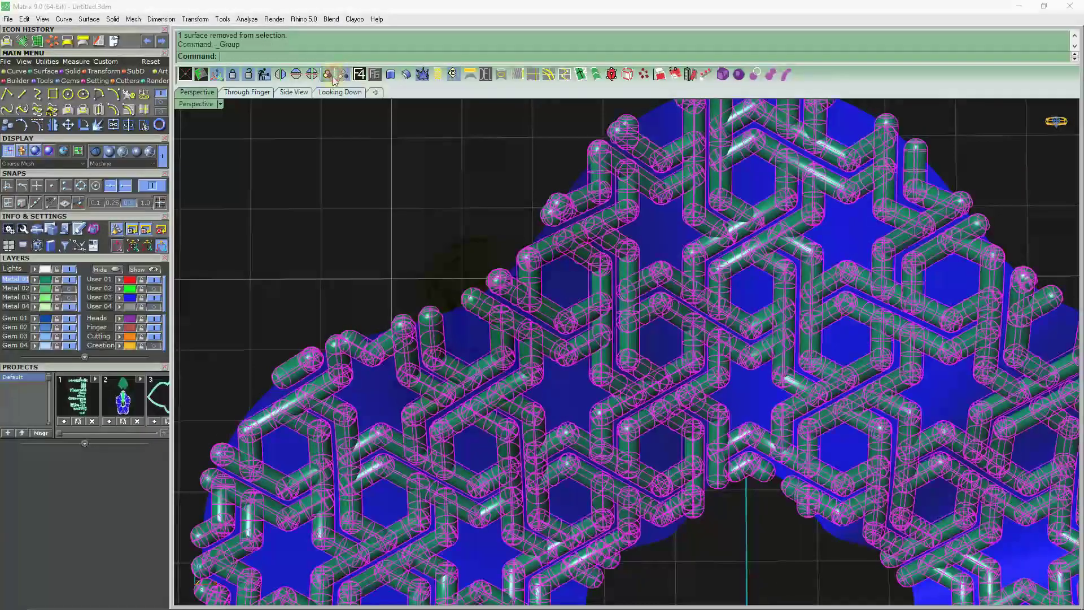
click(786, 74)
Step: Pipe the outer and inner outline curves at the default 0.200 radius
click(578, 178)
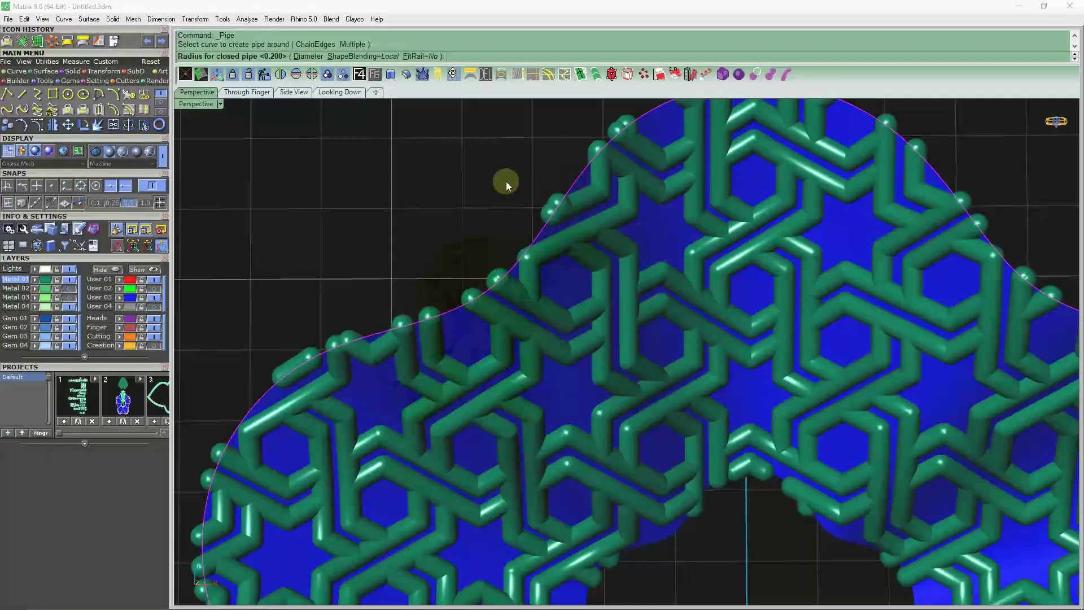
key(Return)
scroll(470, 170, down, 3)
scroll(586, 384, up, 5)
click(573, 356)
key(Return)
key(Return)
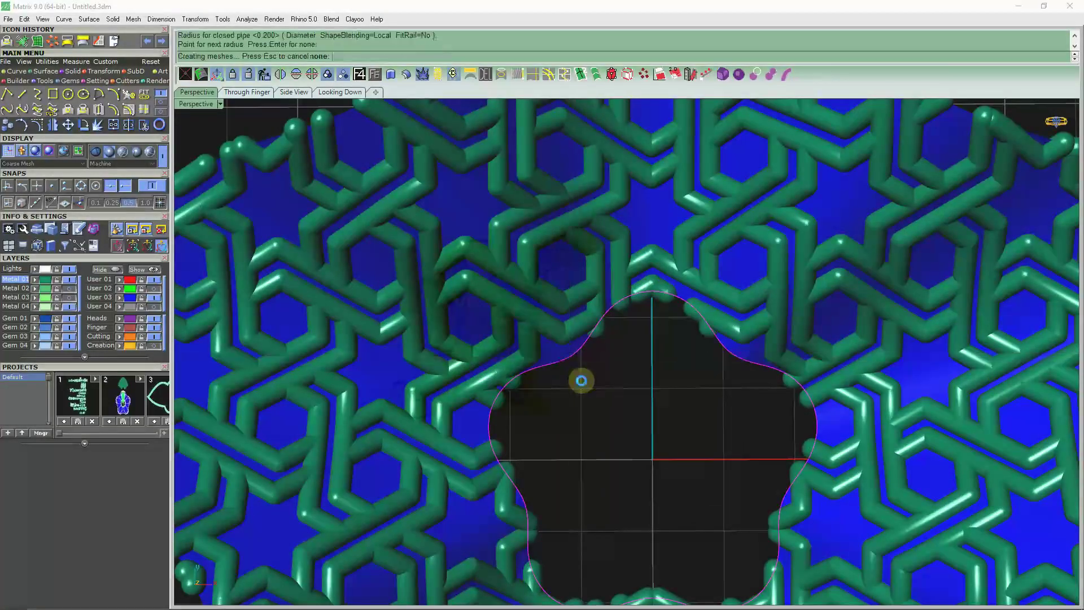
scroll(588, 374, down, 3)
scroll(484, 241, up, 4)
click(450, 250)
key(Return)
key(Return)
Step: Hide the blue User 03 fill layer and select the leftover fan-shaped surface
scroll(425, 249, down, 2)
scroll(473, 321, down, 2)
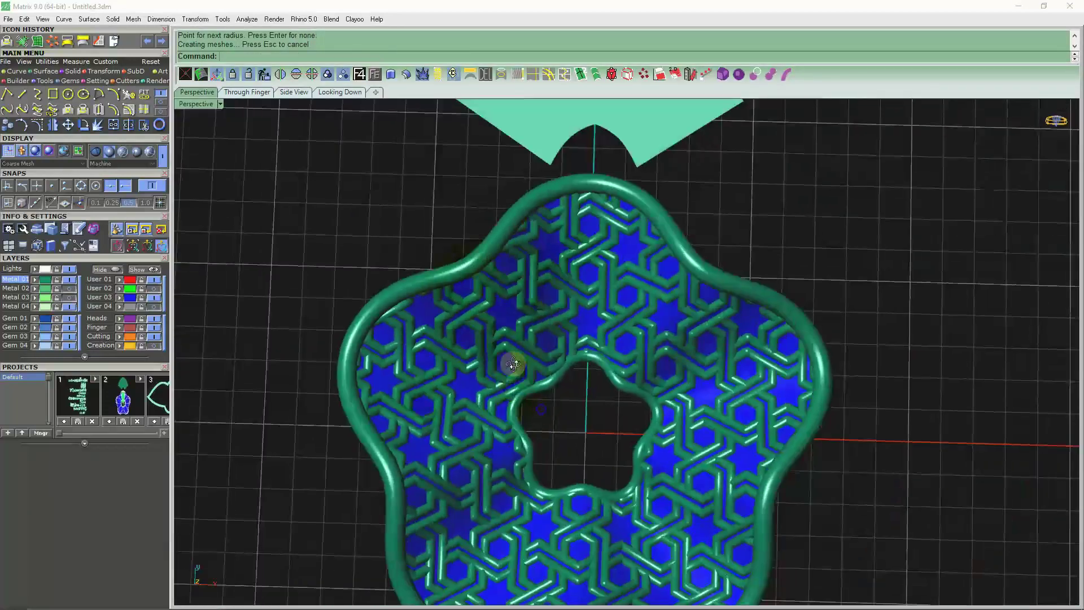
right_drag(514, 364, 318, 337)
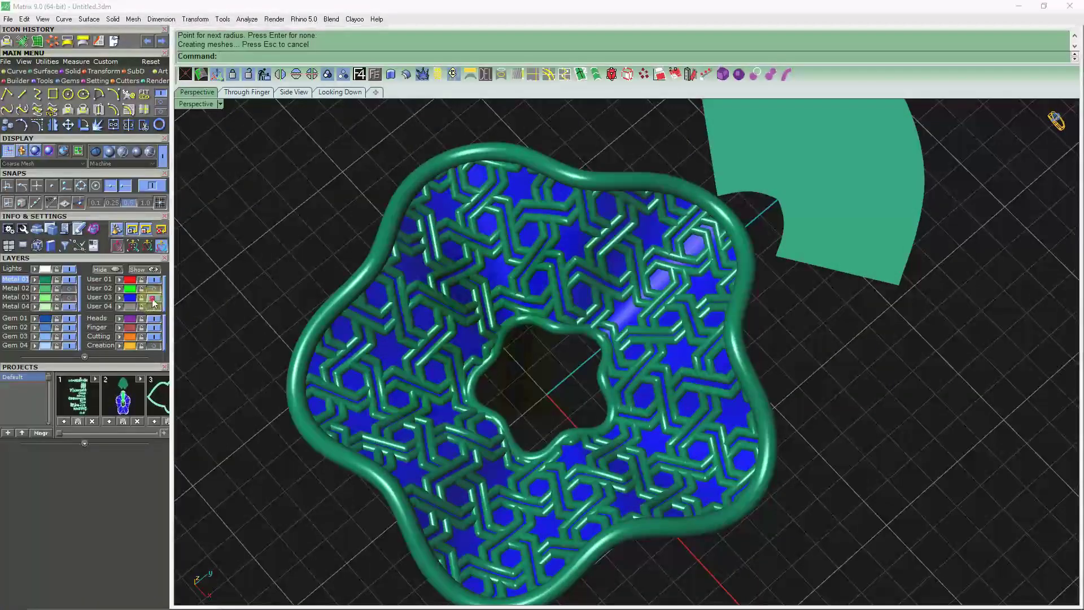
click(153, 299)
scroll(385, 312, down, 3)
right_drag(385, 313, 605, 197)
click(519, 240)
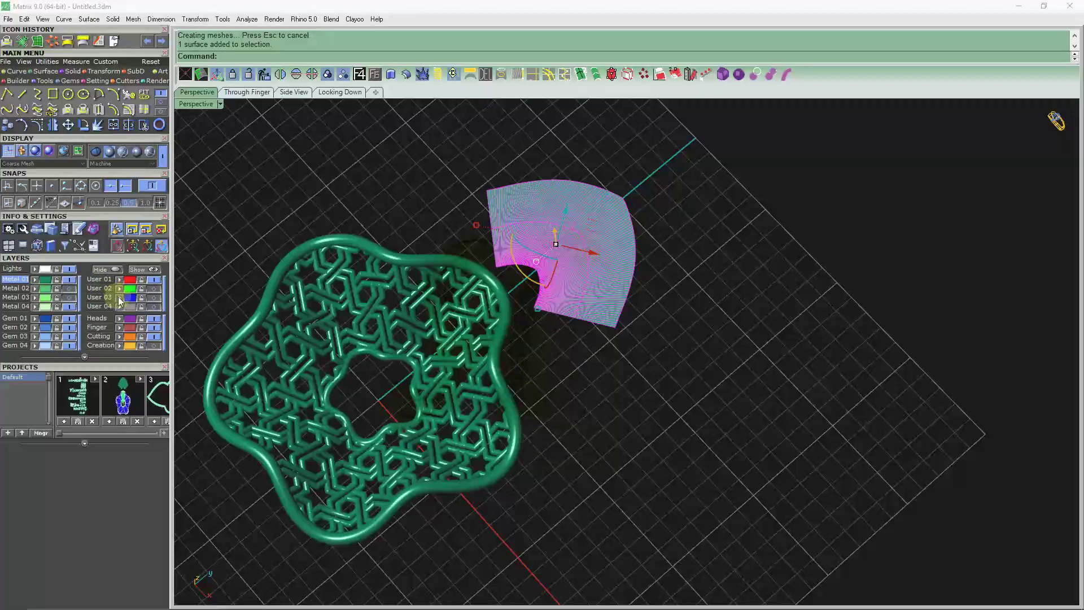
Step: Delete the fan-shaped surface beside the pendant
key(Delete)
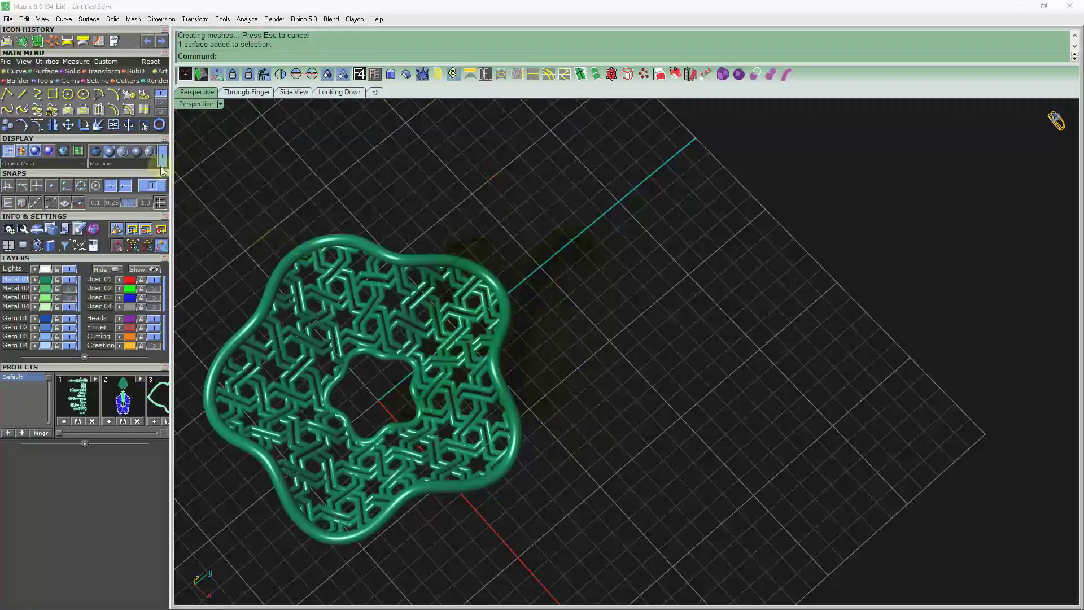
right_drag(498, 238, 197, 184)
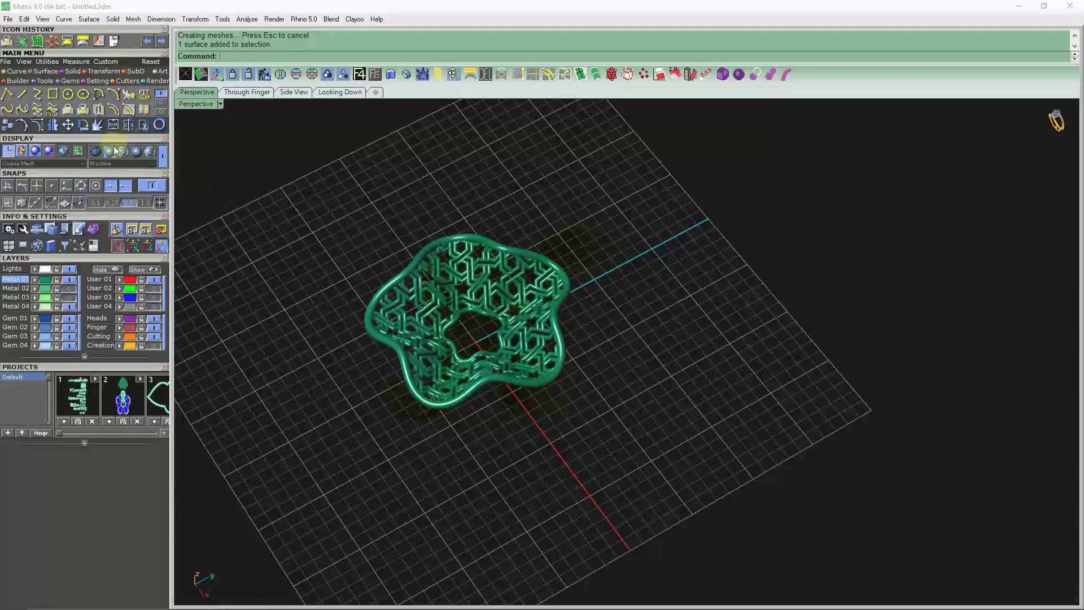
drag(567, 195, 466, 409)
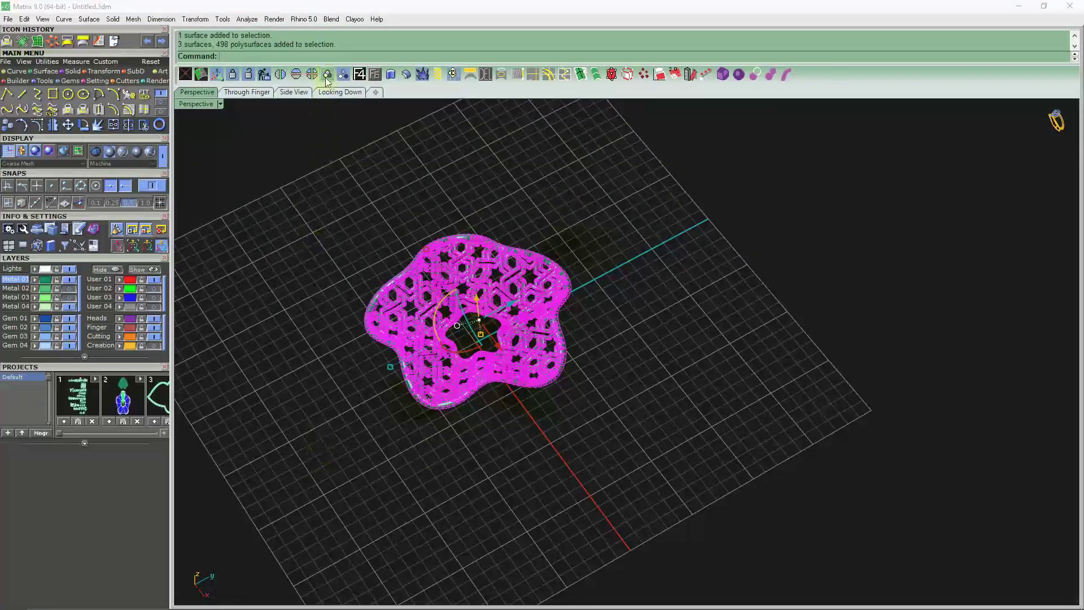
click(342, 258)
right_drag(342, 259, 362, 249)
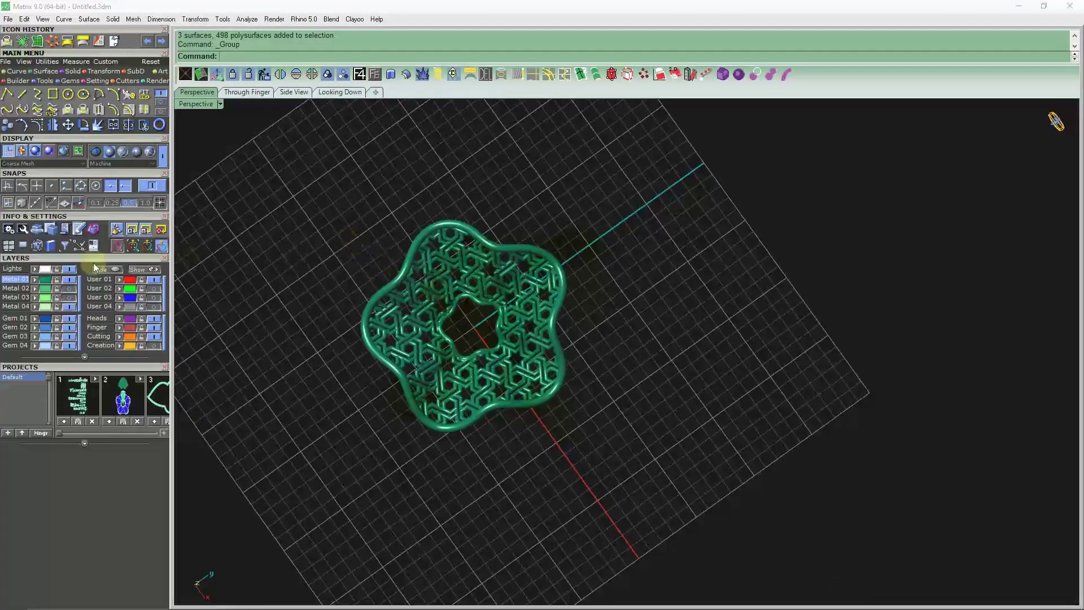
Step: Turn on the centre dome and Metal 04 leaf petal layers
click(67, 289)
click(70, 306)
right_drag(395, 249, 493, 377)
Step: Move the lattice ring down beneath the petals with the gumball Z arrow
scroll(525, 470, down, 2)
scroll(532, 440, up, 3)
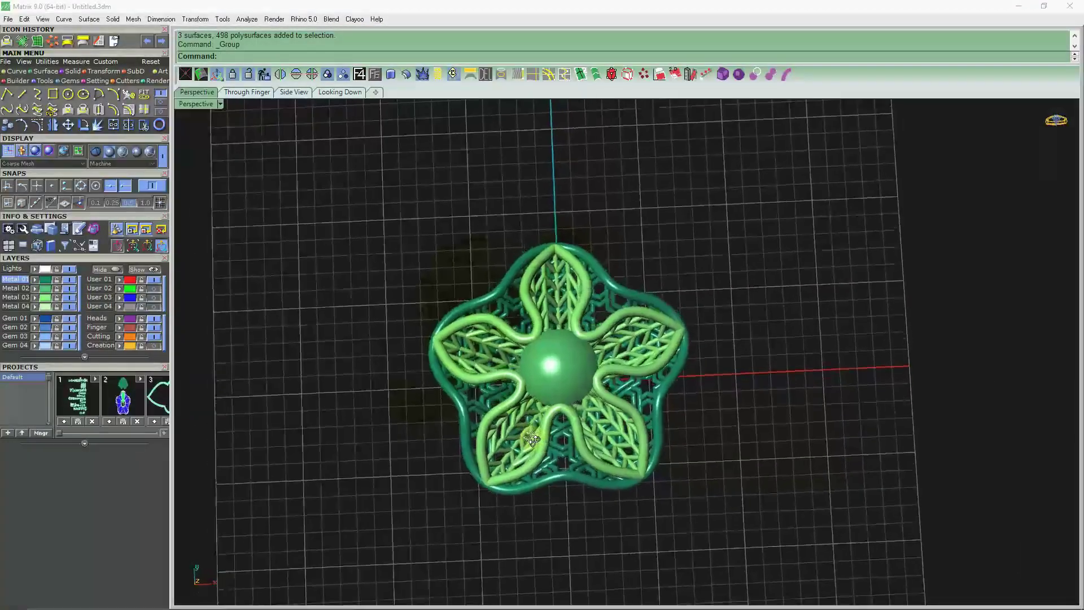
scroll(532, 439, up, 2)
mouse_move(533, 439)
right_down()
mouse_move(520, 443)
mouse_move(529, 277)
mouse_move(638, 243)
mouse_move(578, 340)
right_up()
scroll(520, 444, up, 2)
scroll(638, 243, up, 2)
scroll(638, 243, down, 2)
scroll(578, 341, down, 2)
scroll(541, 343, up, 2)
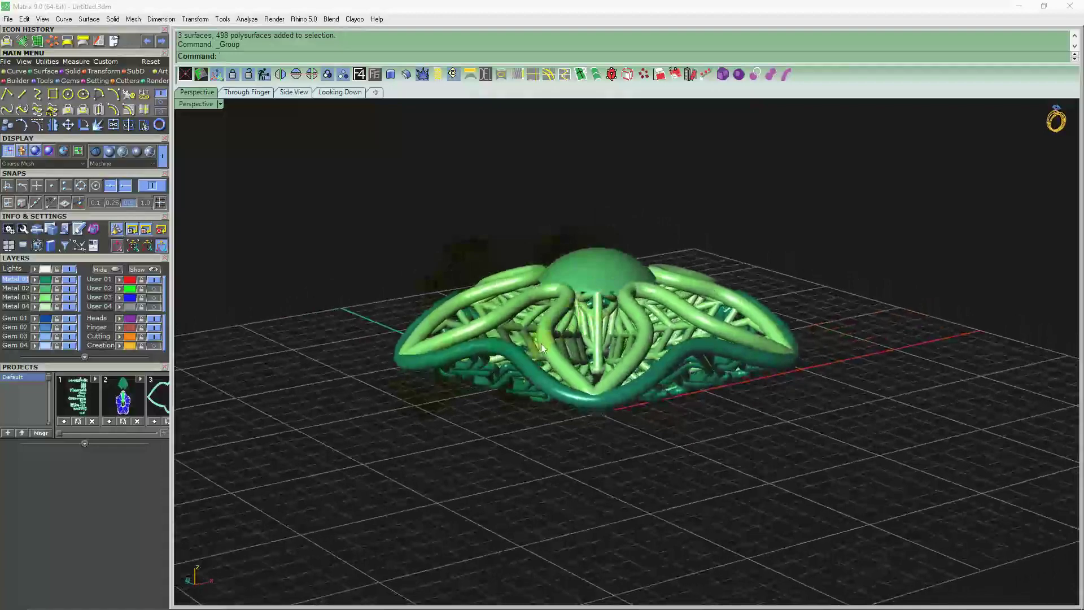
click(523, 372)
scroll(586, 328, up, 2)
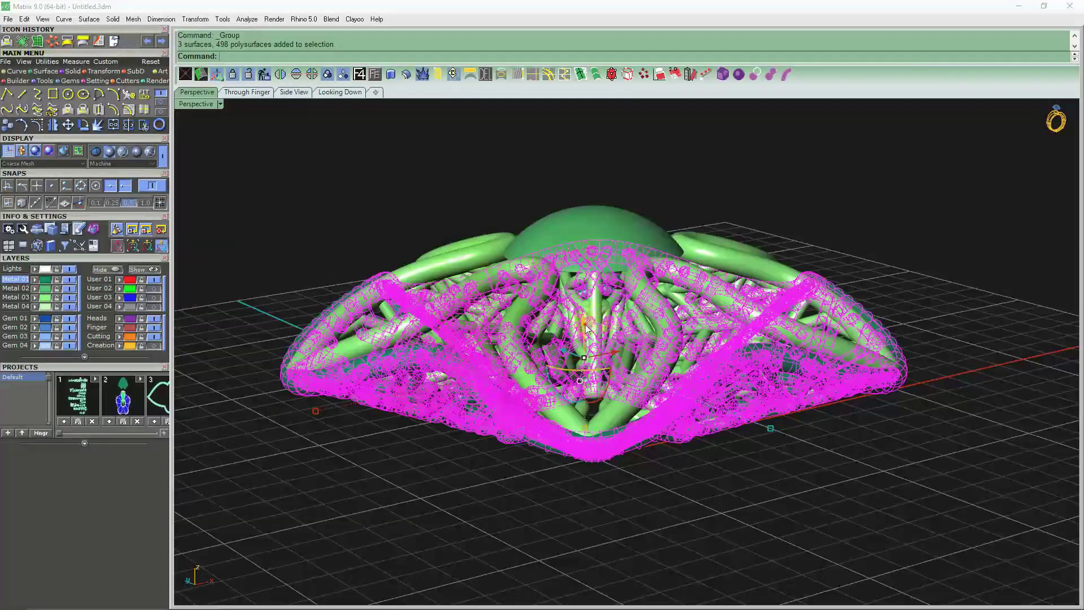
drag(587, 328, 589, 339)
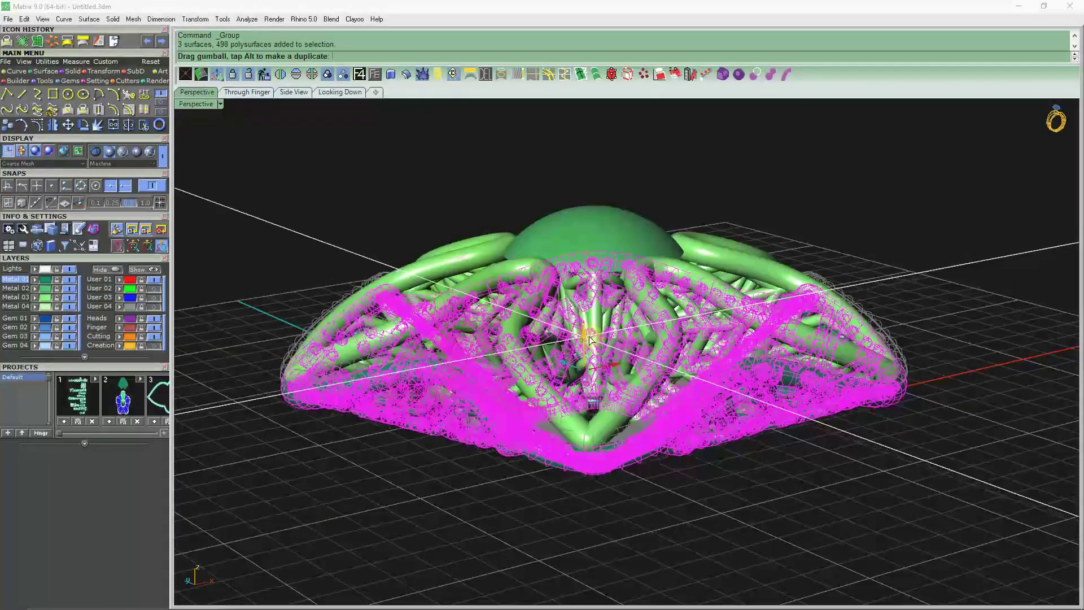
drag(589, 339, 501, 525)
click(601, 473)
Step: Raise the centre dome straight upward with the gumball Z arrow
mouse_move(600, 497)
right_down()
mouse_move(620, 240)
mouse_move(507, 394)
mouse_move(584, 276)
right_up()
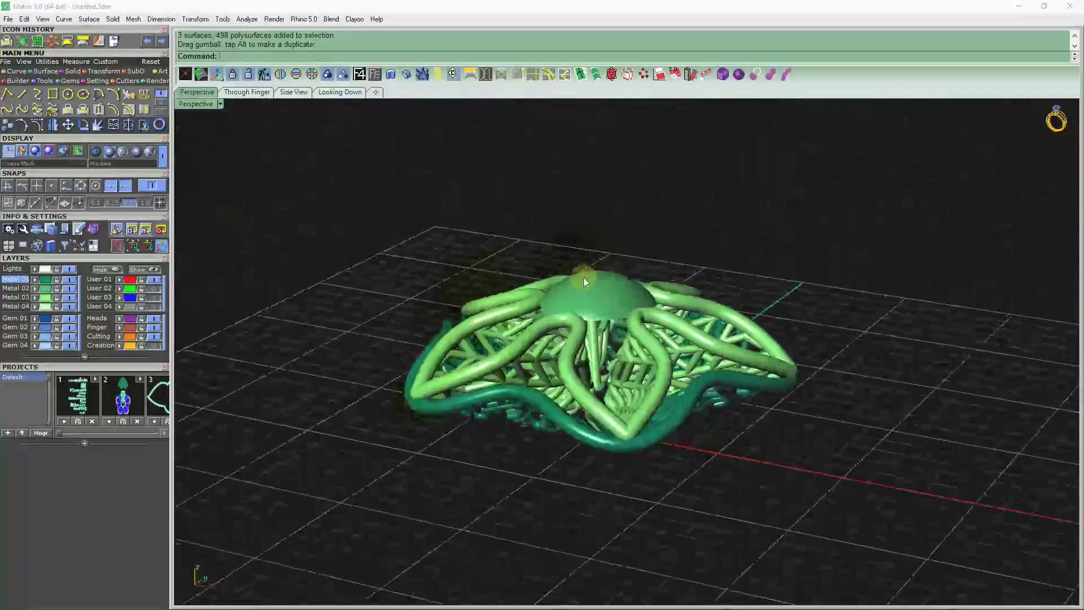
scroll(584, 279, up, 3)
click(586, 290)
drag(613, 265, 586, 230)
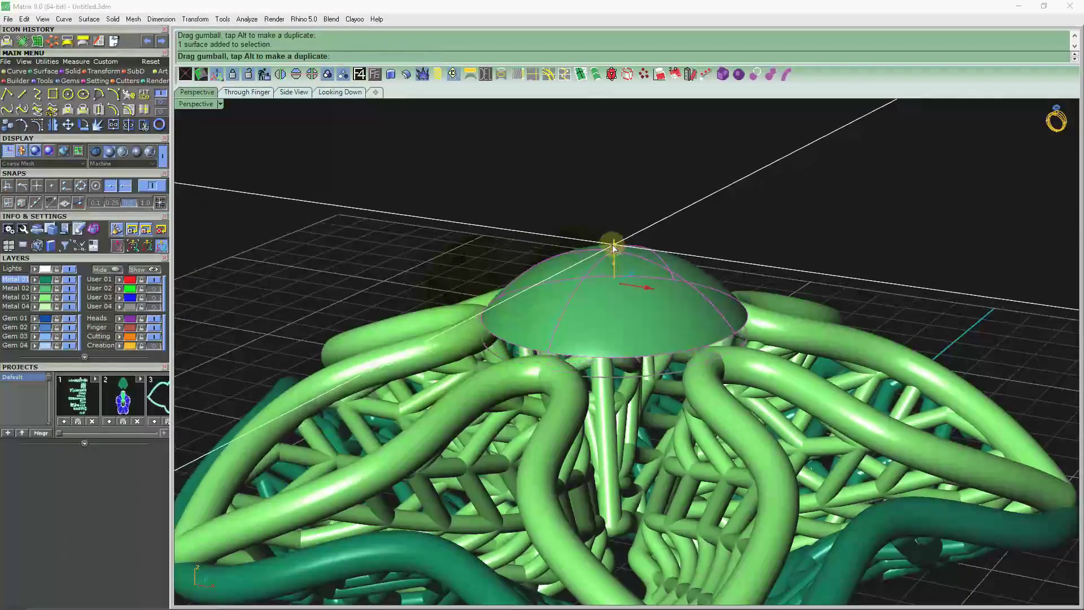
Step: Extrude the dome's edge -0.6 as an open tube and join it to the dome
click(506, 340)
key(Return)
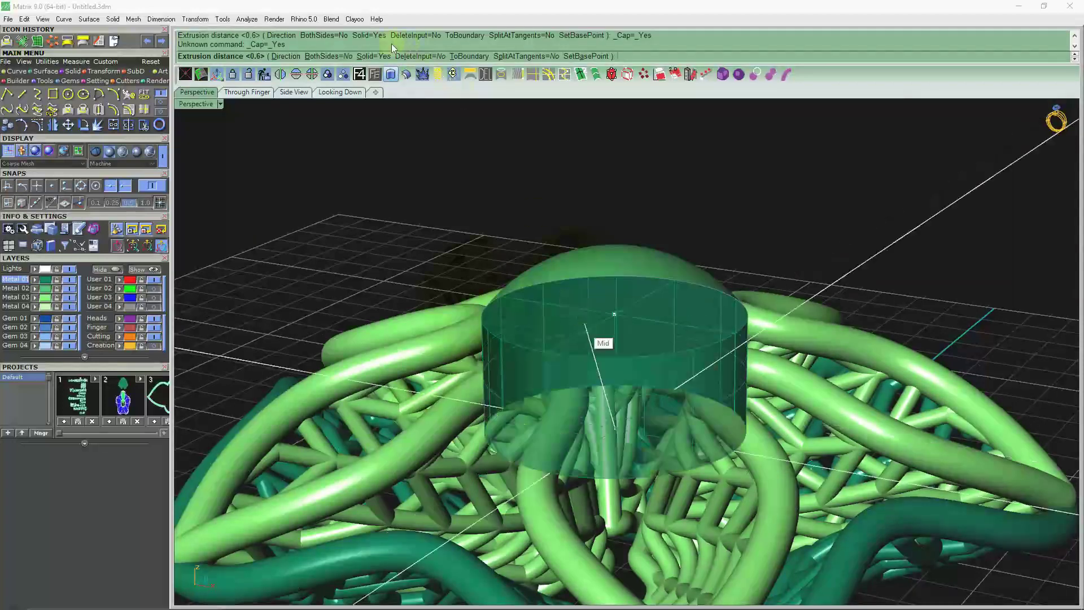
click(372, 56)
text(-6)
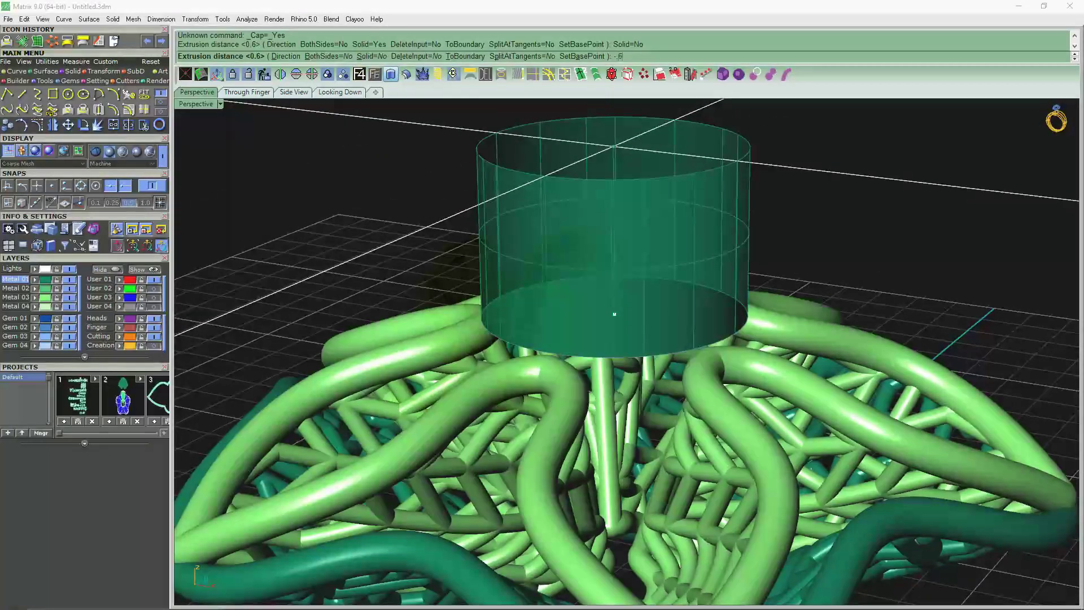
key(Return)
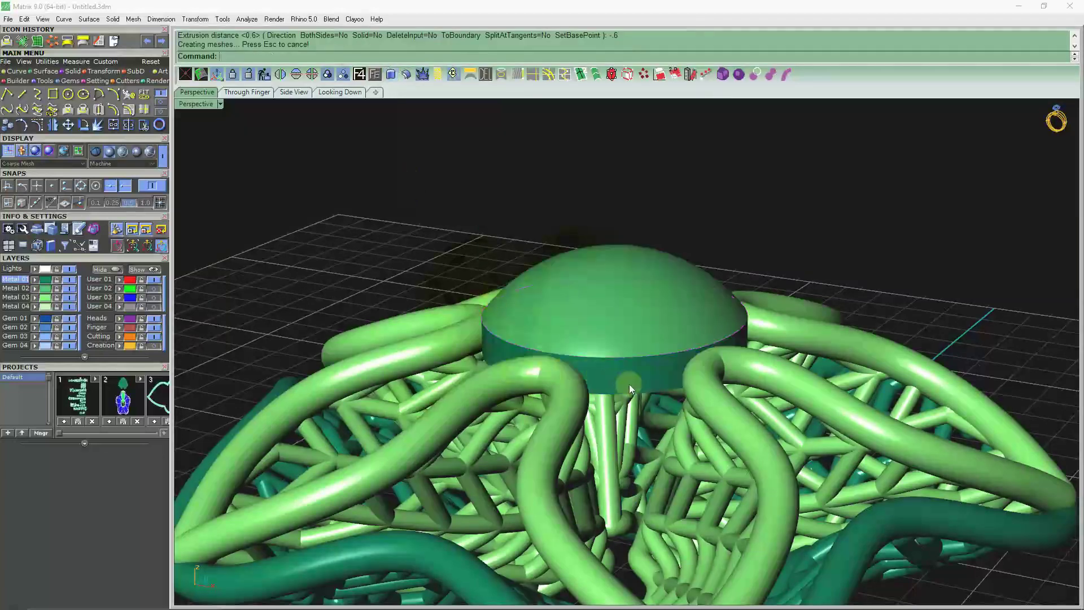
click(606, 303)
key(ctrl+j)
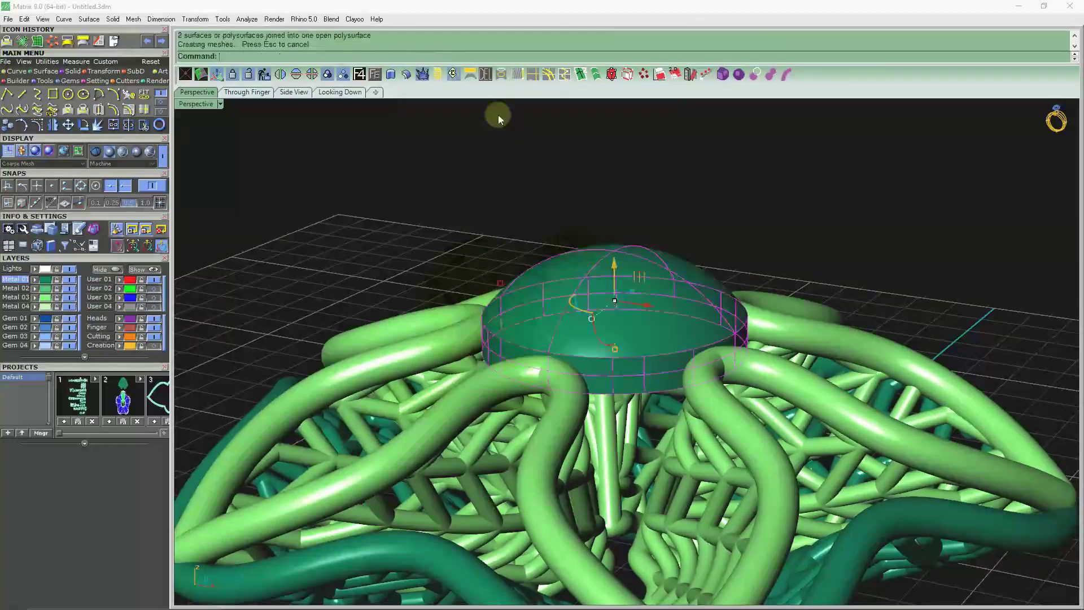
Step: Offset the joined dome into a 0.26-thick solid shell
click(406, 78)
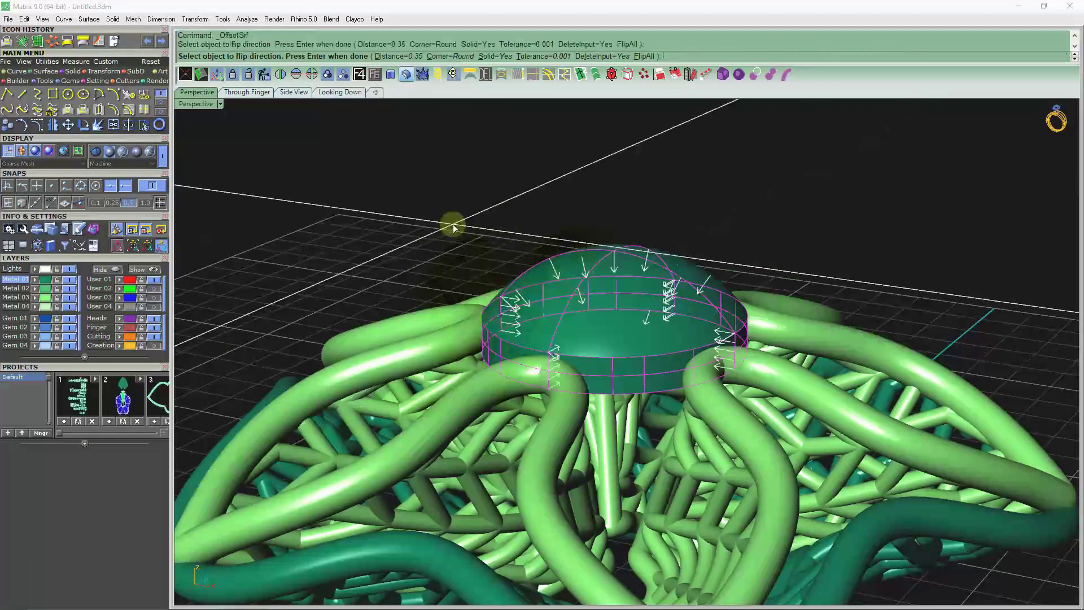
text(.2)
key(Return)
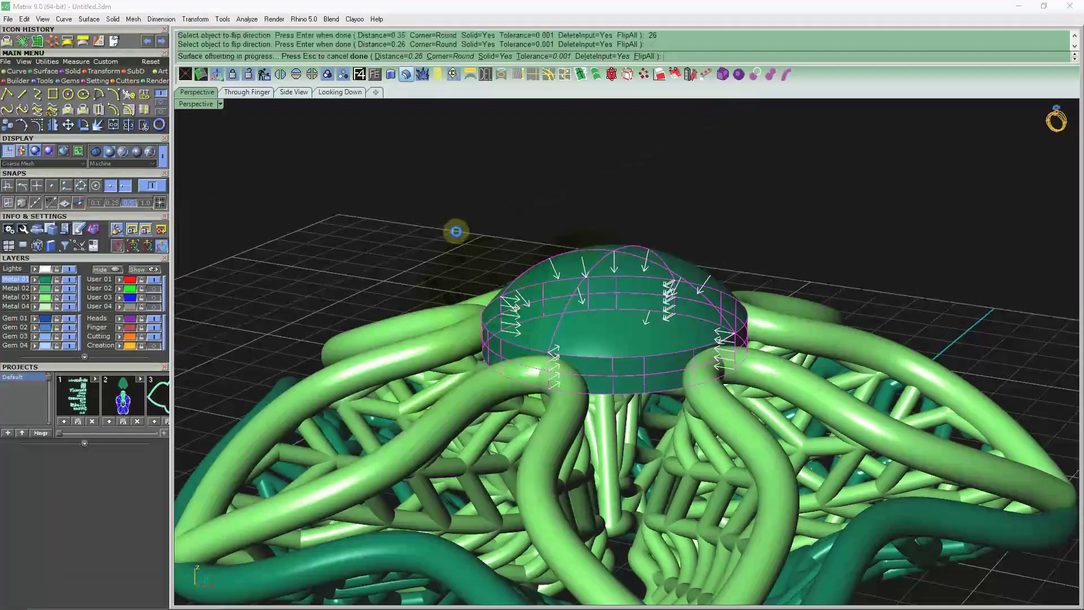
scroll(639, 293, down, 3)
mouse_move(639, 293)
right_down()
mouse_move(635, 364)
mouse_move(681, 348)
mouse_move(772, 233)
right_up()
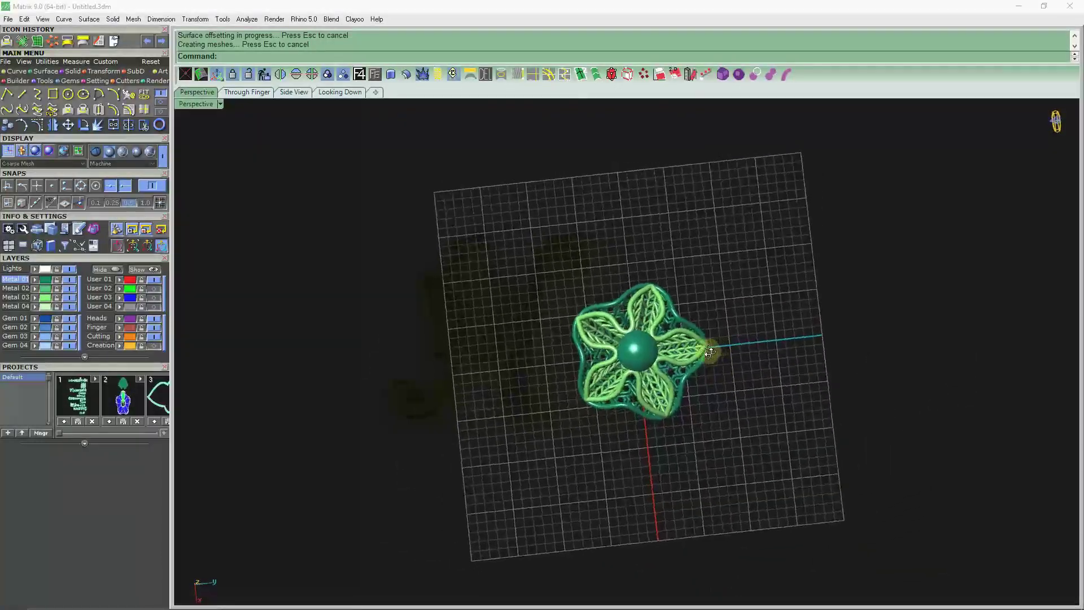
Step: Window-select the whole flower and group its parts
drag(771, 234, 504, 498)
click(344, 74)
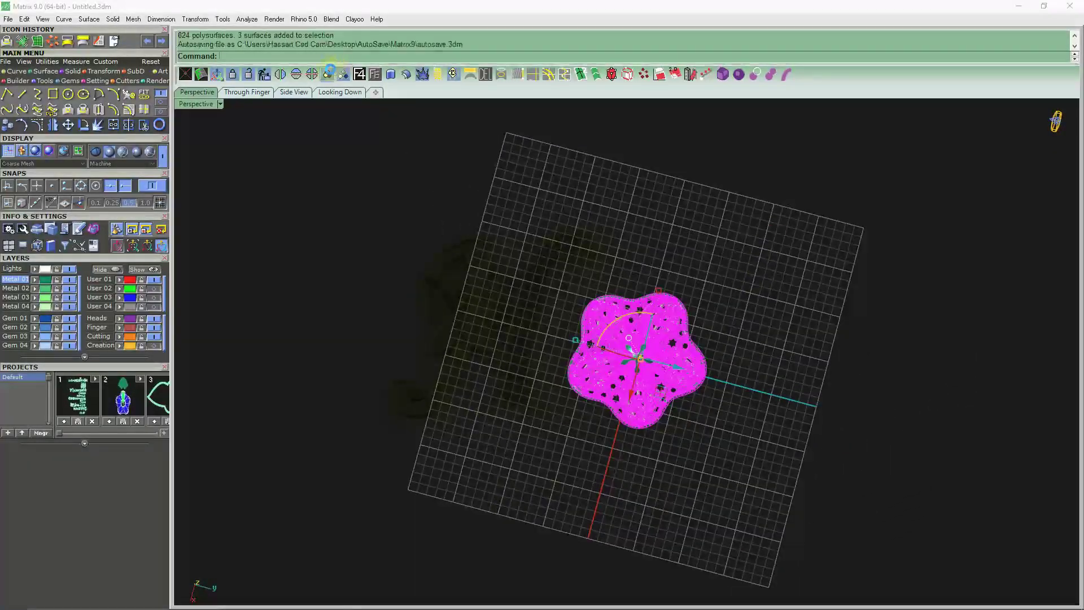
scroll(453, 303, down, 2)
click(452, 303)
right_drag(452, 303, 516, 442)
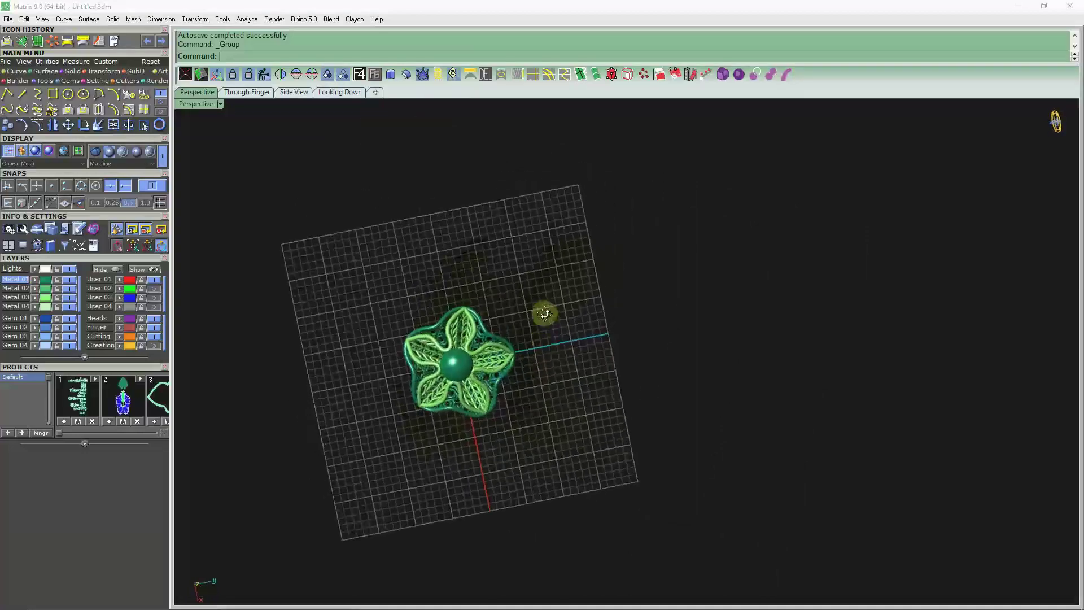
right_drag(516, 442, 631, 382)
scroll(631, 382, up, 1)
scroll(633, 392, up, 2)
Step: Alt-drag a duplicate of the flower to the right to form the pair
click(598, 375)
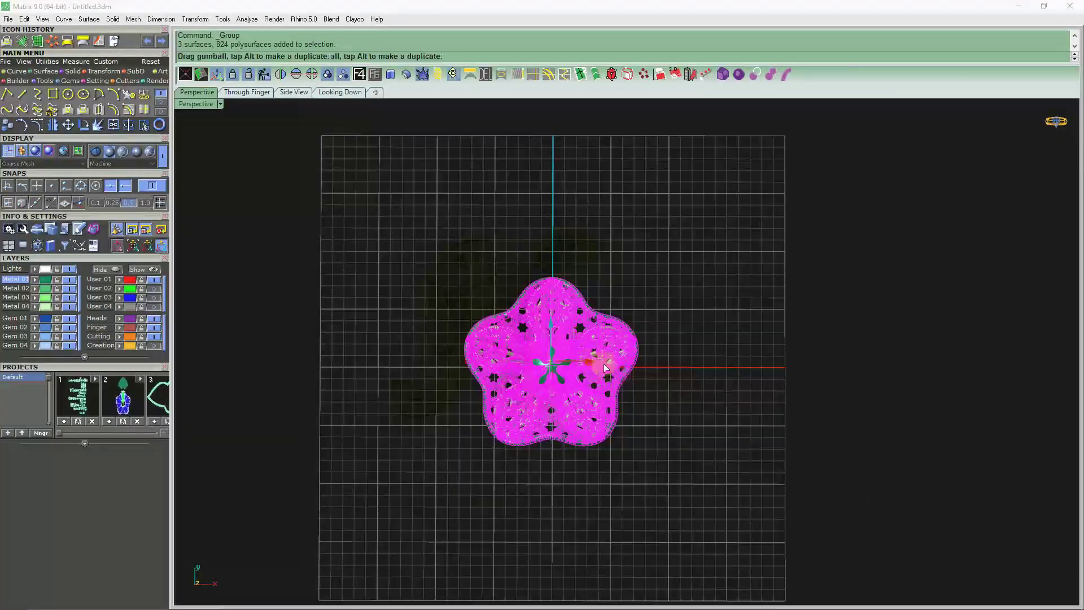
alt+drag(604, 367, 799, 366)
click(597, 265)
scroll(702, 310, up, 2)
scroll(631, 318, up, 1)
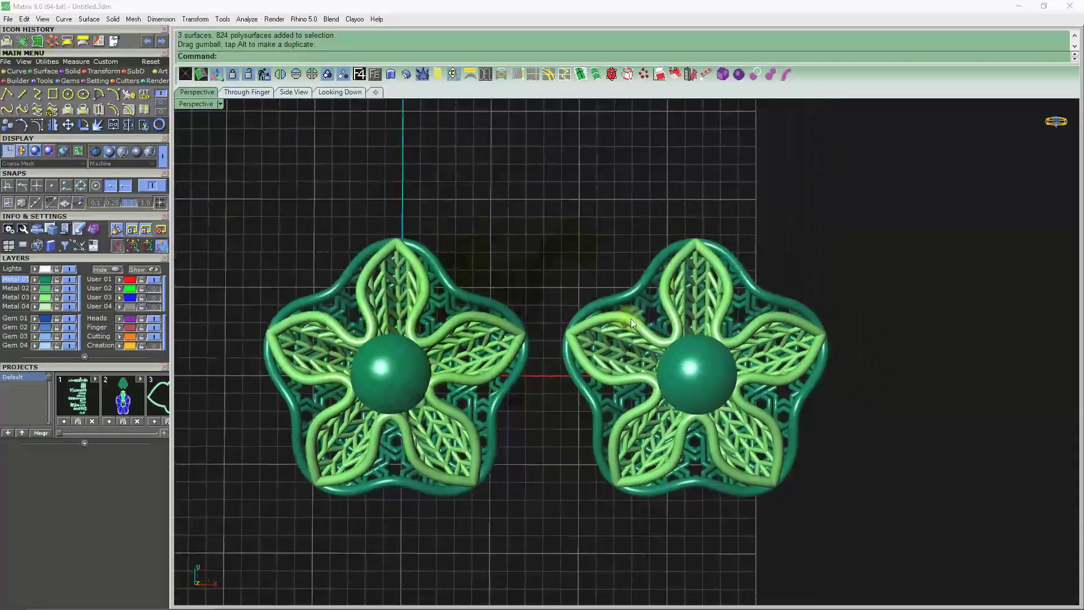
shift+right_drag(513, 236, 544, 240)
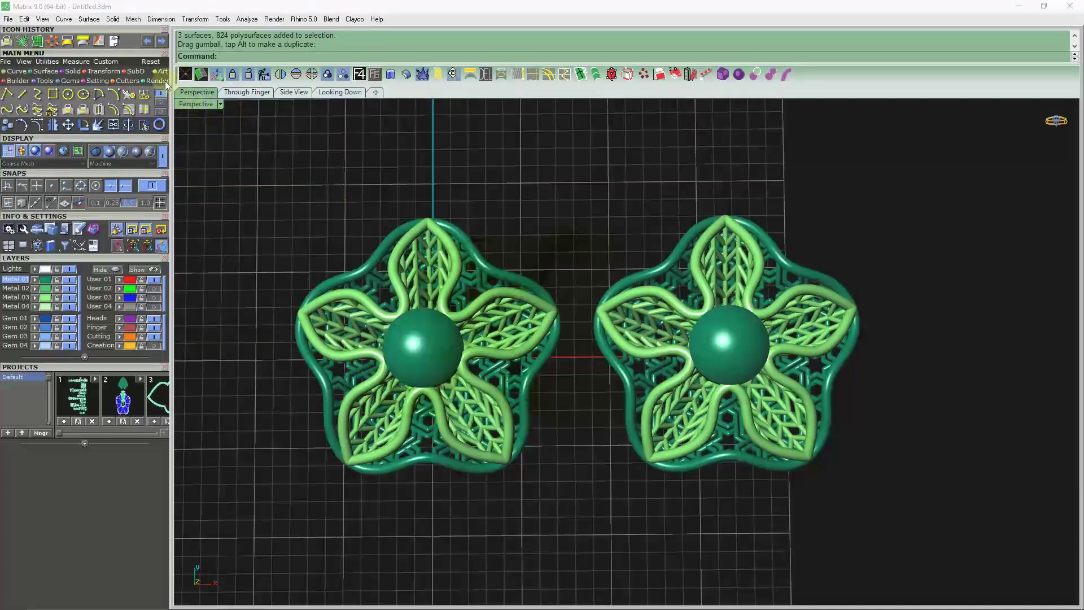
Step: Open the V-Ray render settings from the rendering tool set
click(158, 81)
click(7, 94)
mouse_move(505, 210)
shift+right_down()
mouse_move(537, 270)
mouse_move(595, 164)
mouse_move(568, 153)
mouse_move(646, 285)
mouse_move(485, 396)
mouse_move(474, 446)
mouse_move(429, 463)
mouse_move(375, 356)
mouse_move(434, 322)
mouse_move(678, 274)
mouse_move(638, 310)
mouse_move(680, 287)
shift+right_up()
Step: Select both flowers and apply the 14K Yellow Gold metal material
scroll(631, 261, up, 2)
scroll(625, 299, up, 2)
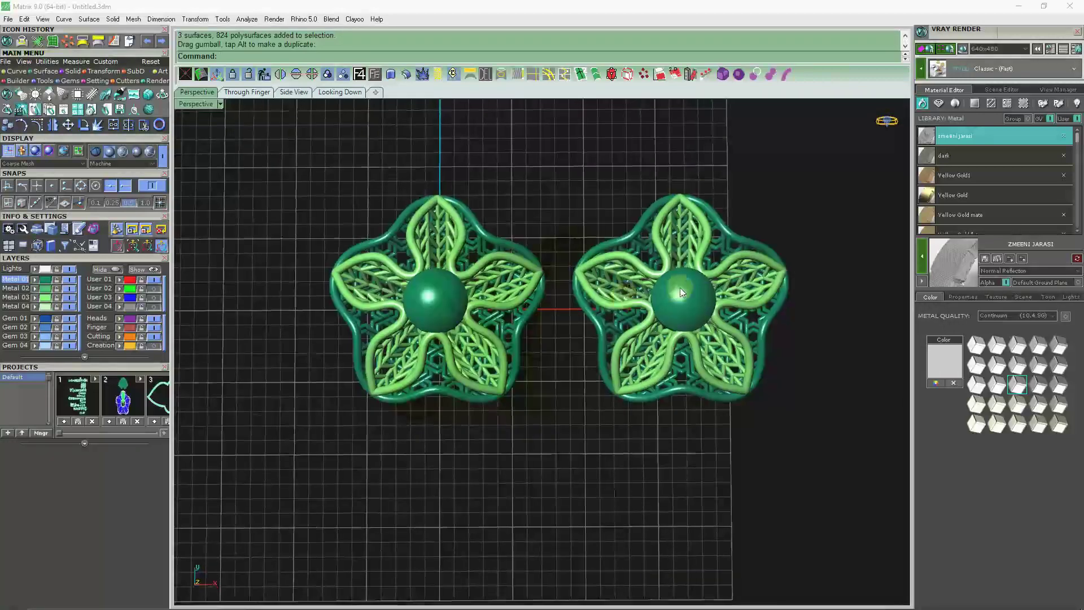
click(680, 291)
shift+click(491, 289)
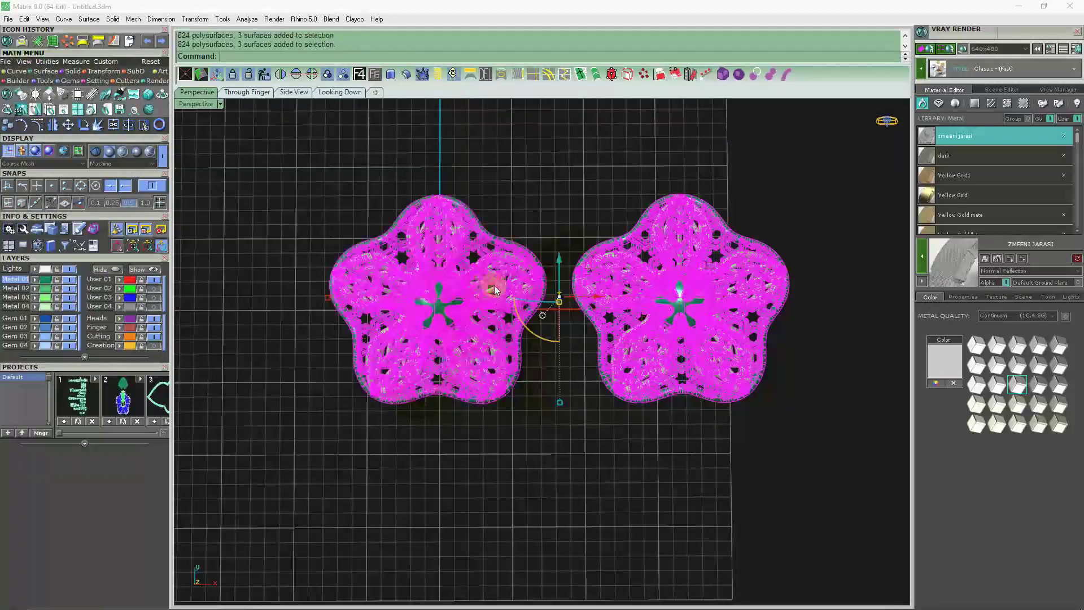
click(940, 195)
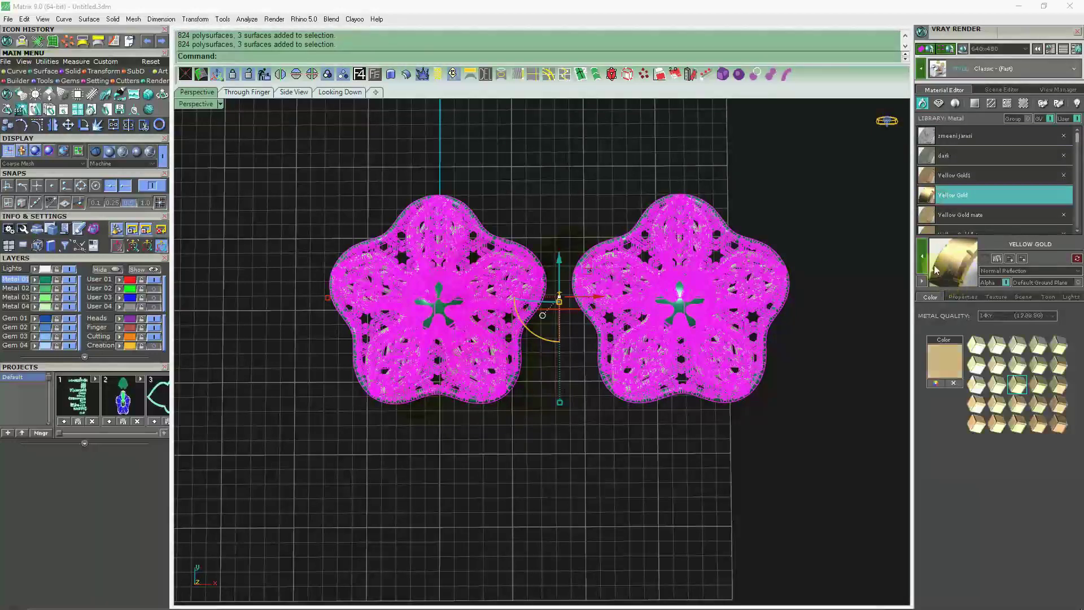
click(727, 186)
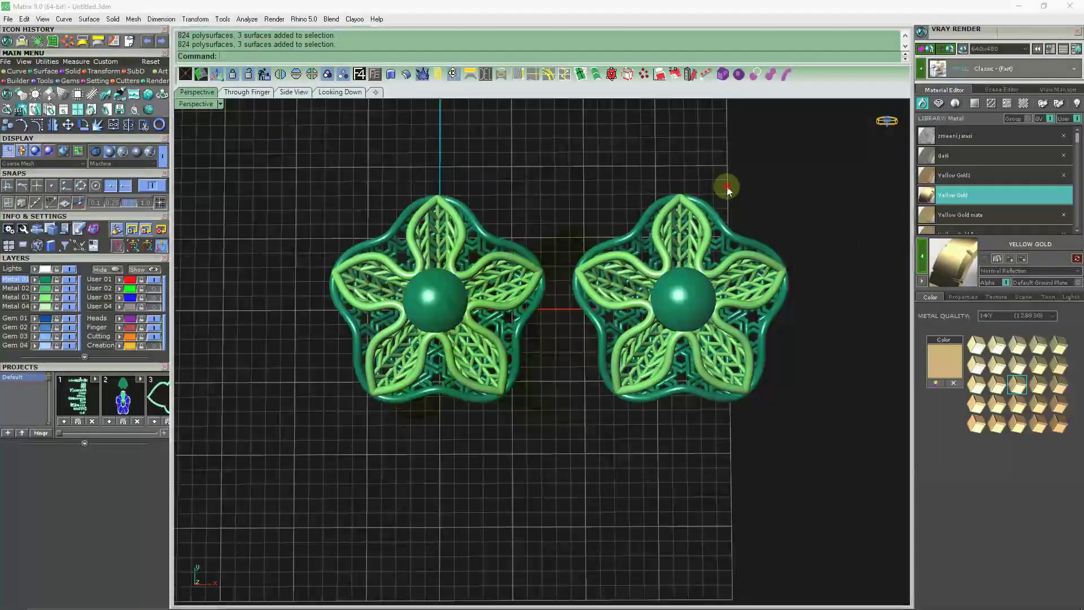
mouse_move(748, 175)
shift+right_down()
mouse_move(719, 198)
mouse_move(700, 195)
shift+right_up()
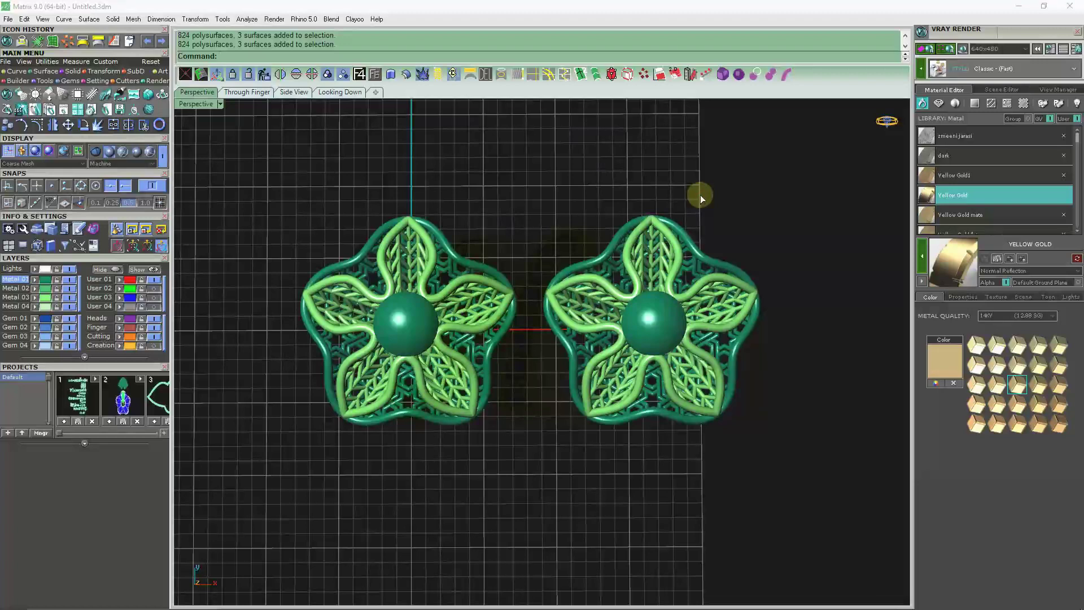
Step: Preview in interactive V-Ray with a Grey Matte Light ground plane
click(962, 51)
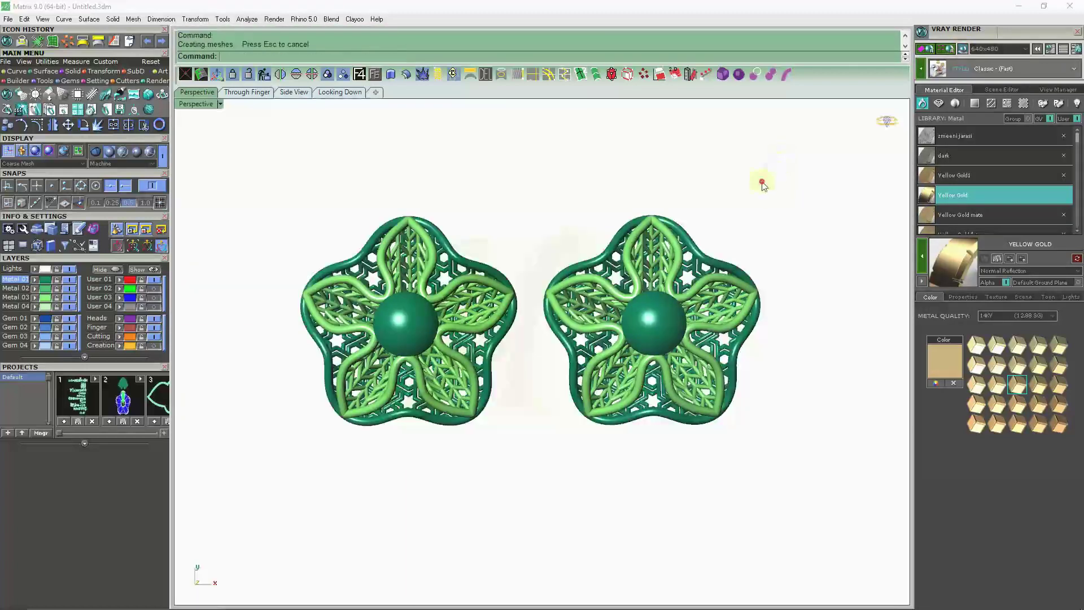
click(975, 107)
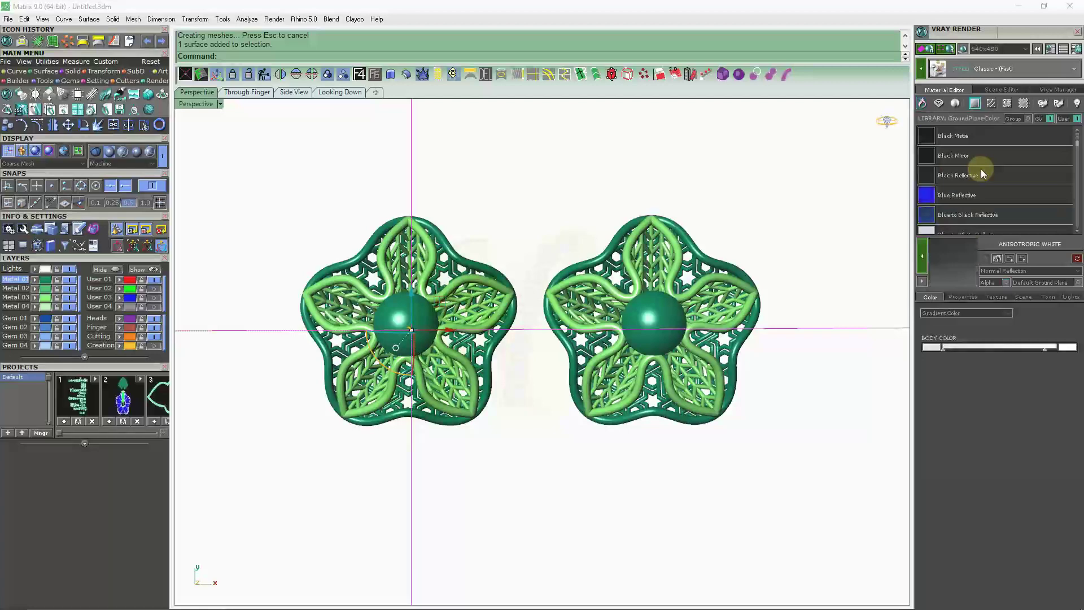
click(973, 214)
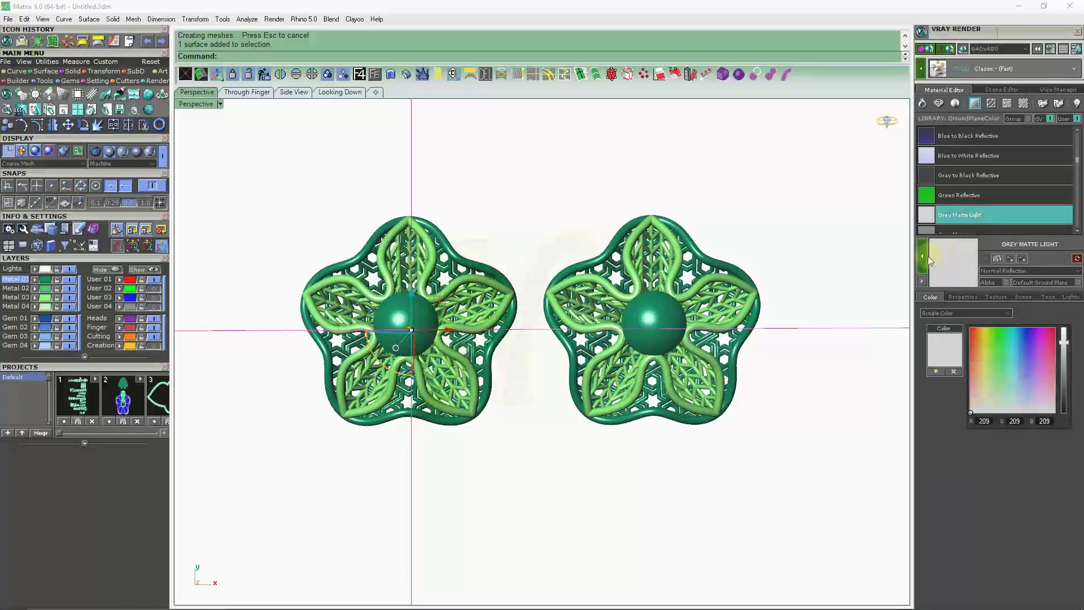
mouse_move(586, 256)
right_down()
mouse_move(579, 274)
mouse_move(591, 267)
right_up()
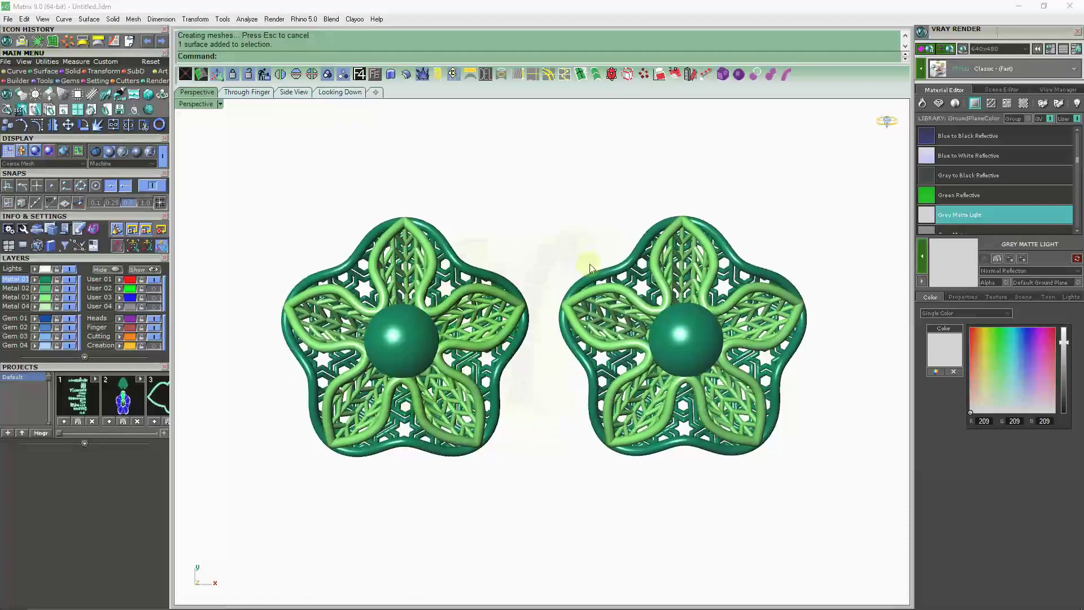
Step: Set the output resolution to 1920x1080 and run the final V-Ray render
click(921, 51)
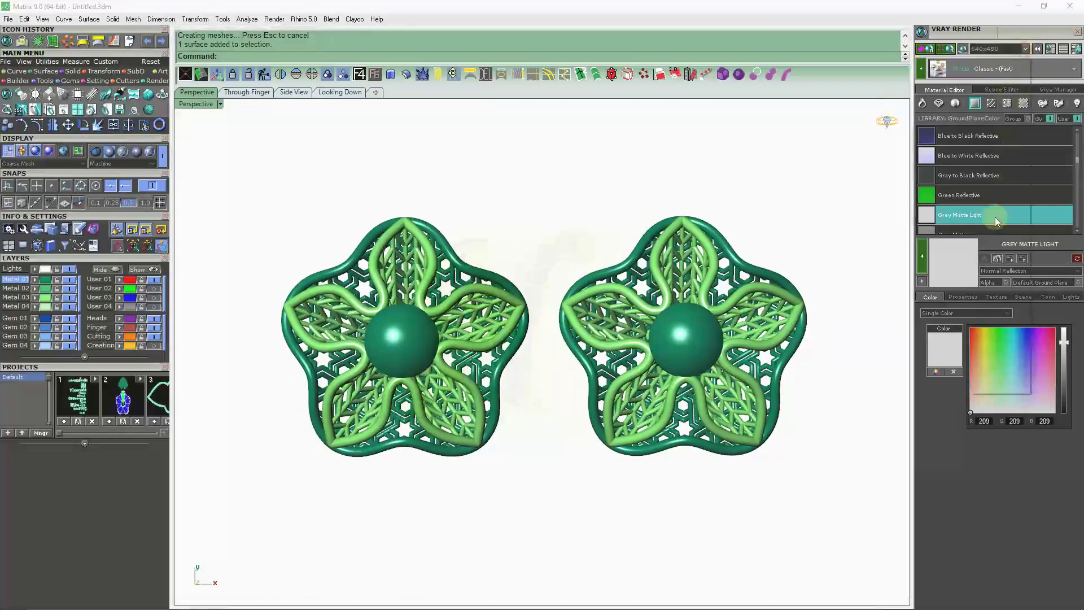
click(1025, 50)
click(988, 365)
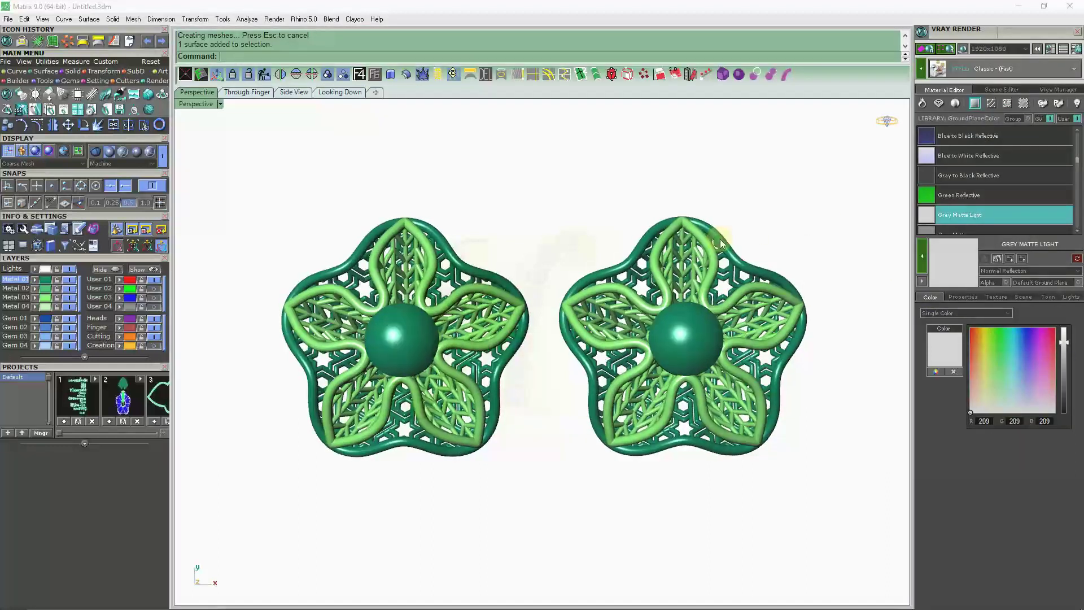
click(924, 52)
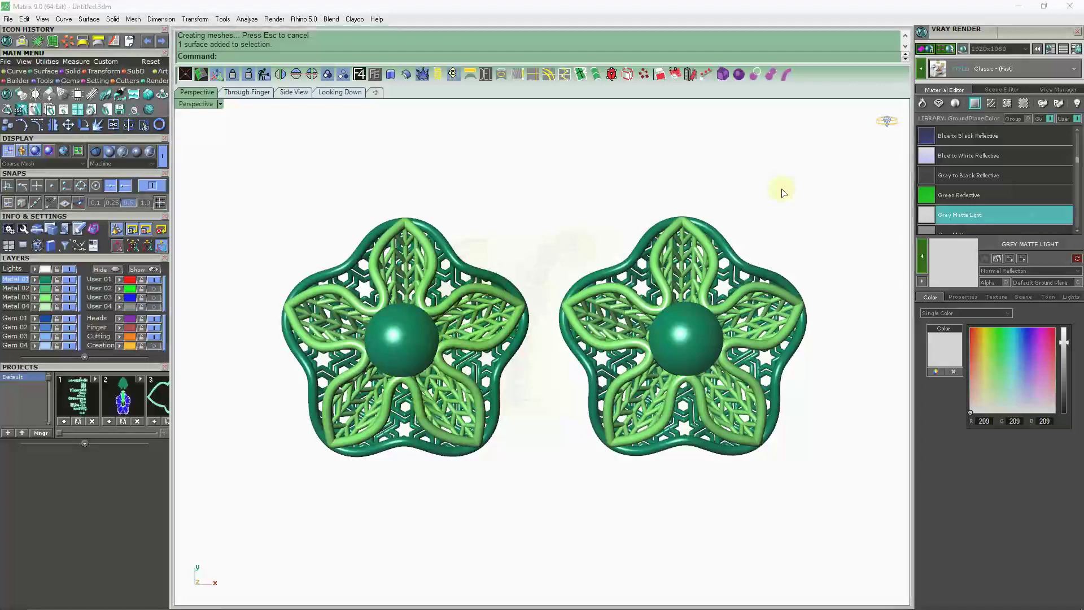